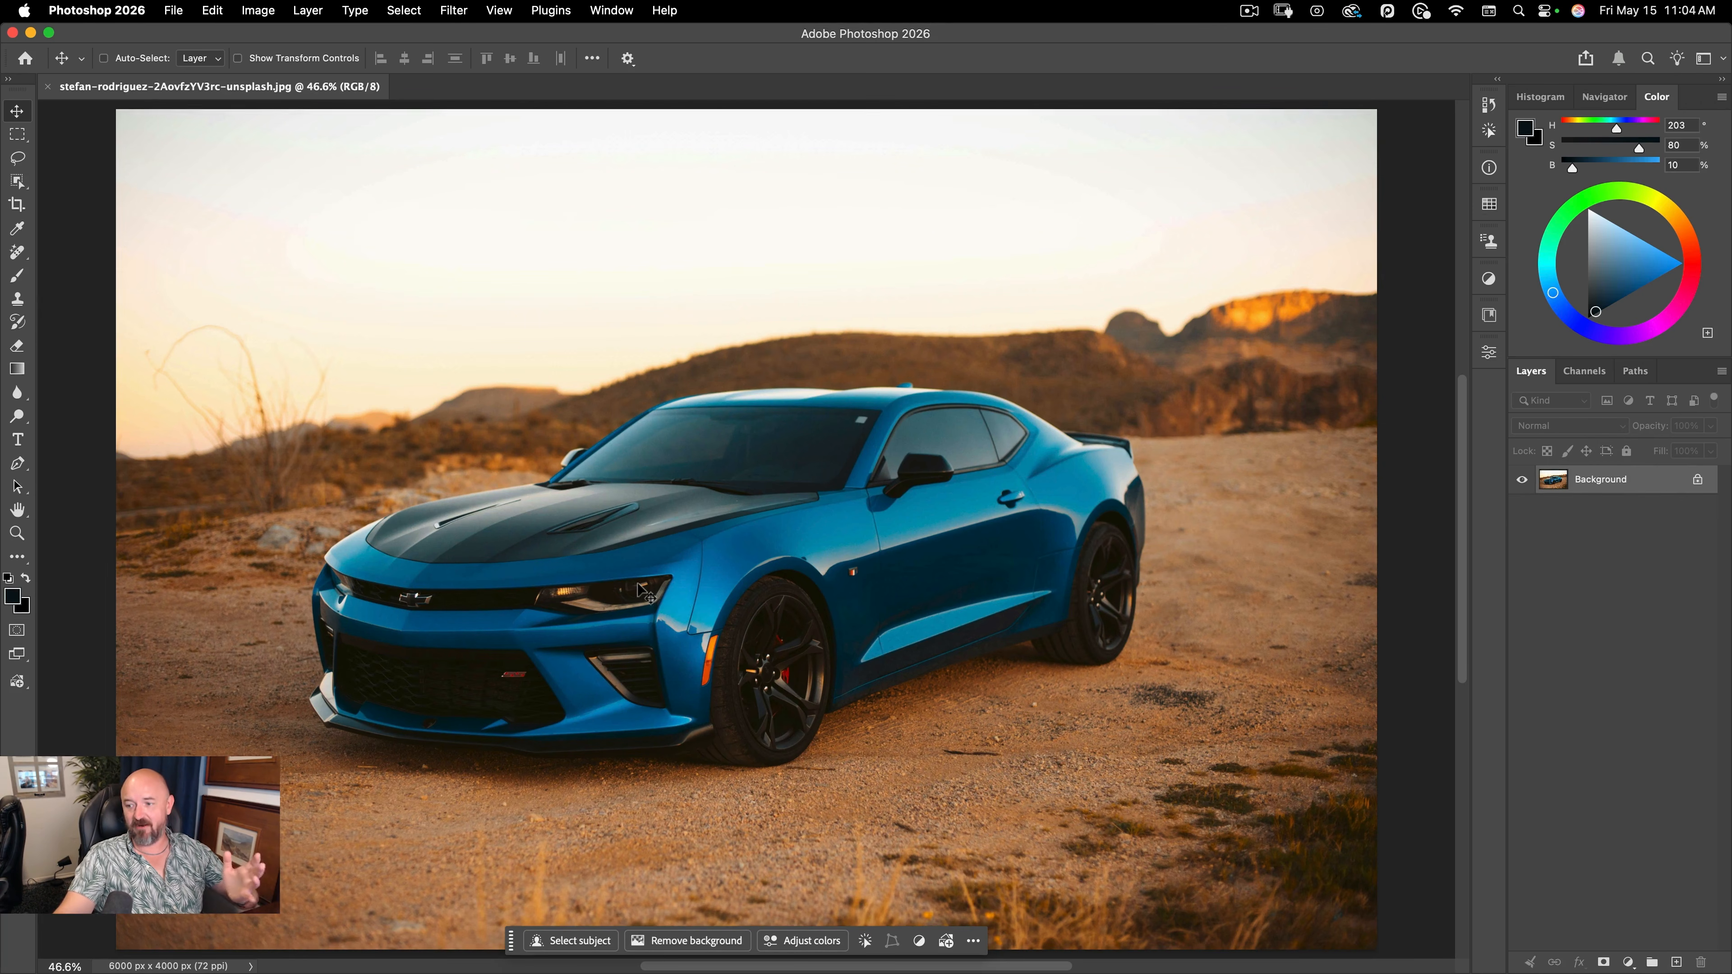
# - Duplicate the Background layer and remove the background around the car on the copy
pyautogui.press('super+j')
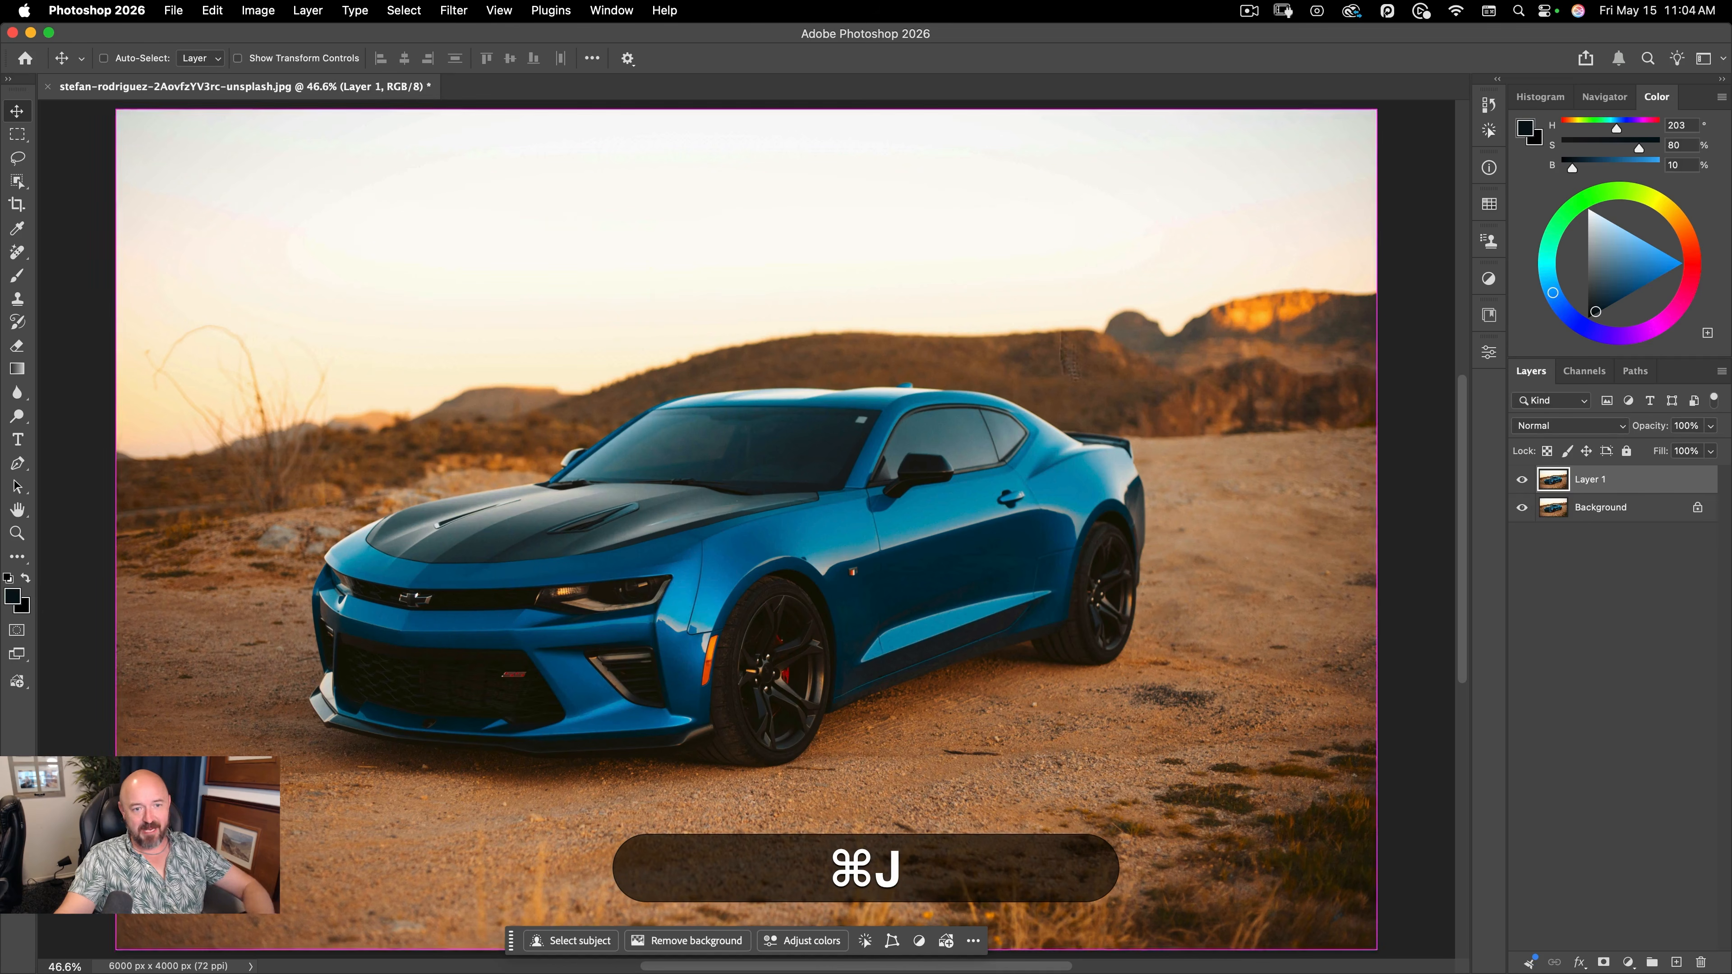
pyautogui.click(689, 942)
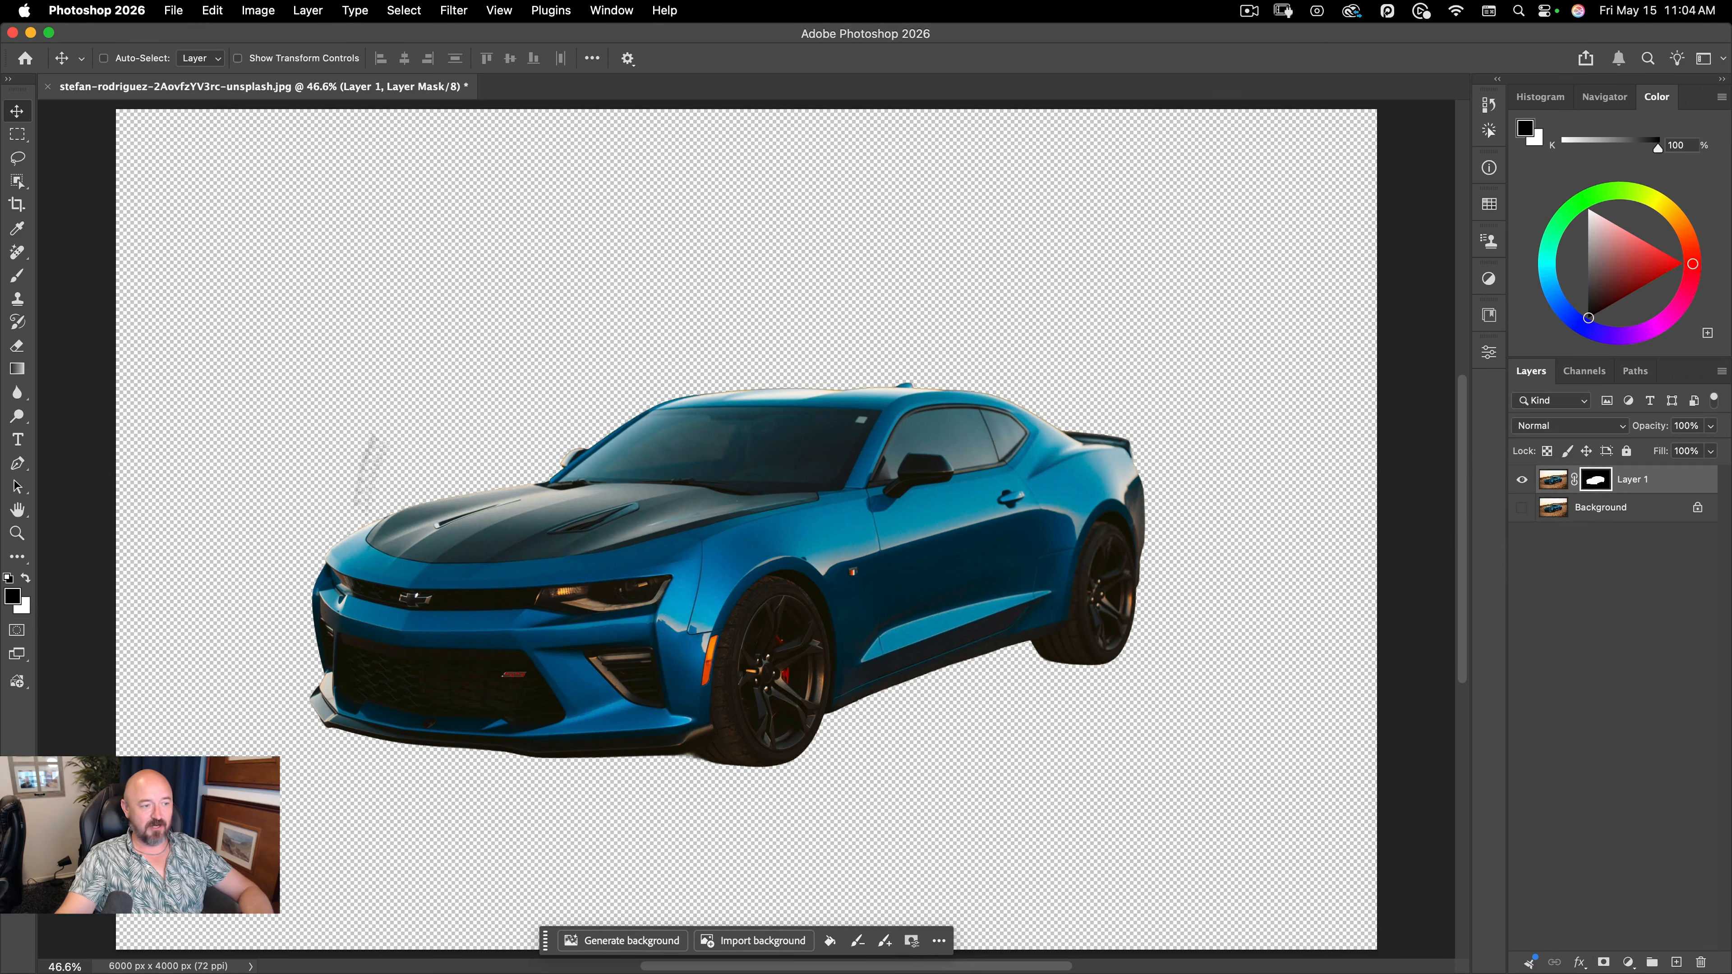
# - Convert the masked car layer to a smart object
pyautogui.rightClick(1598, 483)
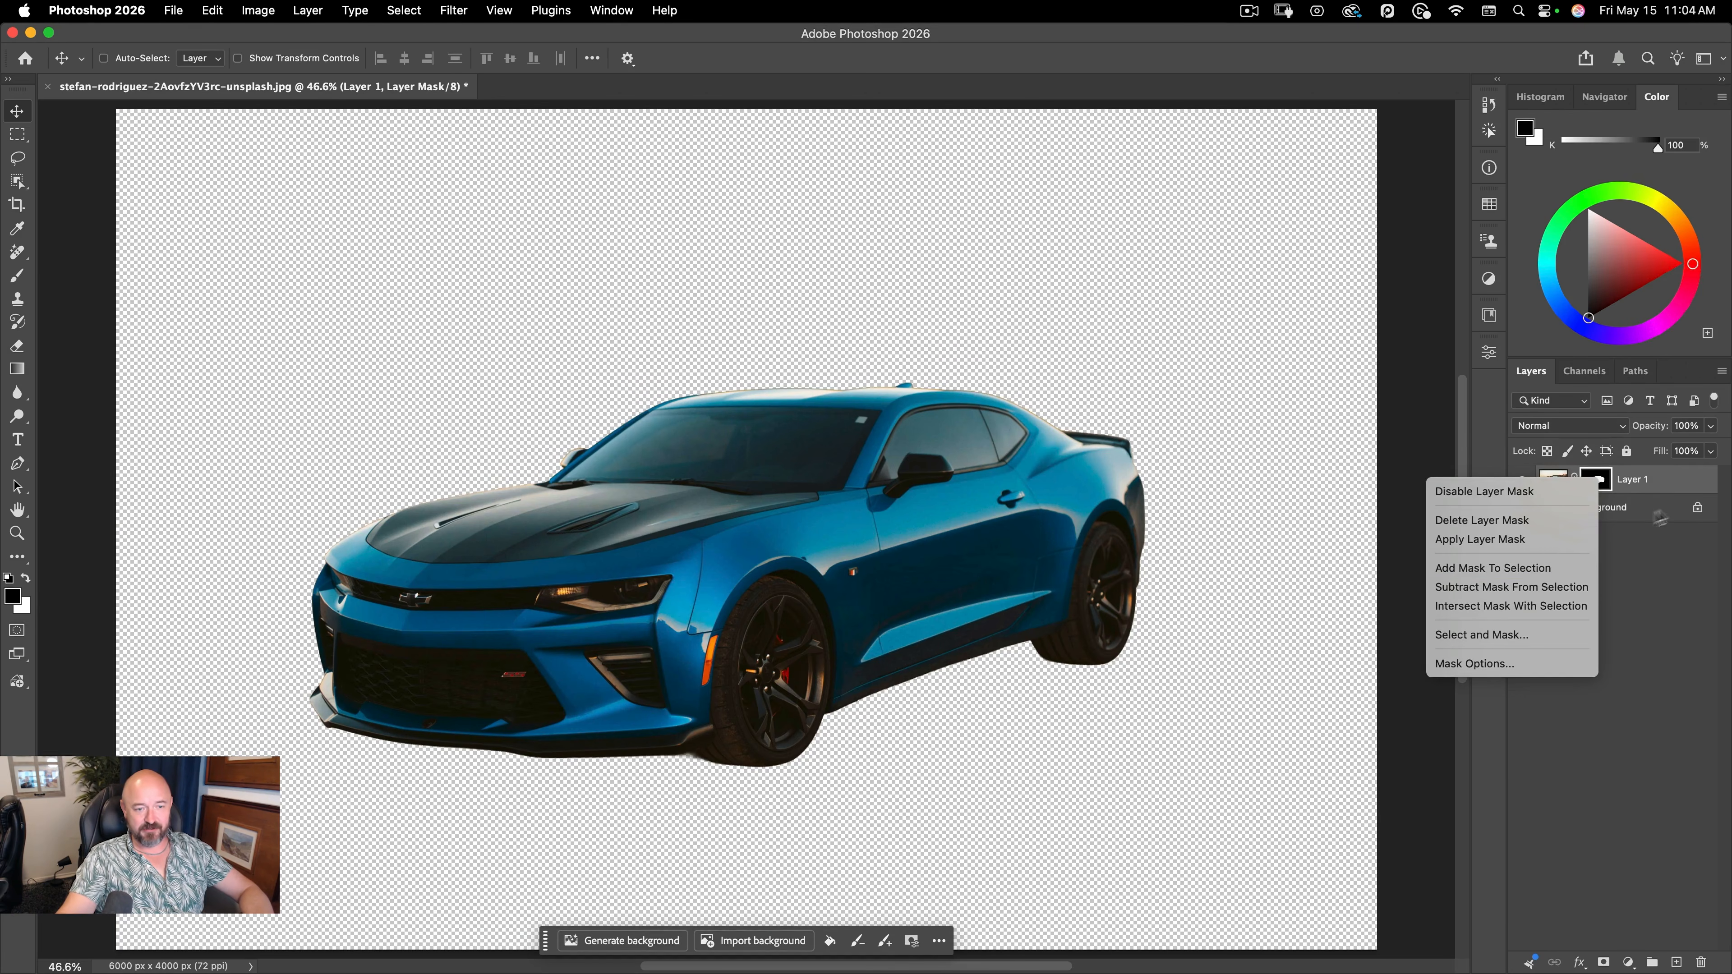
pyautogui.rightClick(1668, 488)
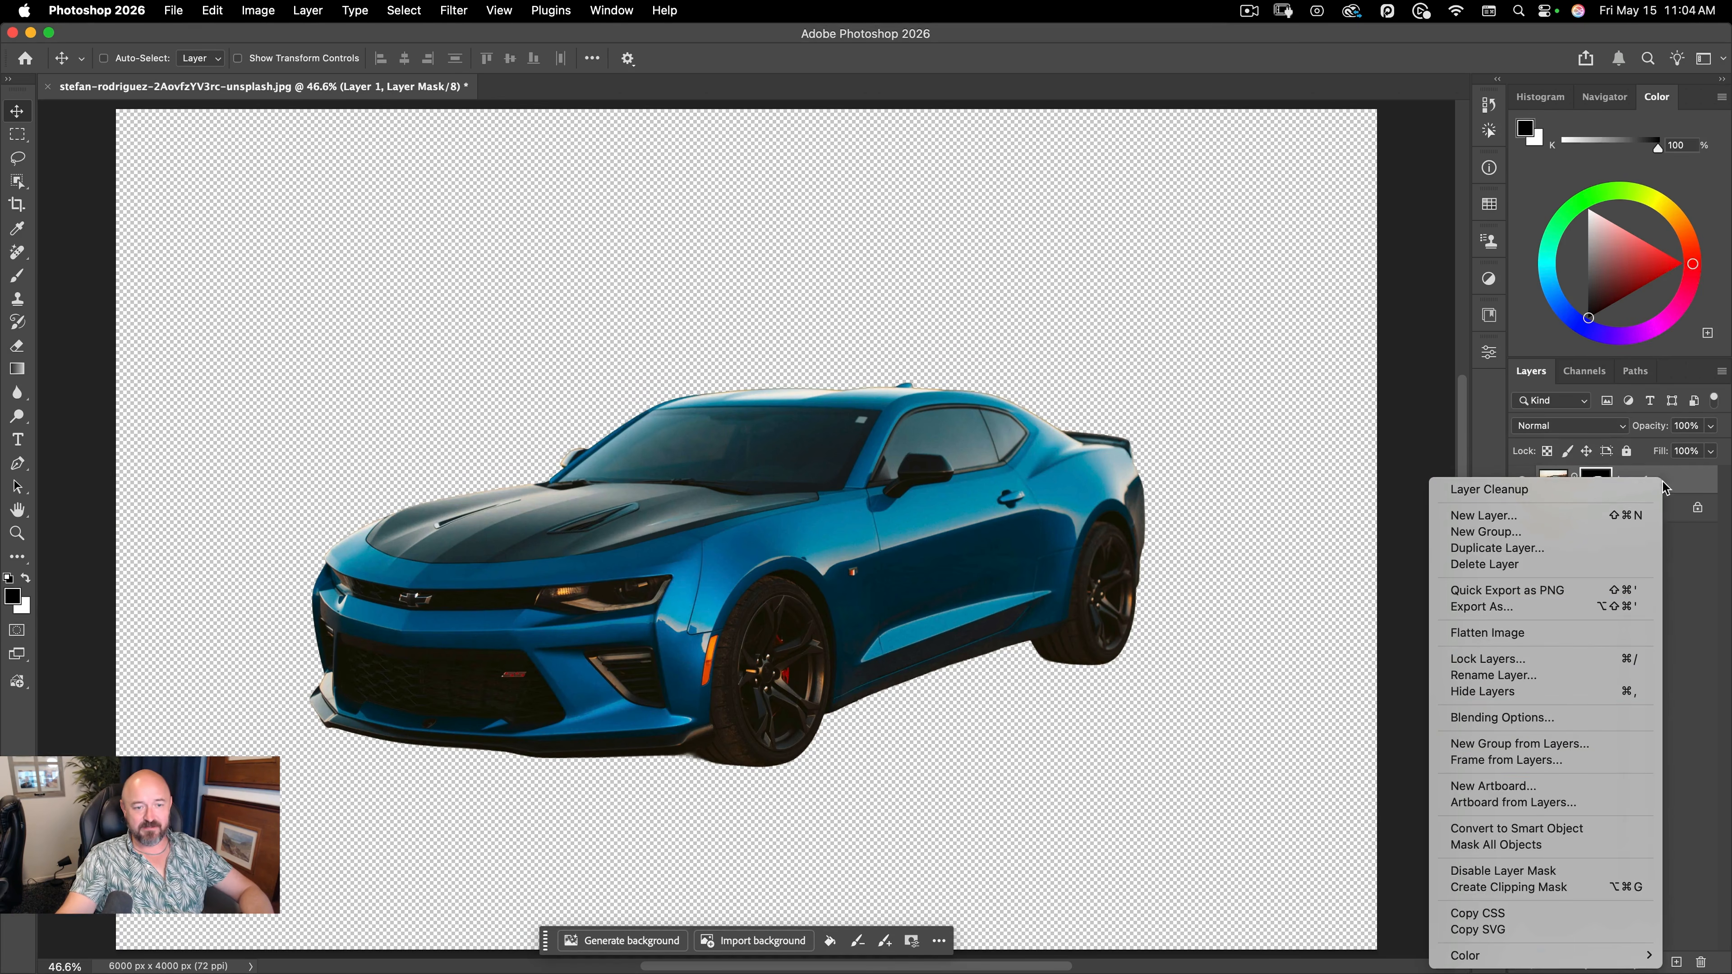
pyautogui.click(1520, 827)
pyautogui.press('super+t')
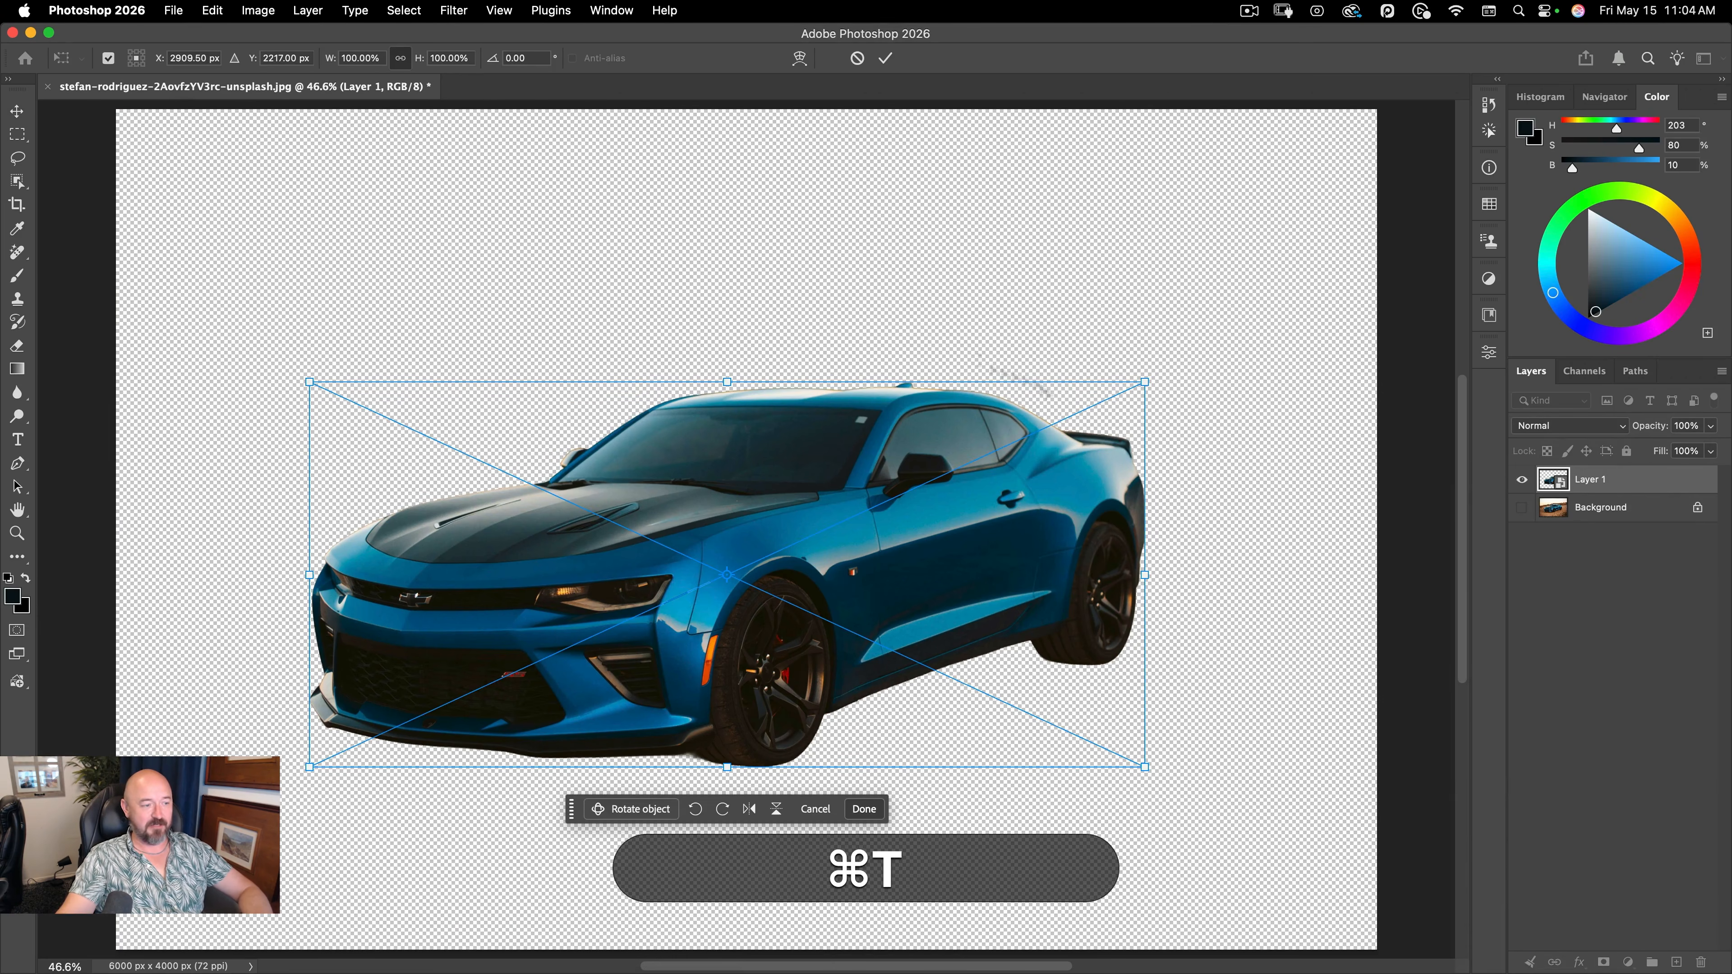
pyautogui.press('Escape')
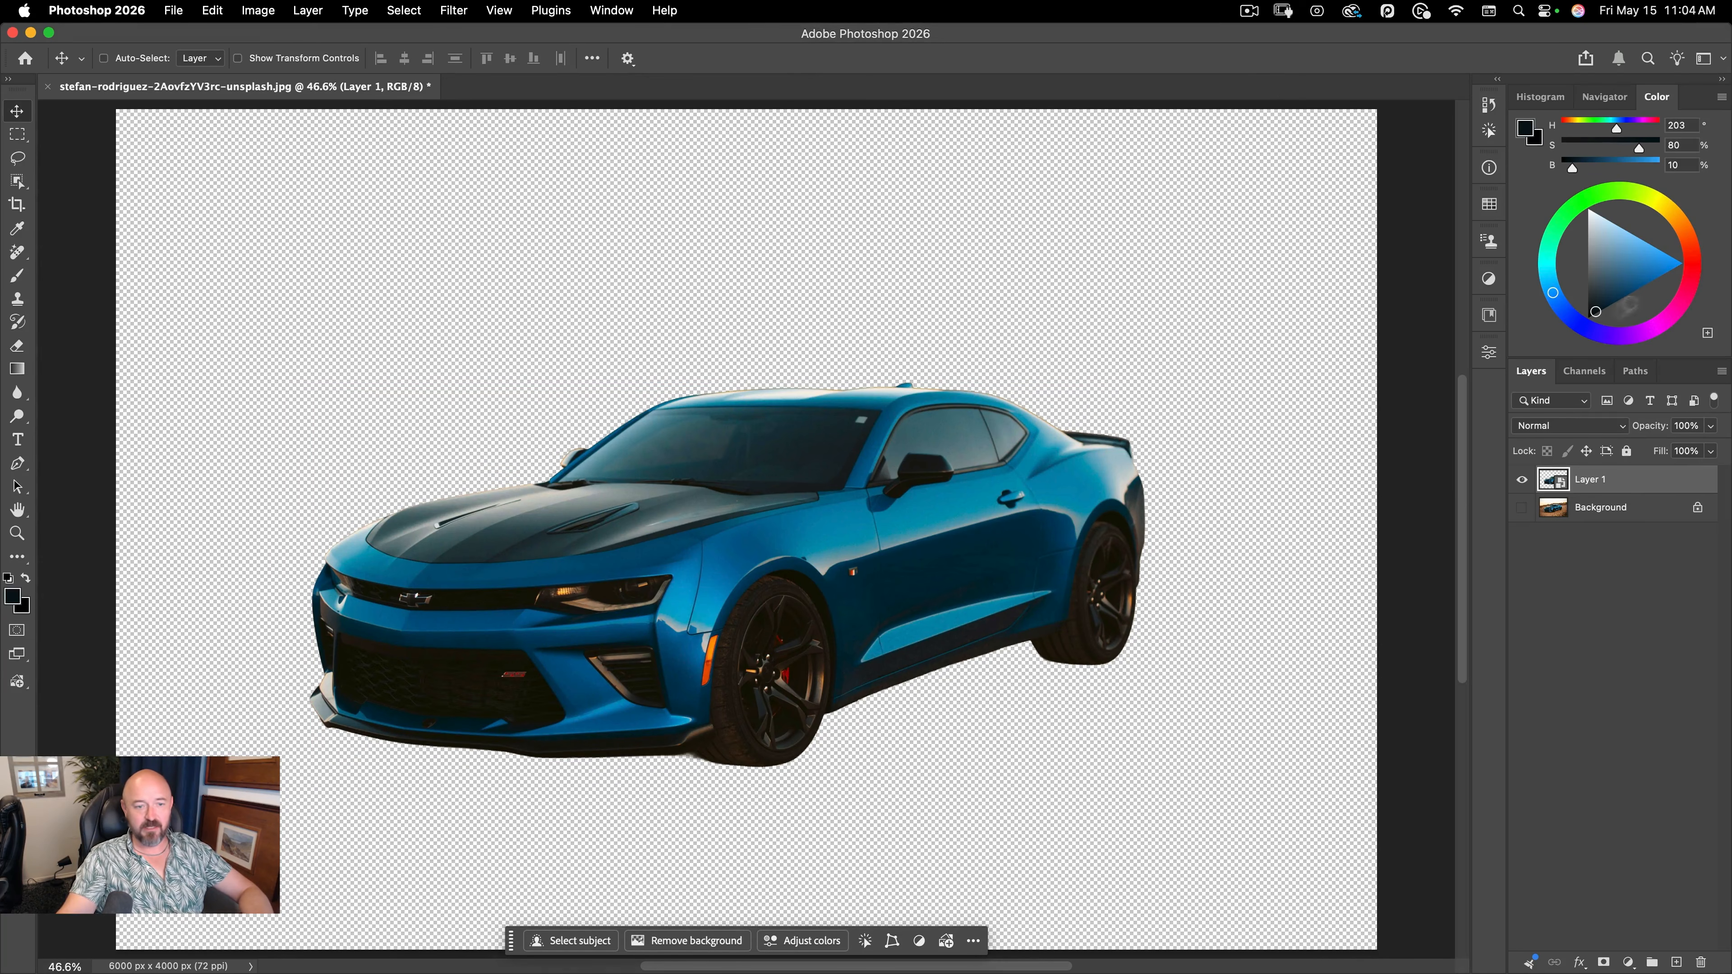
# - Hide the car cutout, show the original Background layer, and duplicate it as a layer named "clean background"
pyautogui.click(1520, 479)
pyautogui.click(1521, 506)
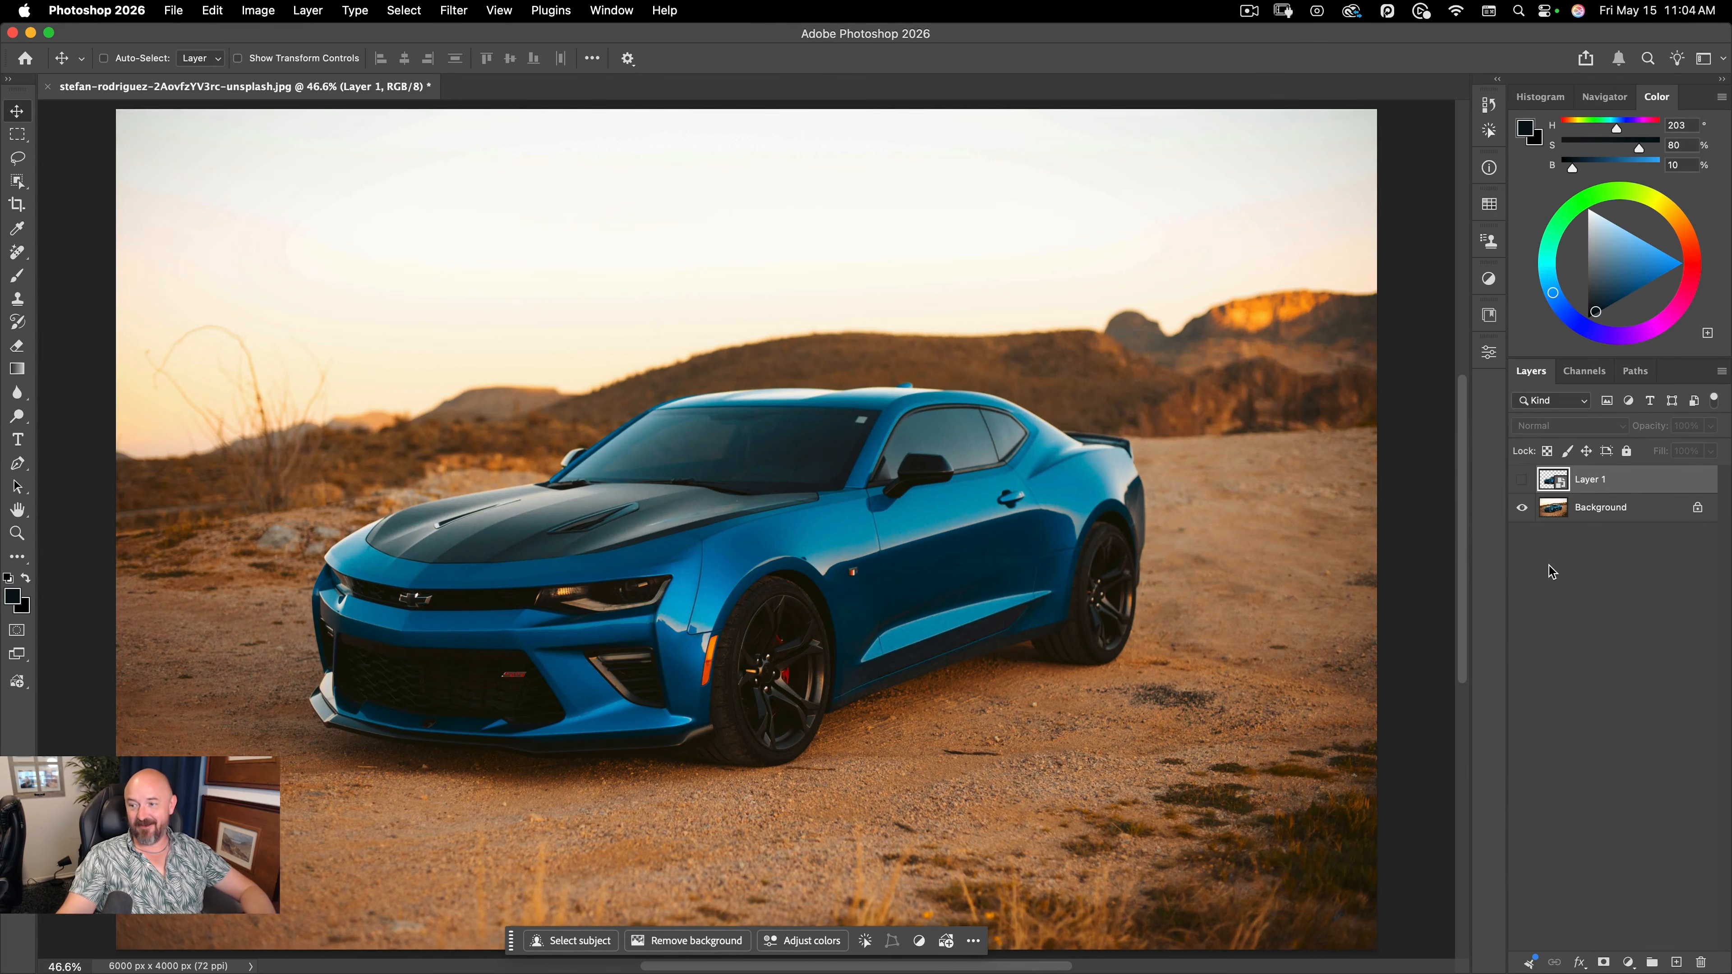
pyautogui.click(1661, 510)
pyautogui.press('super+j')
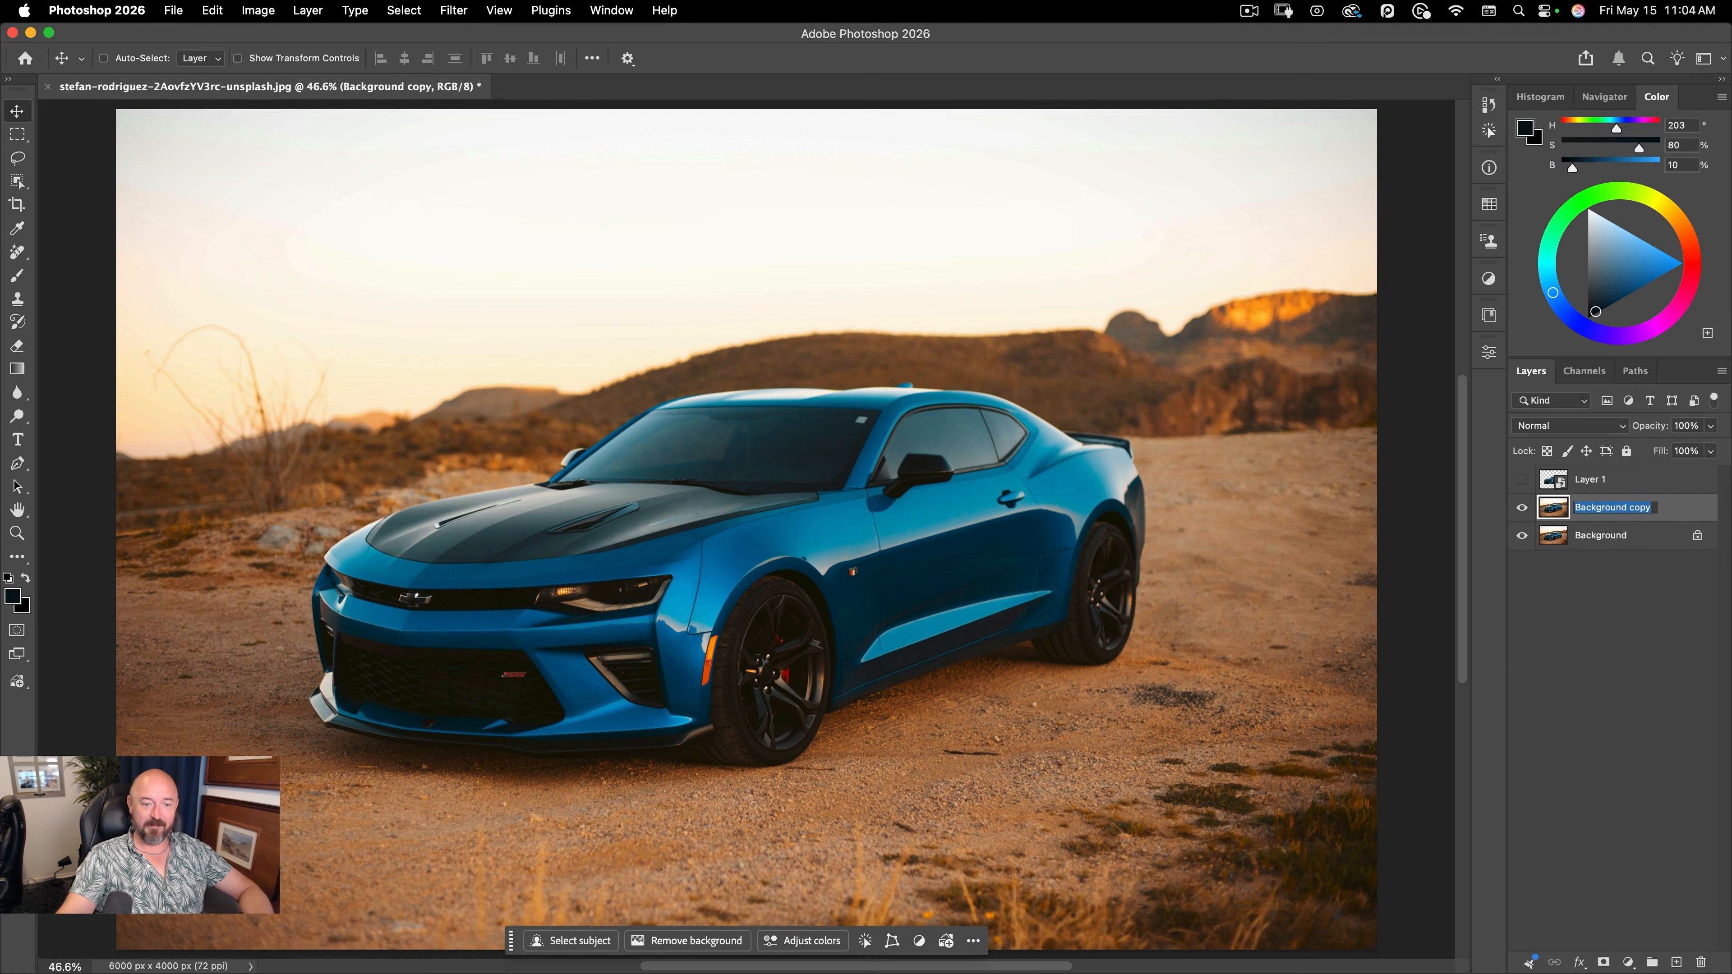
pyautogui.write('clean background')
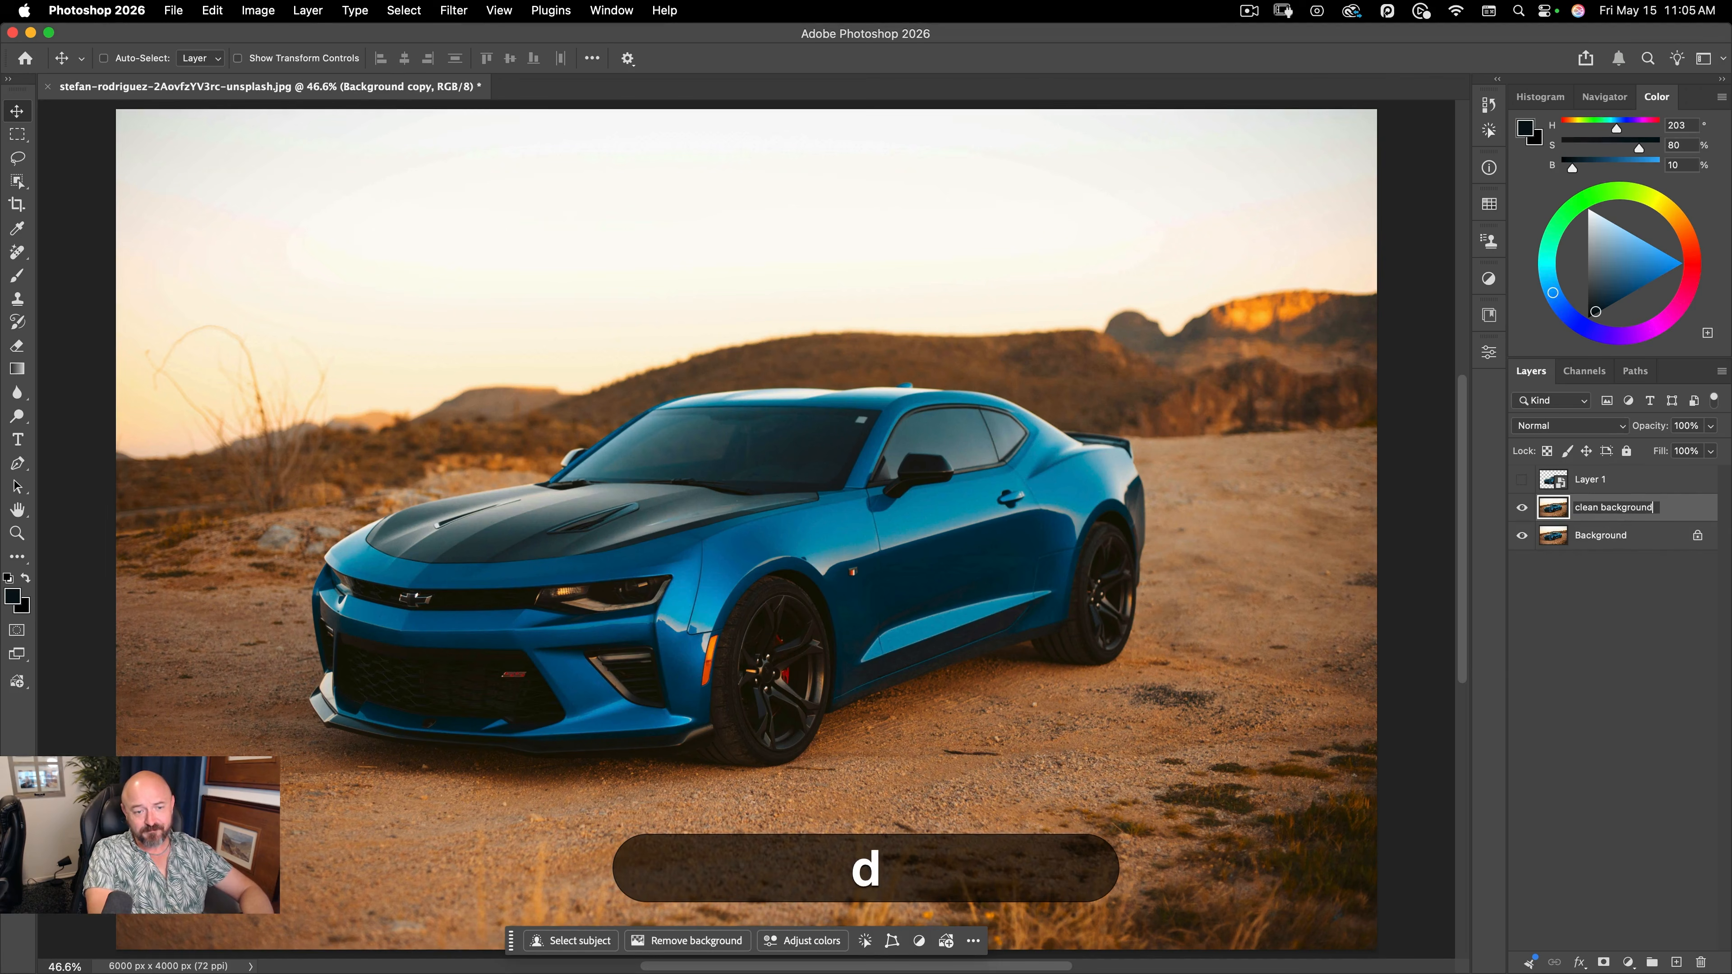
pyautogui.press('Return')
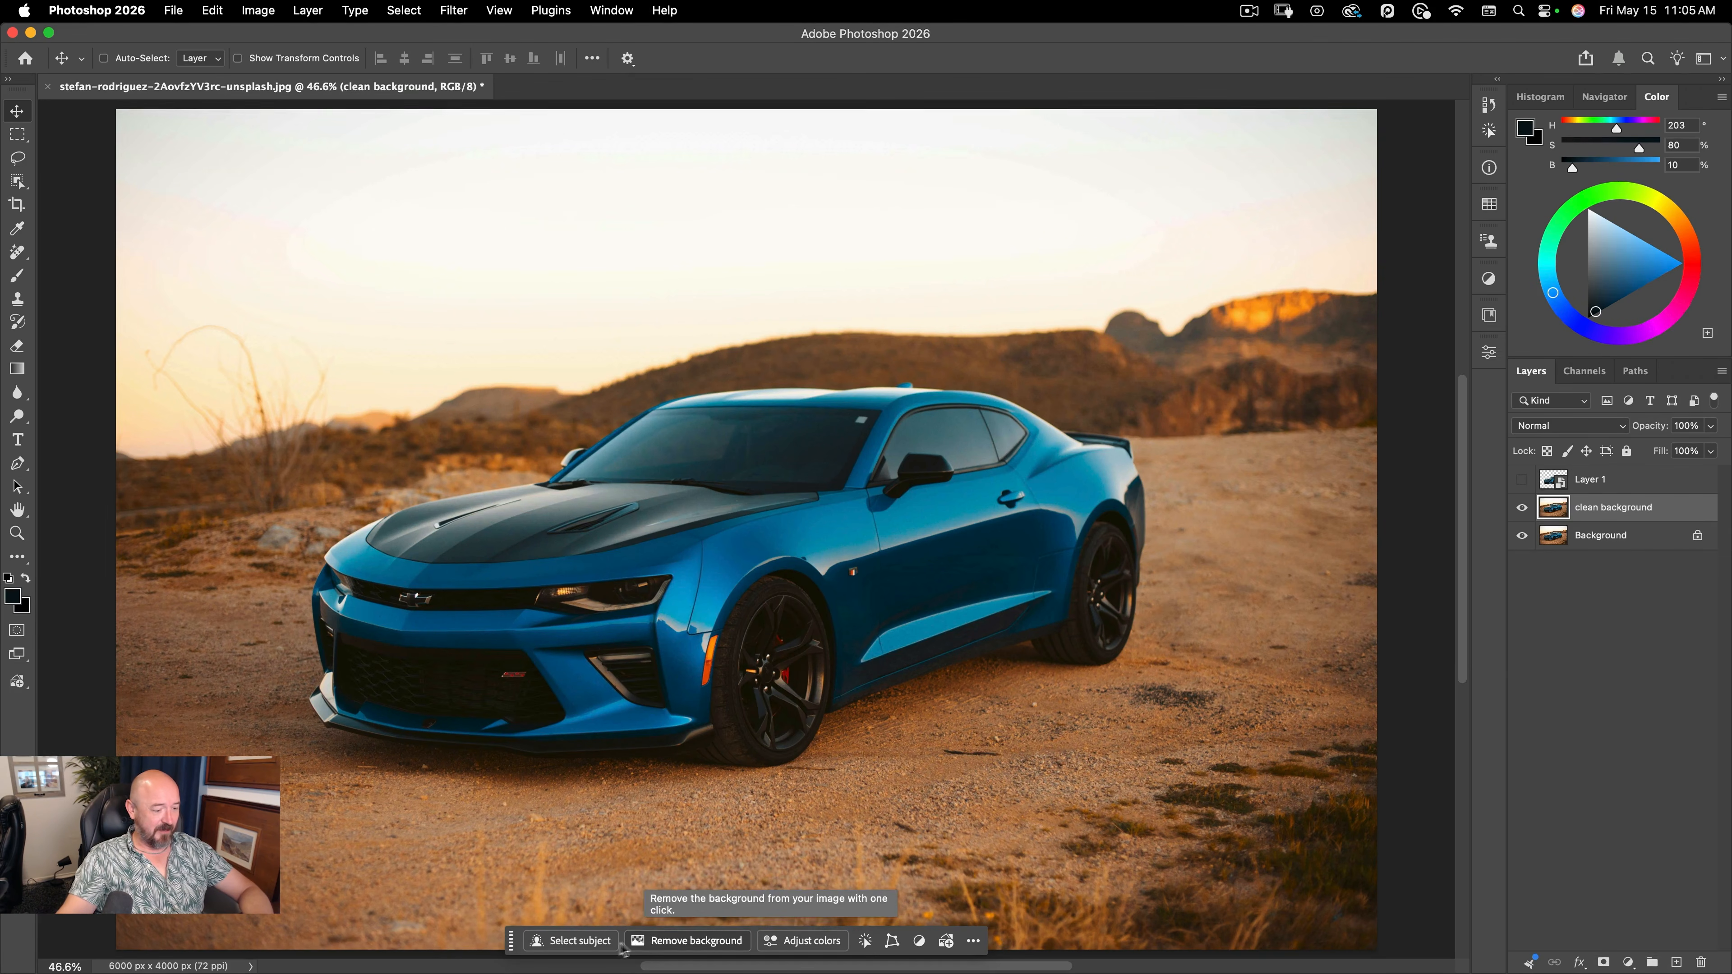
# - Select the car and extend the selection in Quick Mask by painting over the ground shadow beneath it and beside the front bumper
pyautogui.click(604, 943)
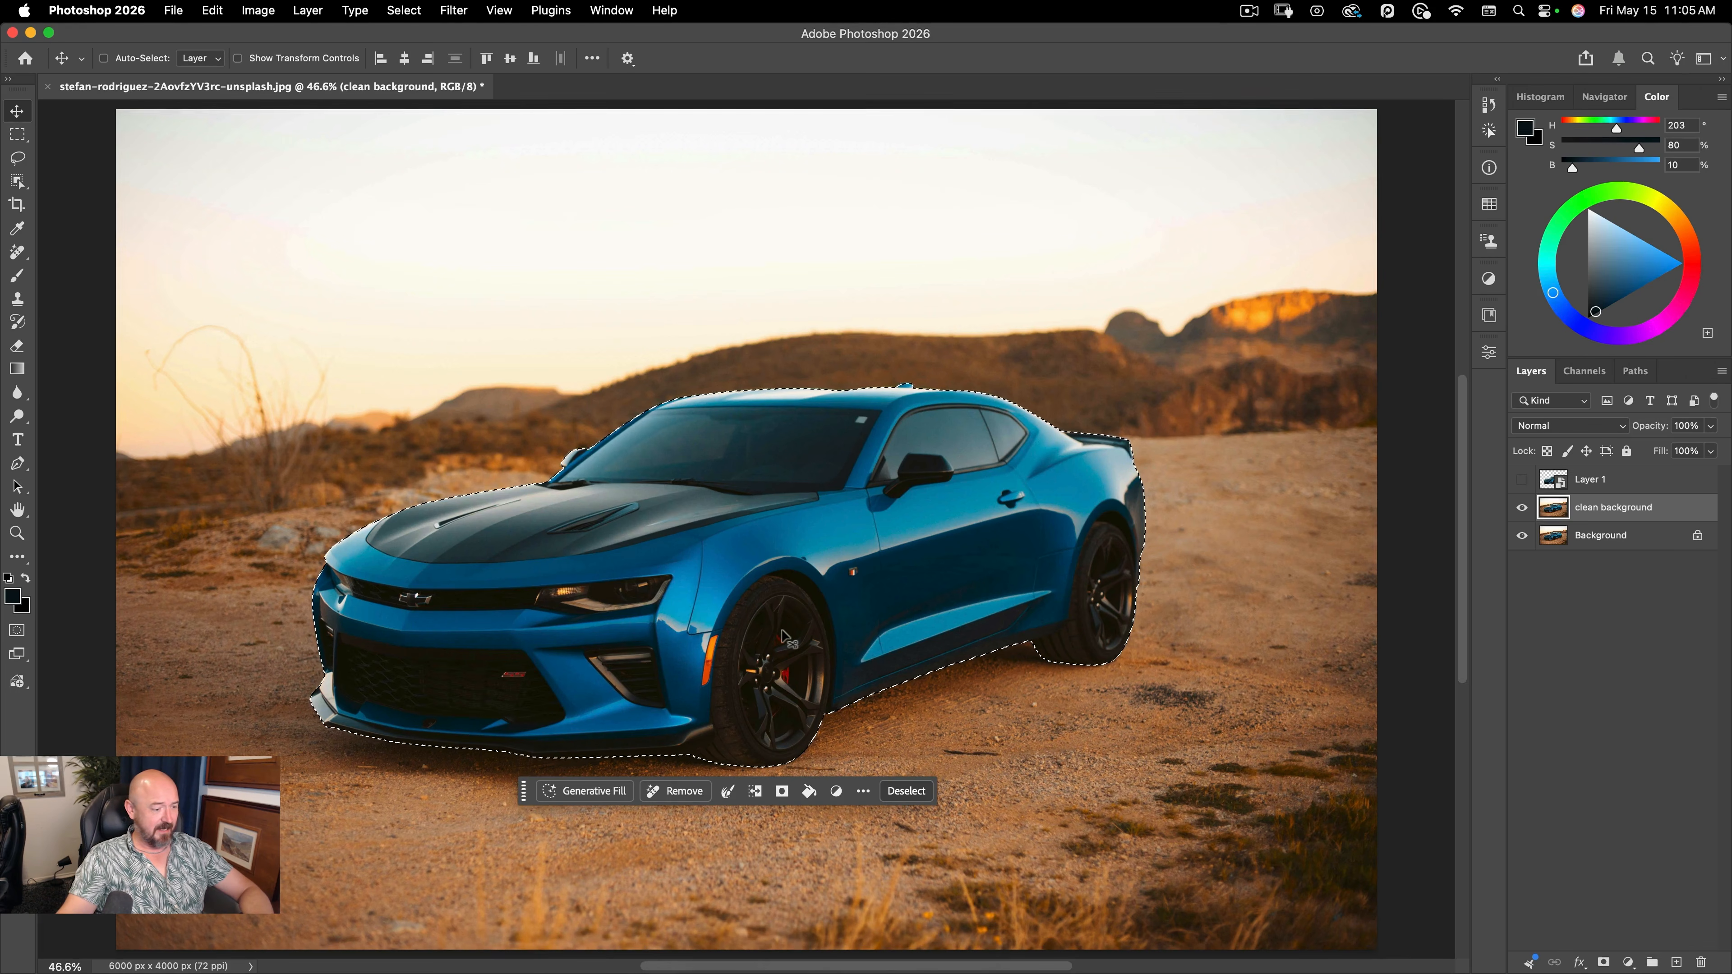
pyautogui.press('q')
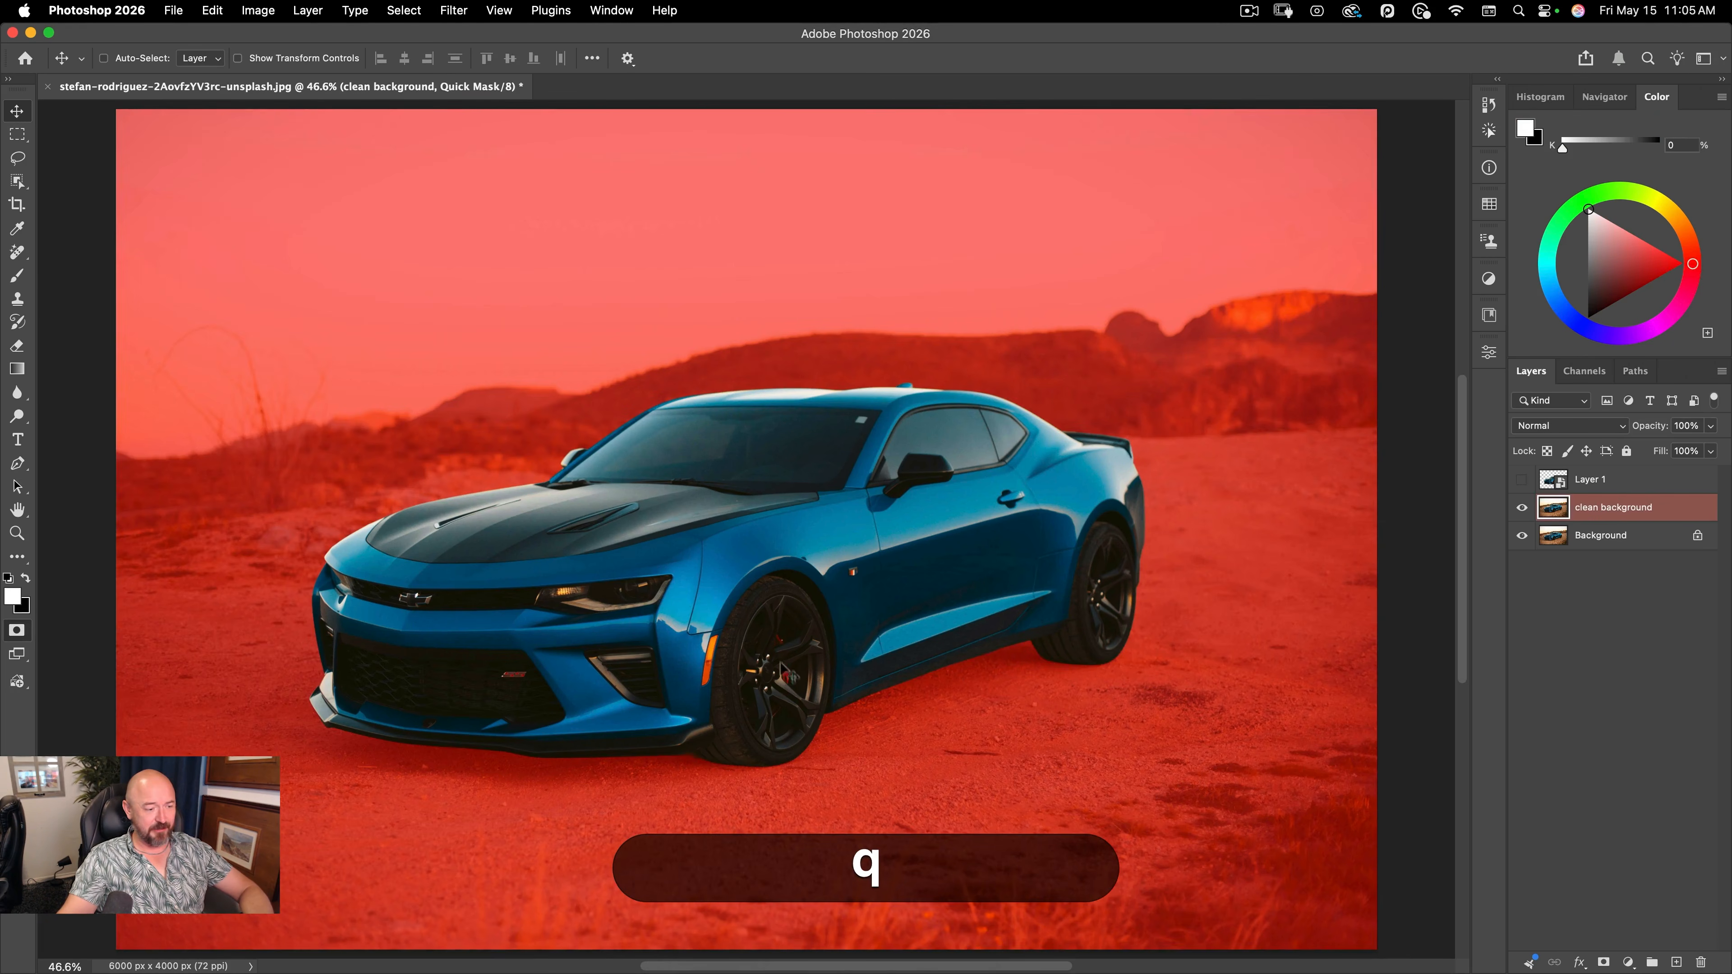
pyautogui.press('b')
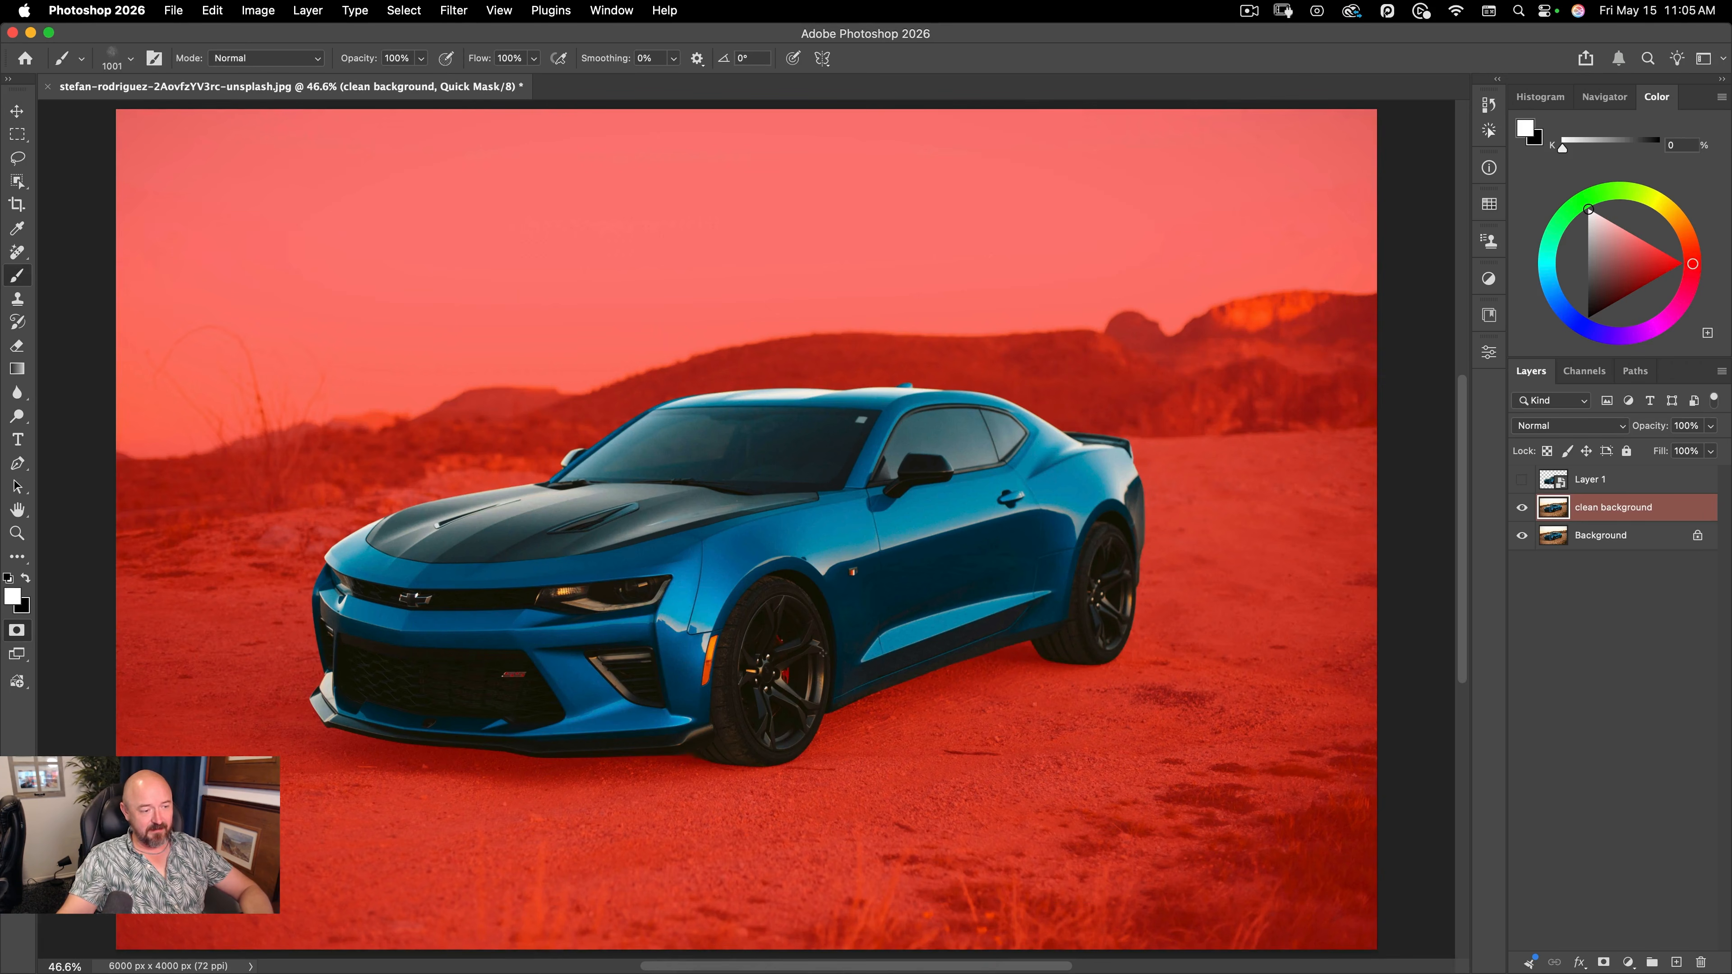
pyautogui.moveTo(676, 635)
pyautogui.mouseDown()
pyautogui.moveTo(810, 639)
pyautogui.moveTo(649, 648)
pyautogui.mouseUp()
pyautogui.moveTo(849, 485); pyautogui.dragTo(850, 486)
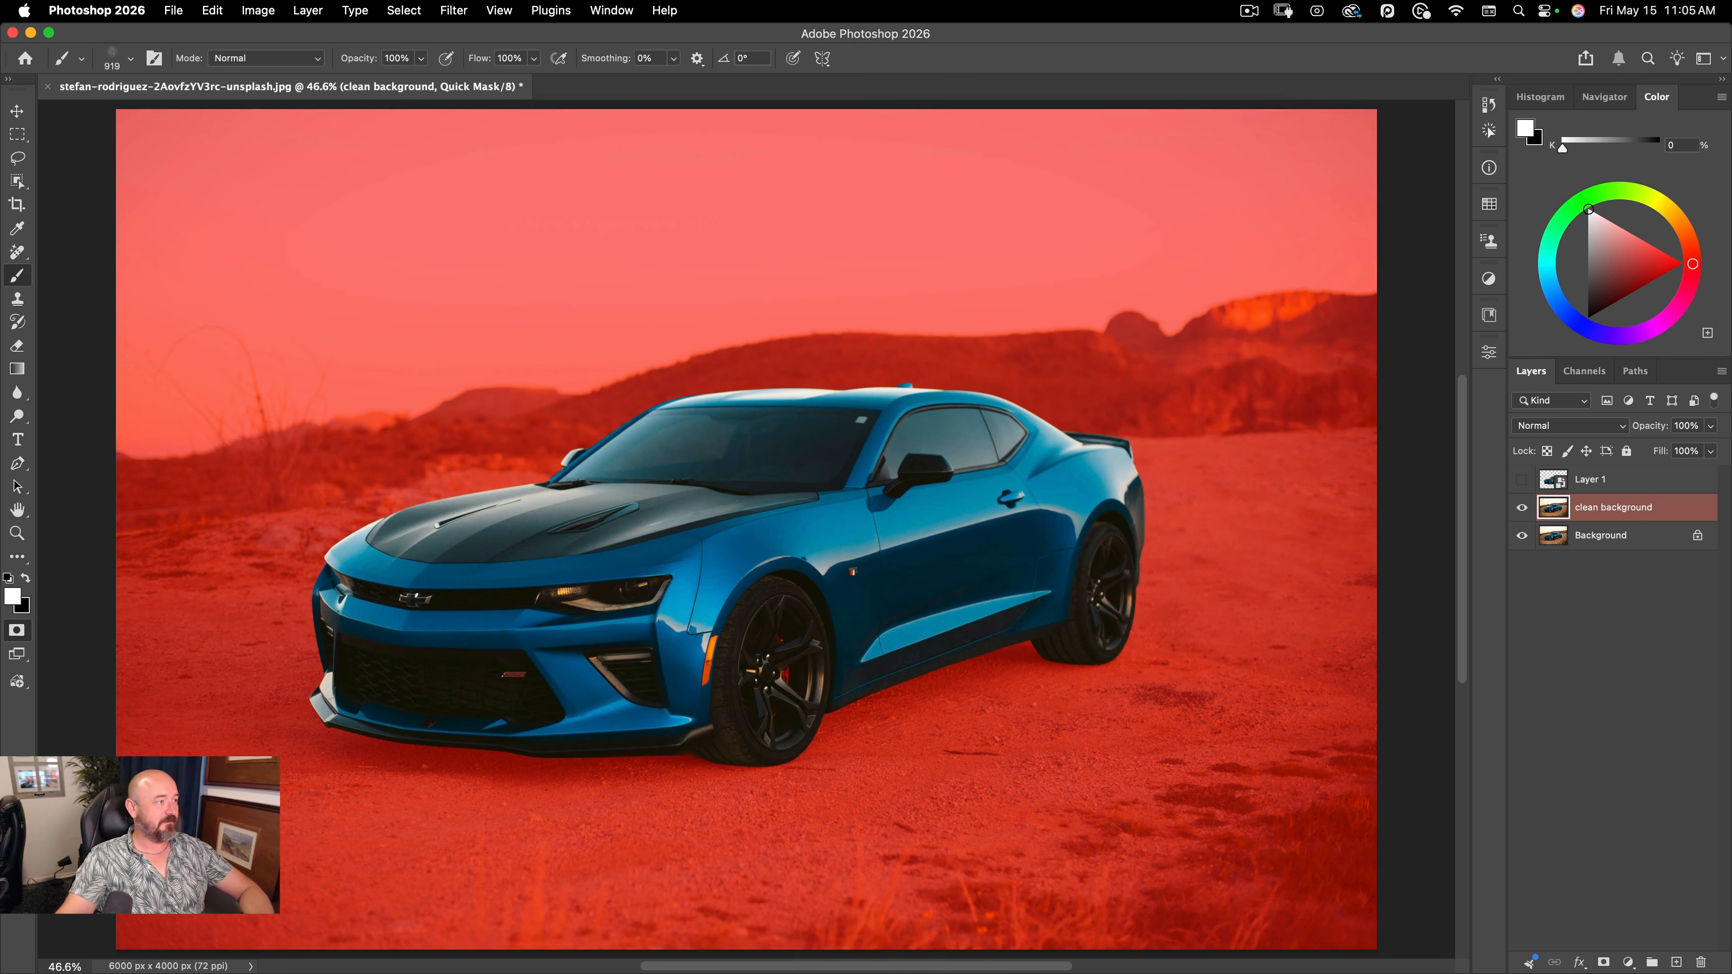
pyautogui.rightClick(522, 377)
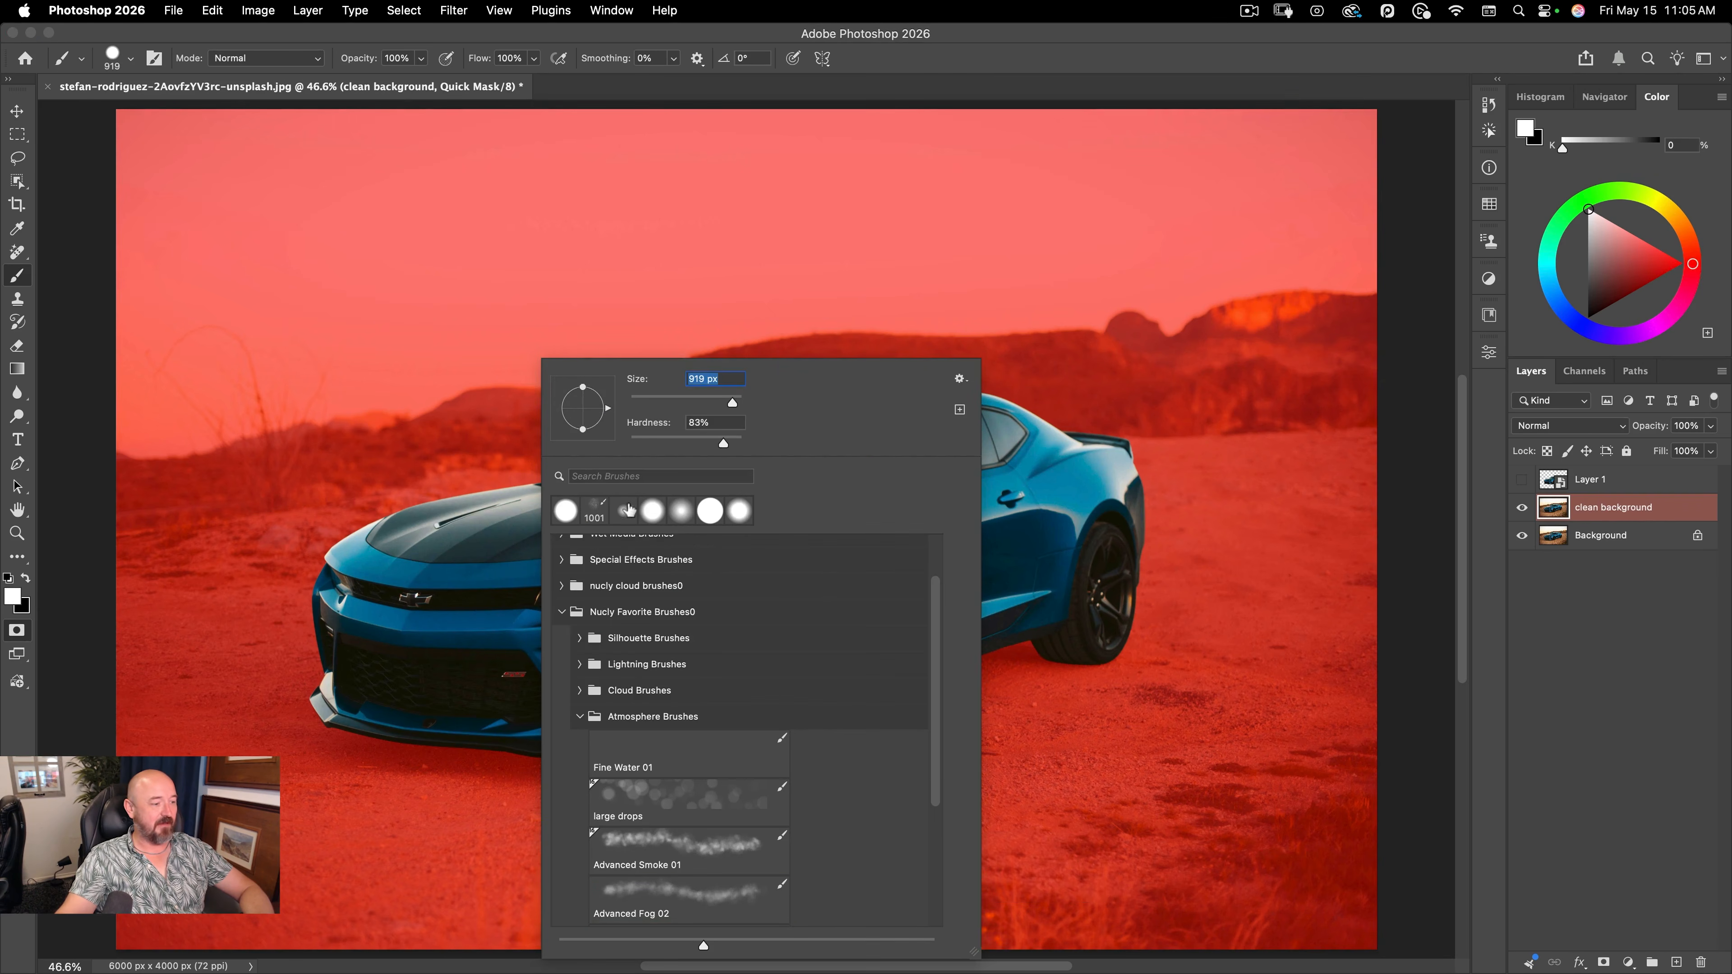
pyautogui.moveTo(366, 694); pyautogui.dragTo(267, 697)
pyautogui.moveTo(574, 674)
pyautogui.mouseDown()
pyautogui.moveTo(573, 886)
pyautogui.moveTo(588, 734)
pyautogui.moveTo(607, 733)
pyautogui.mouseUp()
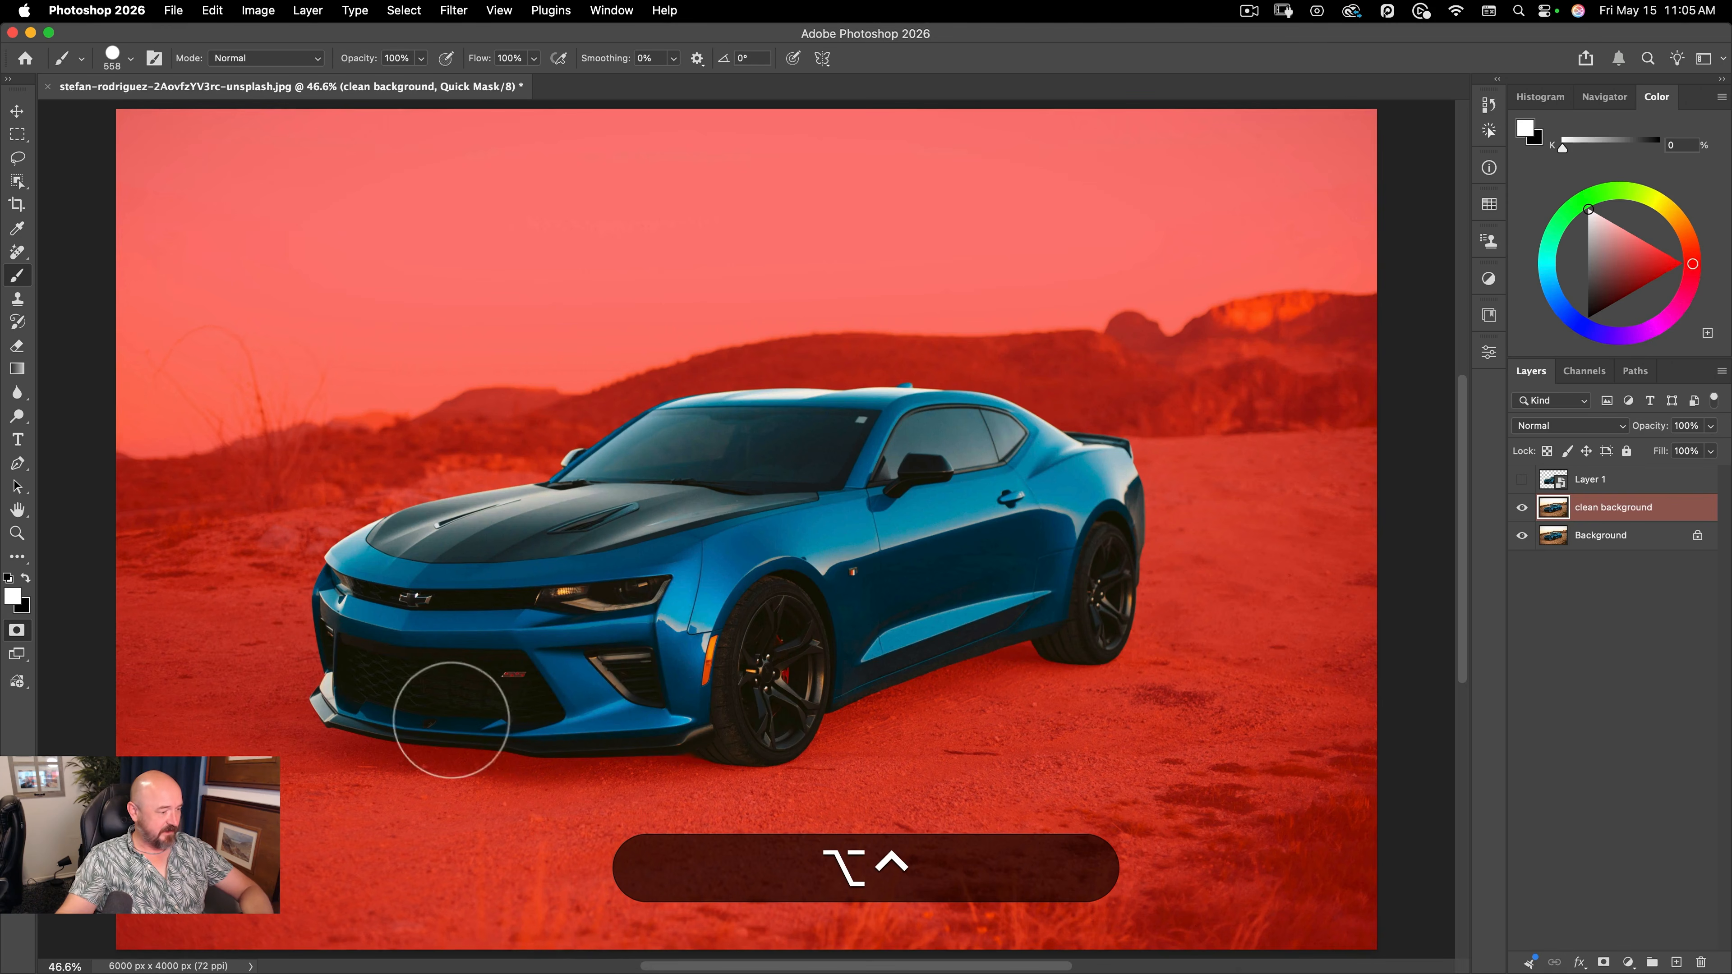
pyautogui.moveTo(437, 727)
pyautogui.mouseDown()
pyautogui.moveTo(690, 737)
pyautogui.moveTo(996, 668)
pyautogui.moveTo(1085, 619)
pyautogui.moveTo(1061, 541)
pyautogui.moveTo(1104, 551)
pyautogui.mouseUp()
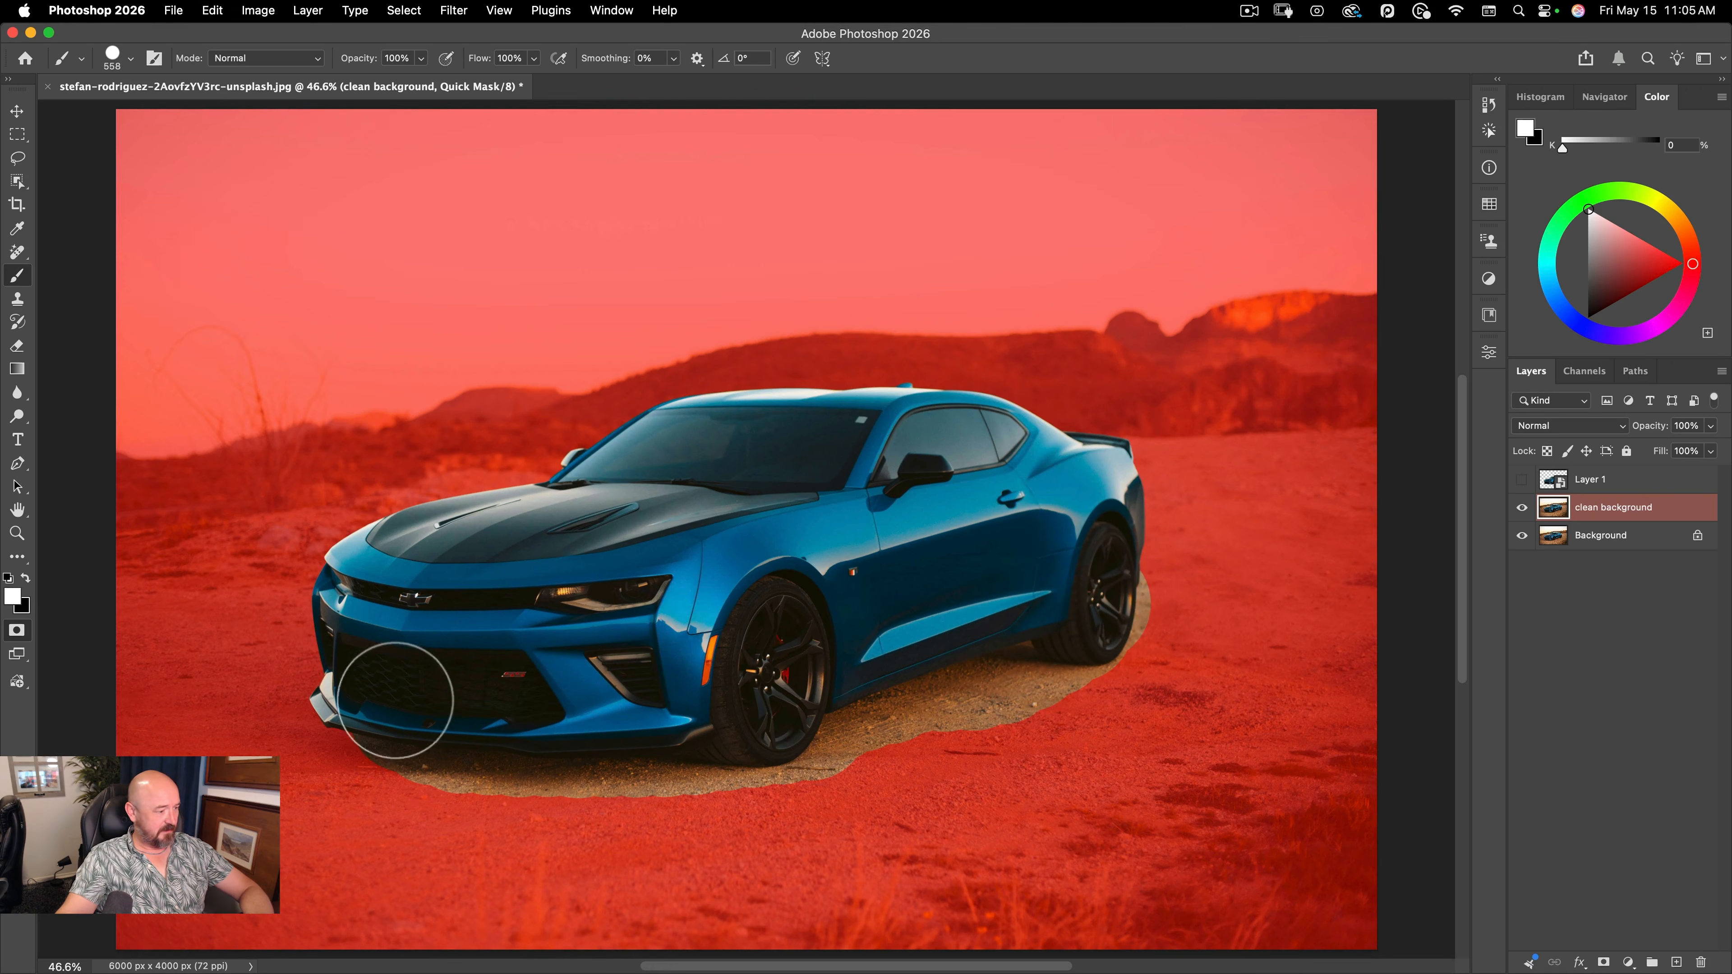
pyautogui.moveTo(365, 727)
pyautogui.mouseDown()
pyautogui.moveTo(465, 724)
pyautogui.moveTo(251, 748)
pyautogui.mouseUp()
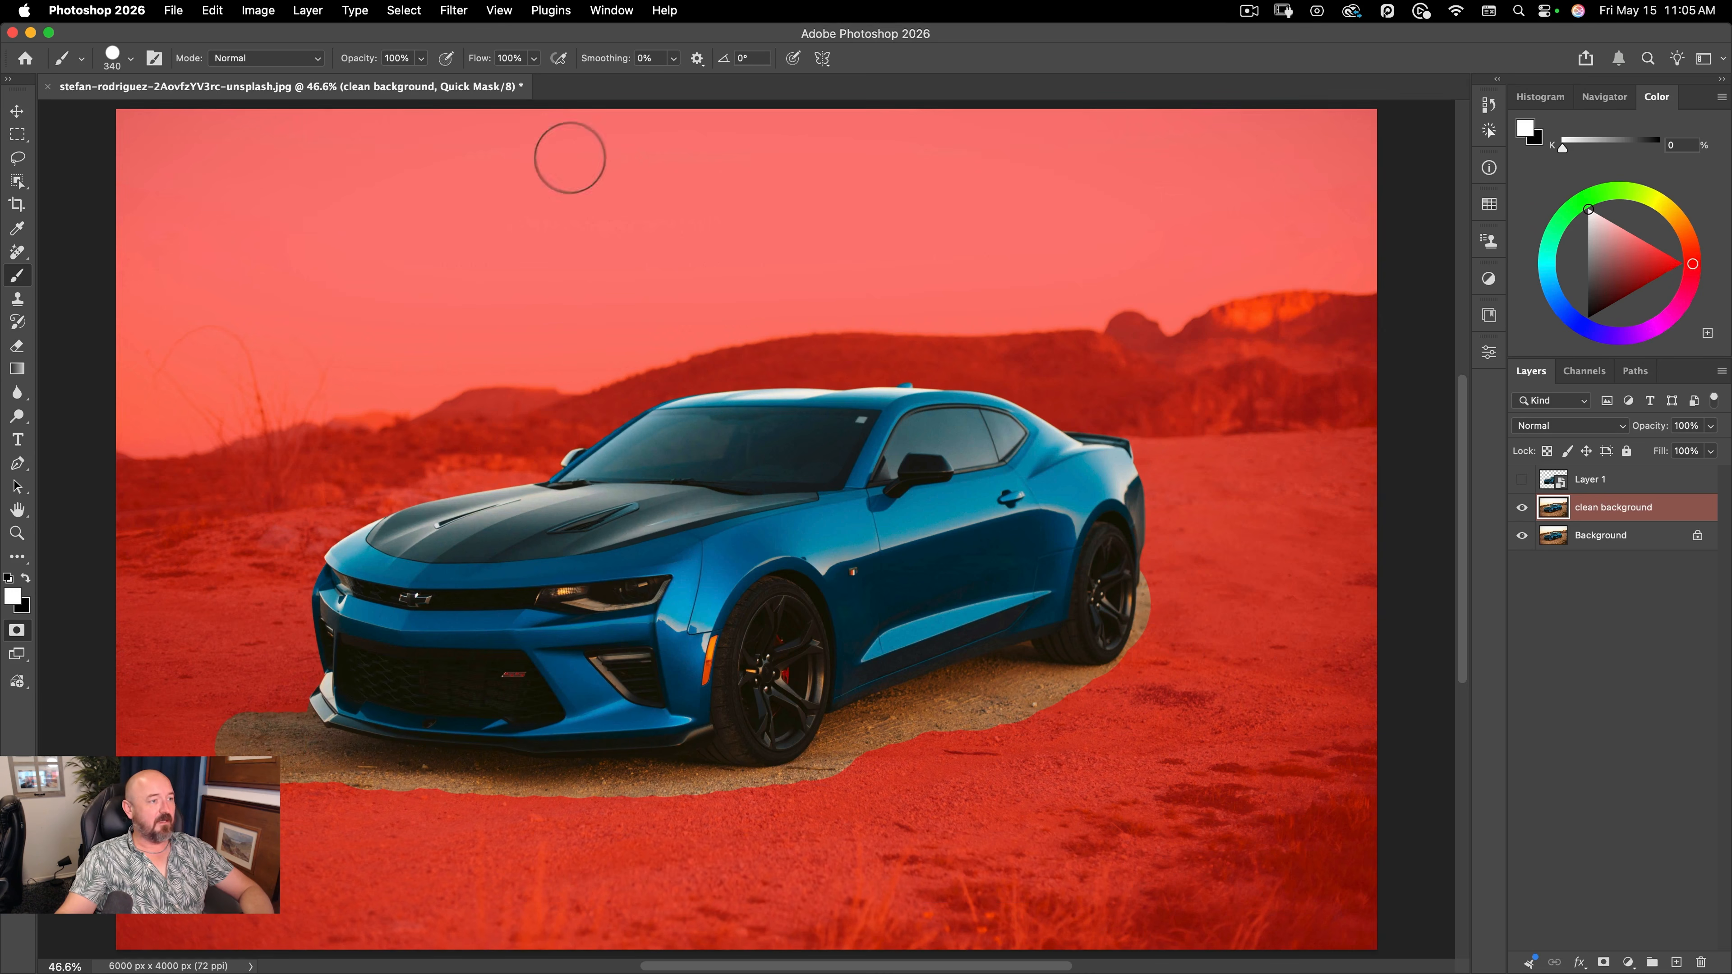
pyautogui.press('q')
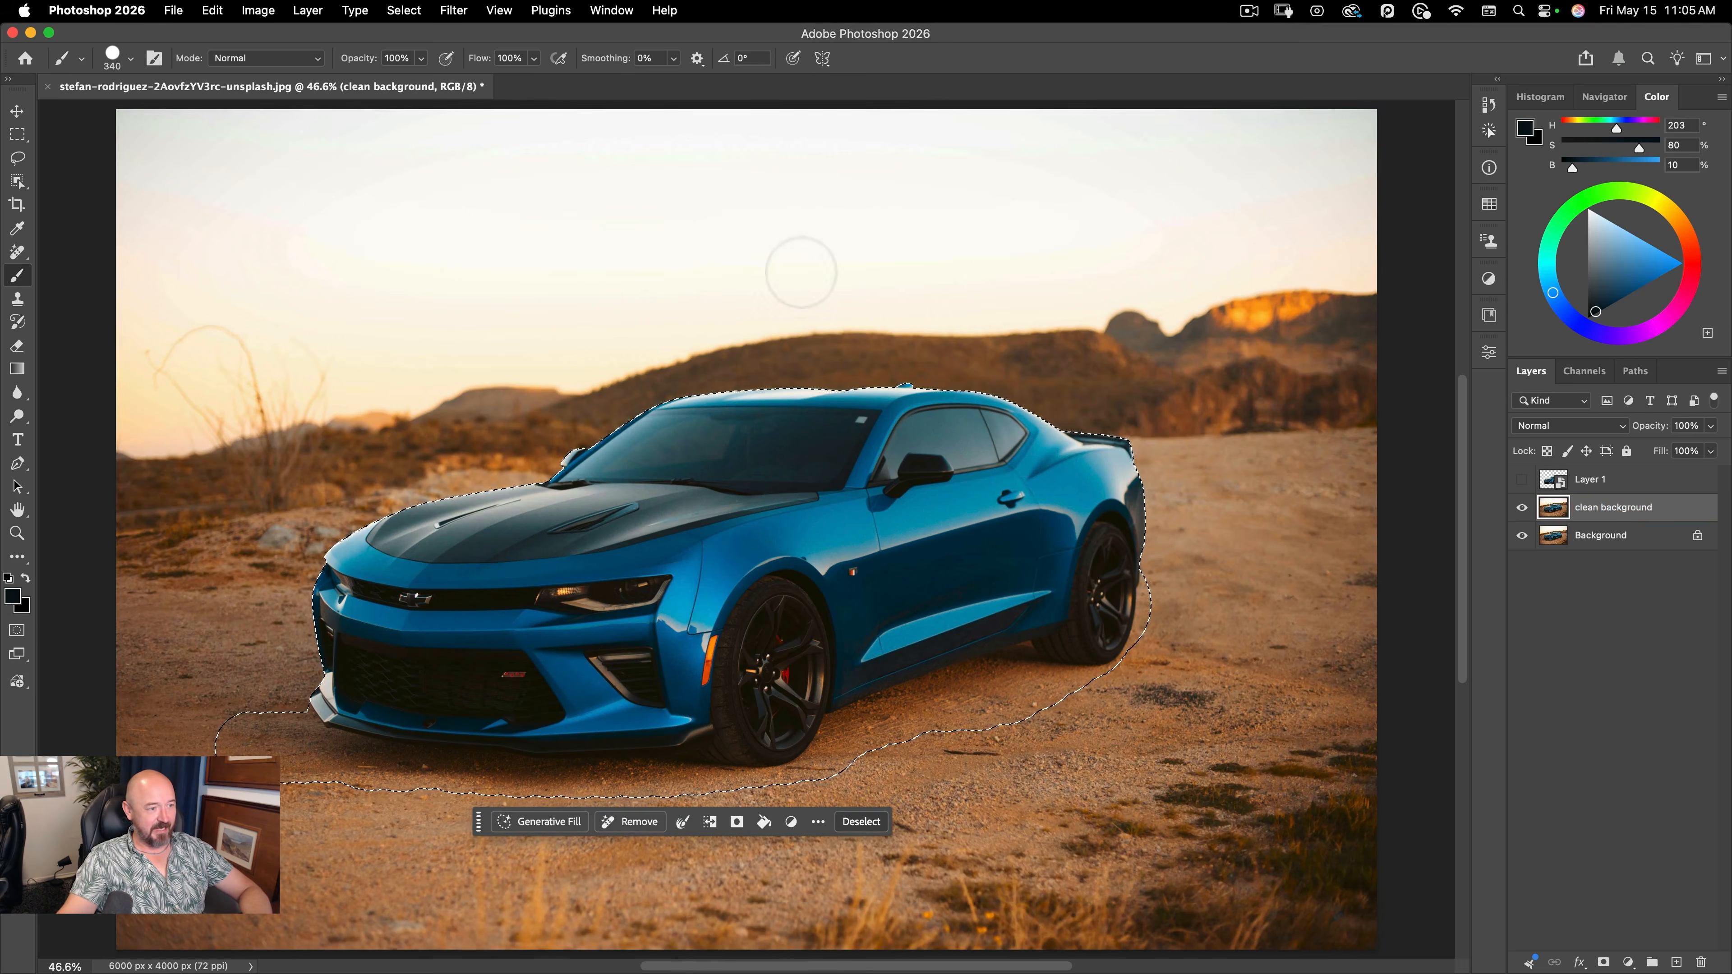
# - Expand the selection around the car and its shadow by 20 pixels
pyautogui.moveTo(747, 377); pyautogui.dragTo(897, 376)
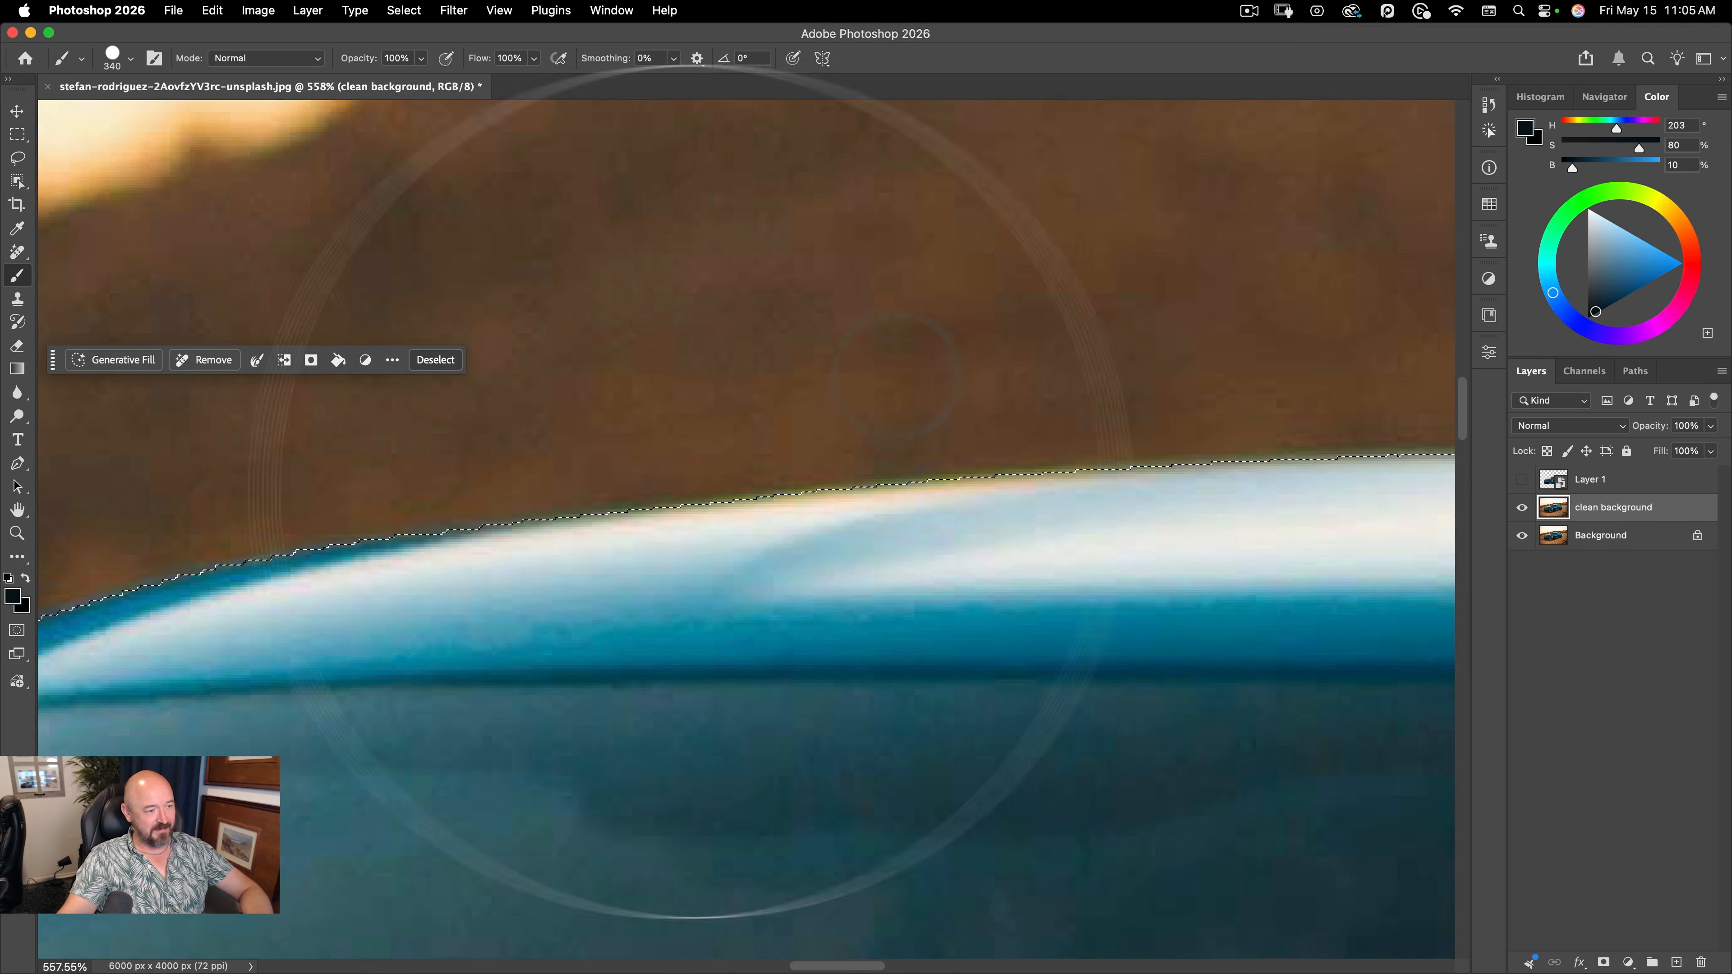
pyautogui.moveTo(755, 408); pyautogui.dragTo(569, 447)
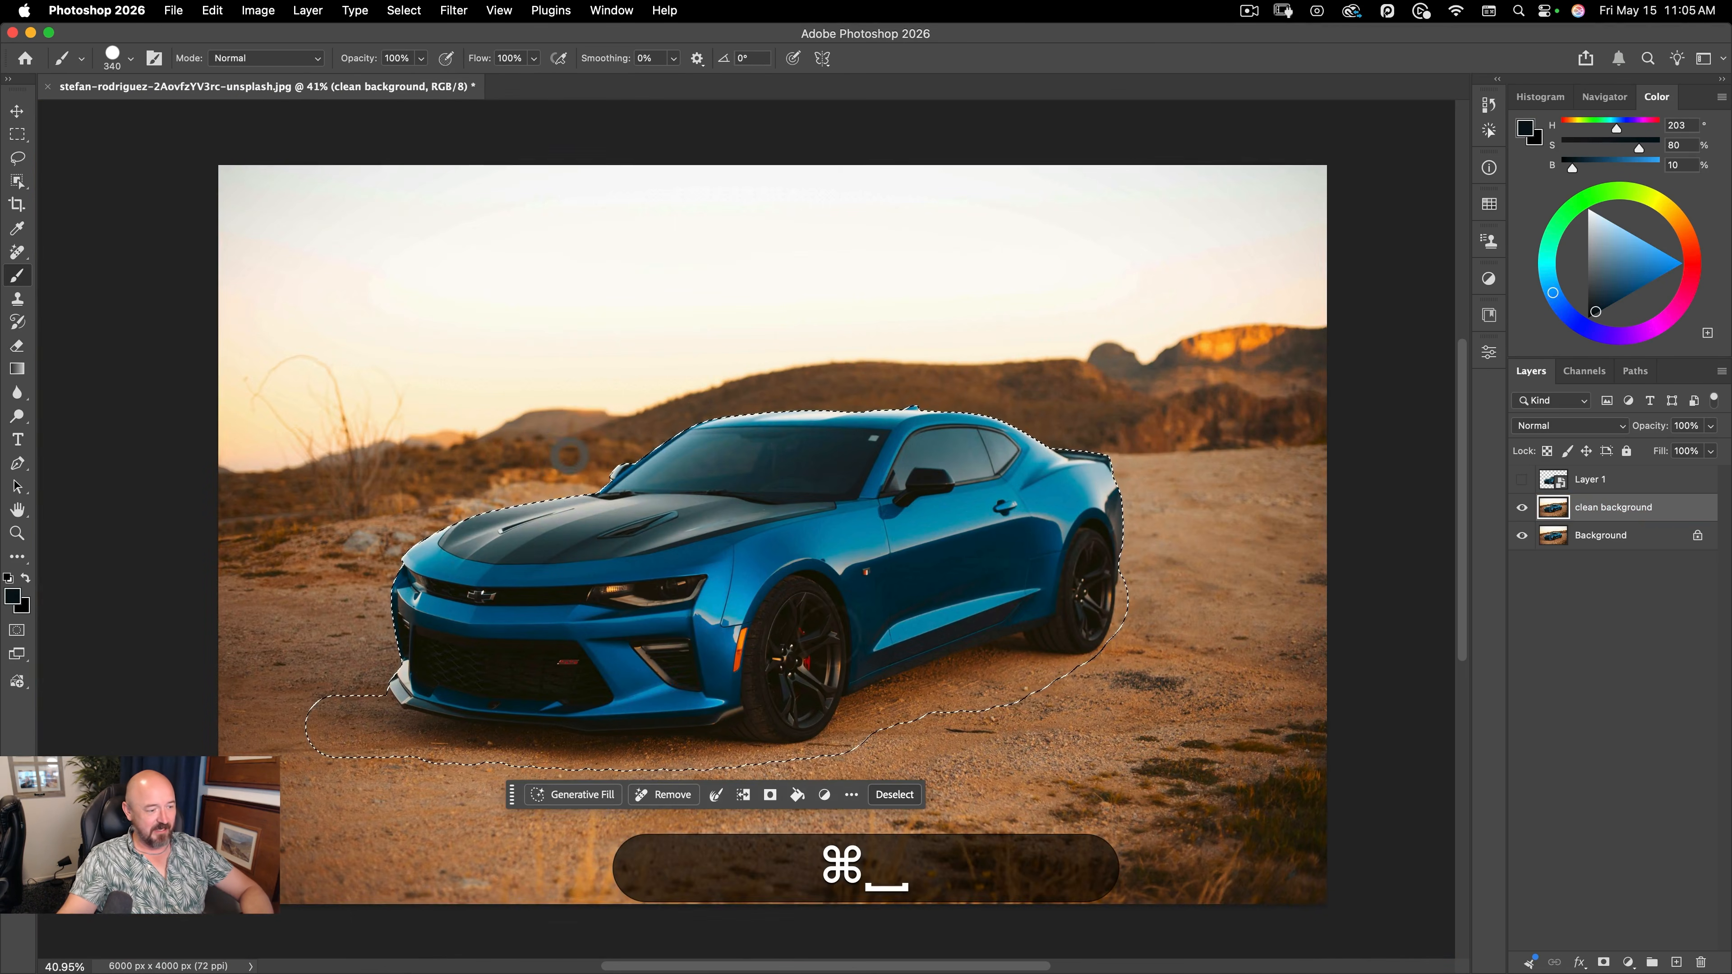
pyautogui.click(713, 797)
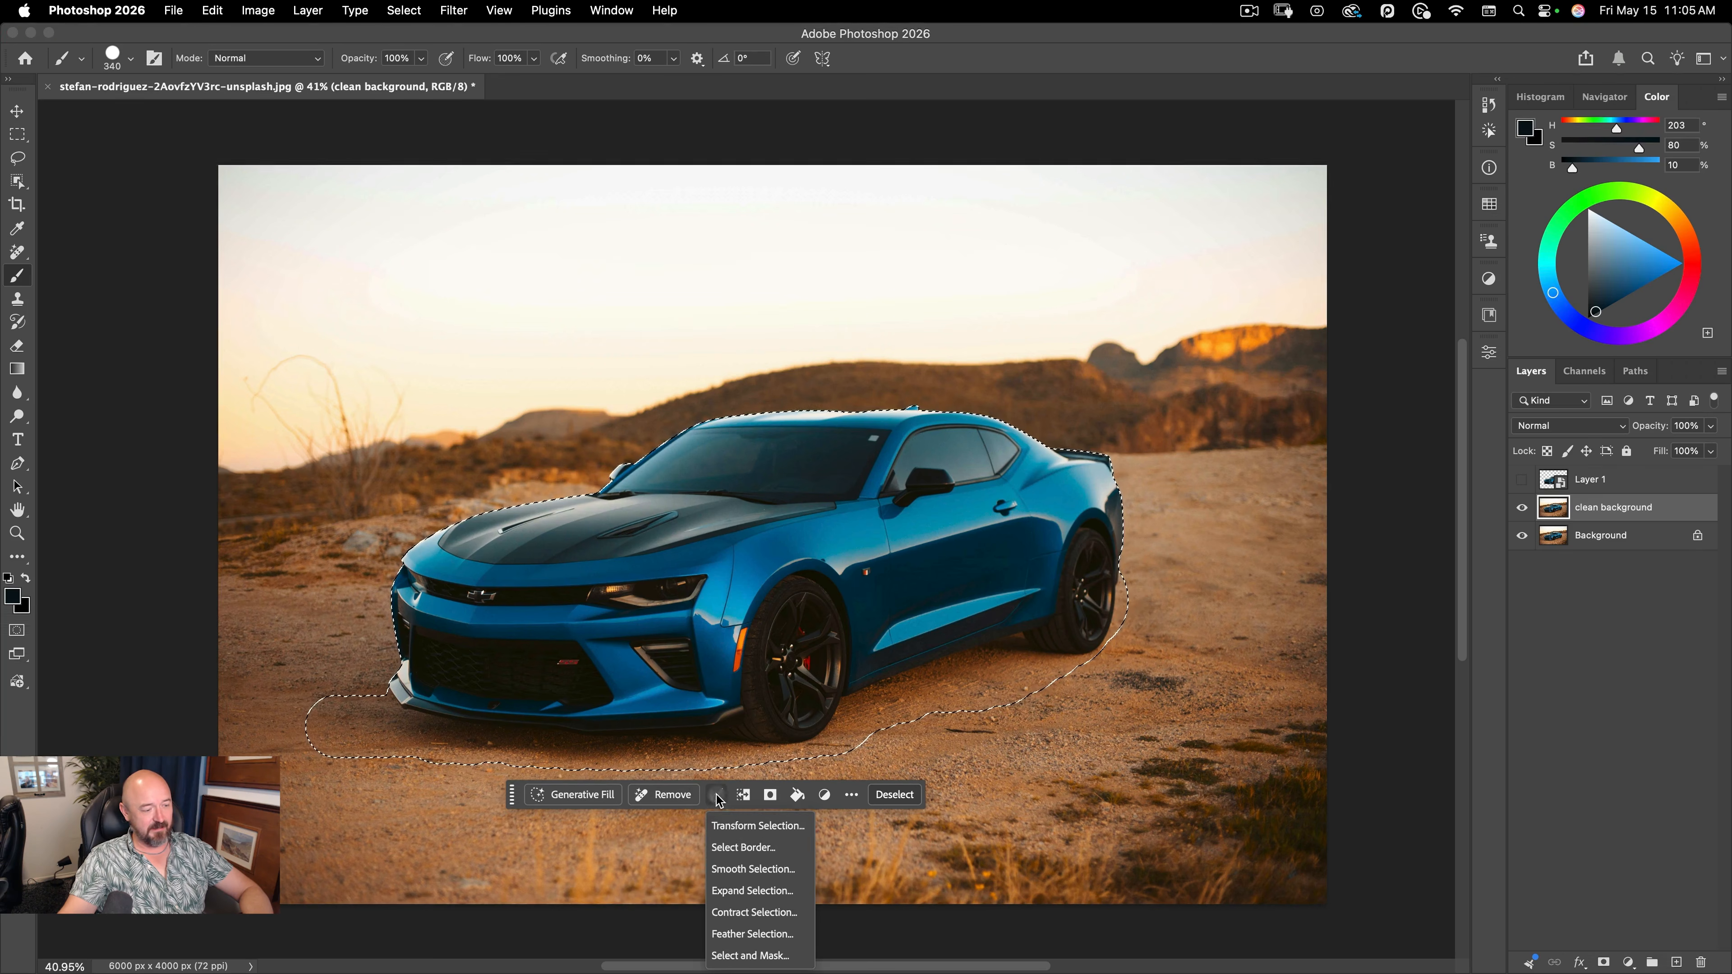
pyautogui.click(778, 892)
pyautogui.write('2')
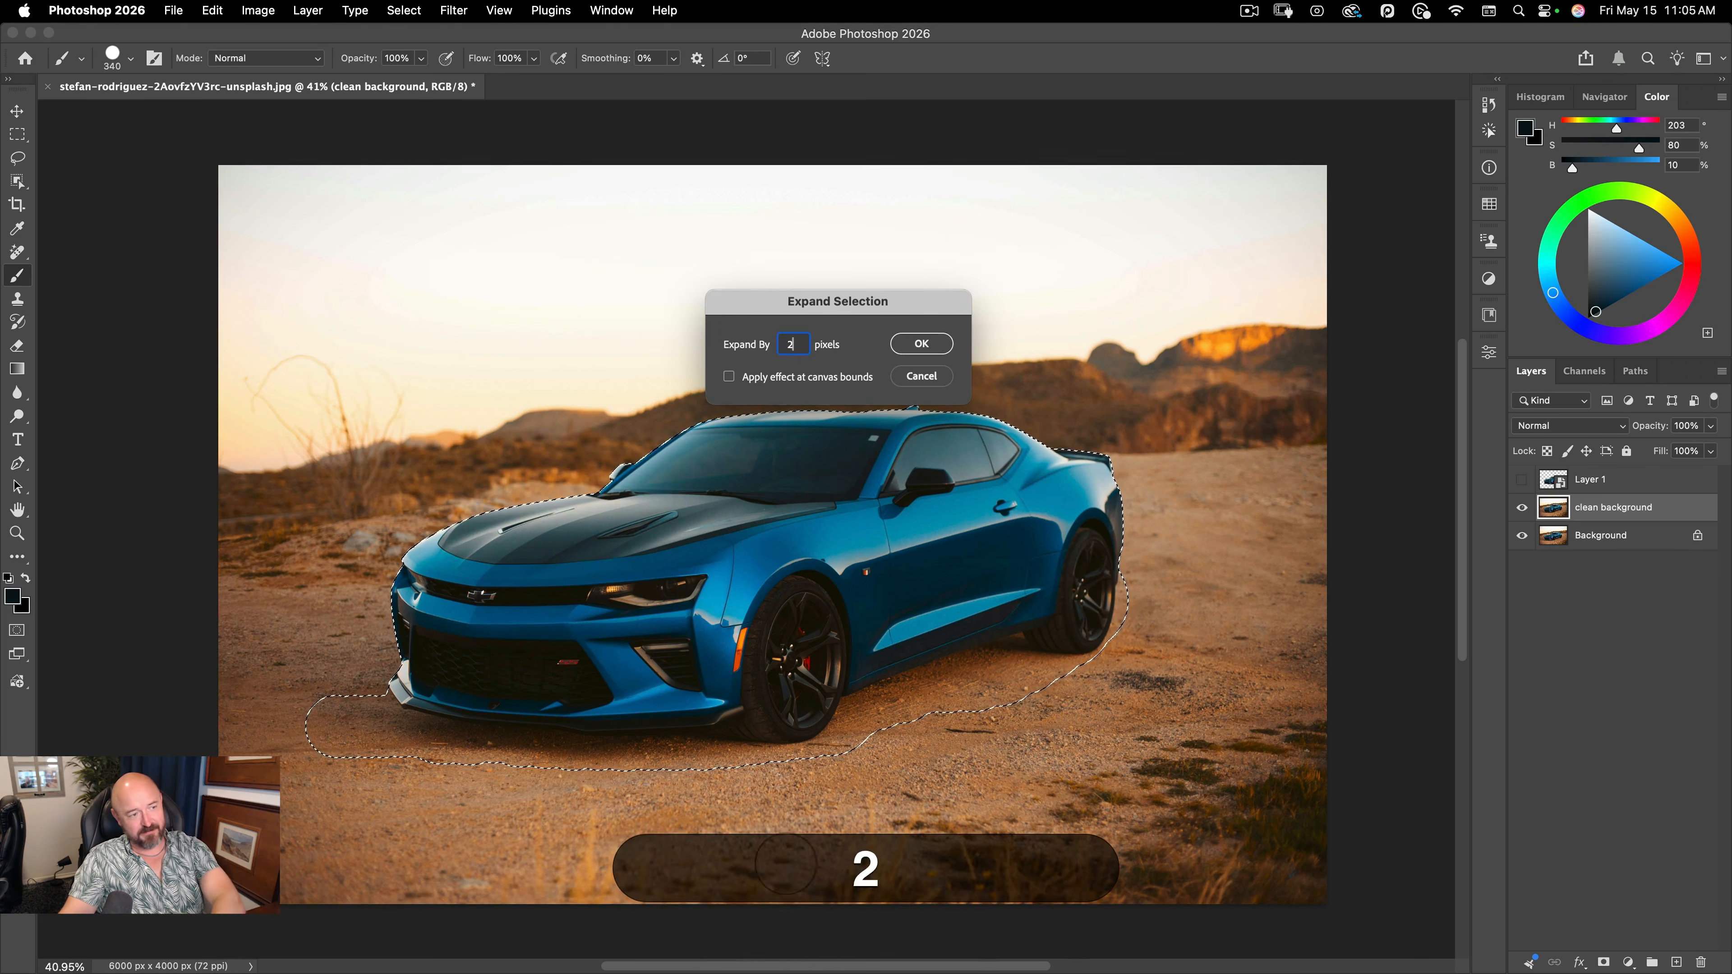
pyautogui.write('0')
pyautogui.press('Return')
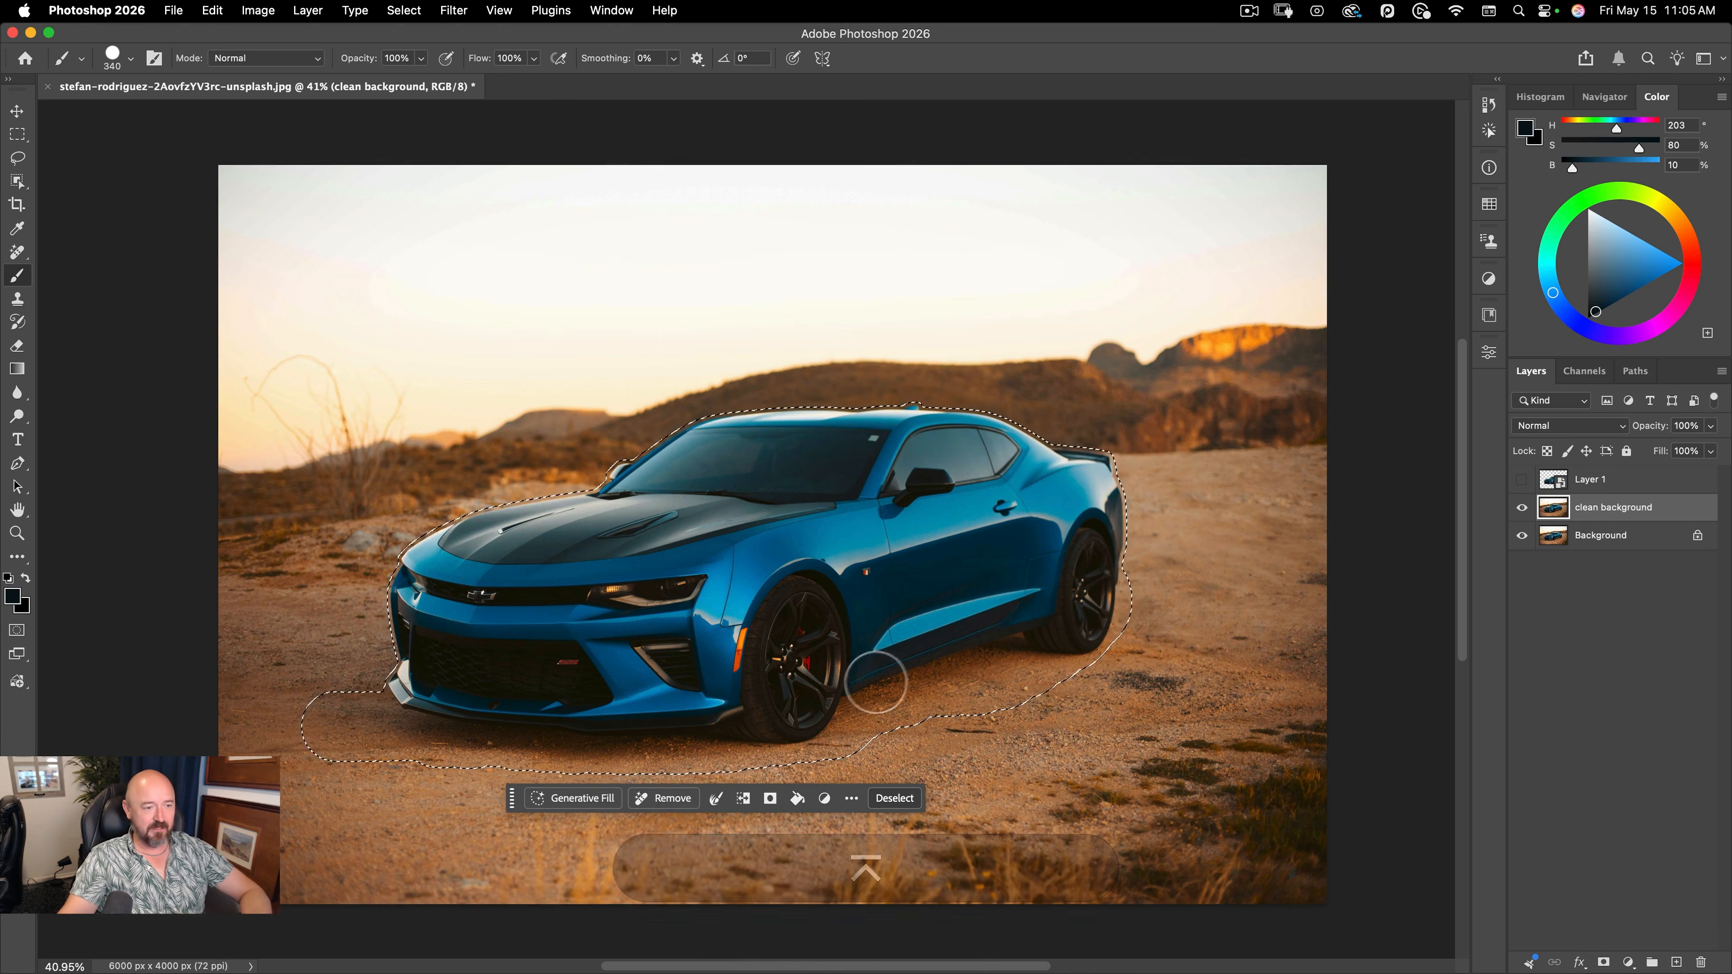
# - Remove the selected car and shadow from the scene, then show and select the car cutout layer
pyautogui.click(688, 799)
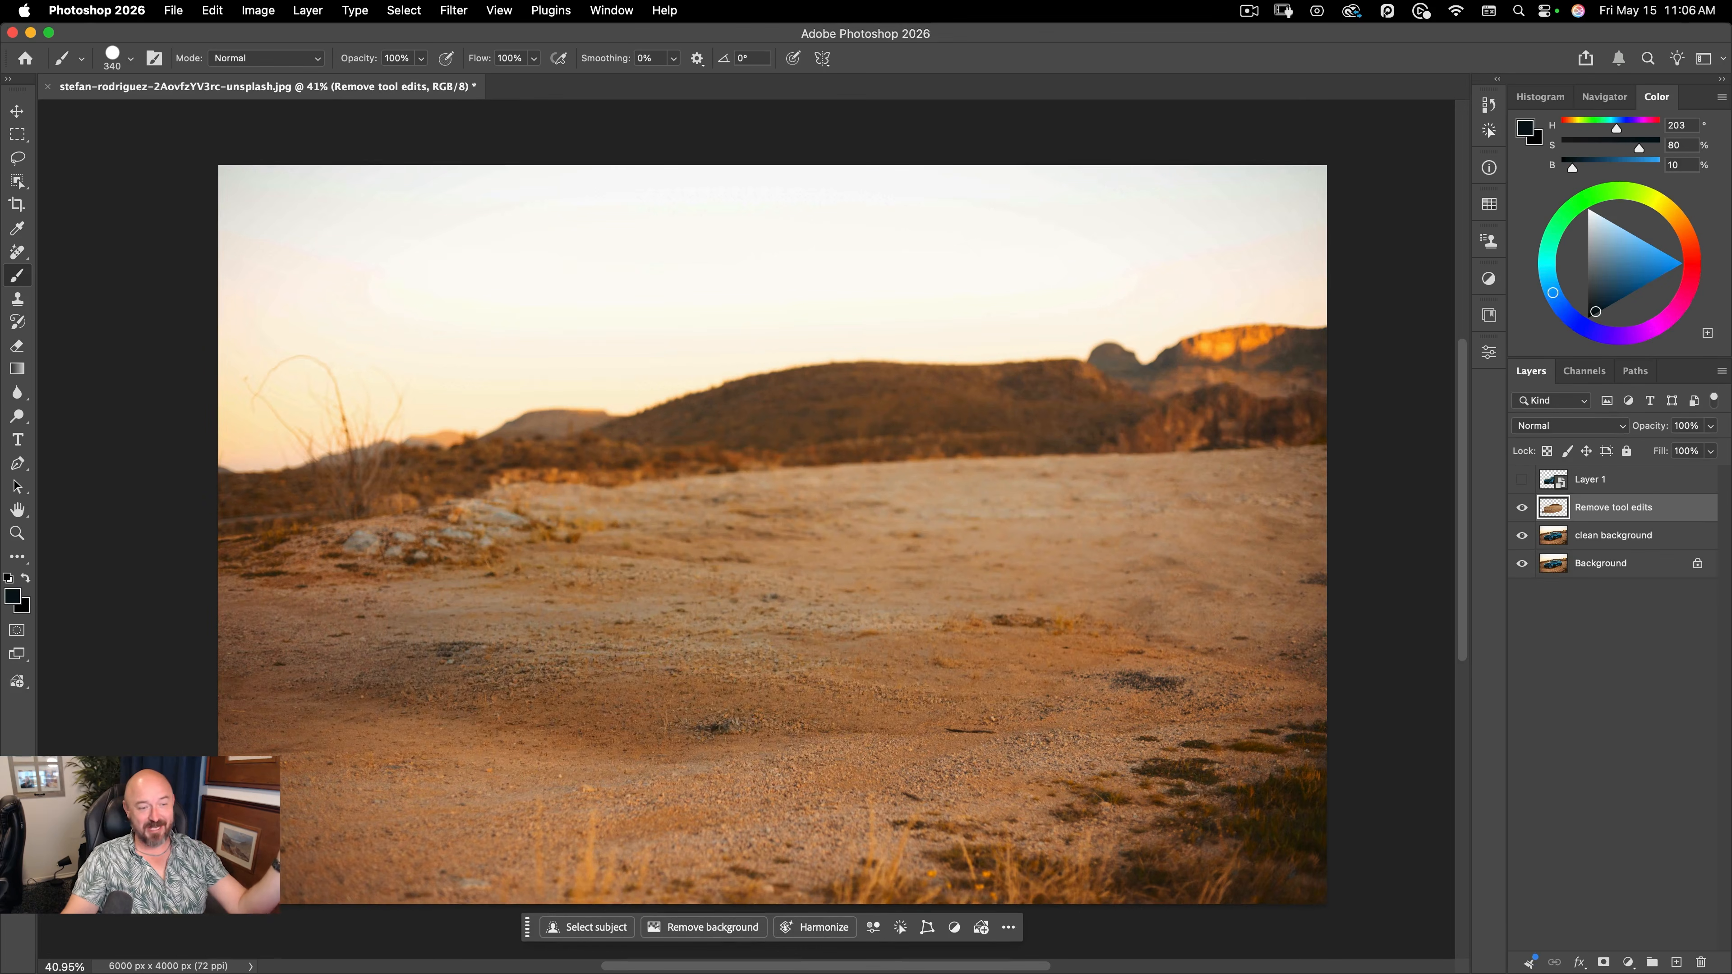
pyautogui.click(1522, 480)
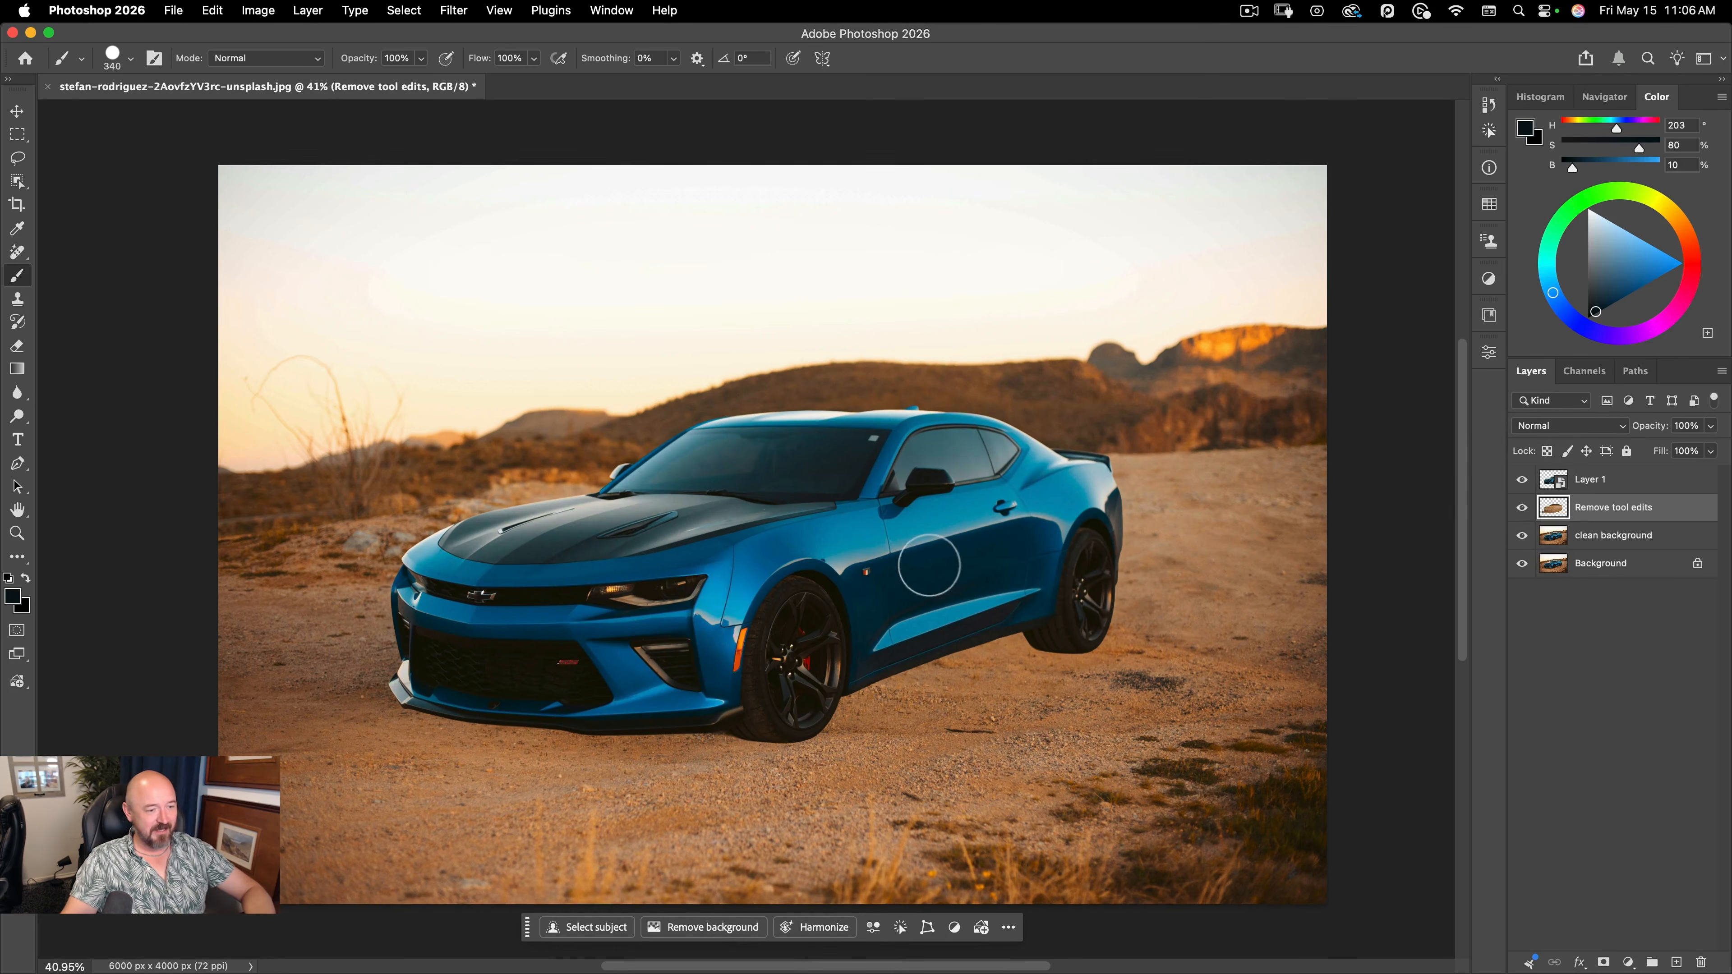
pyautogui.press('v')
pyautogui.click(1602, 482)
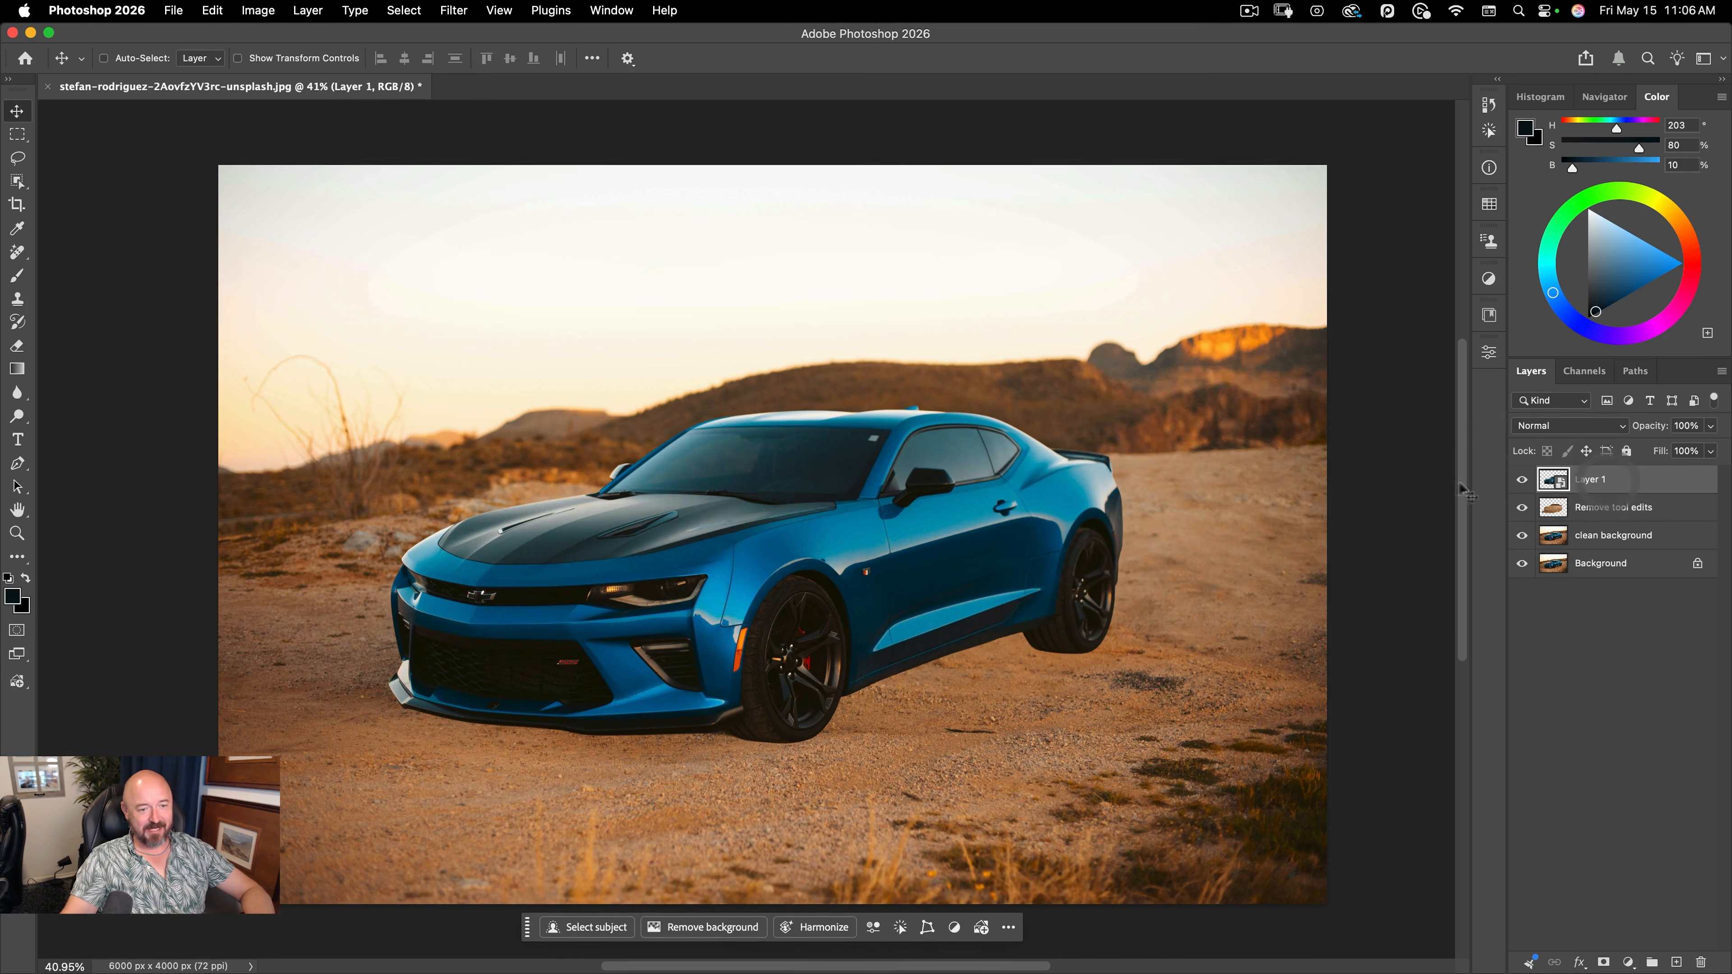
pyautogui.click(1522, 481)
pyautogui.click(1523, 480)
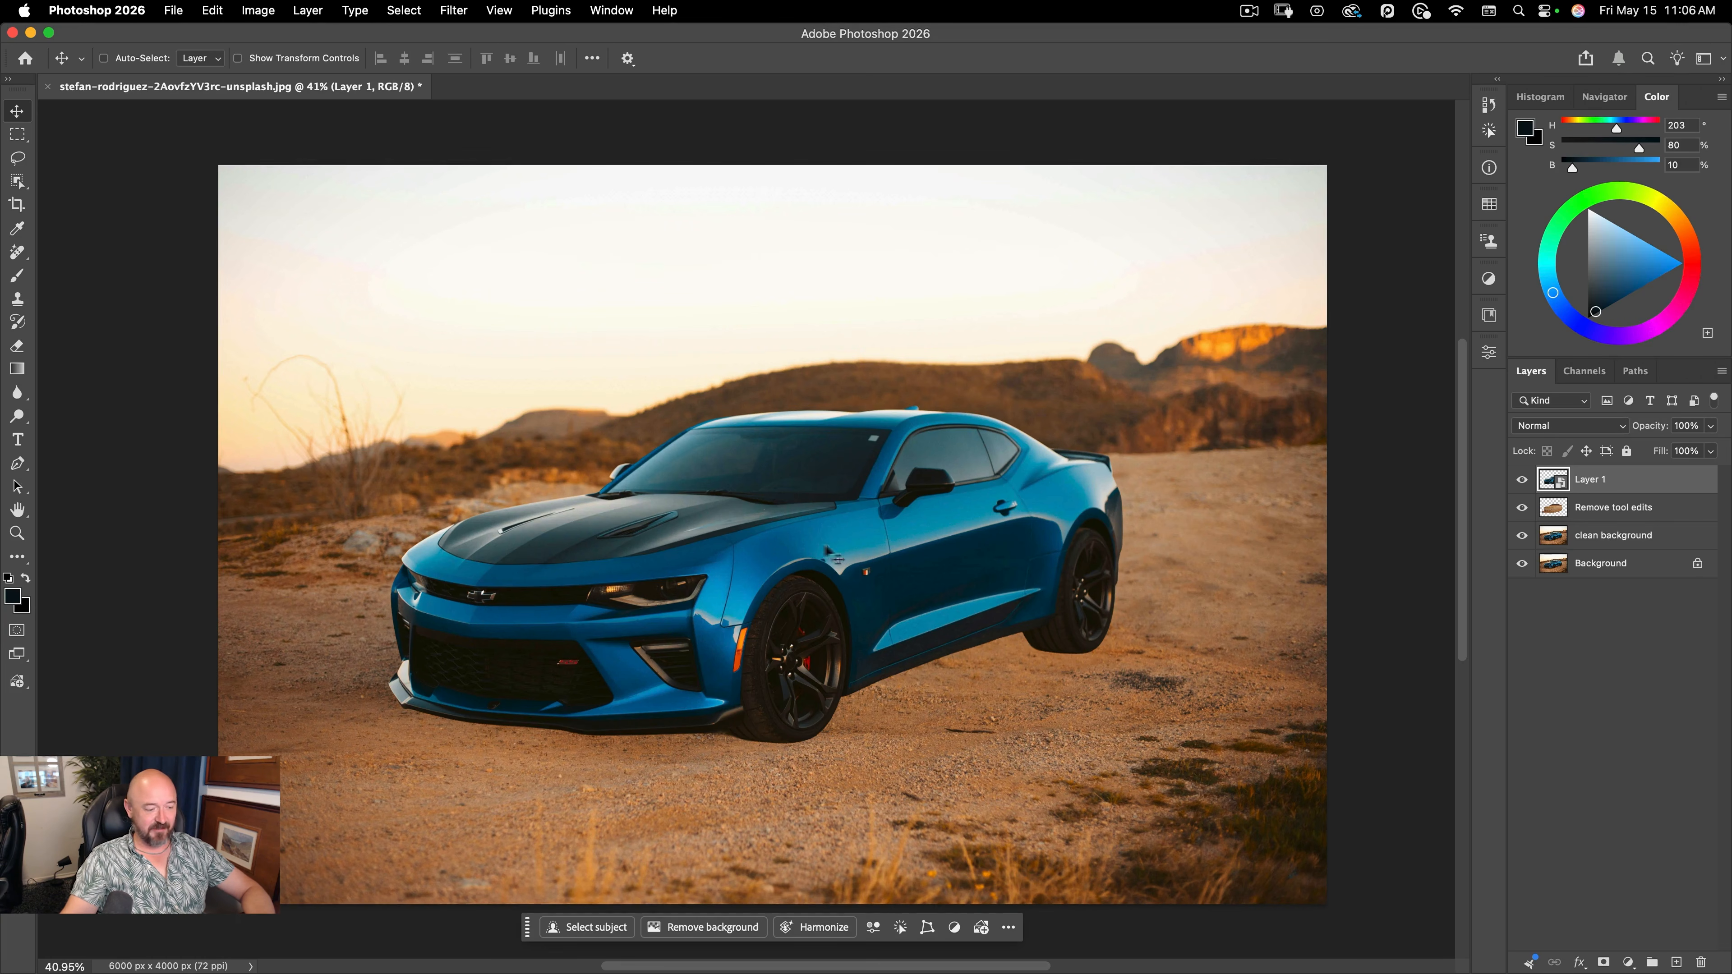
pyautogui.click(210, 11)
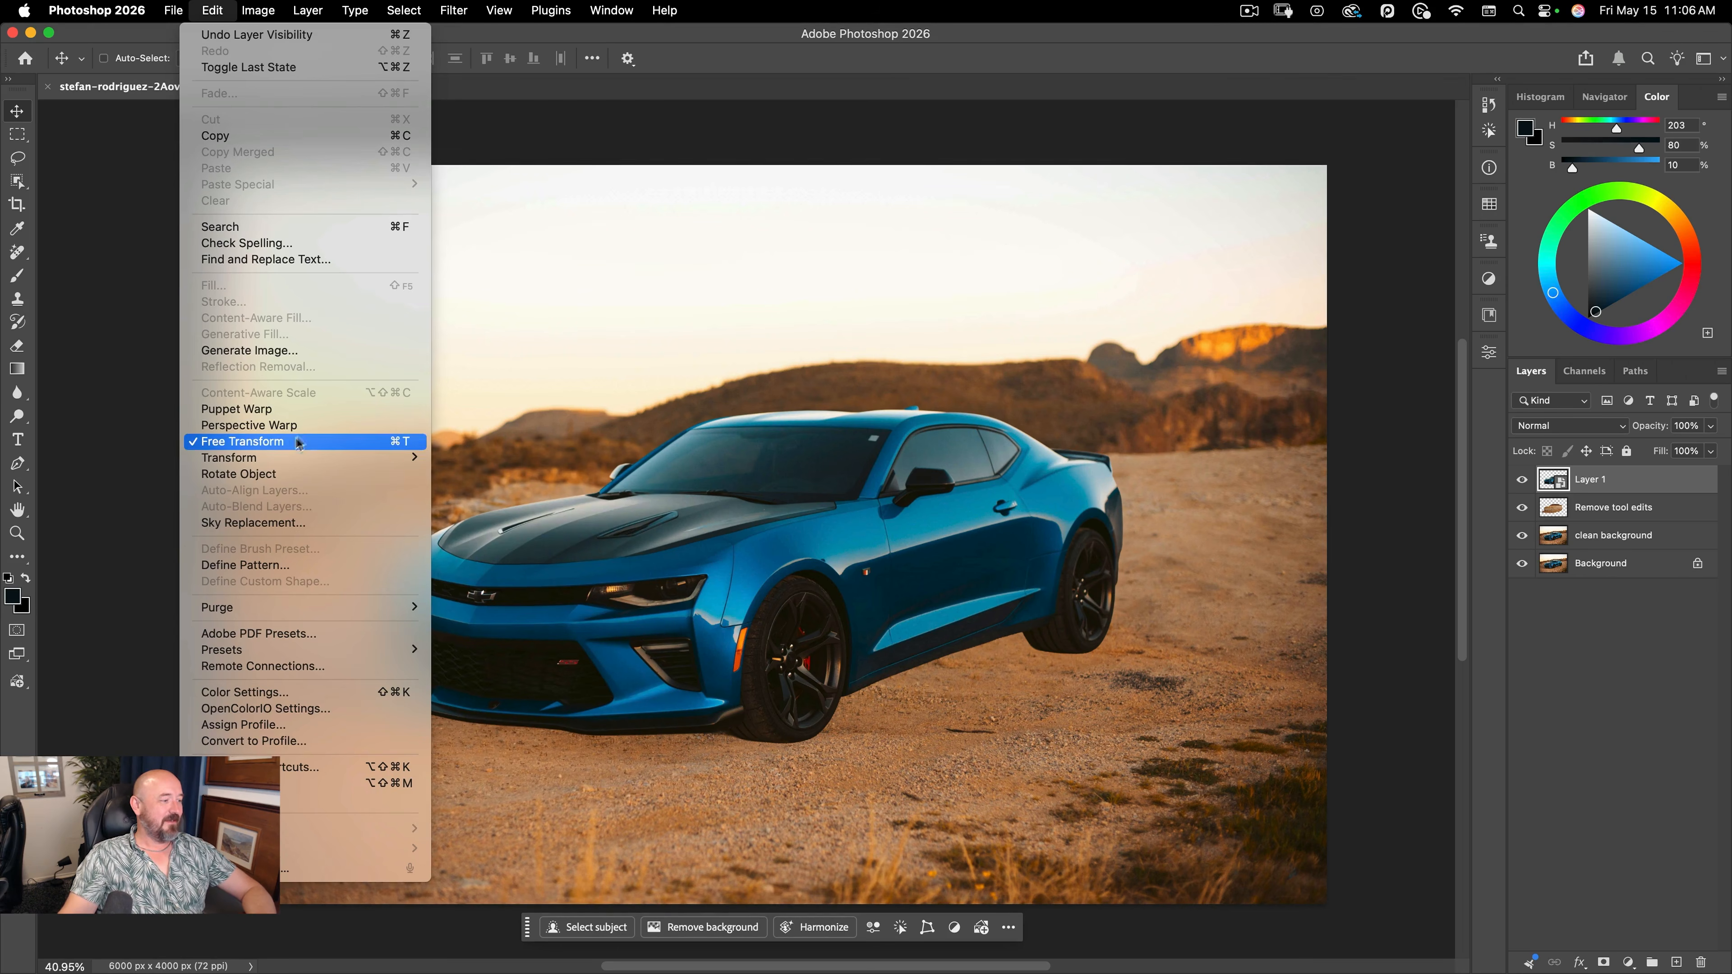
pyautogui.click(762, 267)
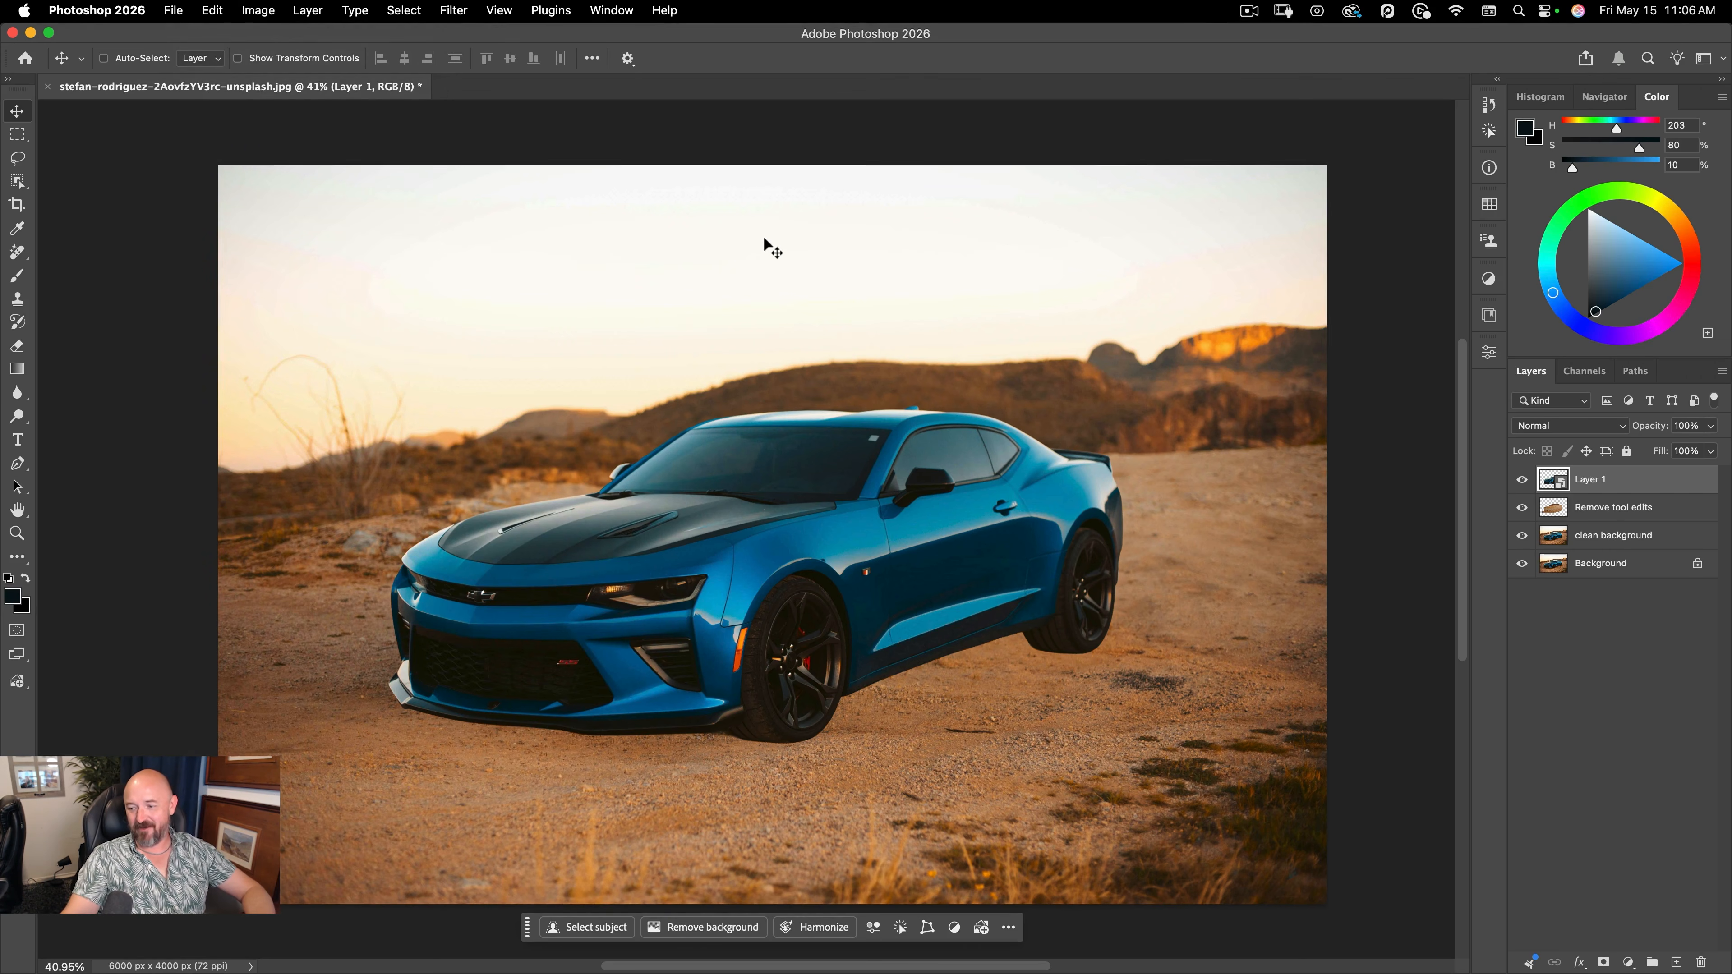
# - Open the keyboard shortcut settings, search the application menu commands for "rotate", and start editing the Rotate Object shortcut
pyautogui.click(257, 9)
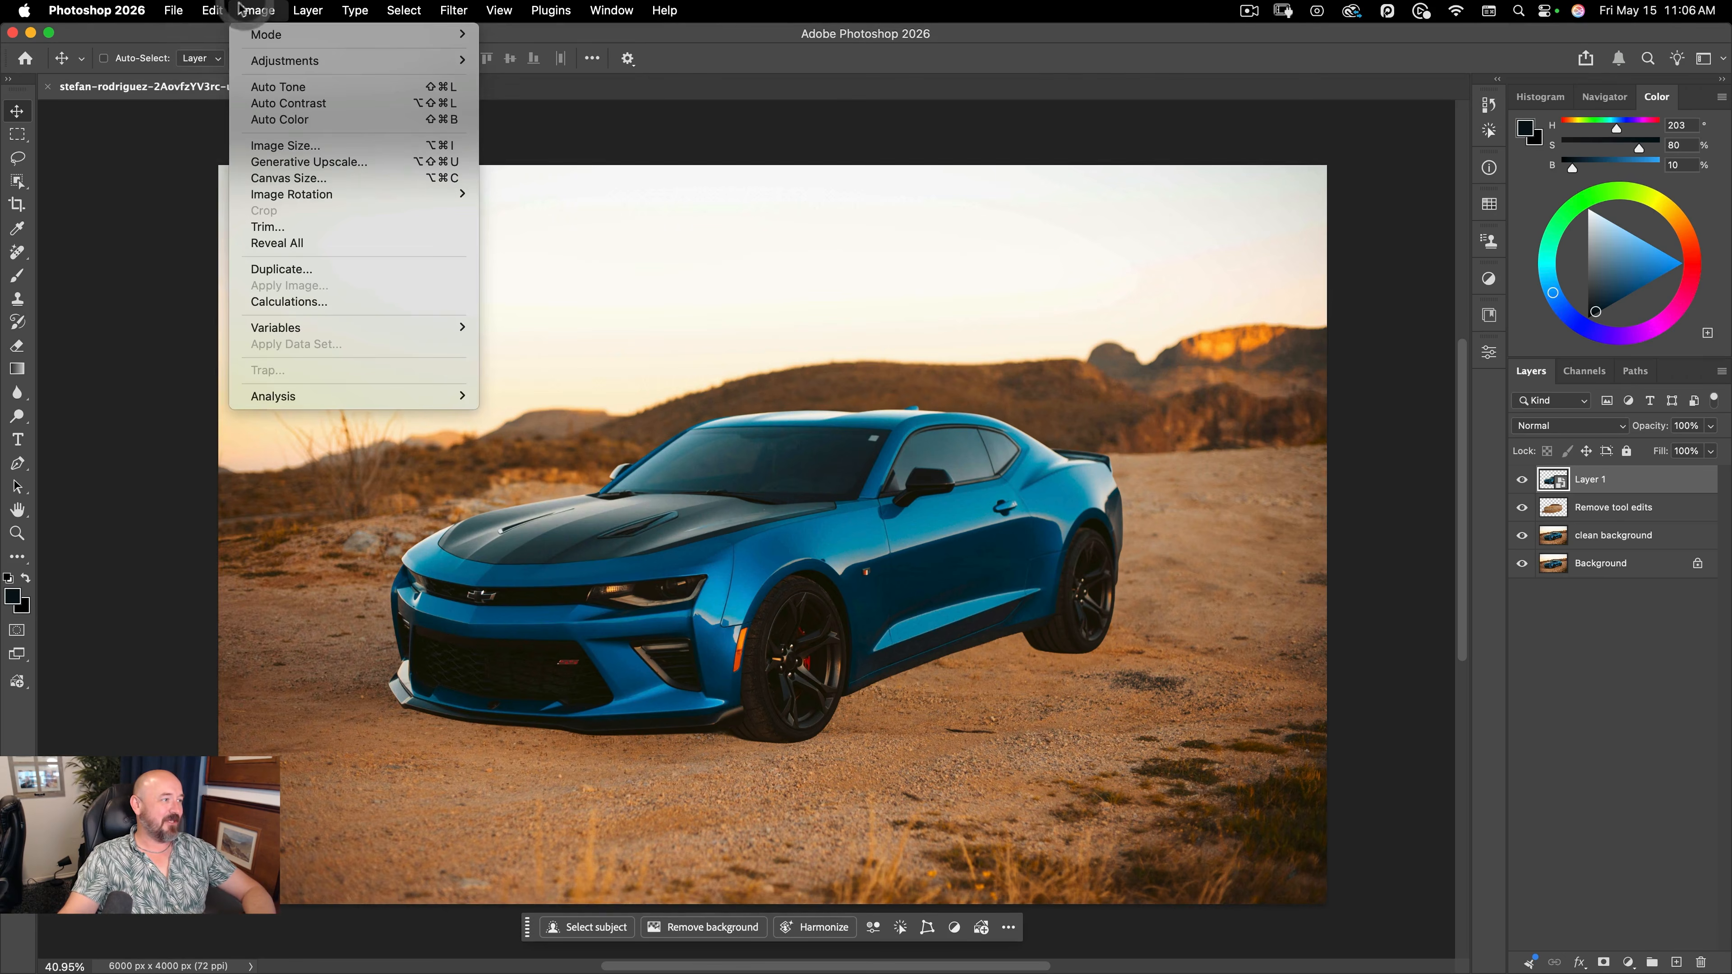
pyautogui.moveTo(212, 10)
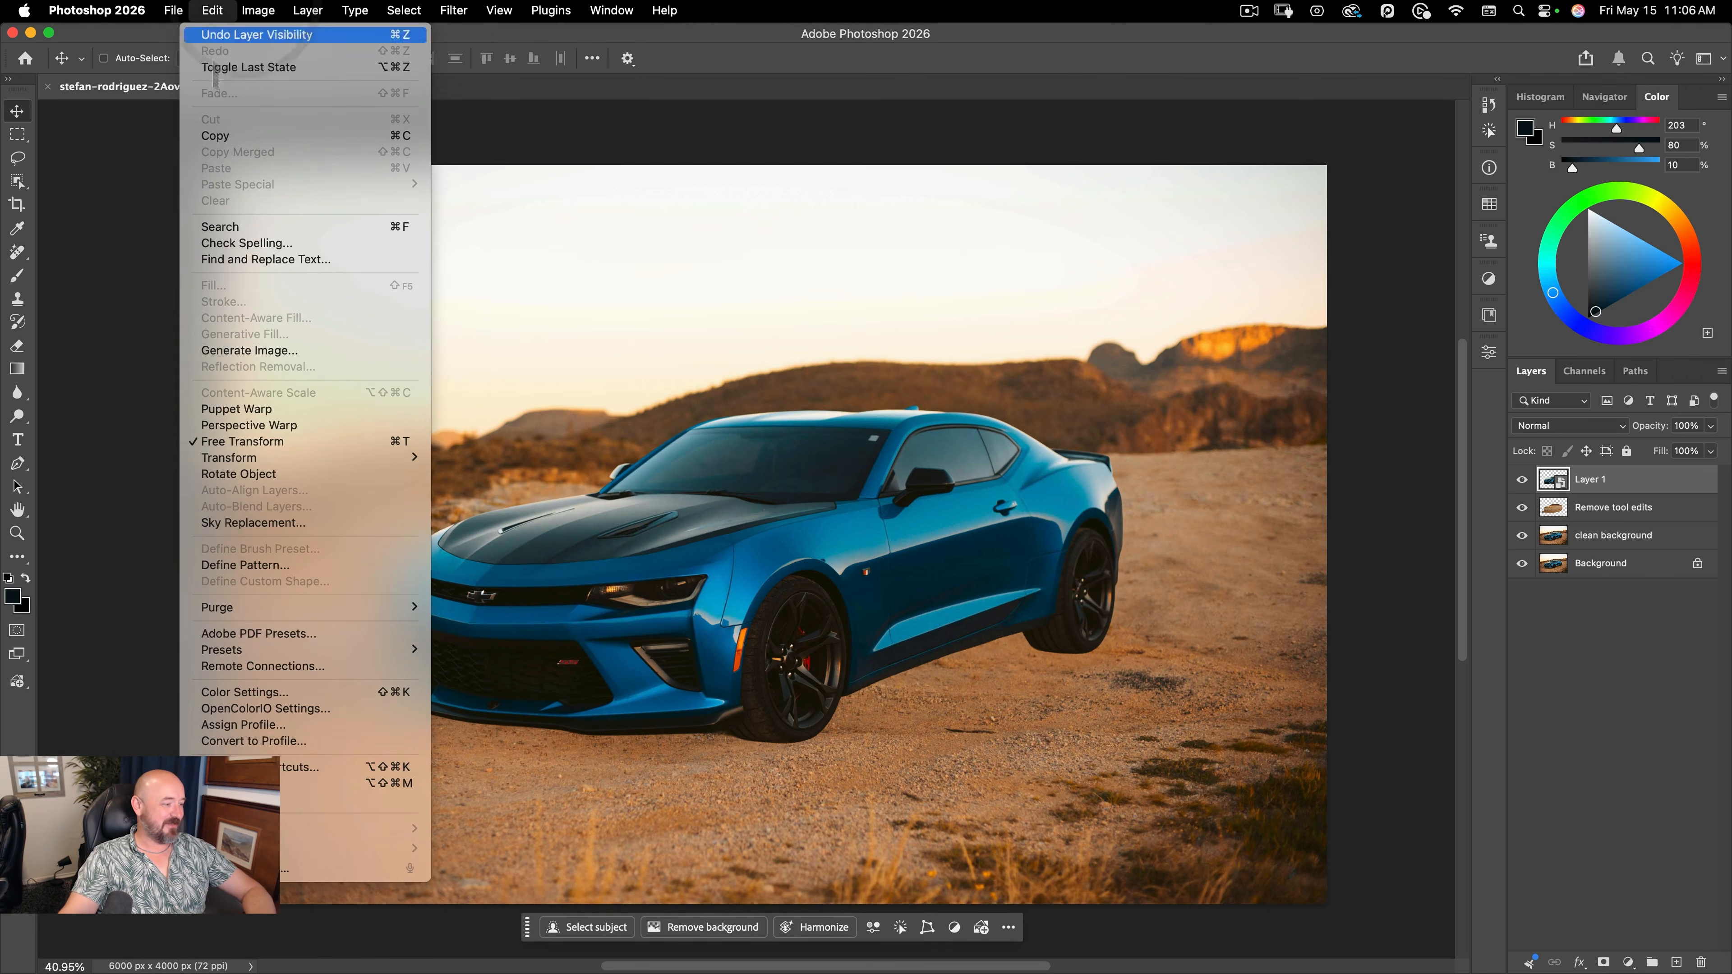
pyautogui.click(282, 767)
pyautogui.click(597, 338)
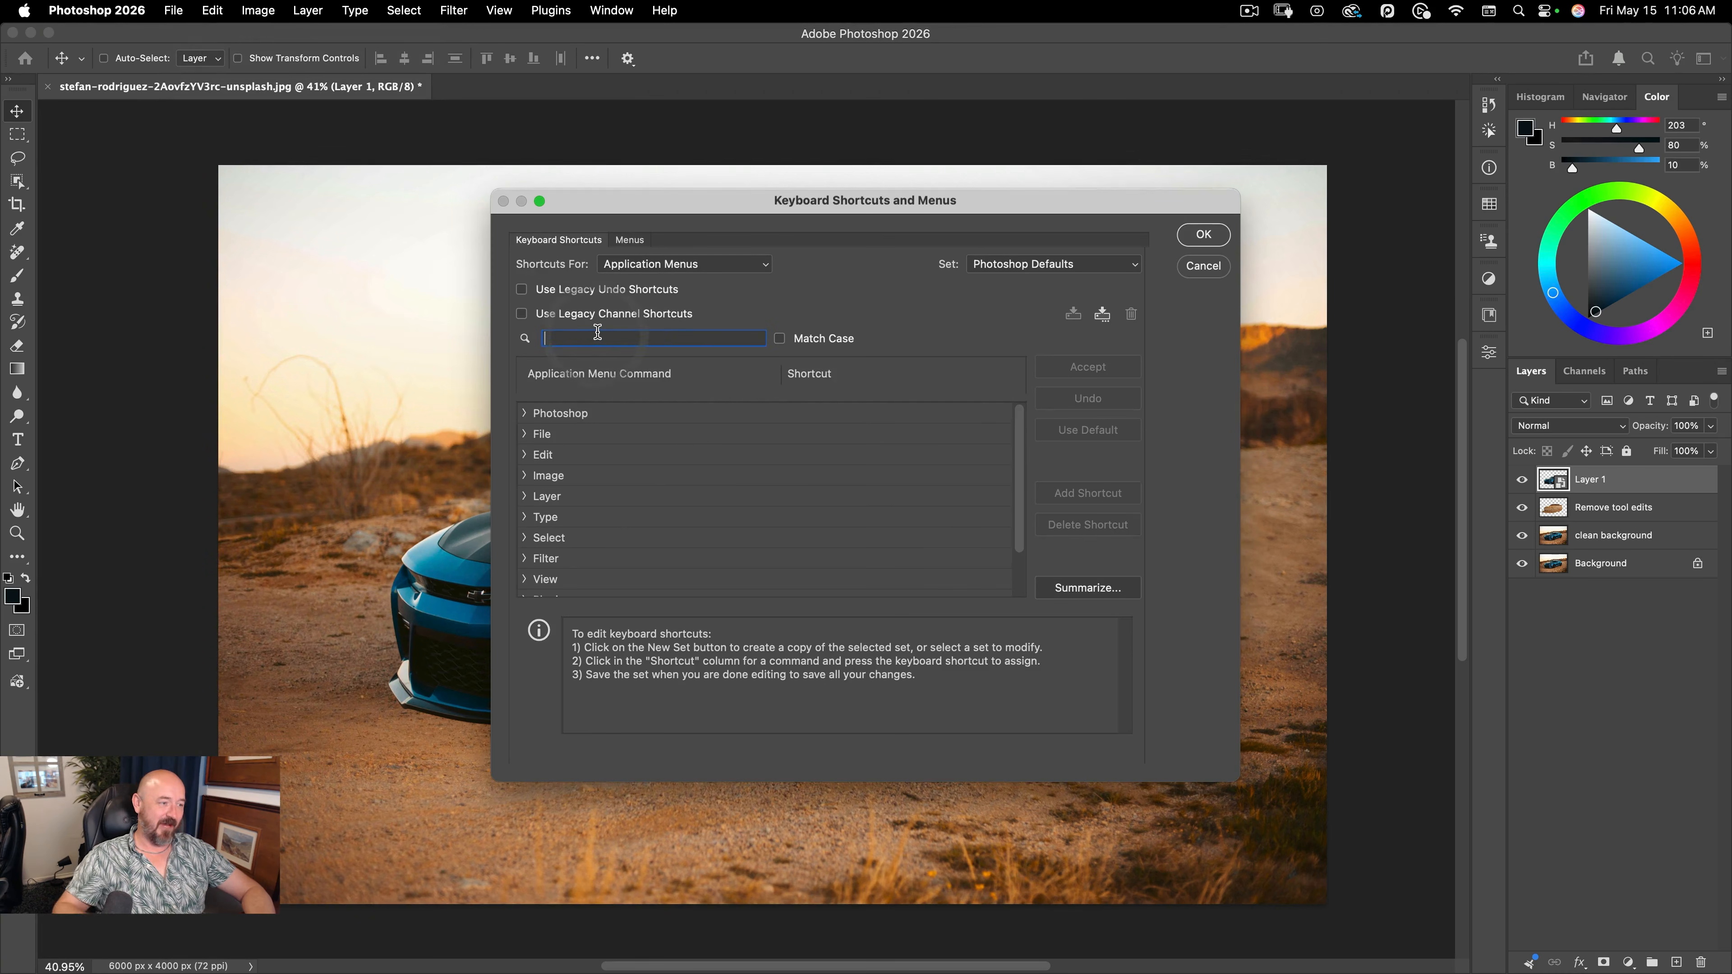
pyautogui.write('rotate')
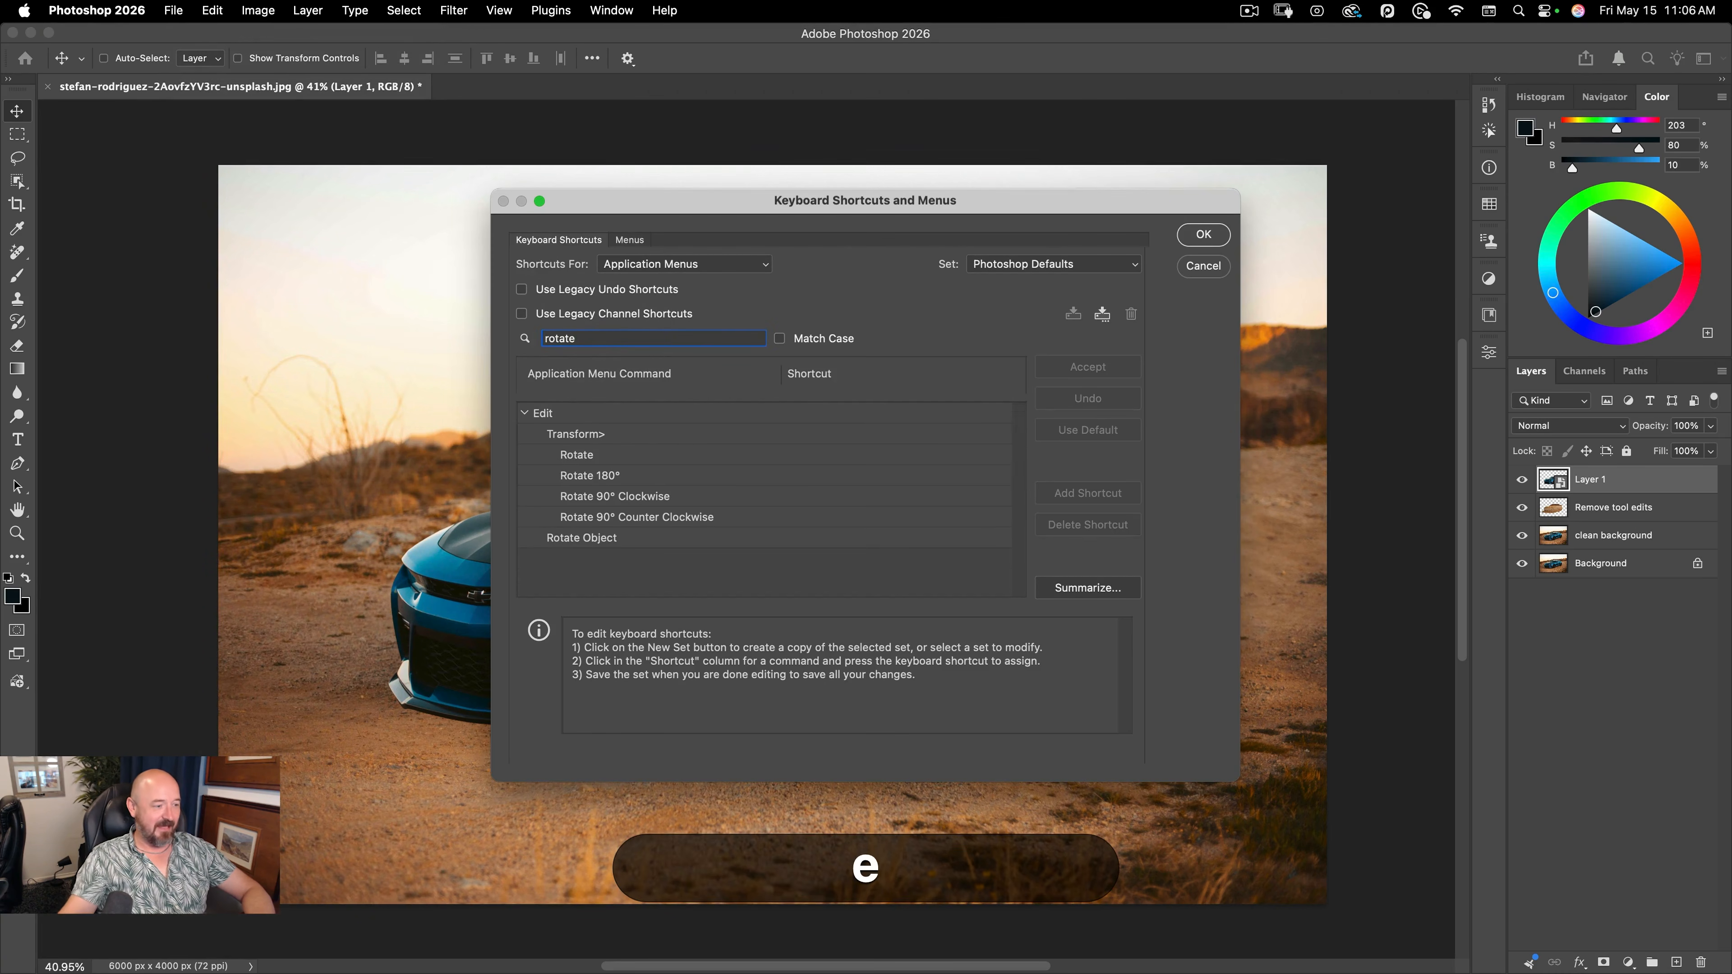
pyautogui.click(791, 536)
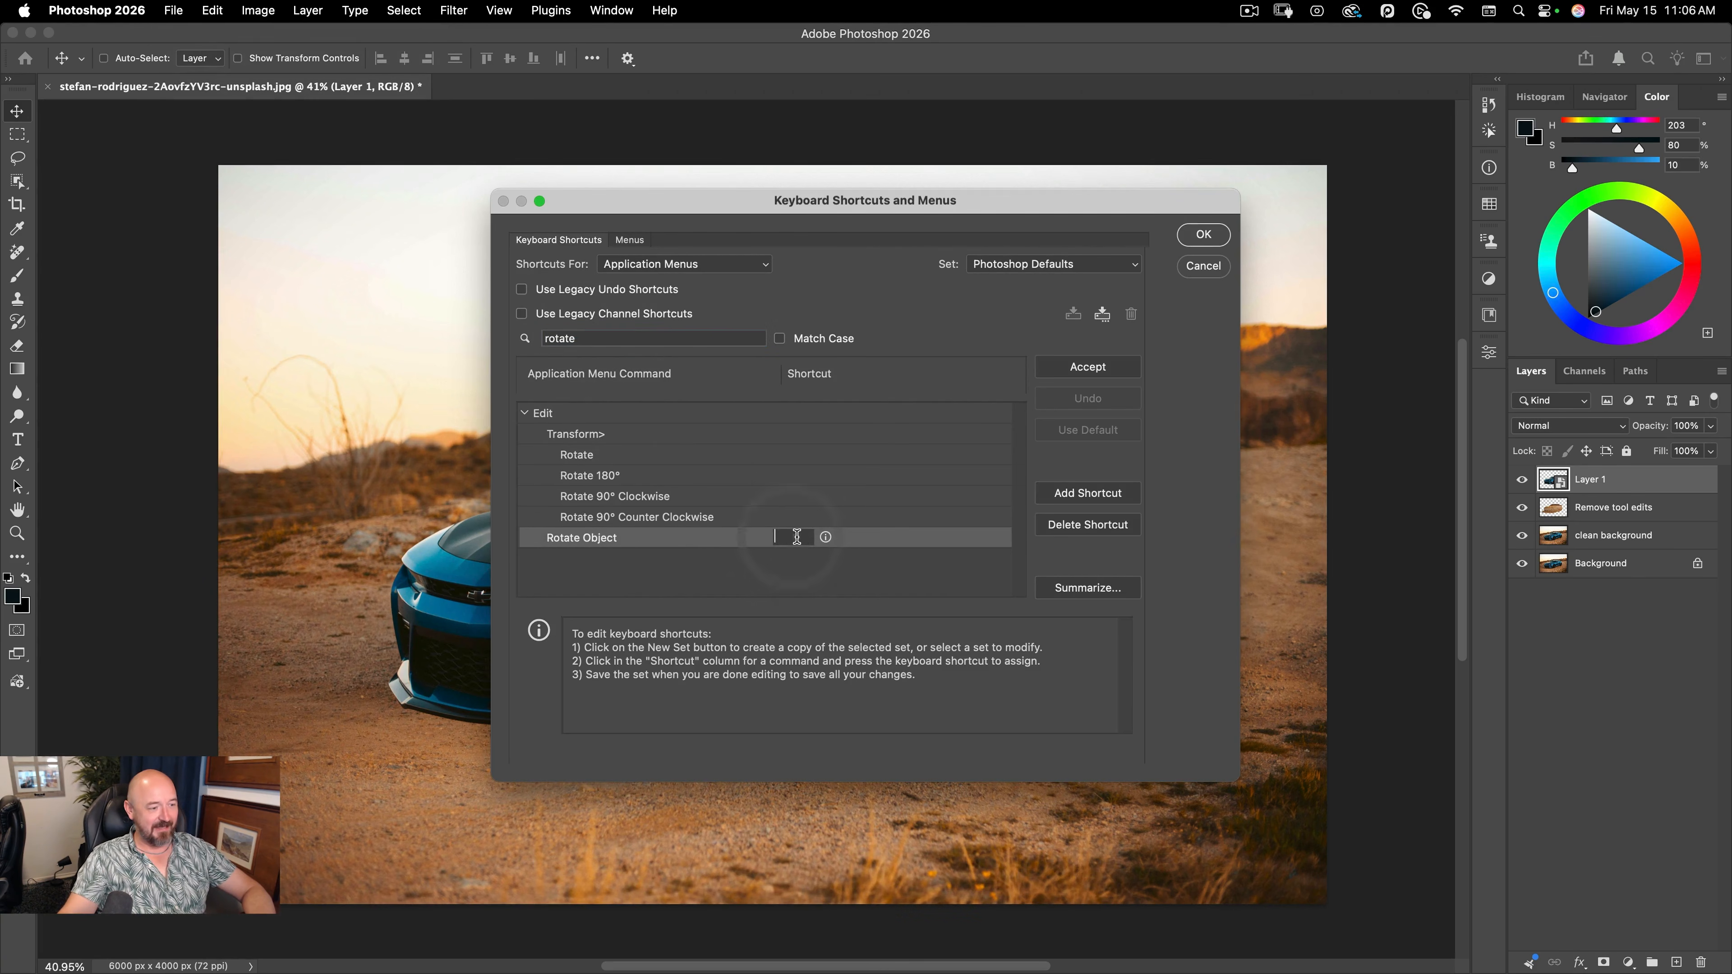
# - Try assigning Opt+Shift+T and Opt+Shift+⌘+T to the Rotate Object command, and clear the entry
pyautogui.hotkey('shift', 'alt')
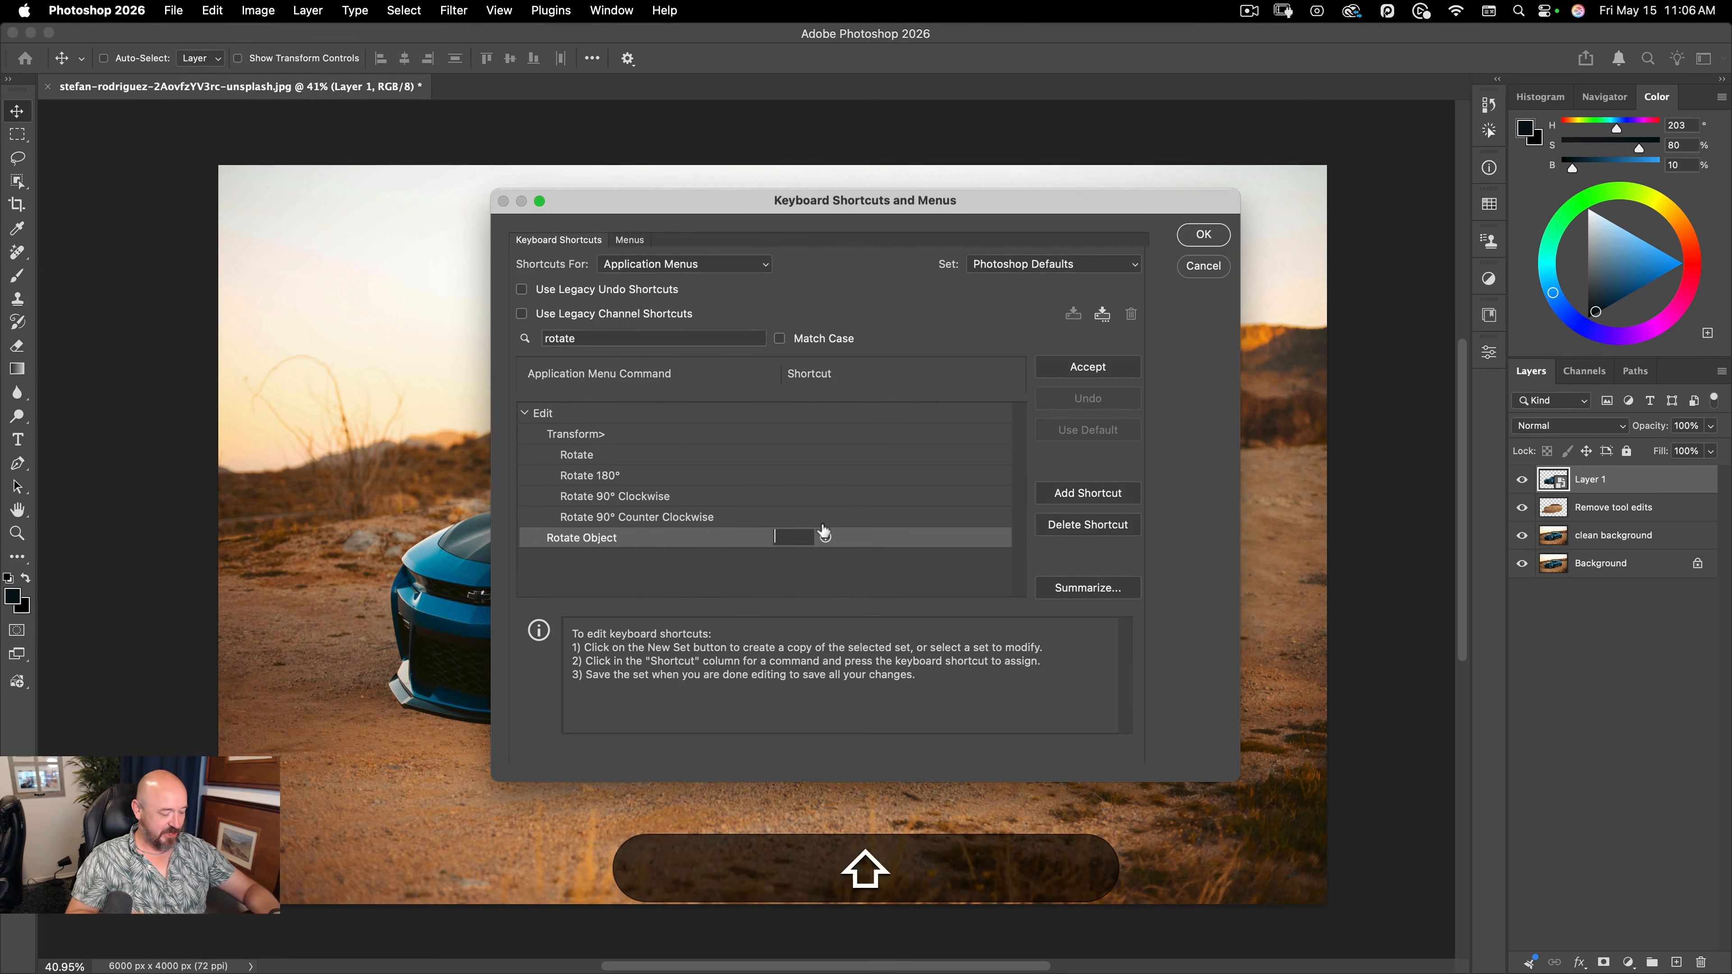
pyautogui.hotkey('alt', 'shift', 't')
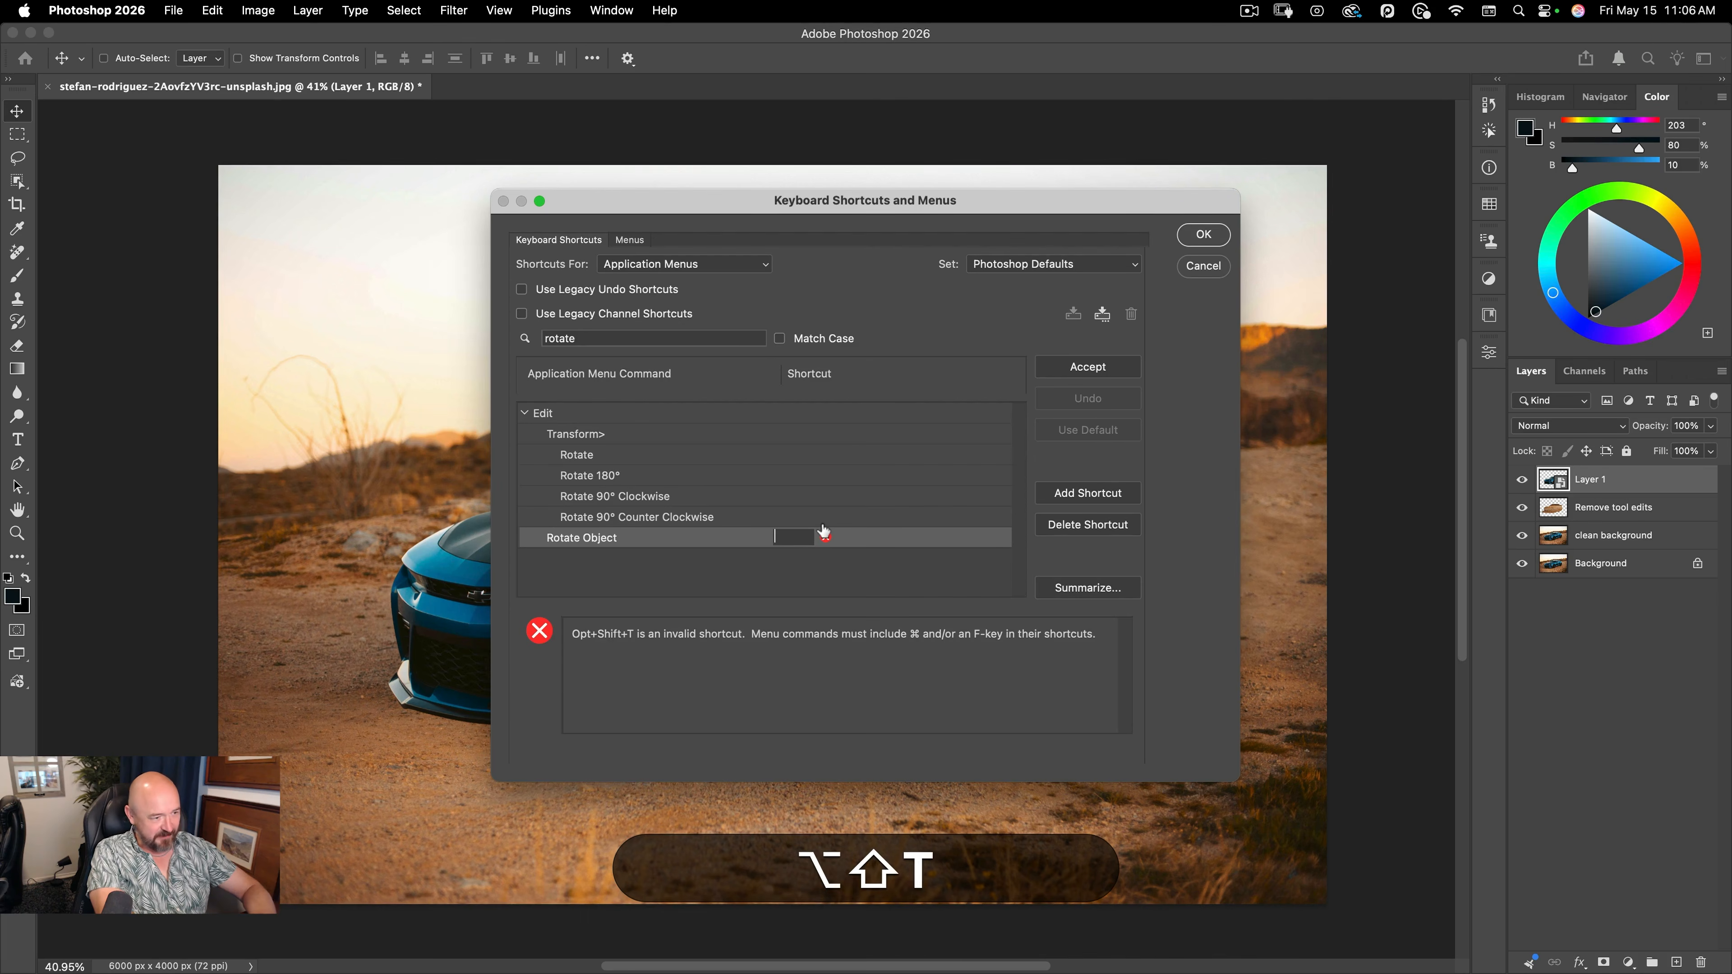
pyautogui.press('shift+super')
pyautogui.press('alt+shift+super+t')
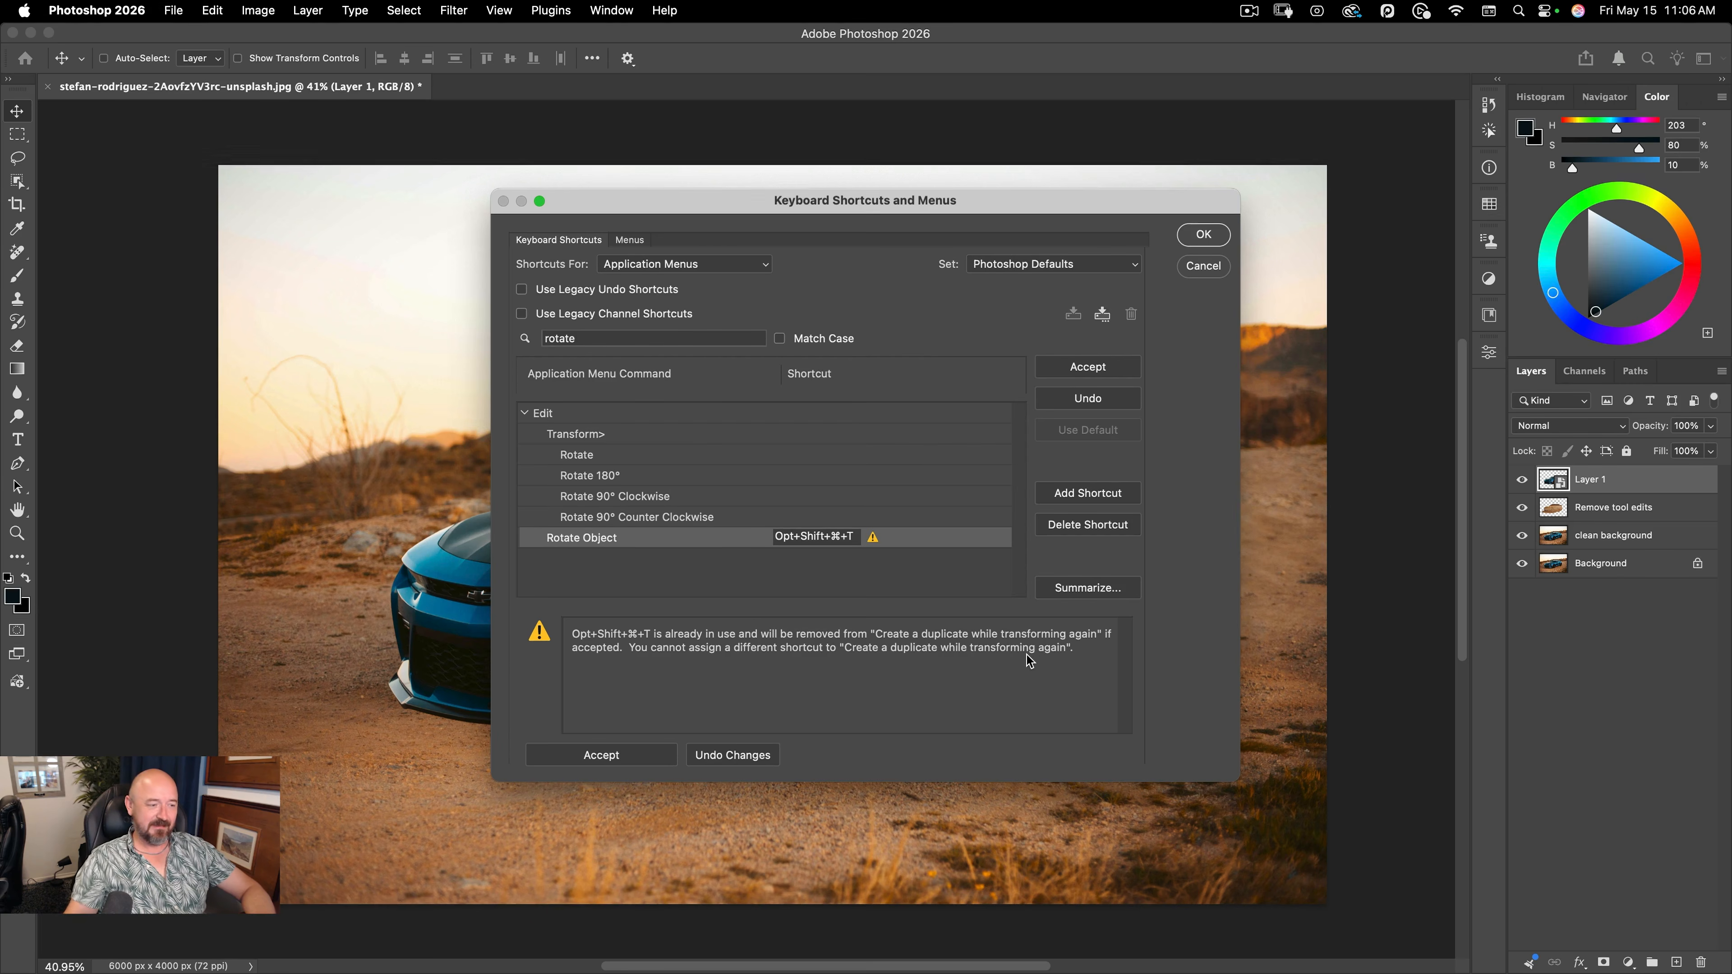
pyautogui.press('super+a')
pyautogui.press('j')
pyautogui.press('BackSpace')
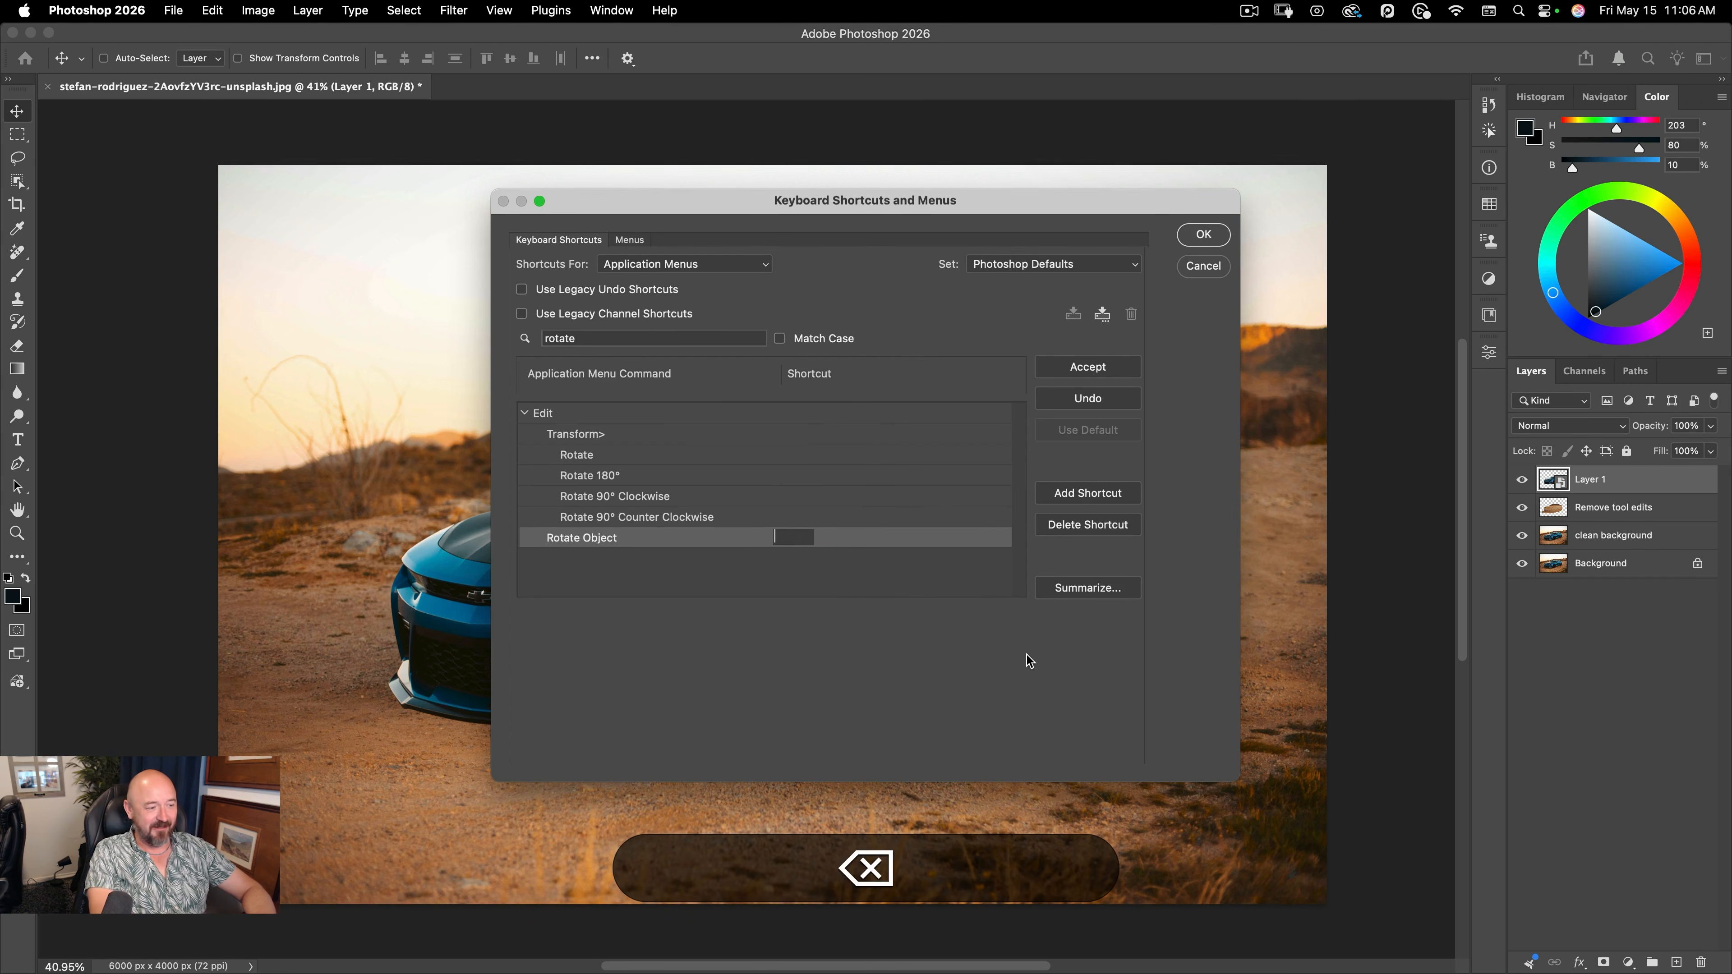
# - Assign Shift+⌘+T to Rotate Object, save the shortcut settings, and run the command on the car cutout layer
pyautogui.press('shift+super+t')
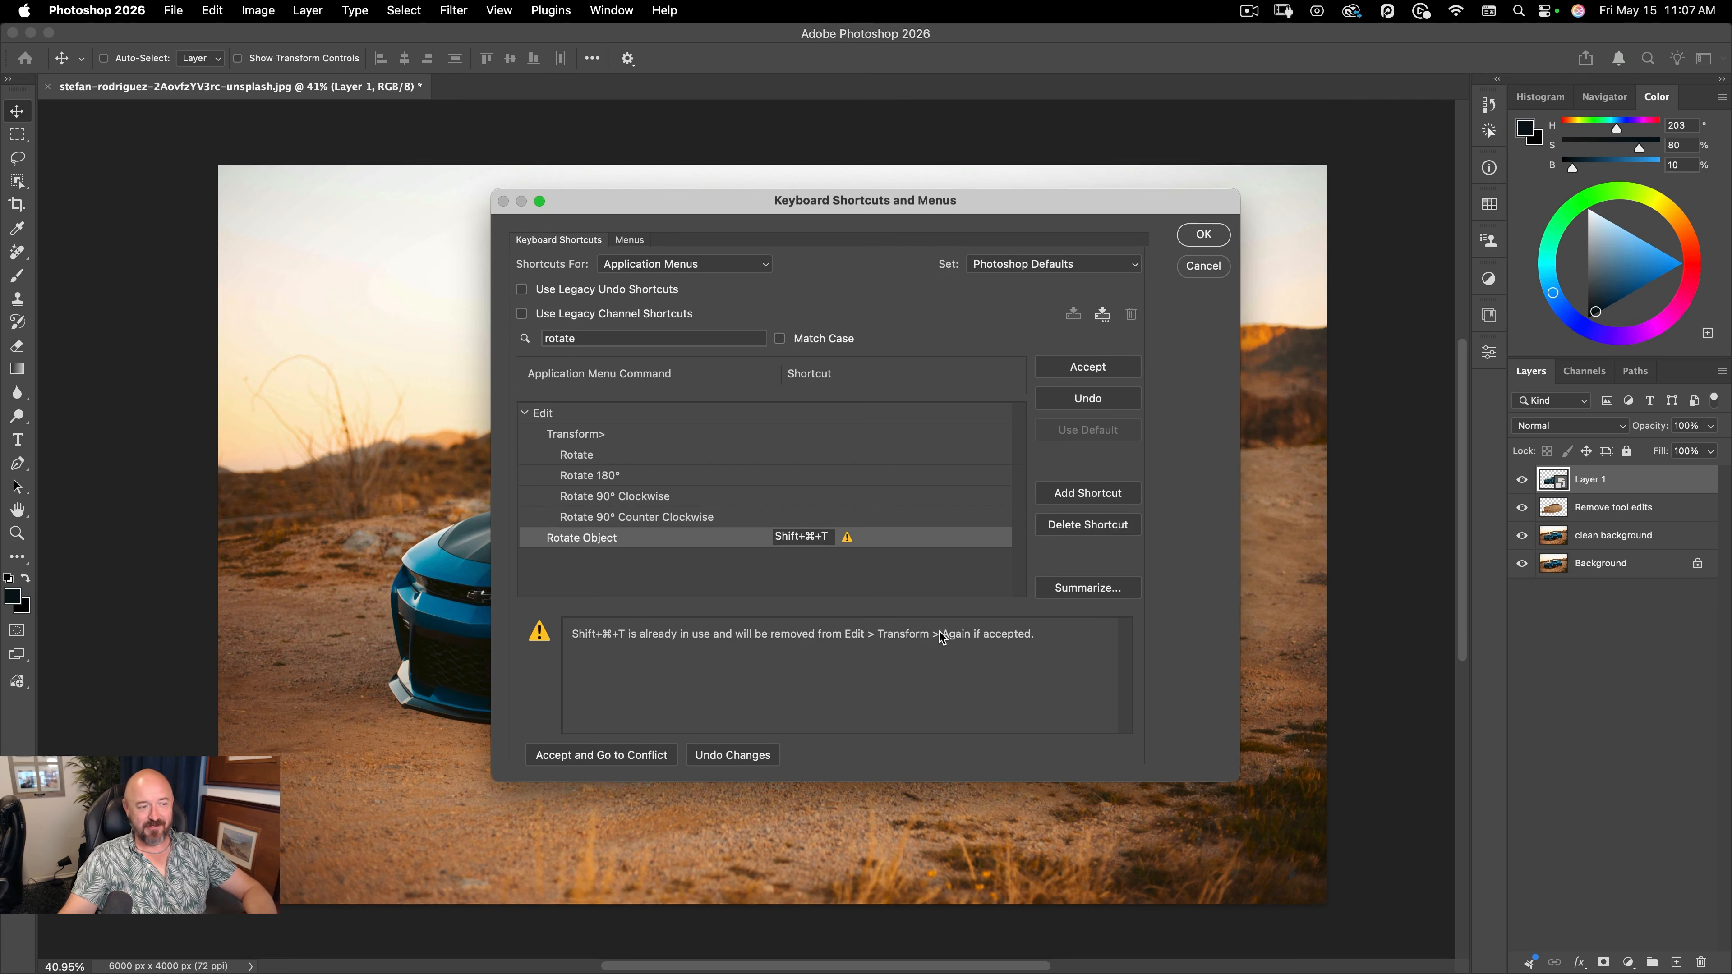
pyautogui.click(1087, 366)
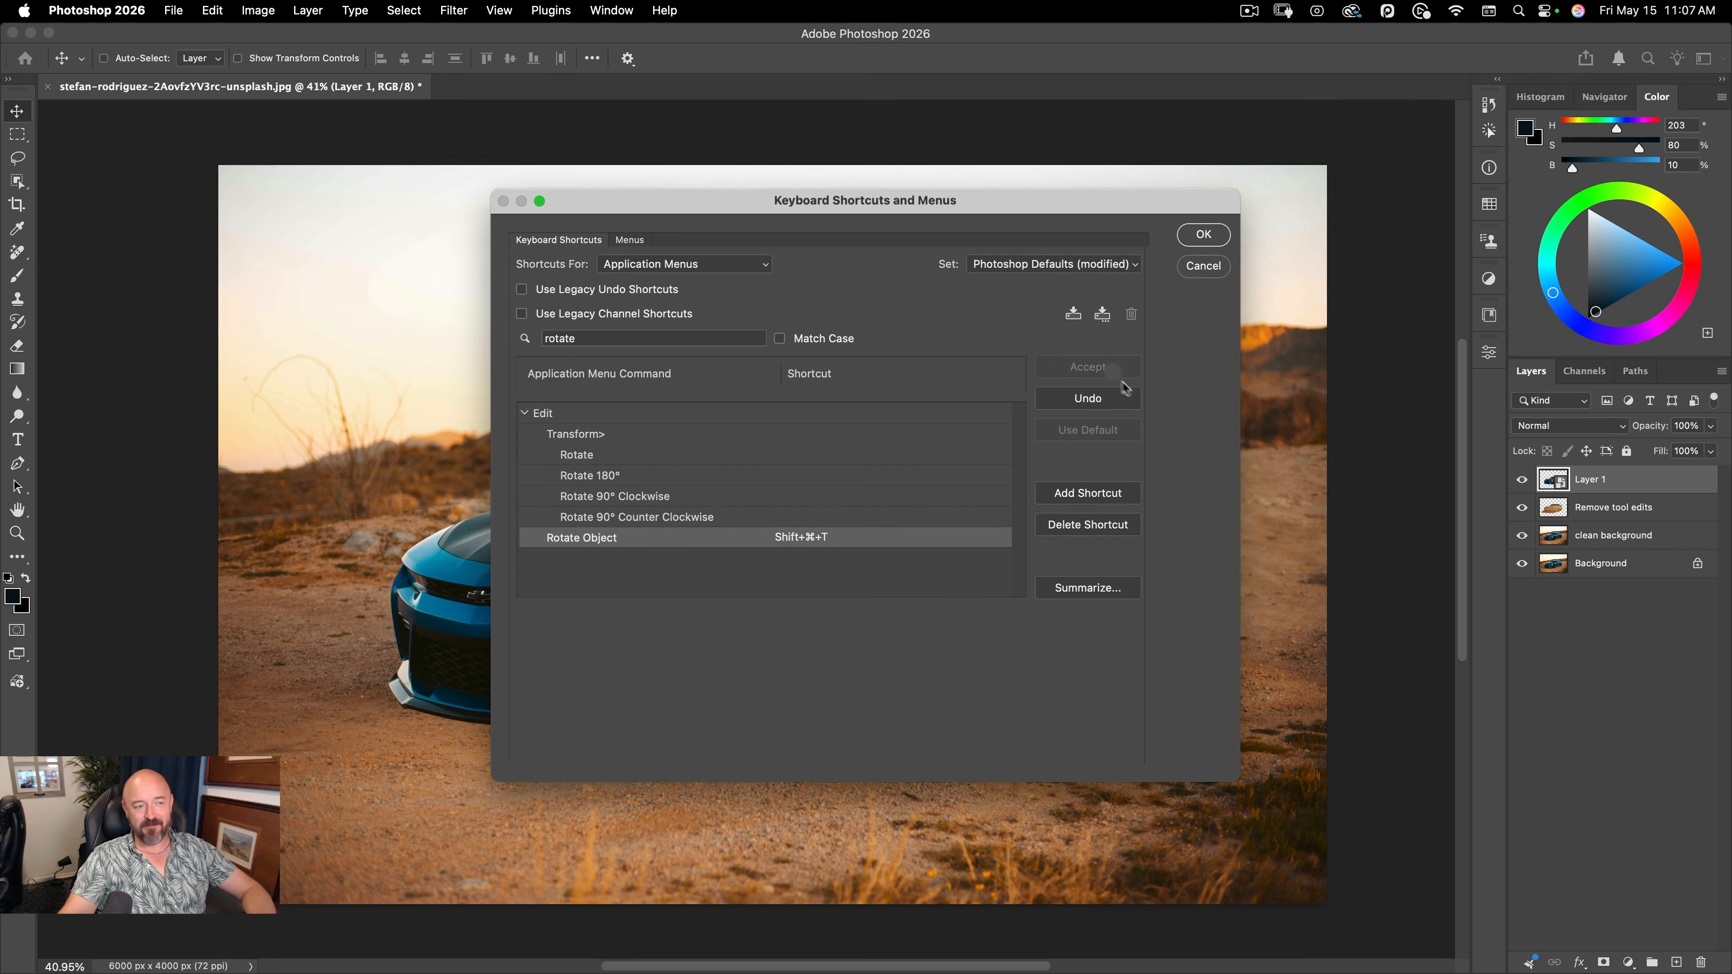
pyautogui.click(1203, 234)
pyautogui.press('super+shift+t')
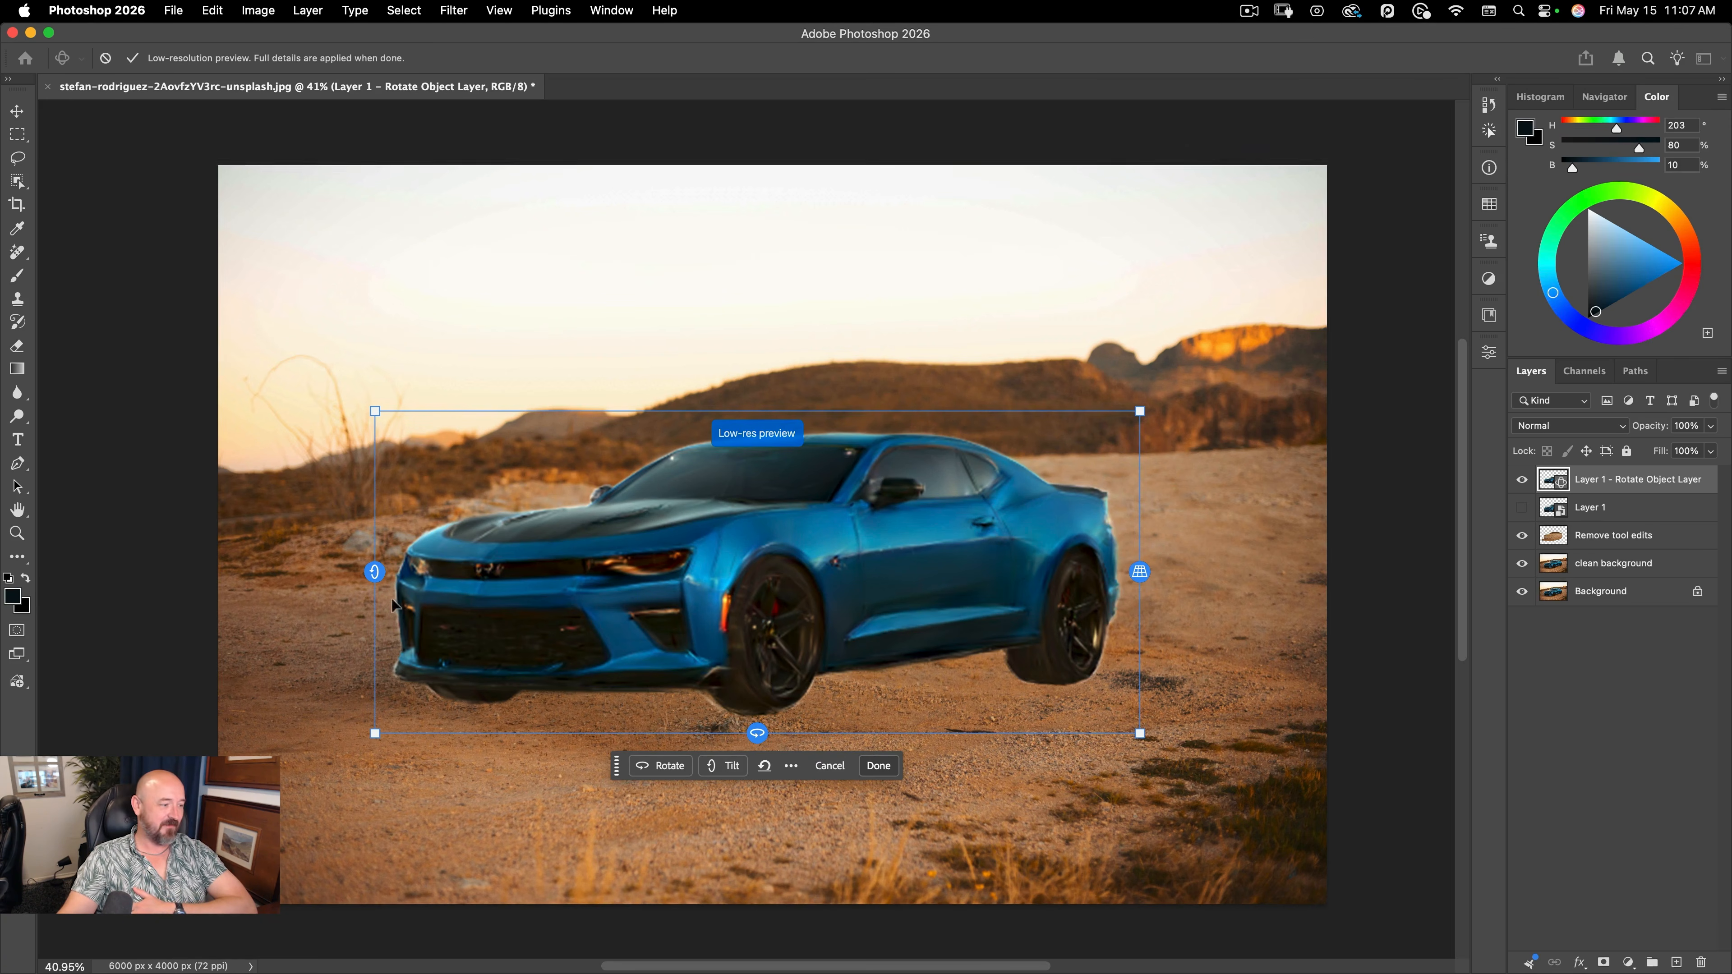
# - Try out tilting, rotating and changing the perspective of the car, and reset the object's rotation
pyautogui.moveTo(374, 573); pyautogui.dragTo(393, 693)
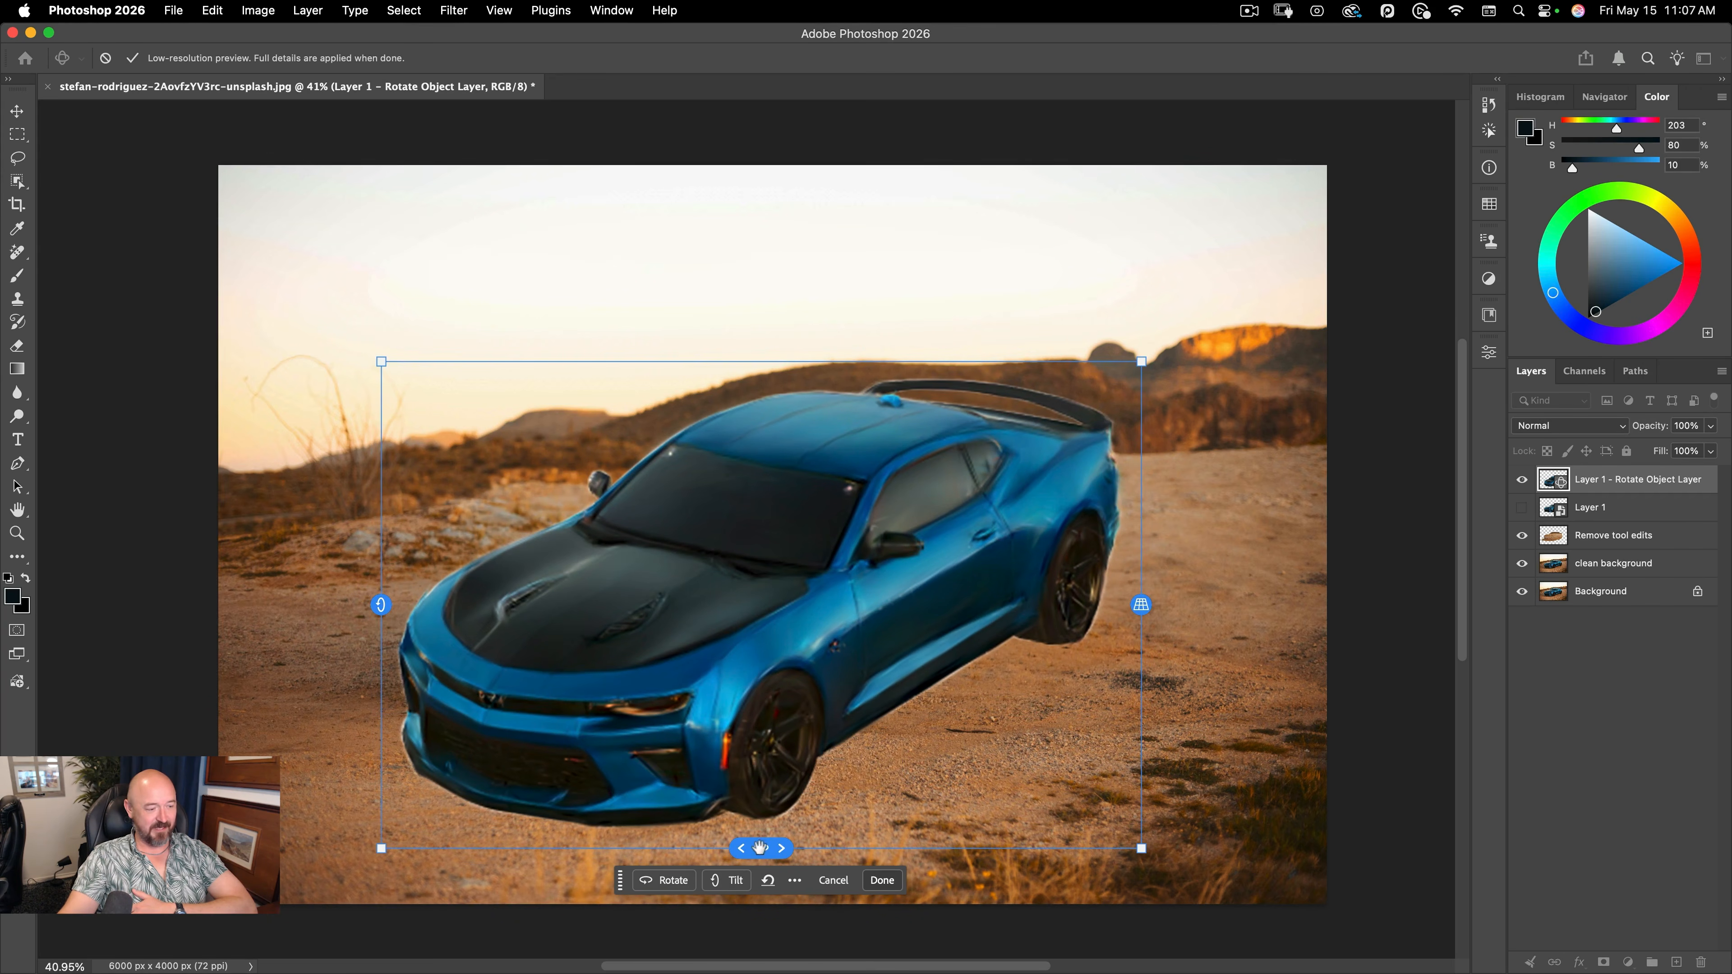
pyautogui.moveTo(760, 848); pyautogui.dragTo(661, 836)
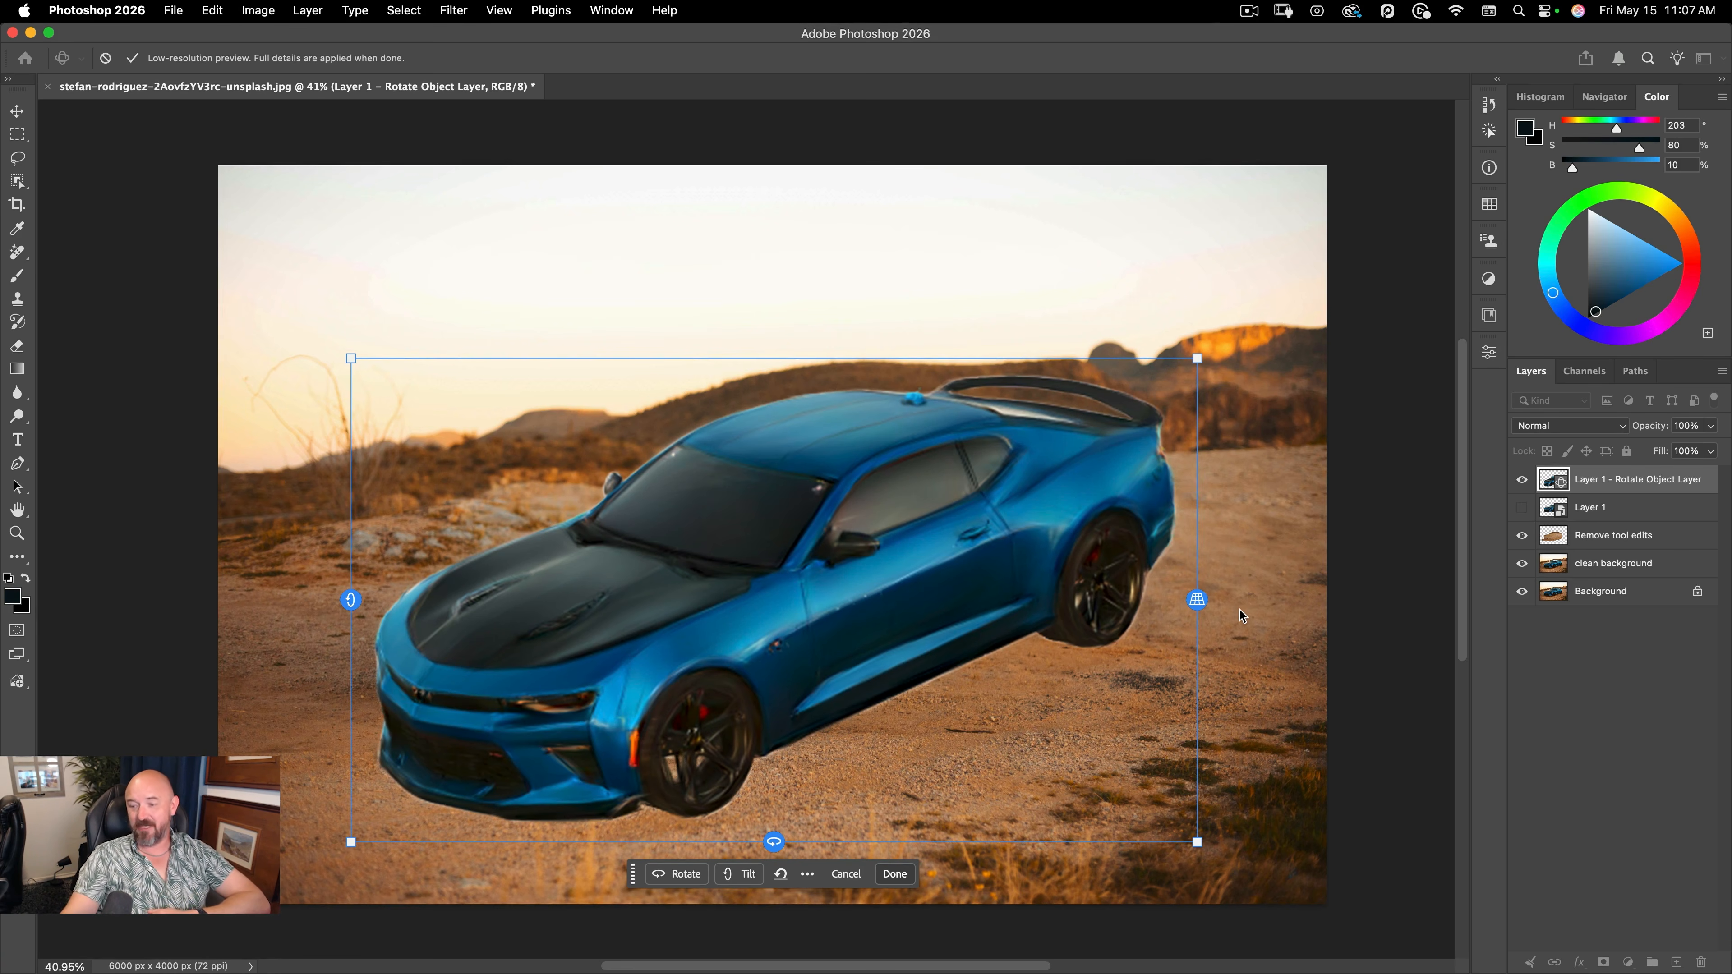
pyautogui.moveTo(1196, 599); pyautogui.dragTo(1161, 617)
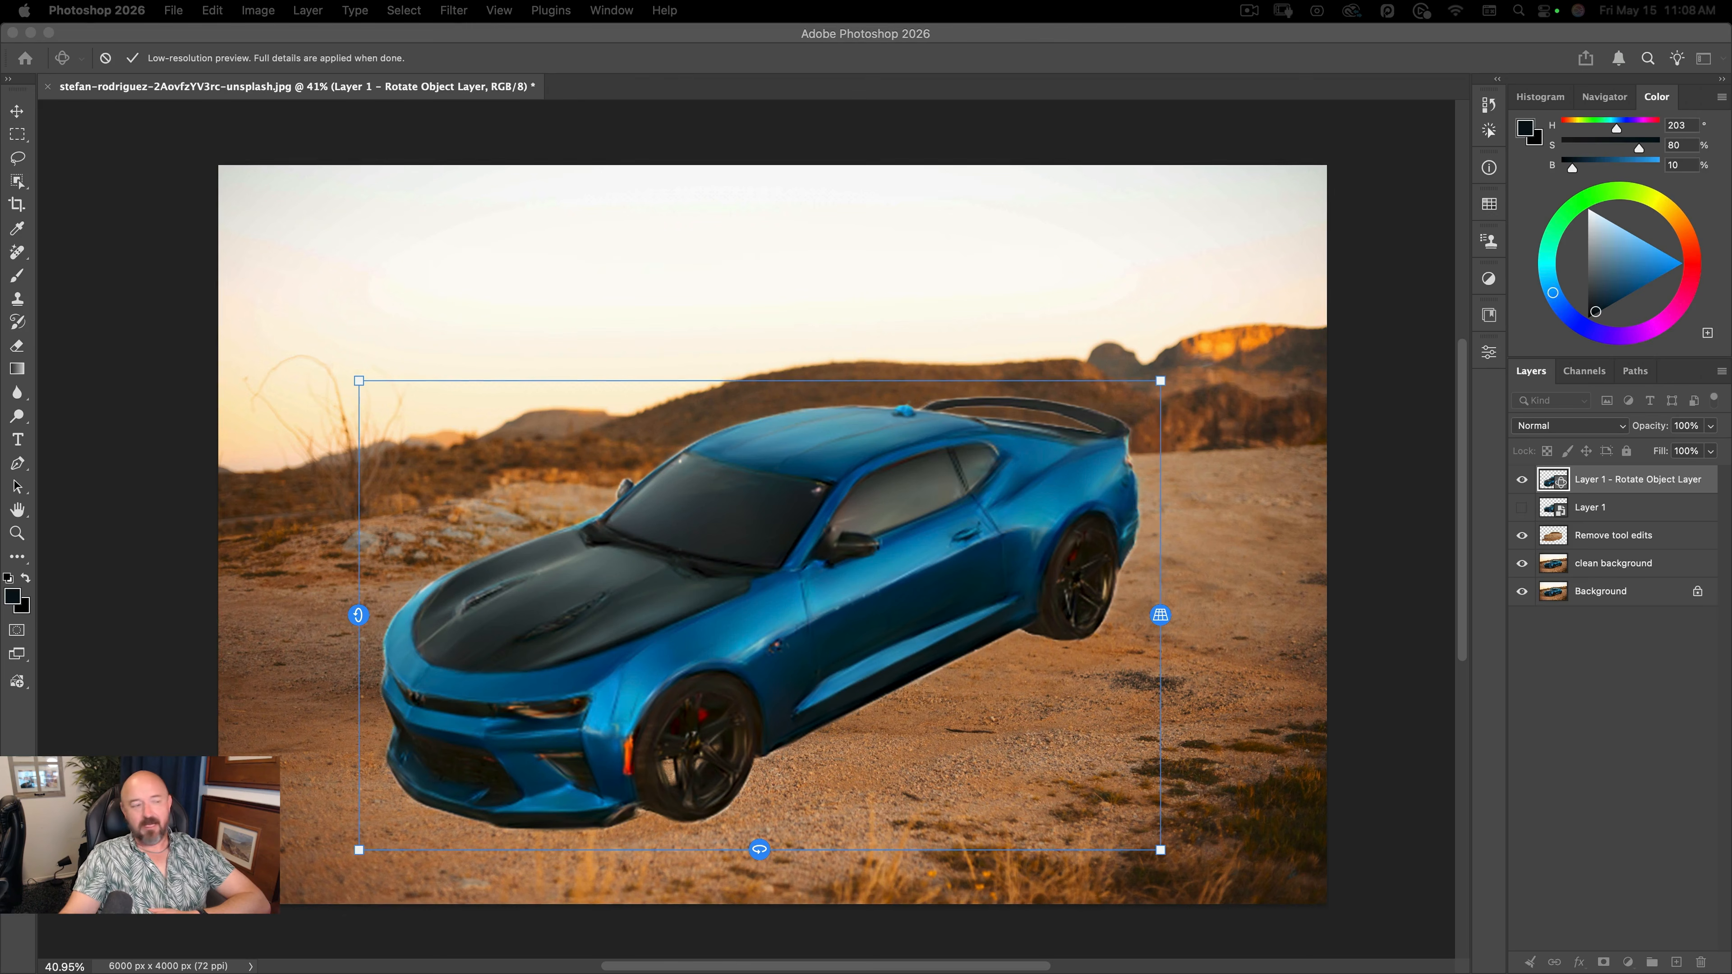
pyautogui.click(943, 478)
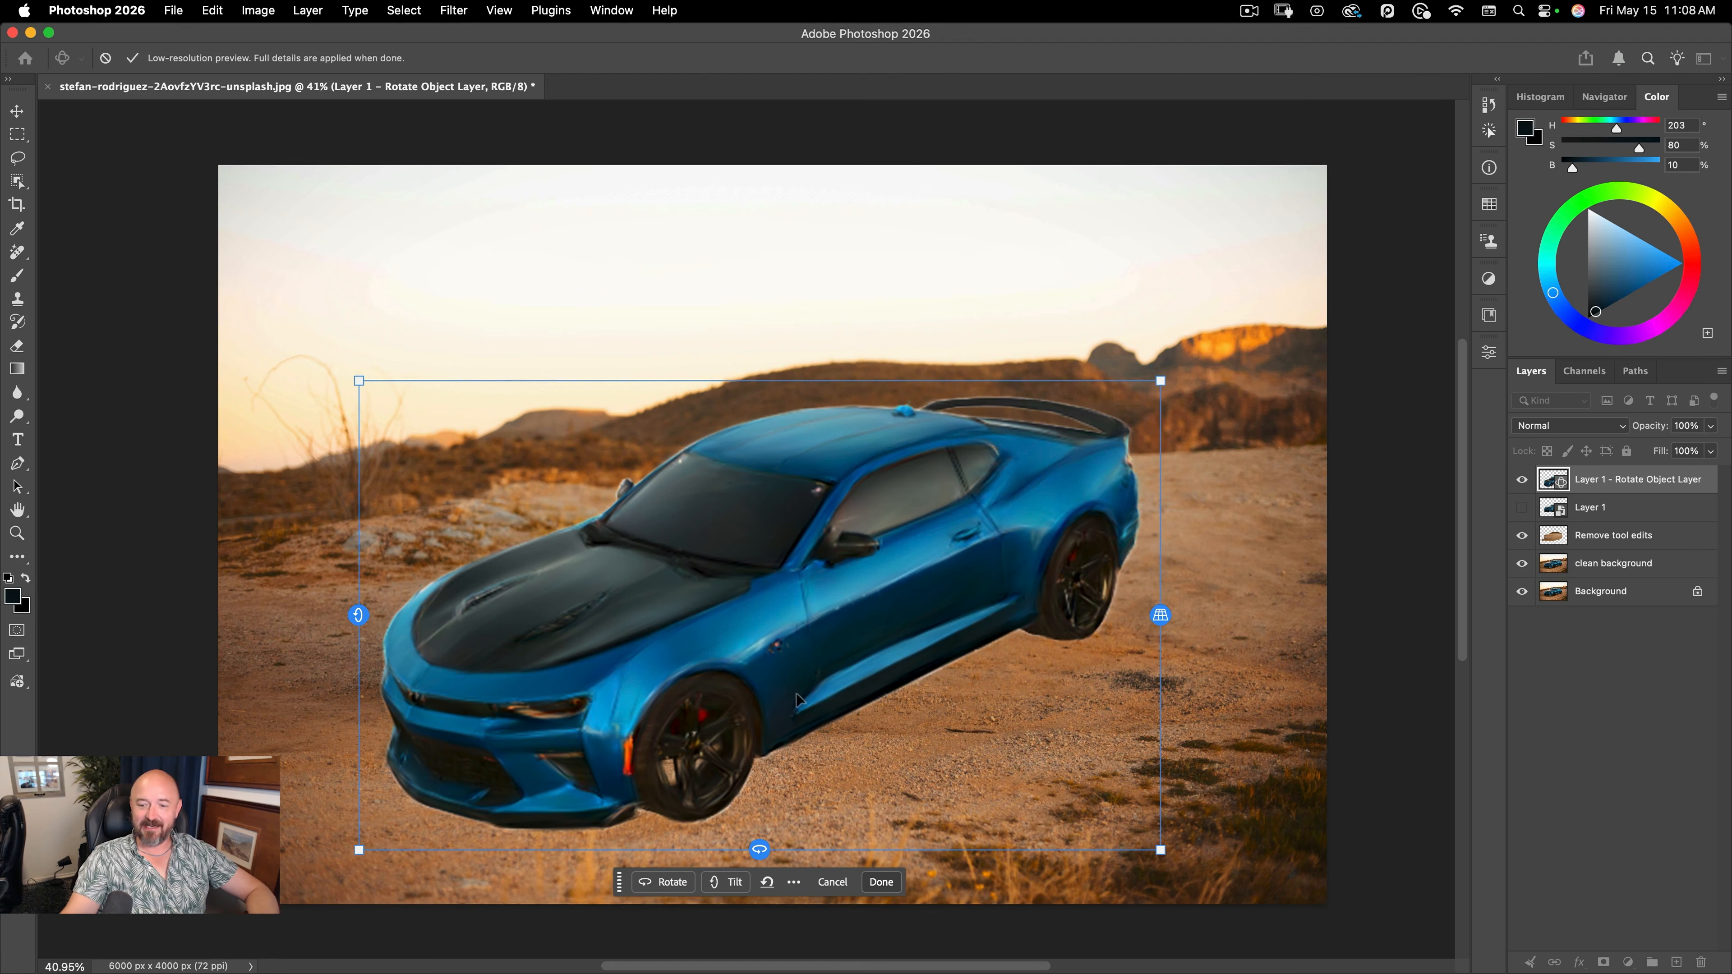
pyautogui.click(766, 882)
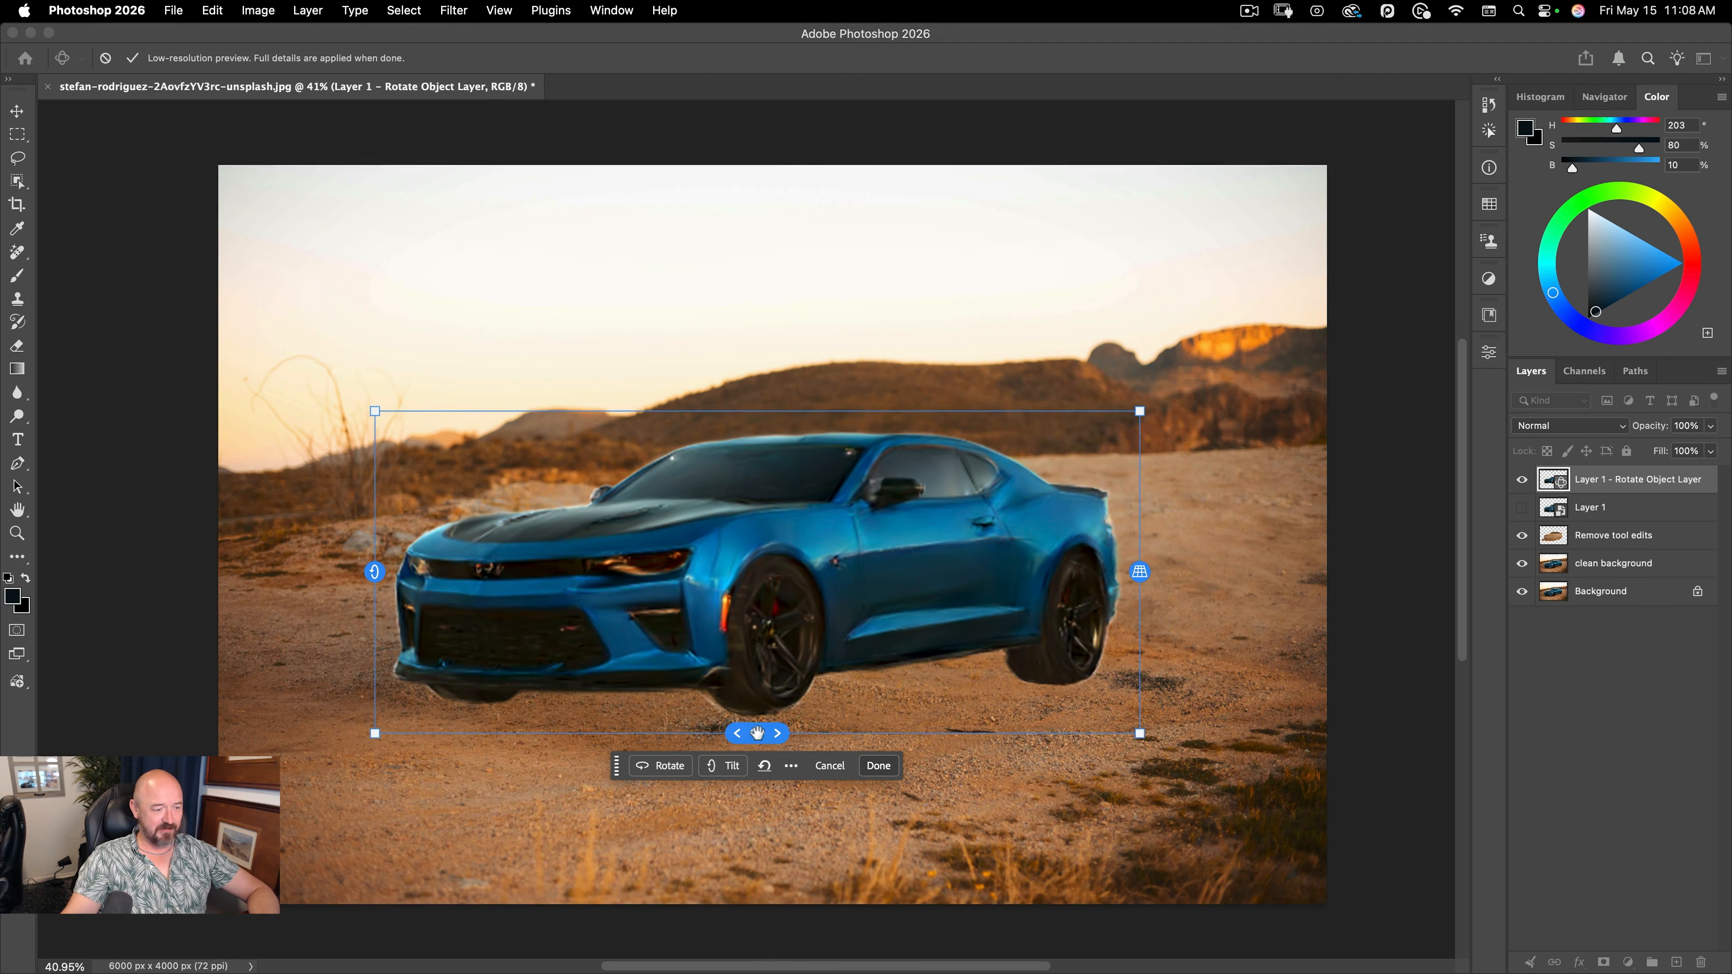
# - Rotate the car so its front faces right, tilt it slightly to show more of the hood, and apply the rotation
pyautogui.moveTo(757, 733); pyautogui.dragTo(1178, 700)
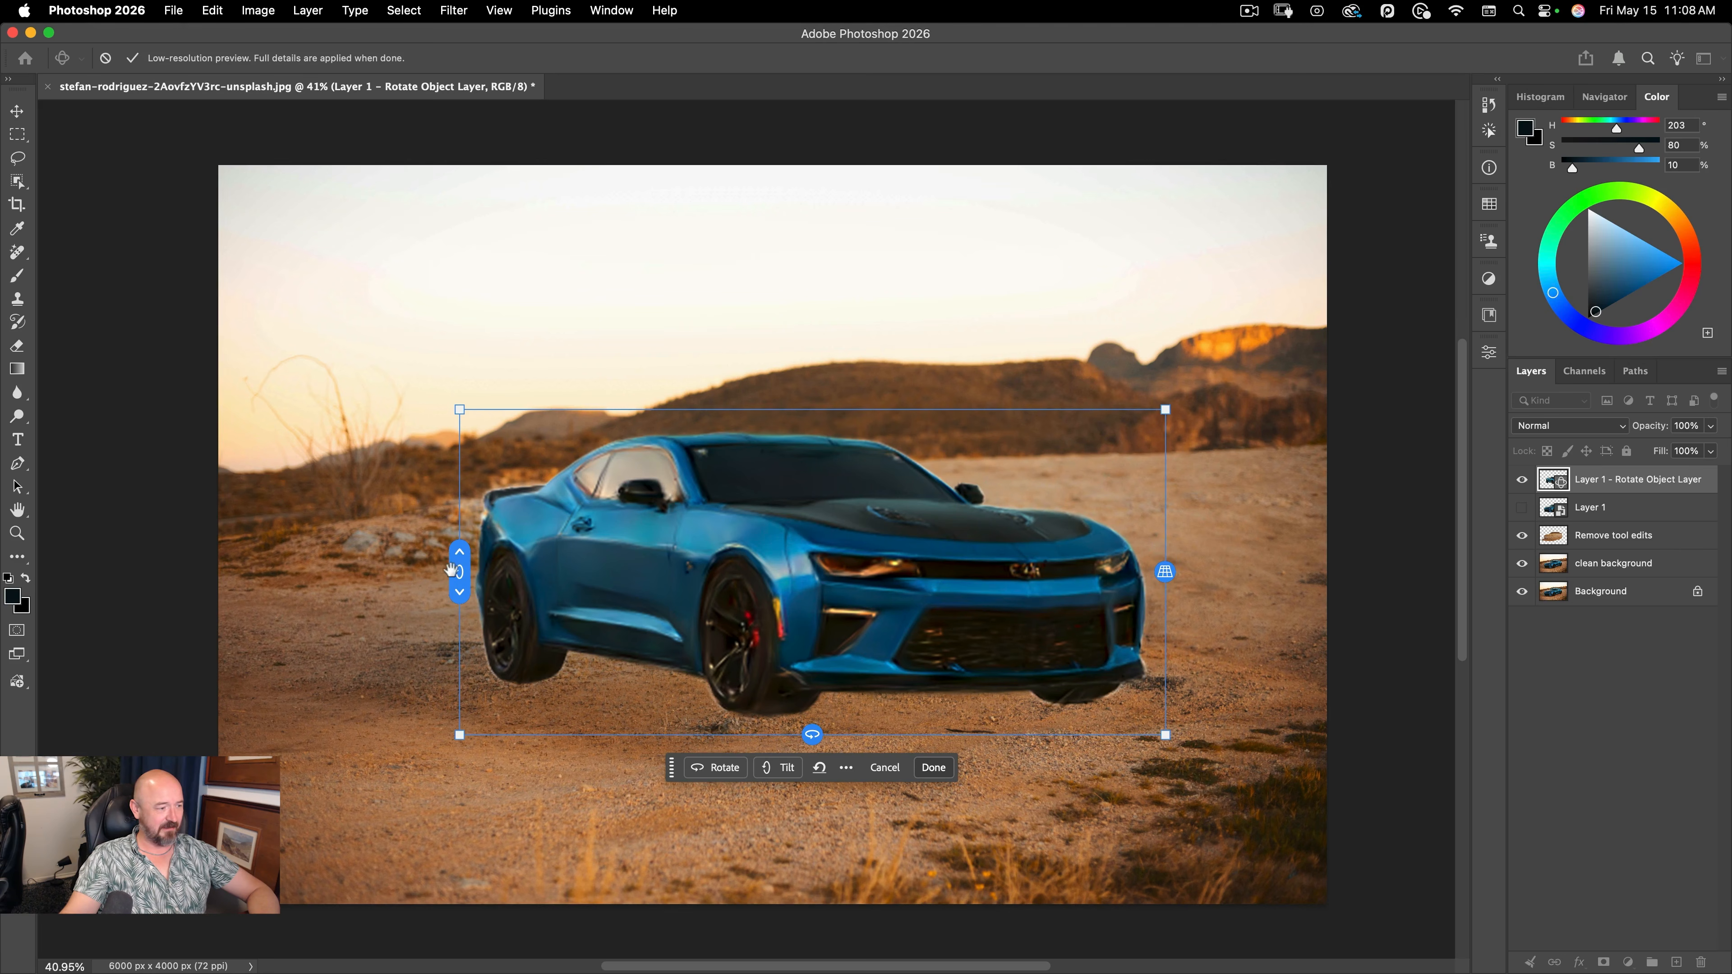
pyautogui.moveTo(458, 572); pyautogui.dragTo(466, 609)
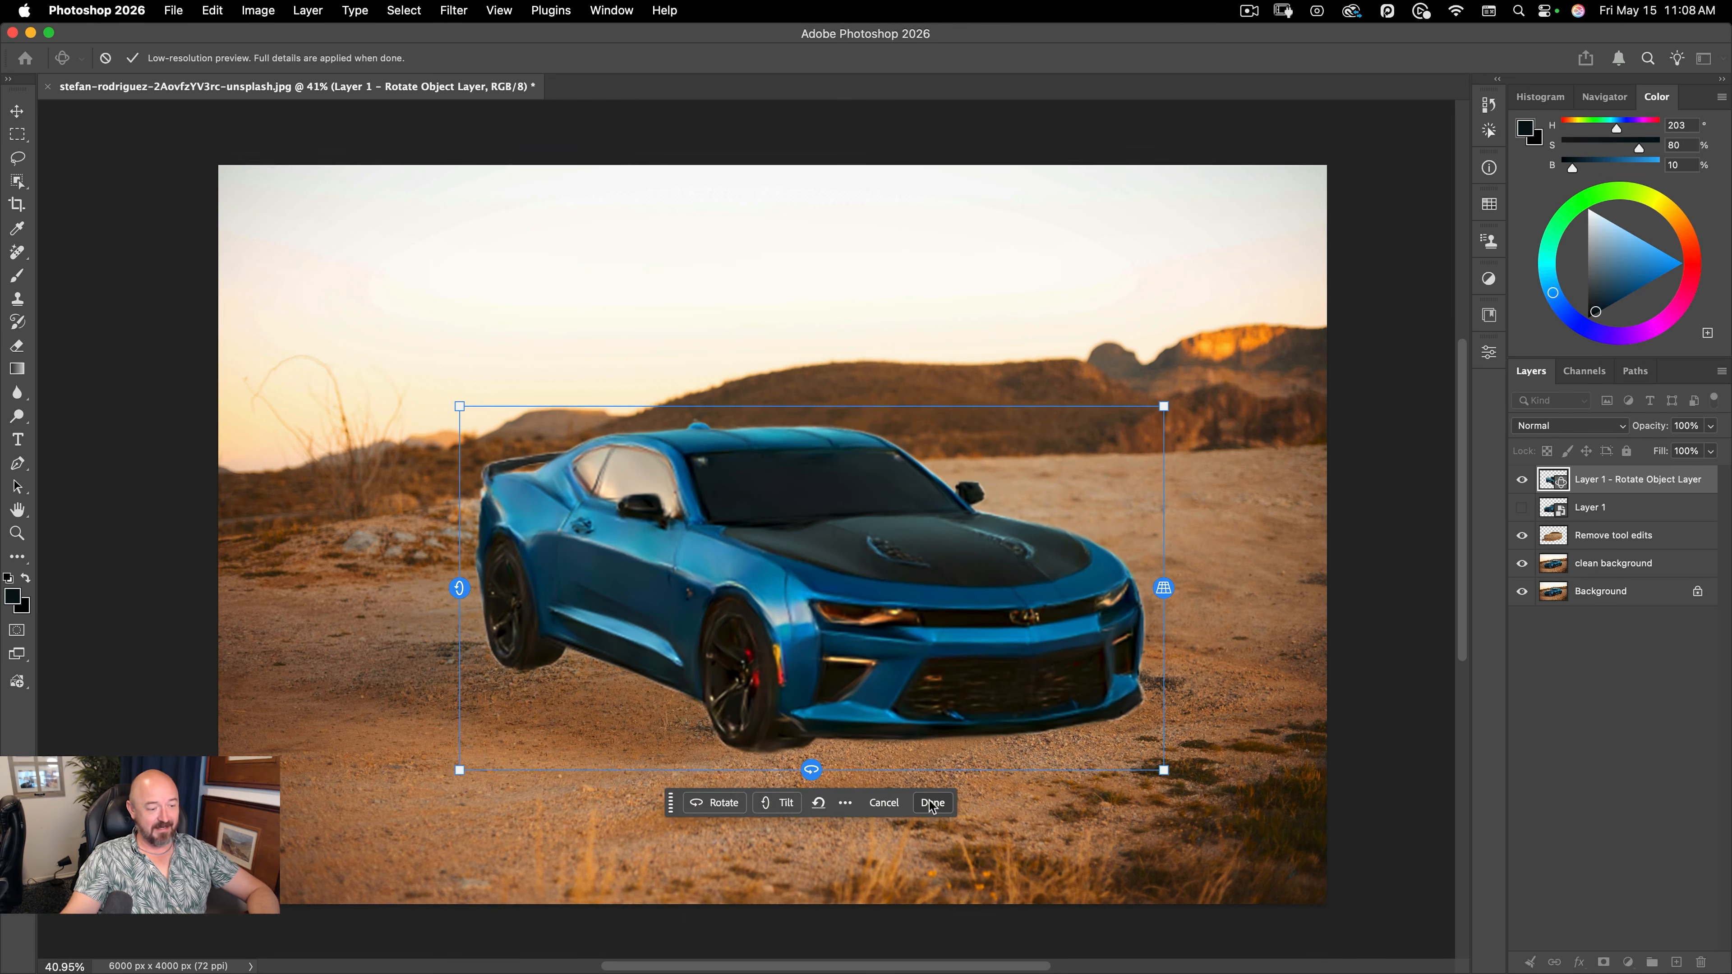
pyautogui.click(933, 807)
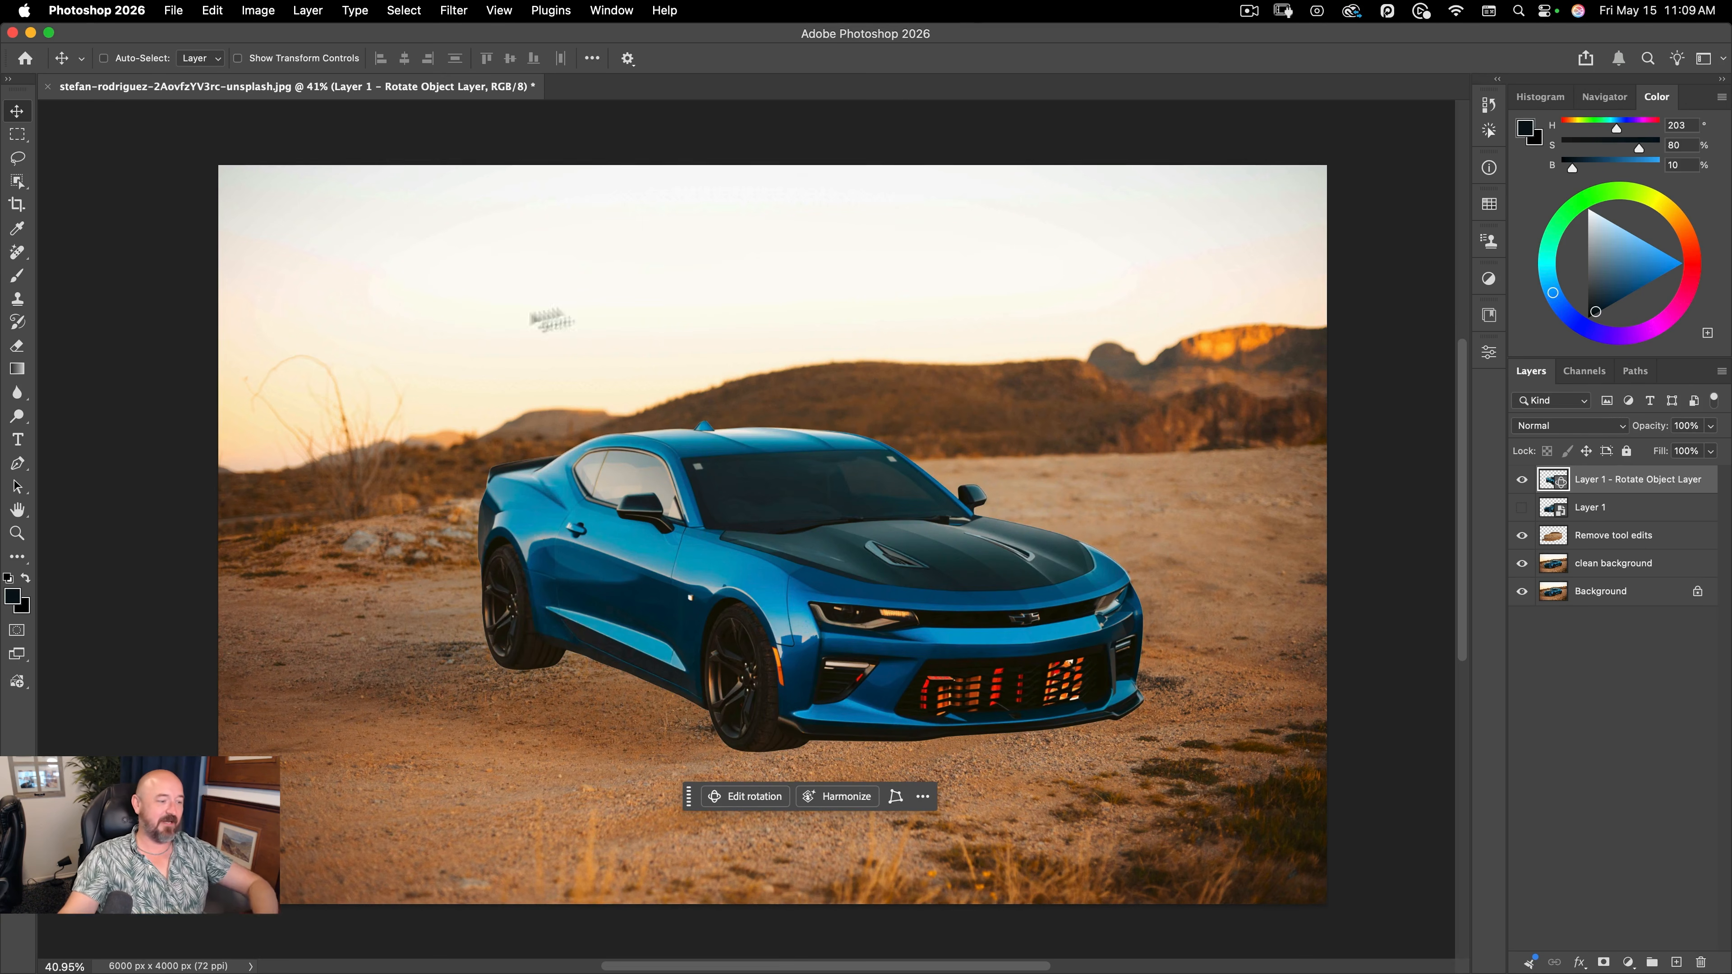
# - Lasso a freehand ground-shadow area under the car, from the rear wheel along the ground to the front bumper
pyautogui.press('space')
pyautogui.moveTo(716, 620); pyautogui.dragTo(735, 590)
pyautogui.moveTo(922, 556); pyautogui.dragTo(920, 491)
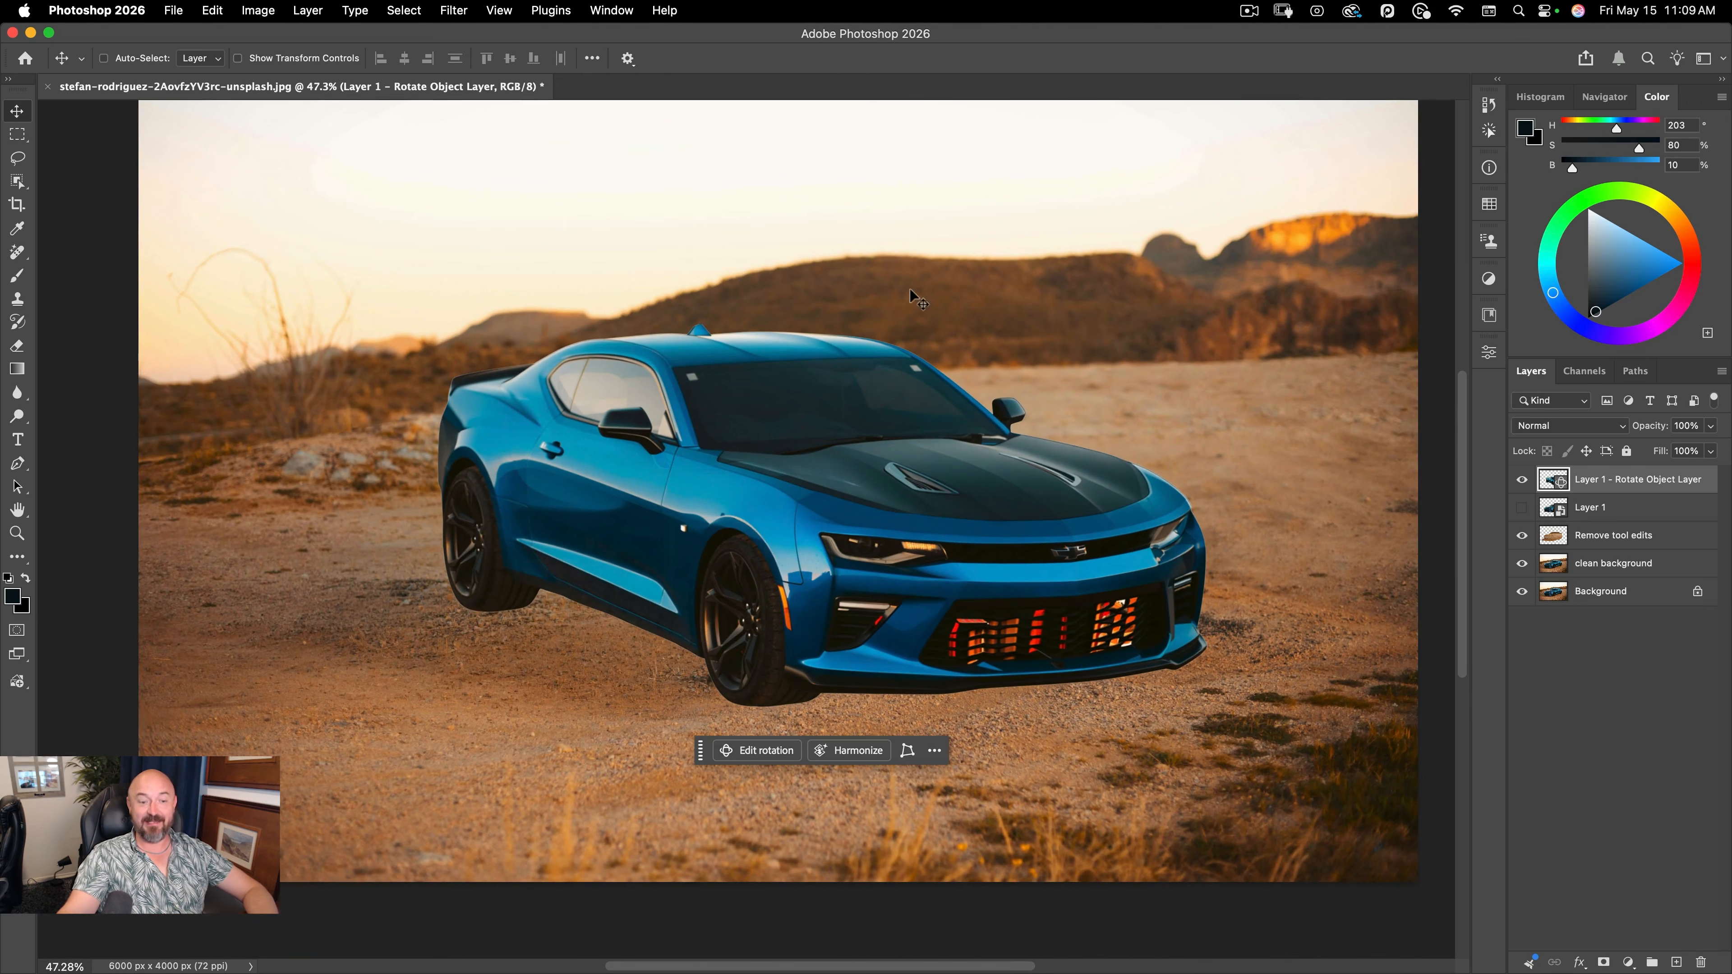
pyautogui.click(17, 158)
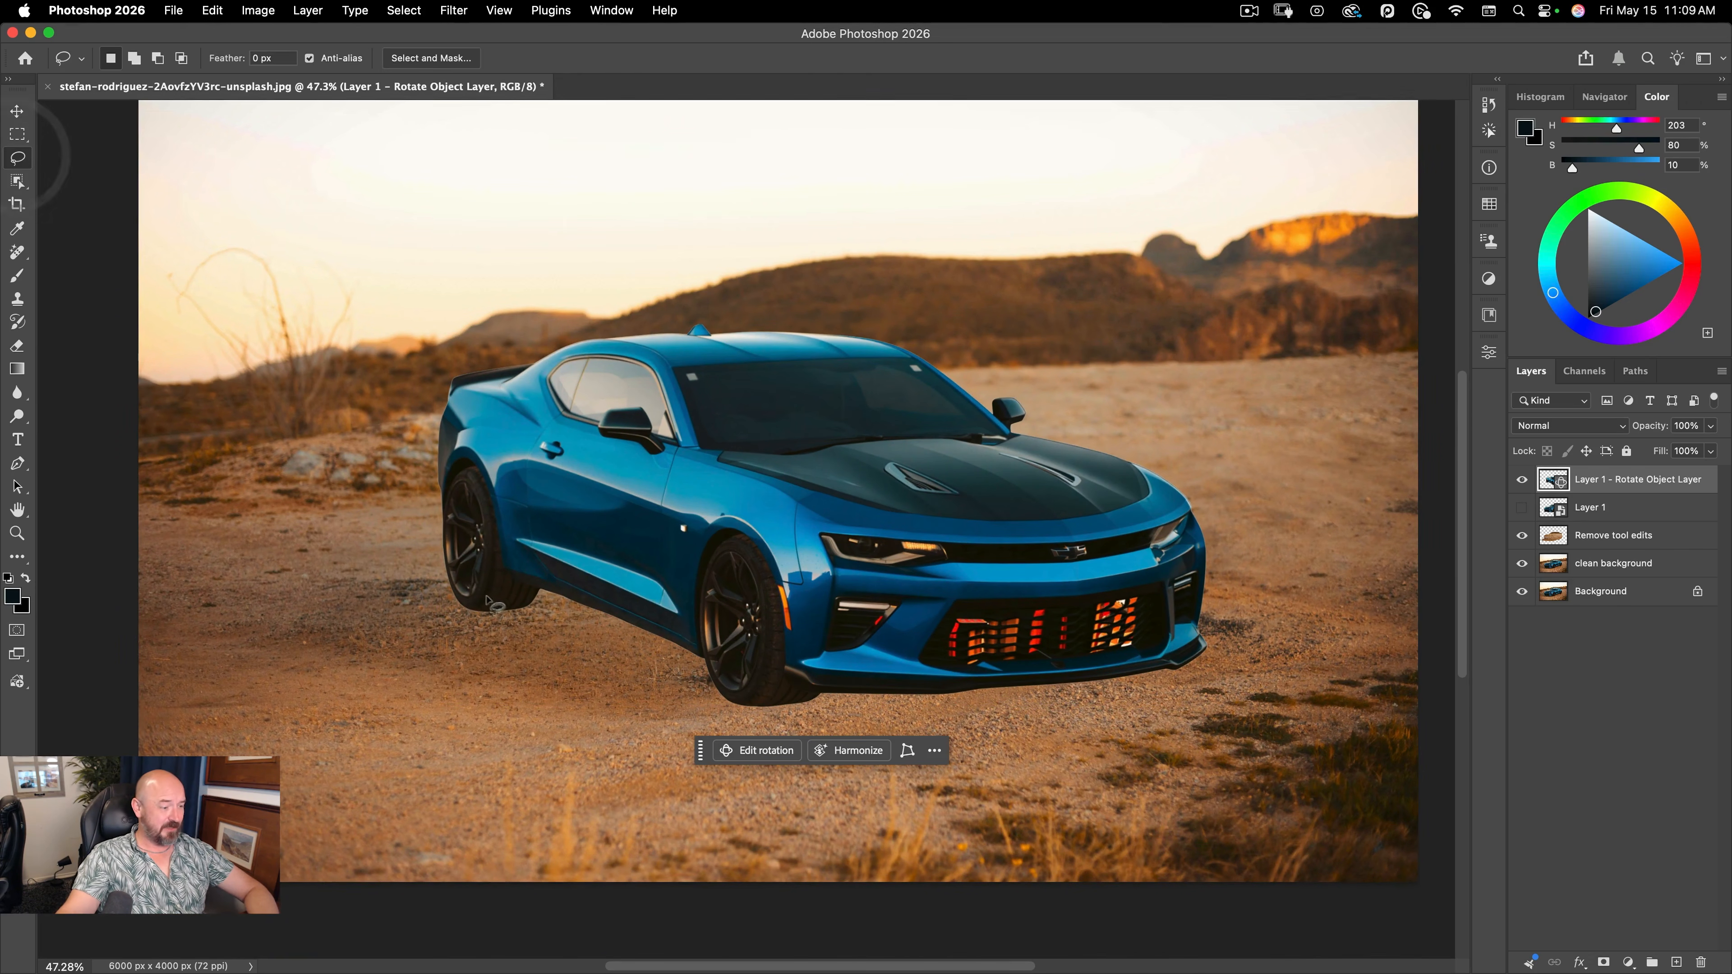
pyautogui.moveTo(456, 592)
pyautogui.mouseDown()
pyautogui.moveTo(476, 617)
pyautogui.moveTo(704, 690)
pyautogui.mouseUp()
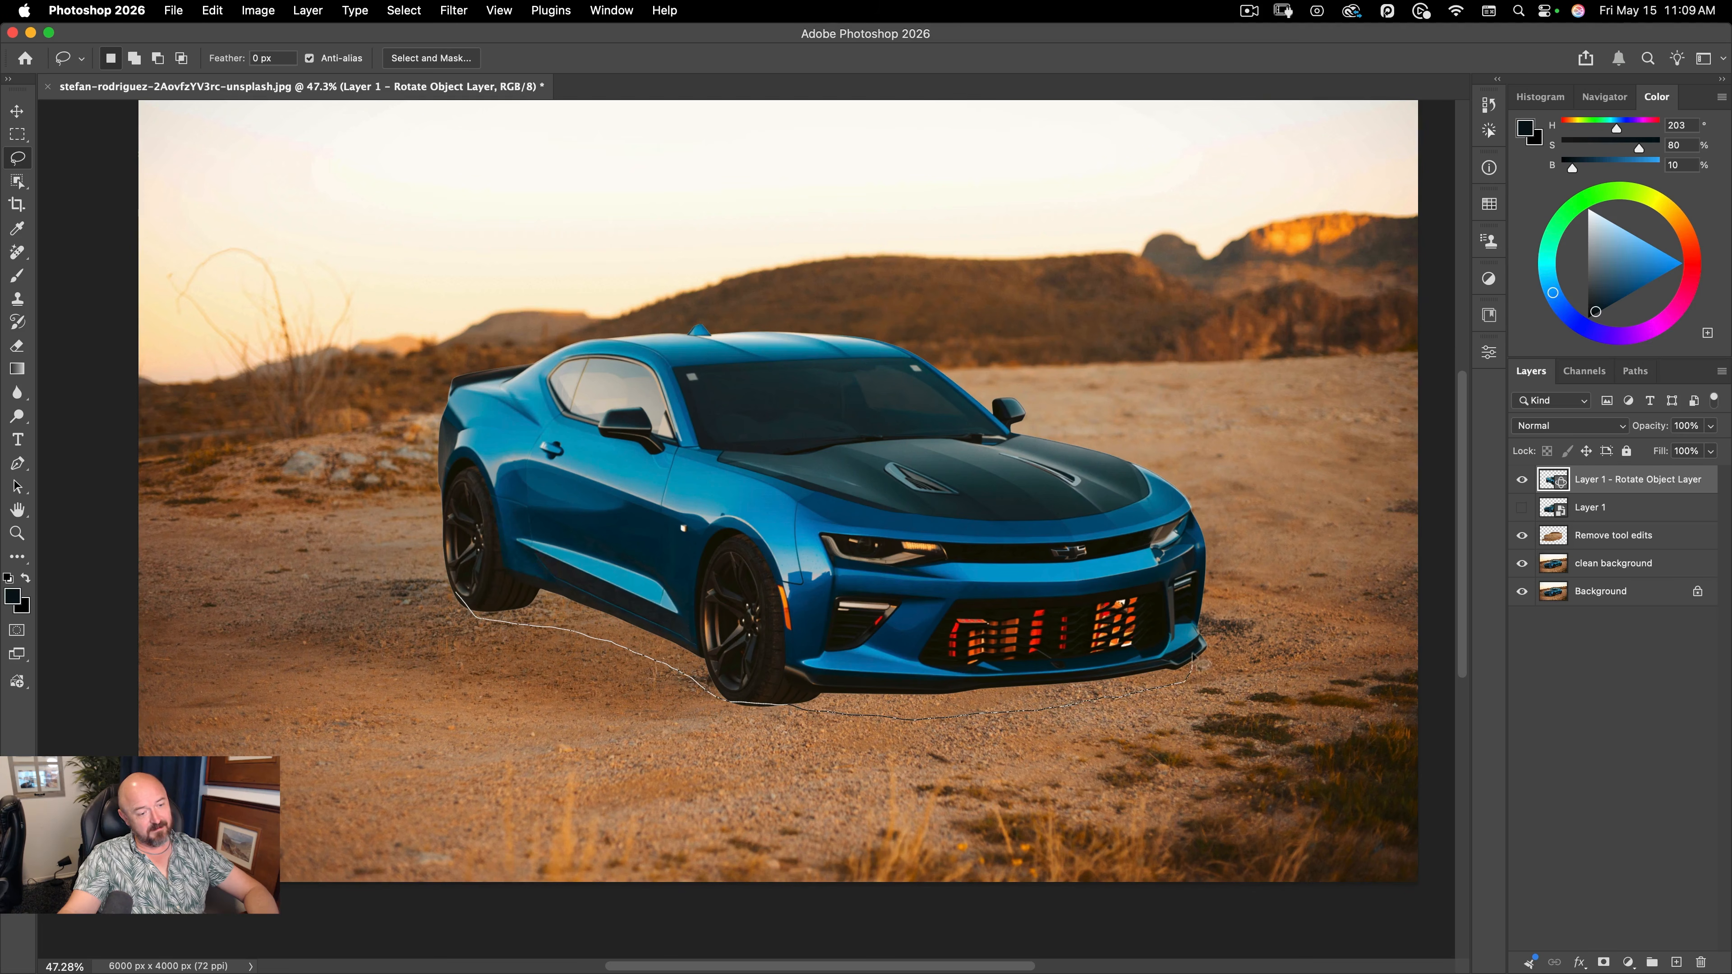
pyautogui.moveTo(1192, 656)
pyautogui.mouseDown()
pyautogui.moveTo(546, 499)
pyautogui.moveTo(459, 592)
pyautogui.mouseUp()
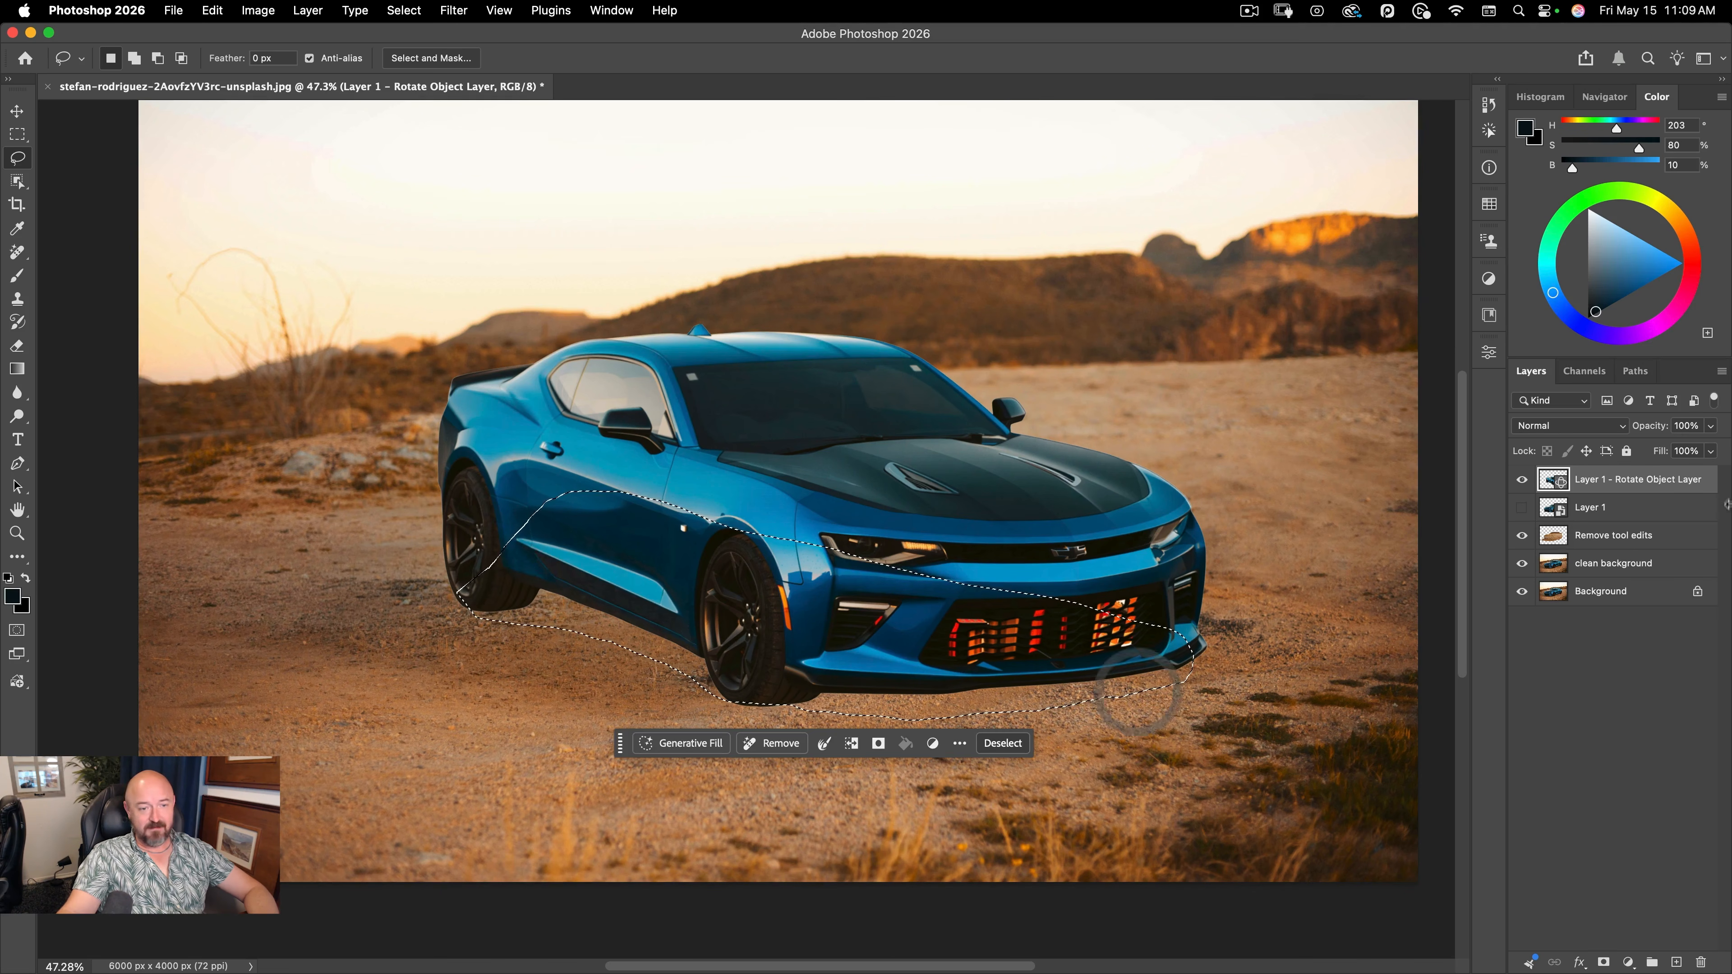
# - Add a new layer below the Rotate Object layer, fill the shadow selection with default black, and deselect
pyautogui.keyDown('super'); pyautogui.click(1677, 962); pyautogui.keyUp('super')
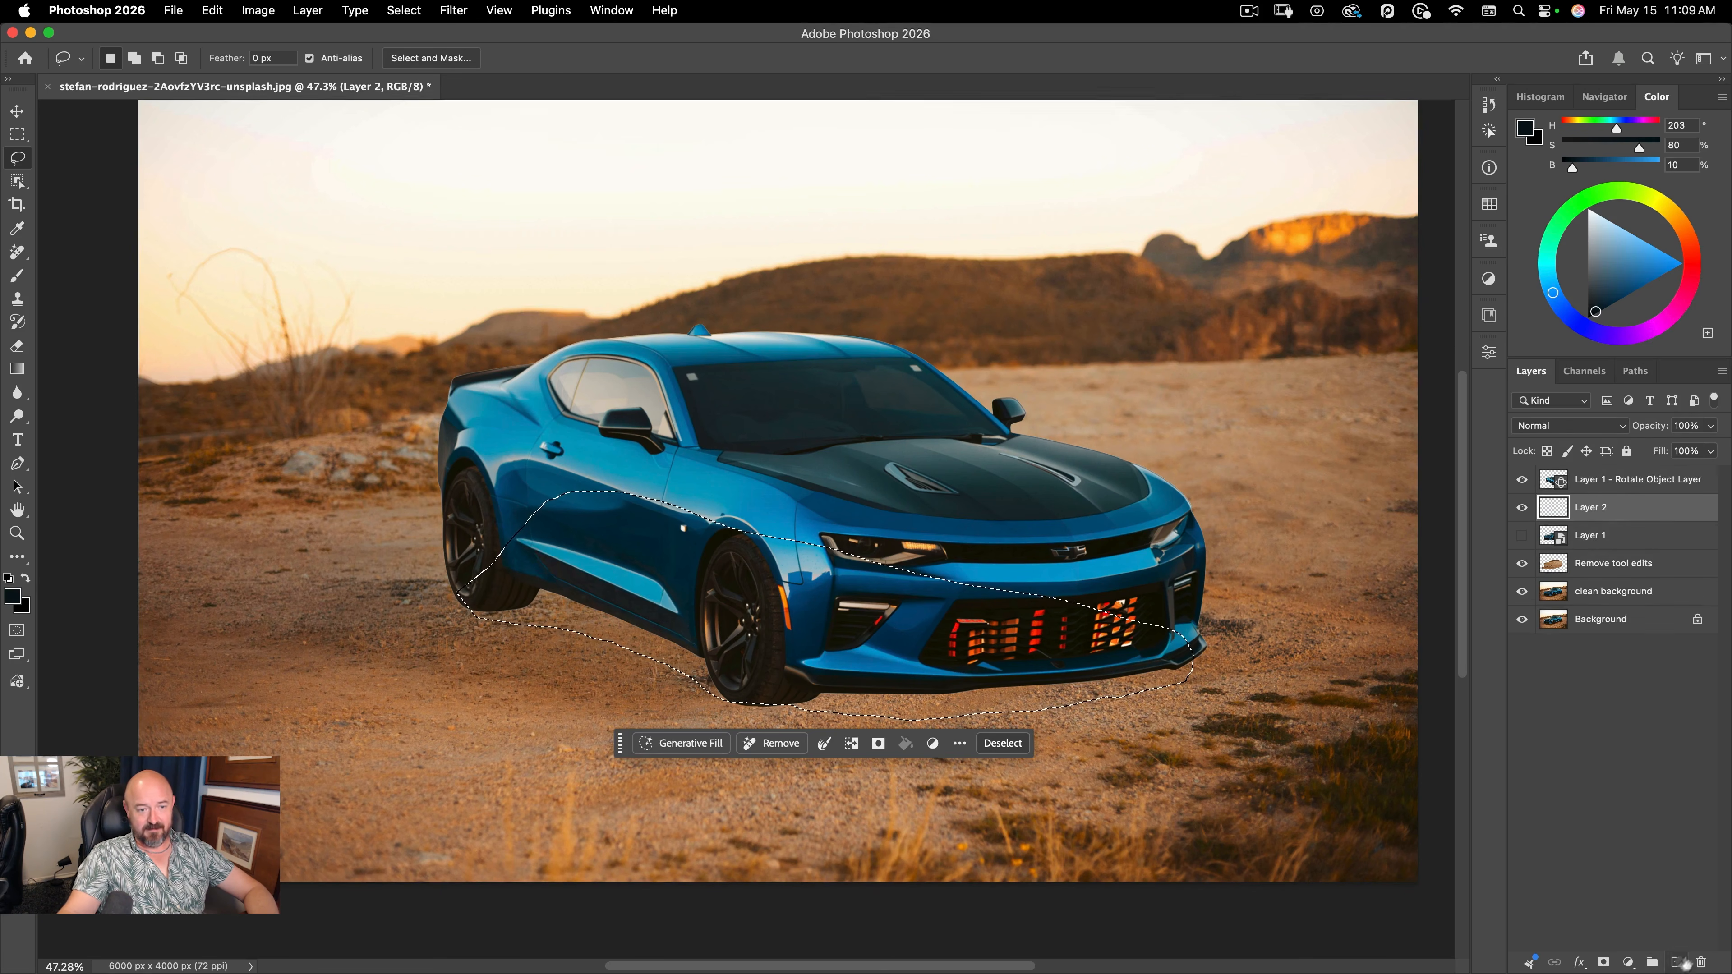
pyautogui.press('d')
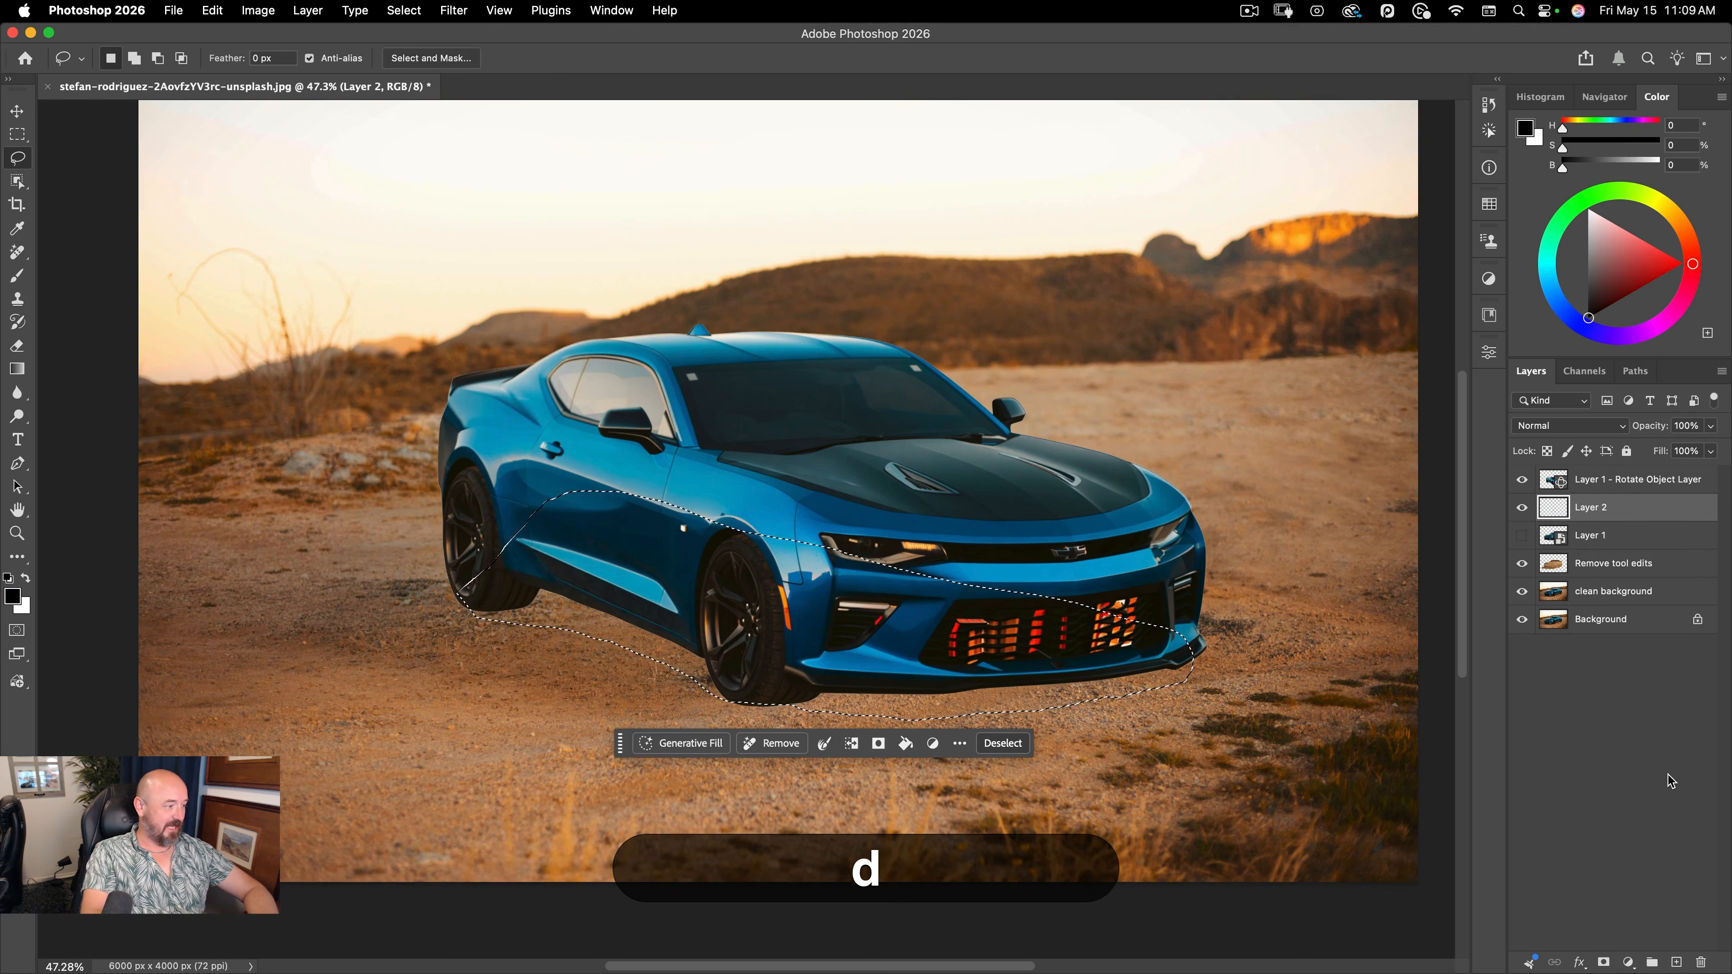
pyautogui.hotkey('alt', 'BackSpace')
pyautogui.press('super+d')
pyautogui.press('v')
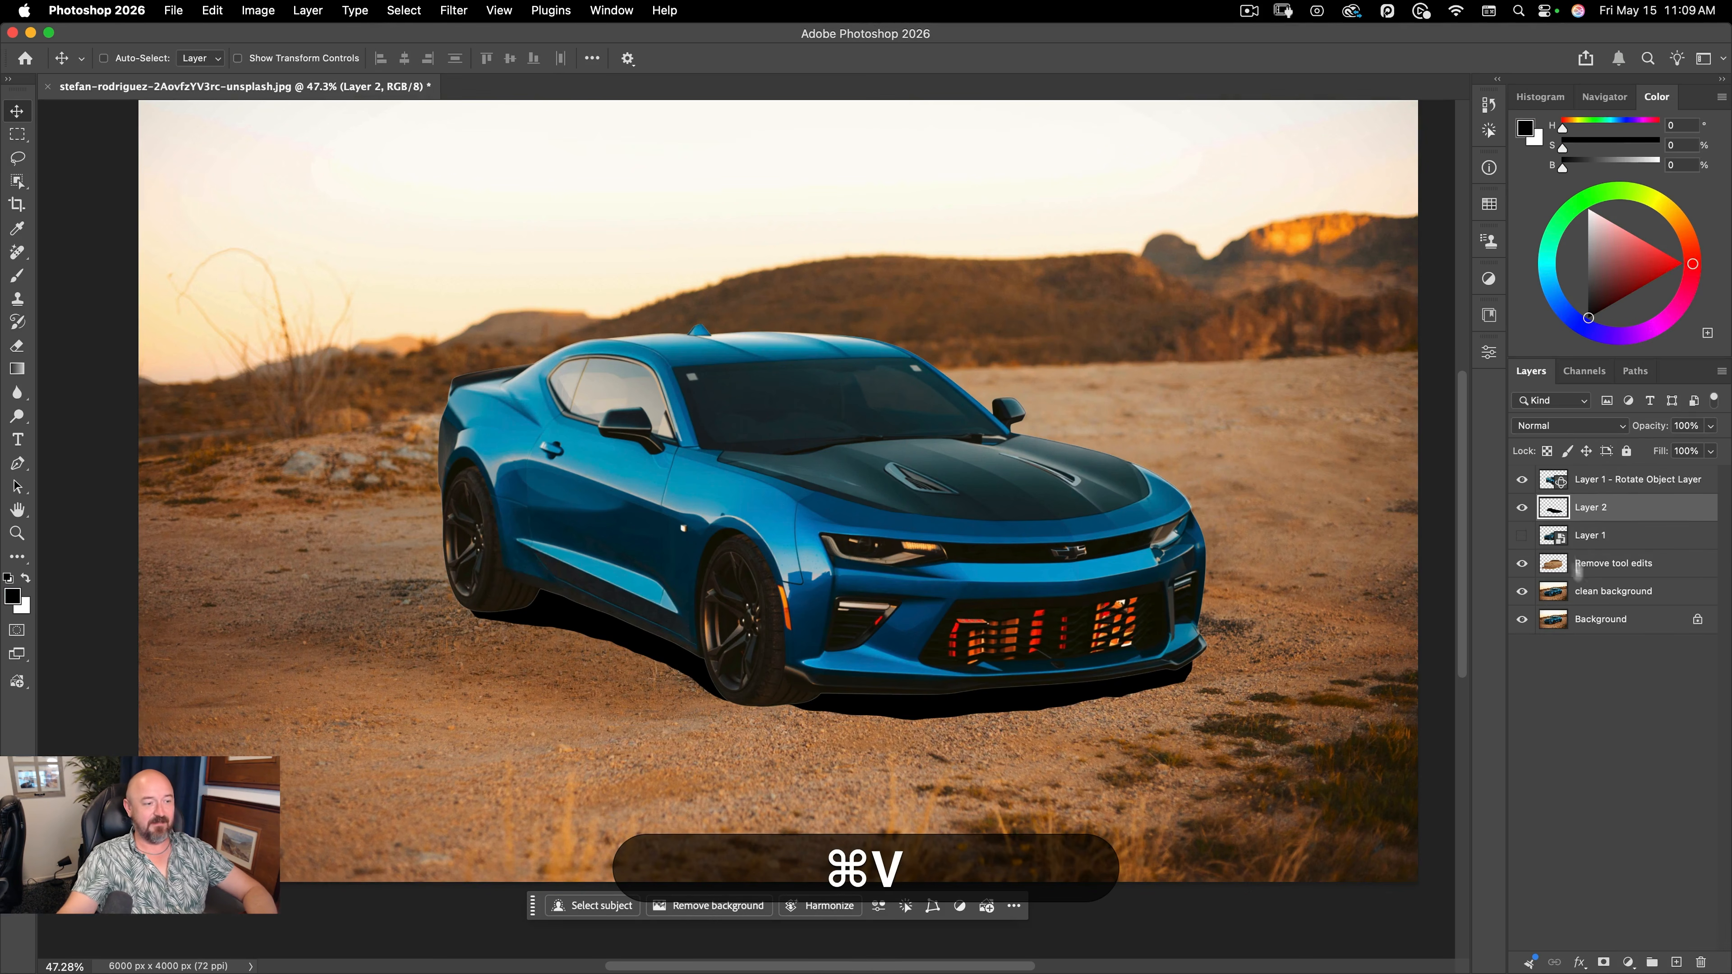
# - Set the shadow layer's blend mode to Multiply and soften the shadow with a Gaussian Blur
pyautogui.click(1557, 425)
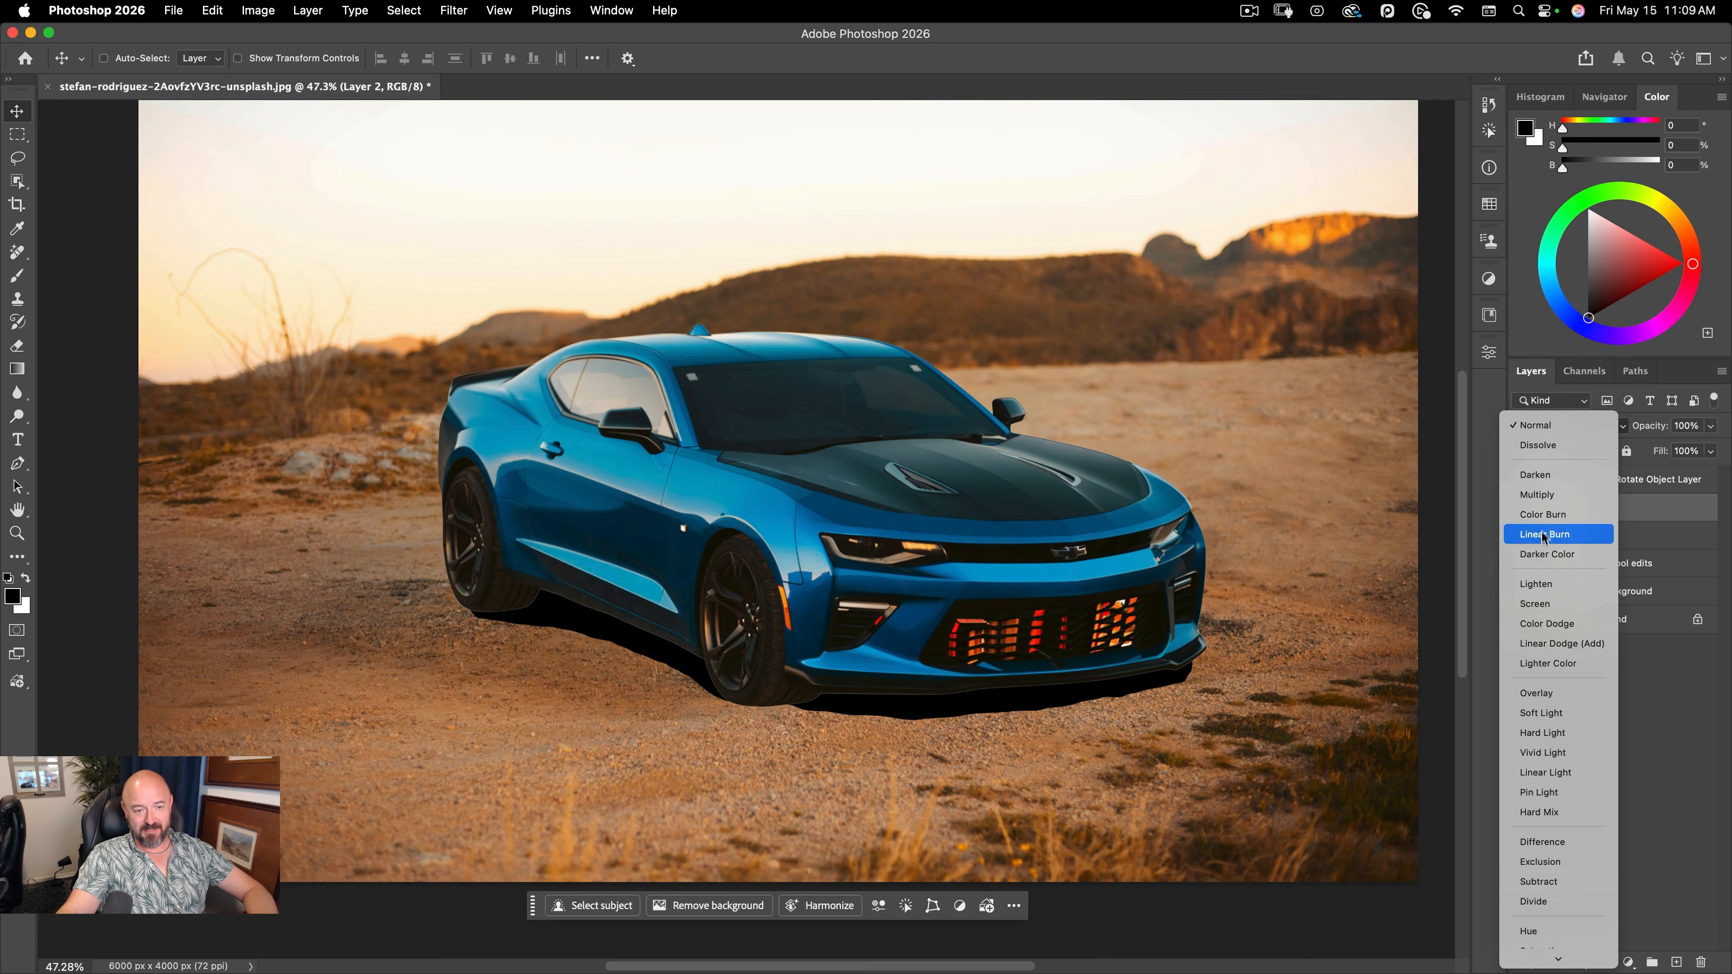
pyautogui.click(1536, 495)
pyautogui.click(395, 11)
pyautogui.moveTo(453, 11)
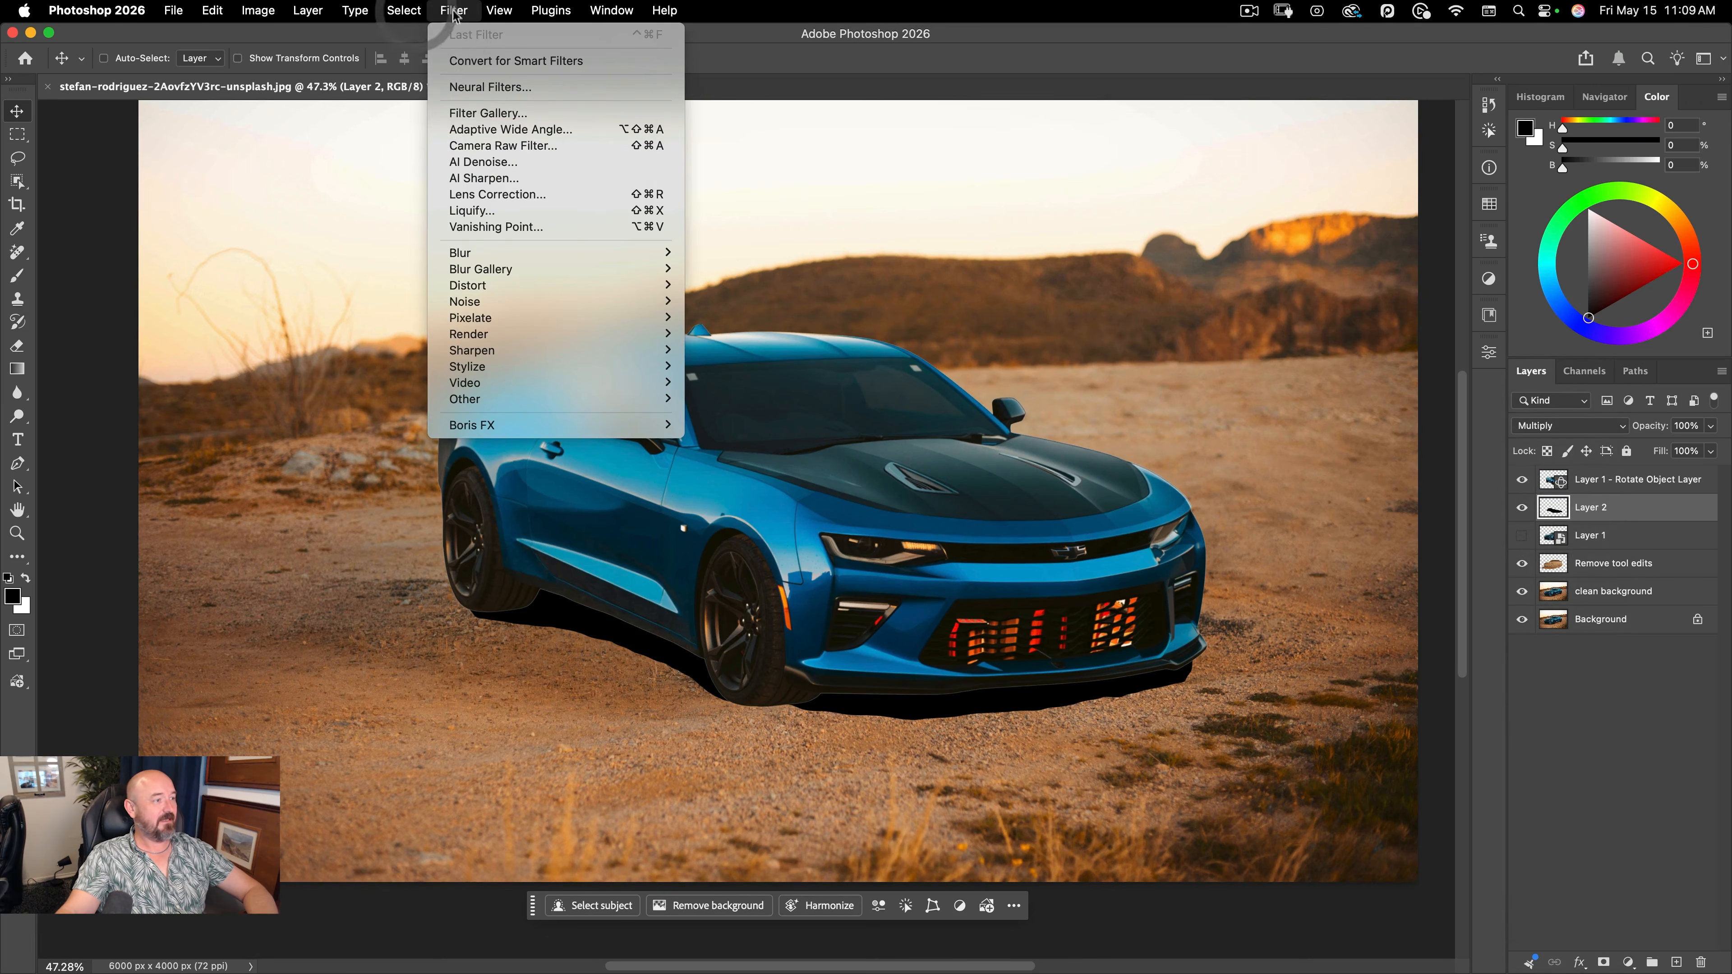
pyautogui.moveTo(579, 252)
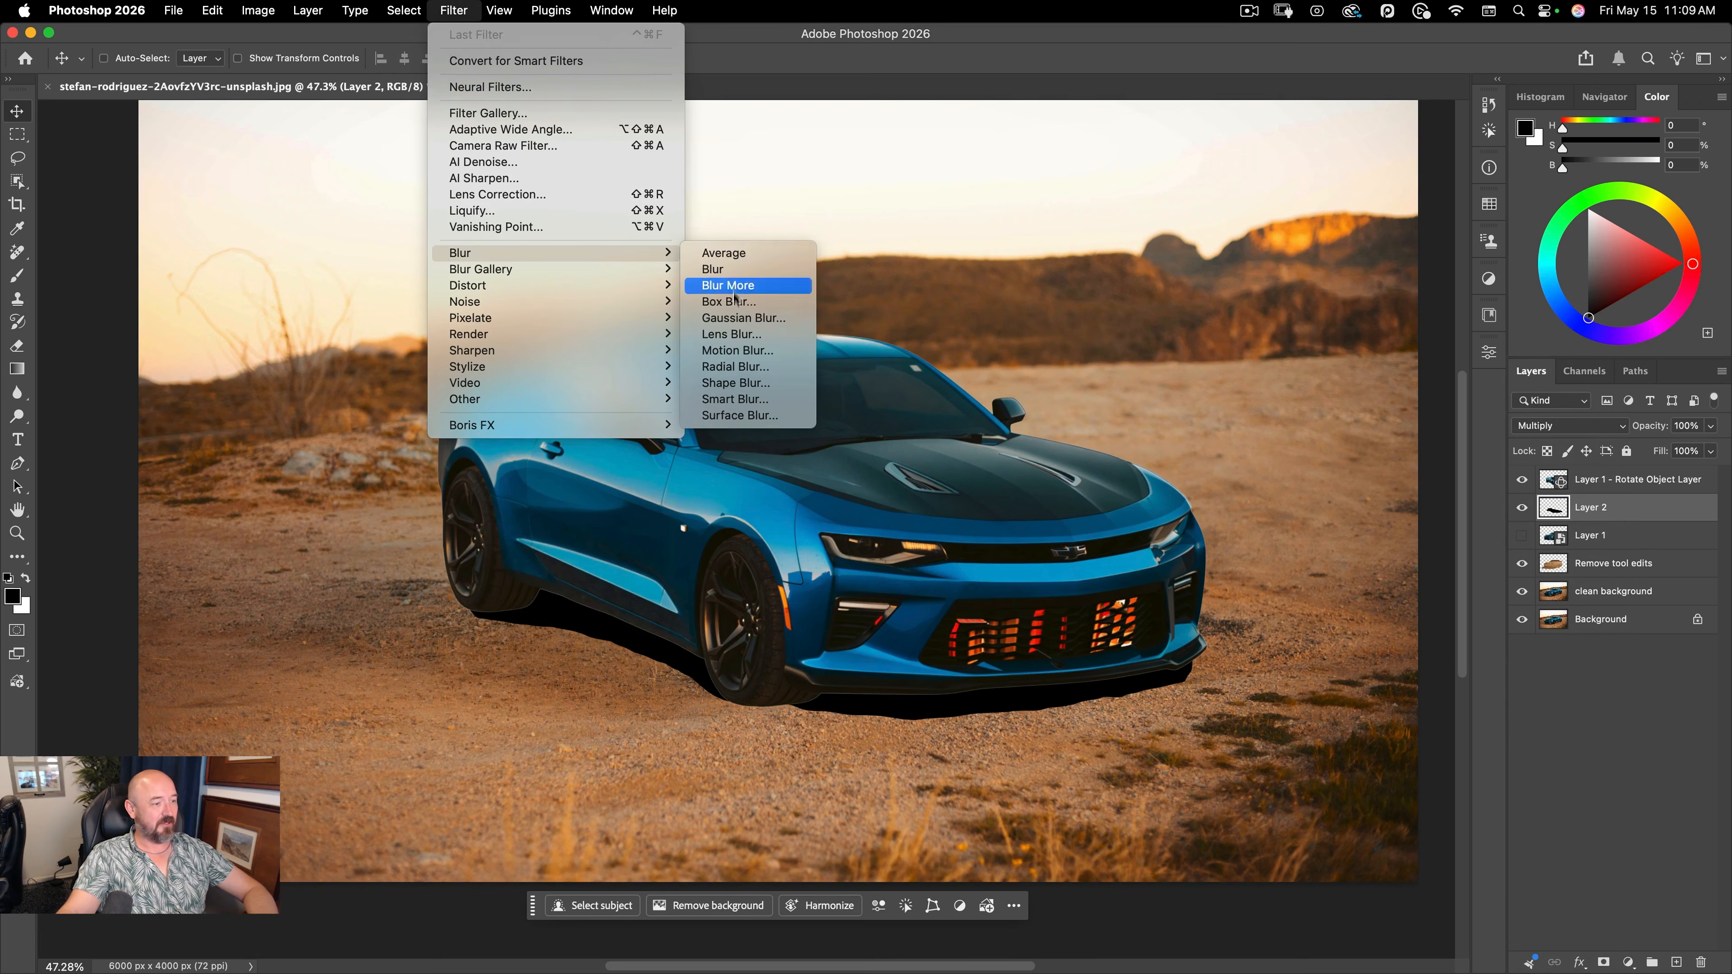
pyautogui.click(736, 318)
pyautogui.moveTo(1280, 508); pyautogui.dragTo(1329, 505)
pyautogui.click(1456, 261)
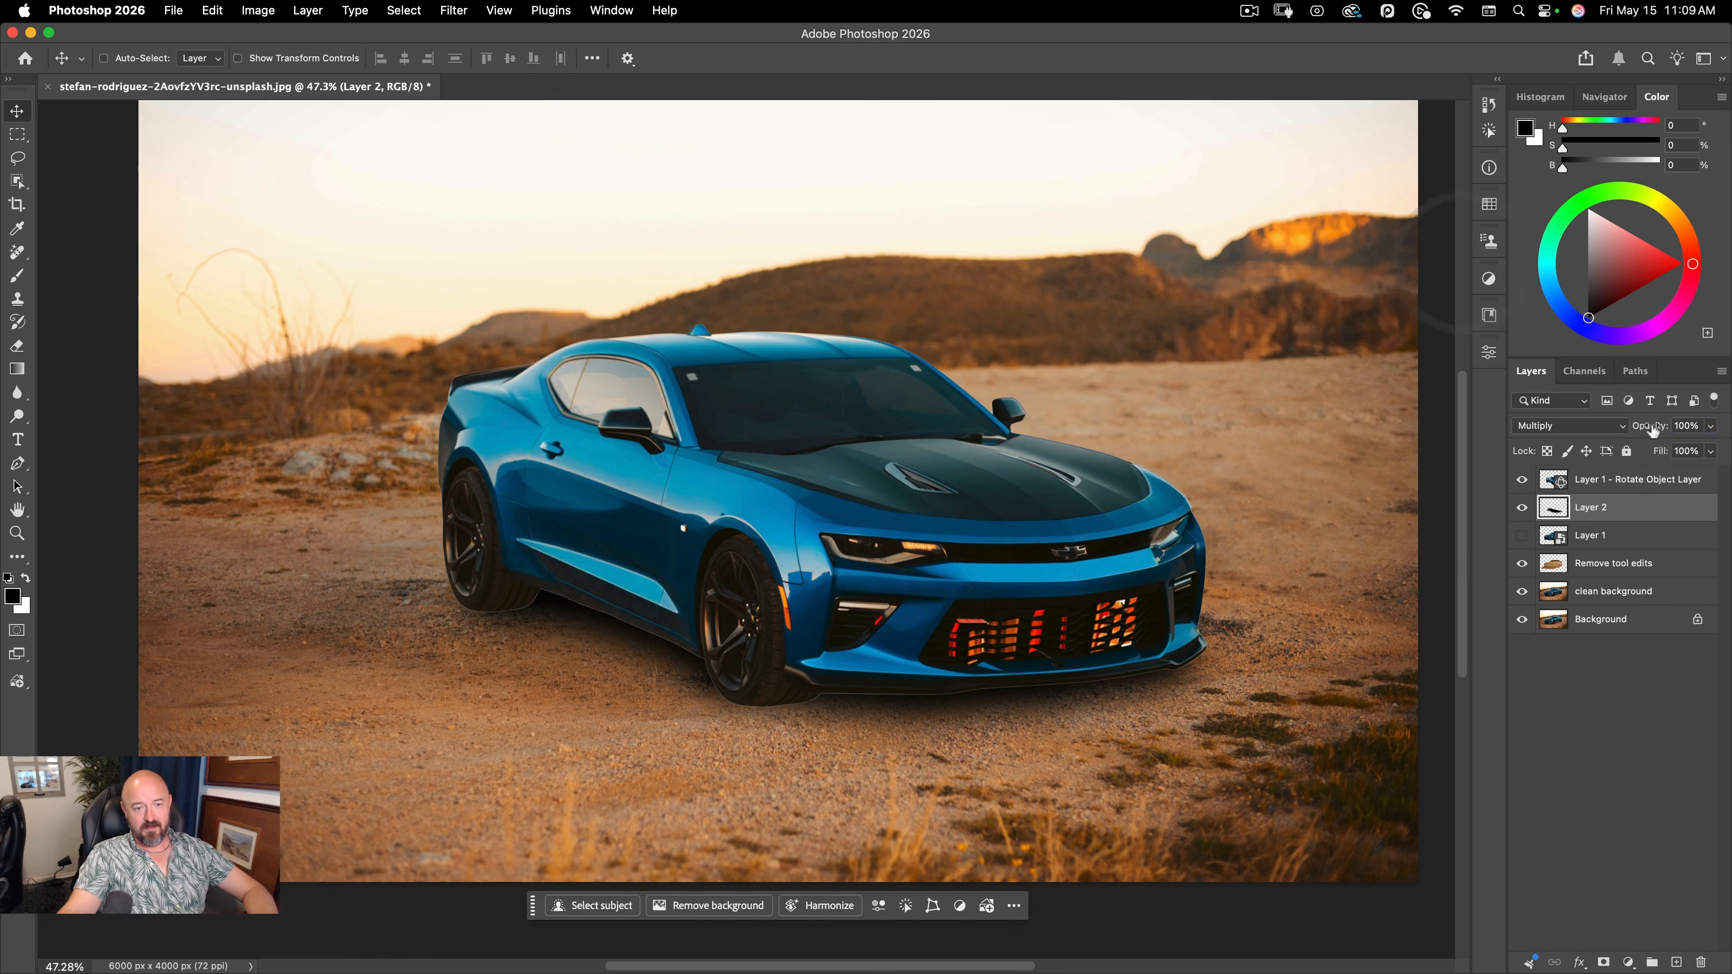
# - Set the shadow layer's opacity to 67%
pyautogui.press('6')
pyautogui.press('5')
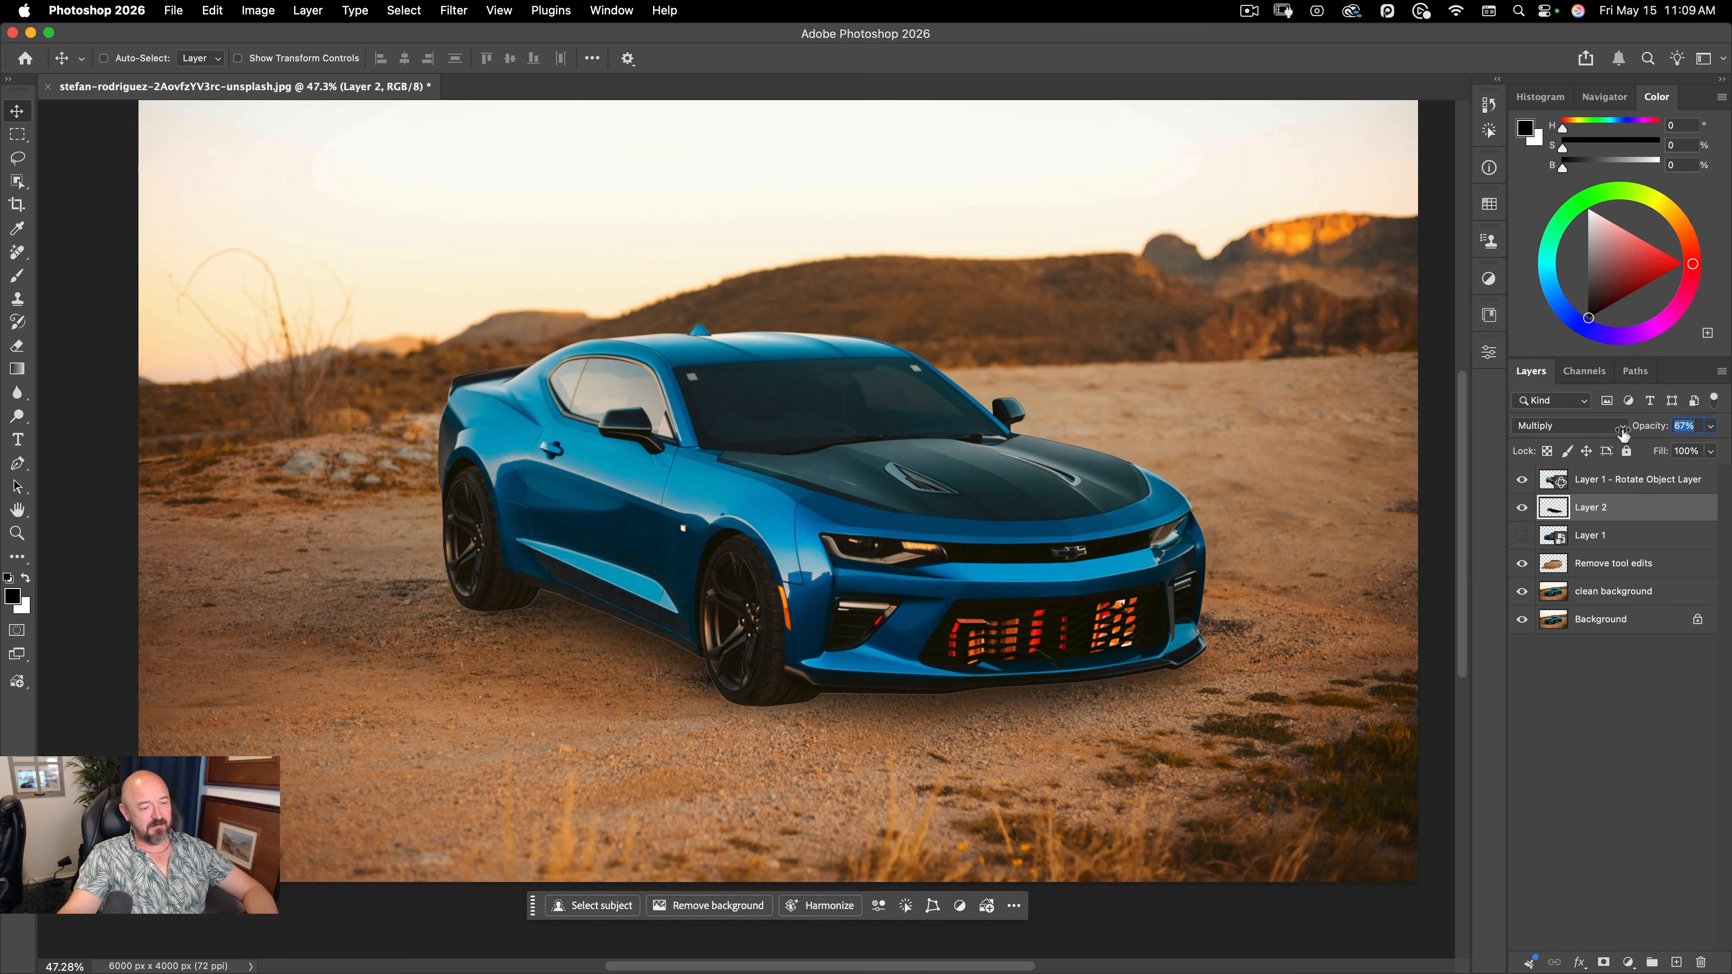
pyautogui.click(1266, 484)
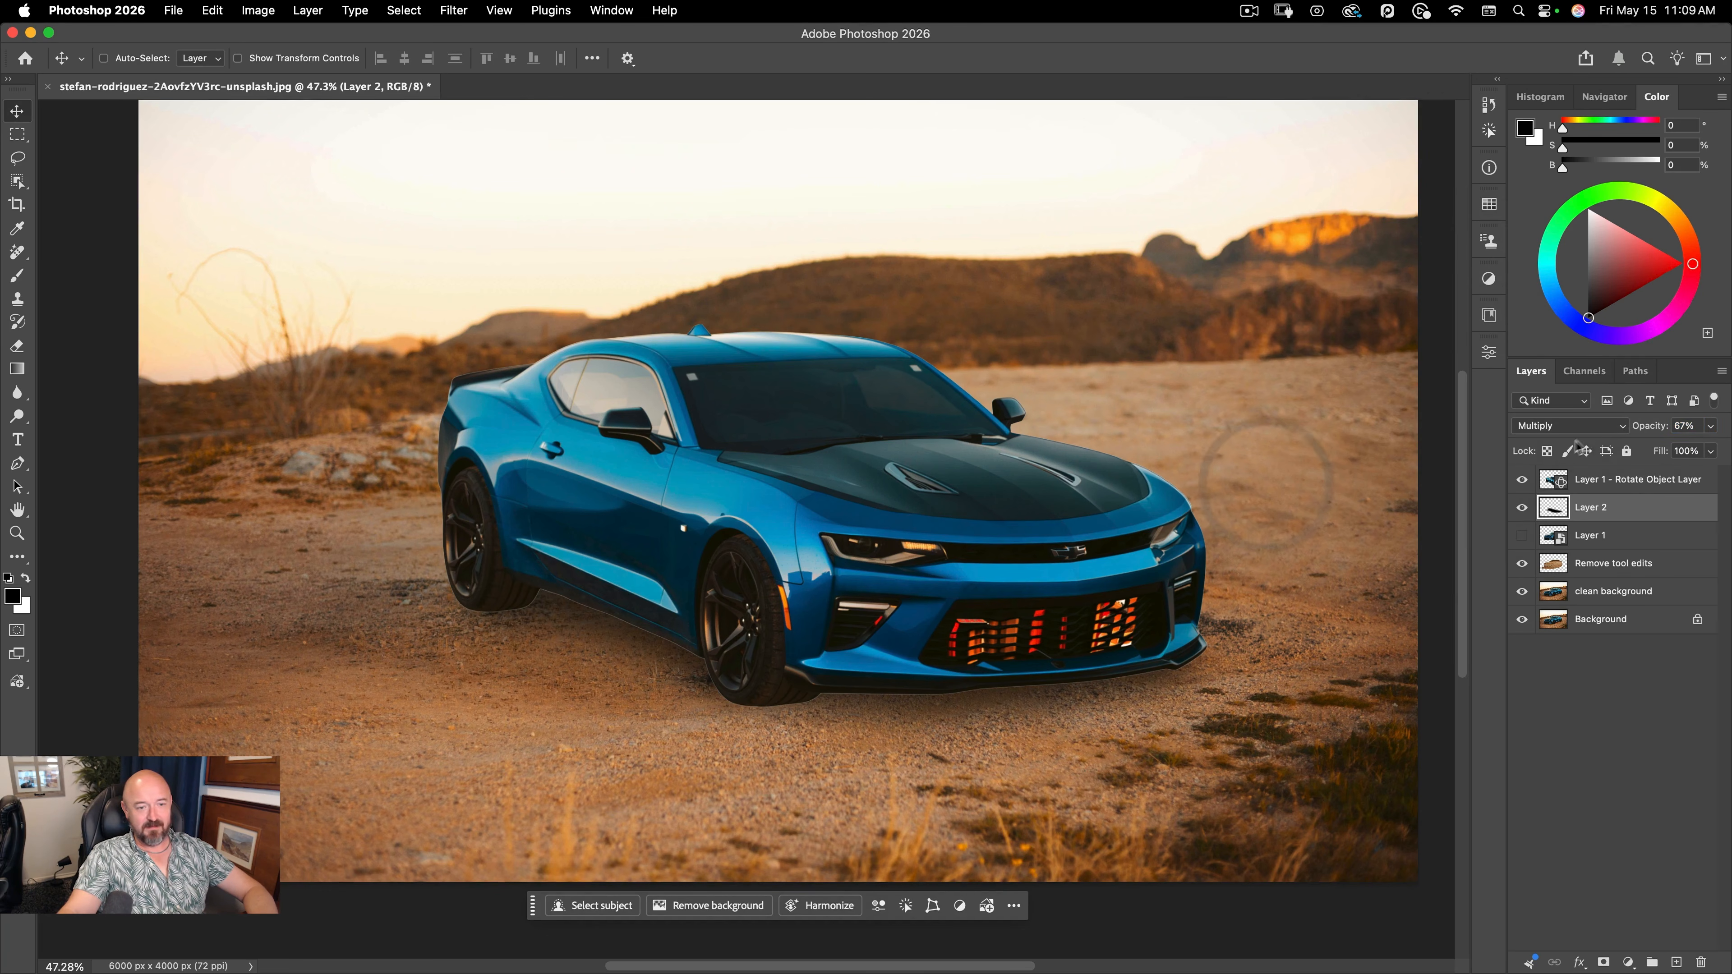
# - Load the Rotate Object layer's outline as a selection and contract it by 2 pixels to exclude the light edge fringe
pyautogui.moveTo(551, 604); pyautogui.dragTo(808, 523)
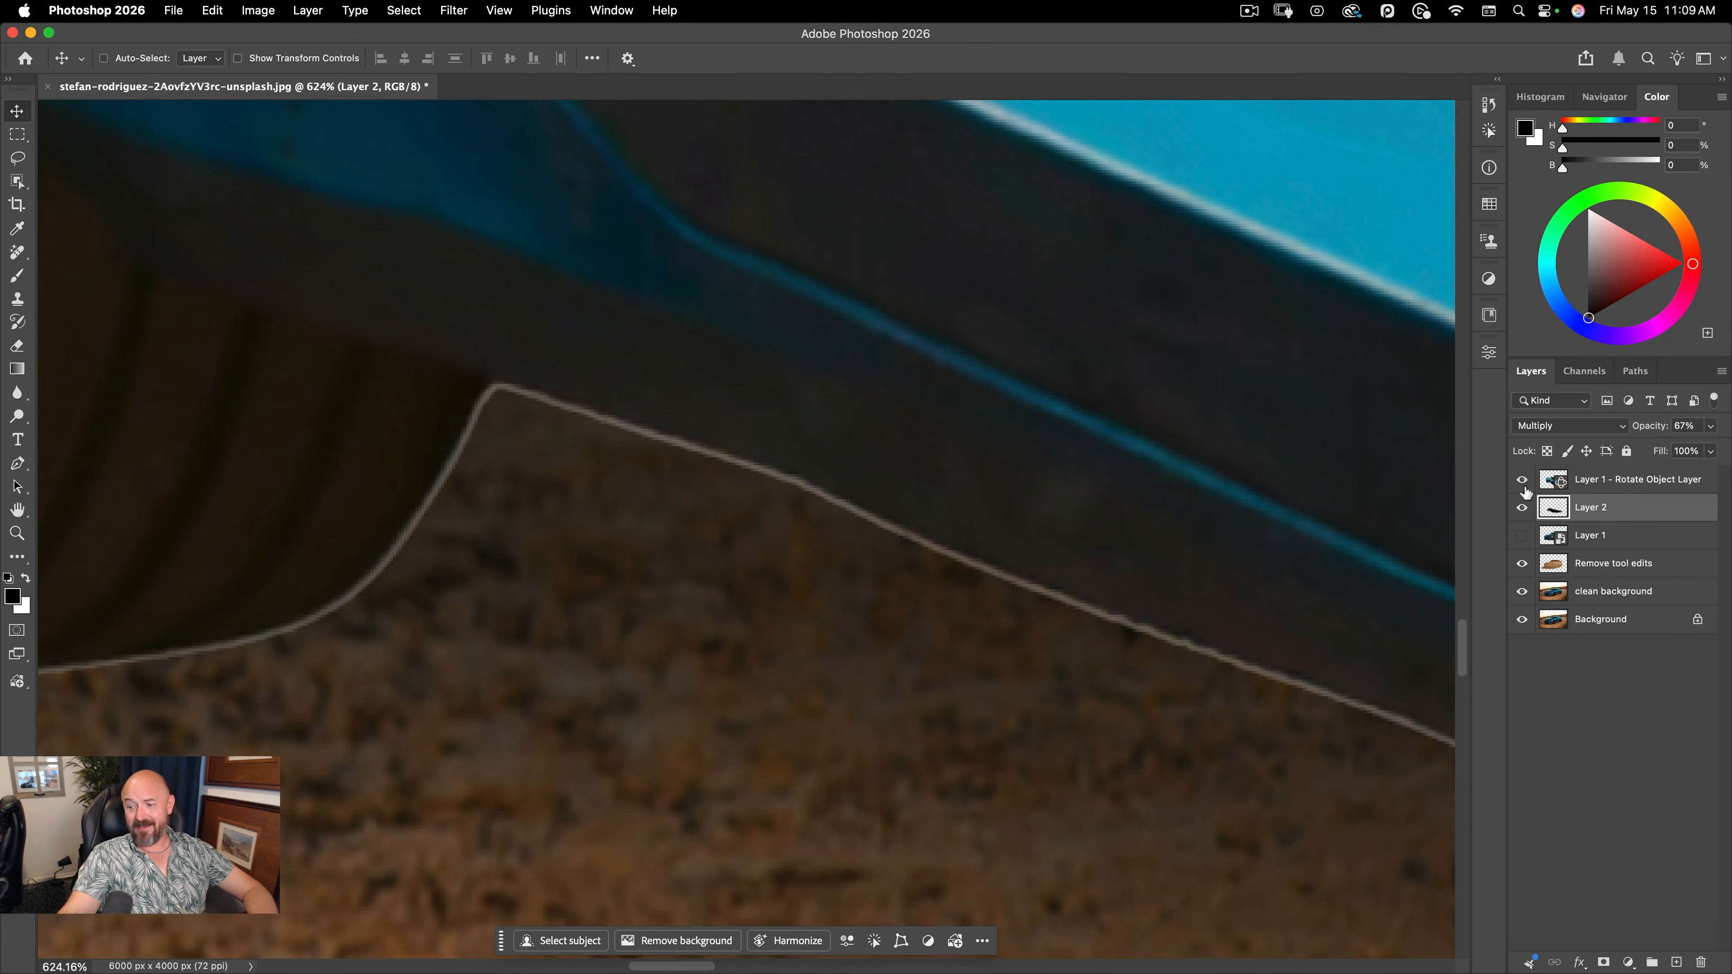
pyautogui.press('super')
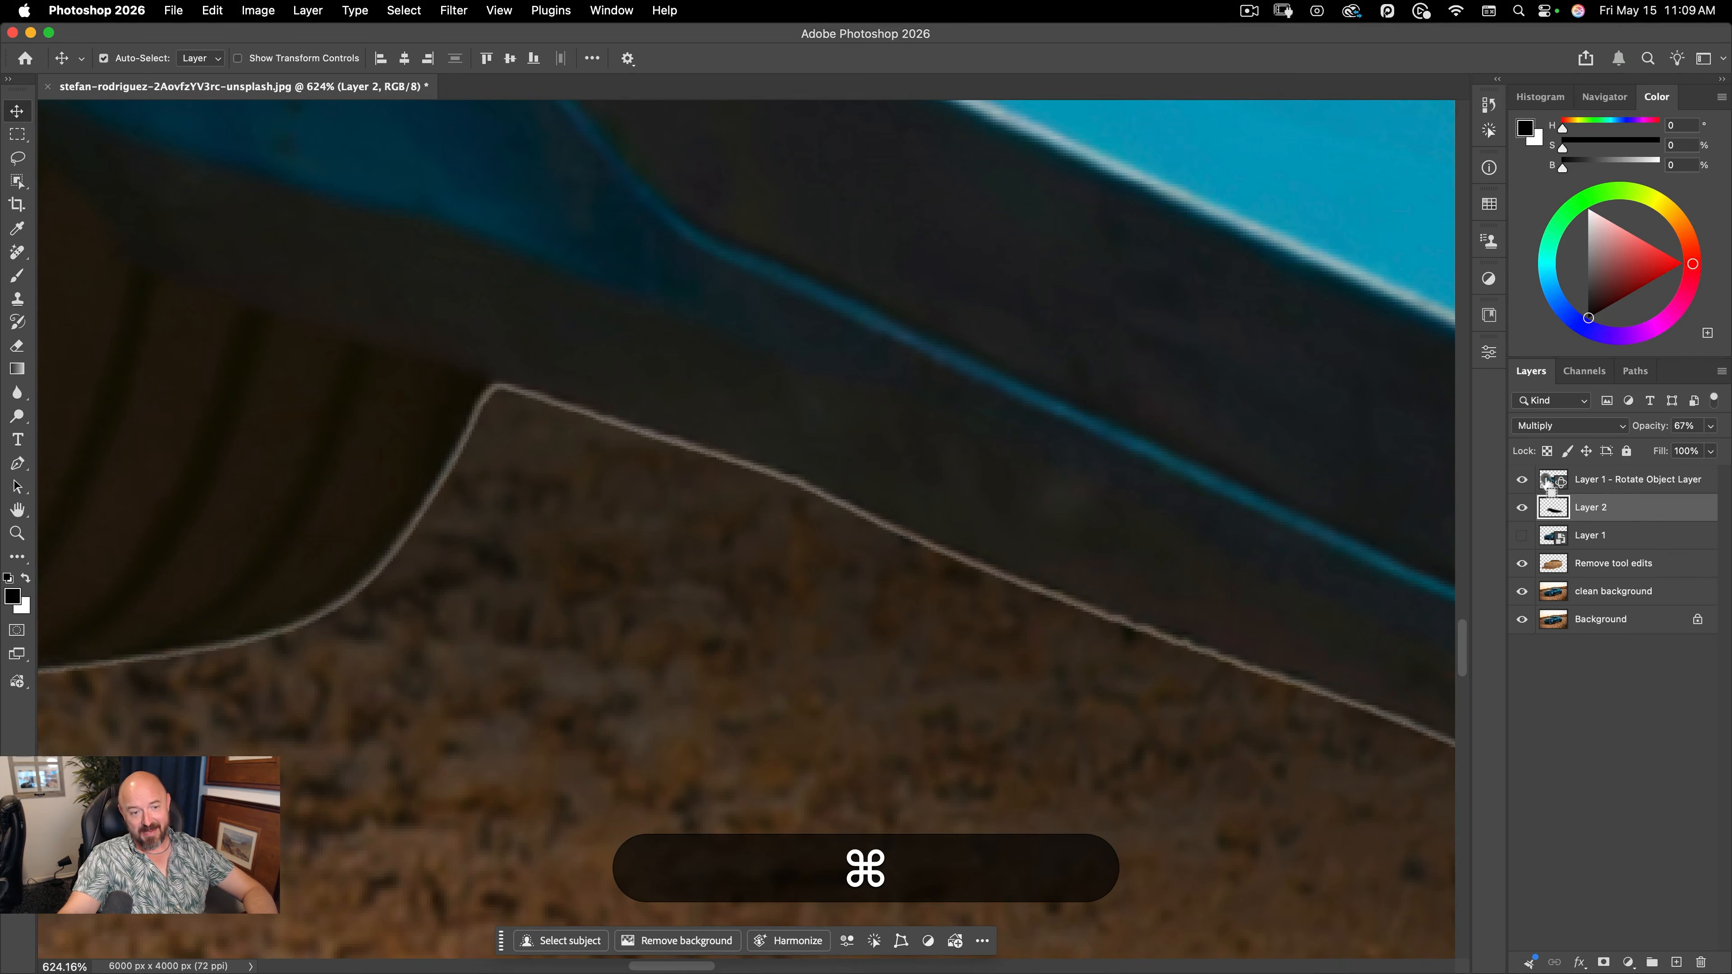
pyautogui.keyDown('super'); pyautogui.click(1551, 485); pyautogui.keyUp('super')
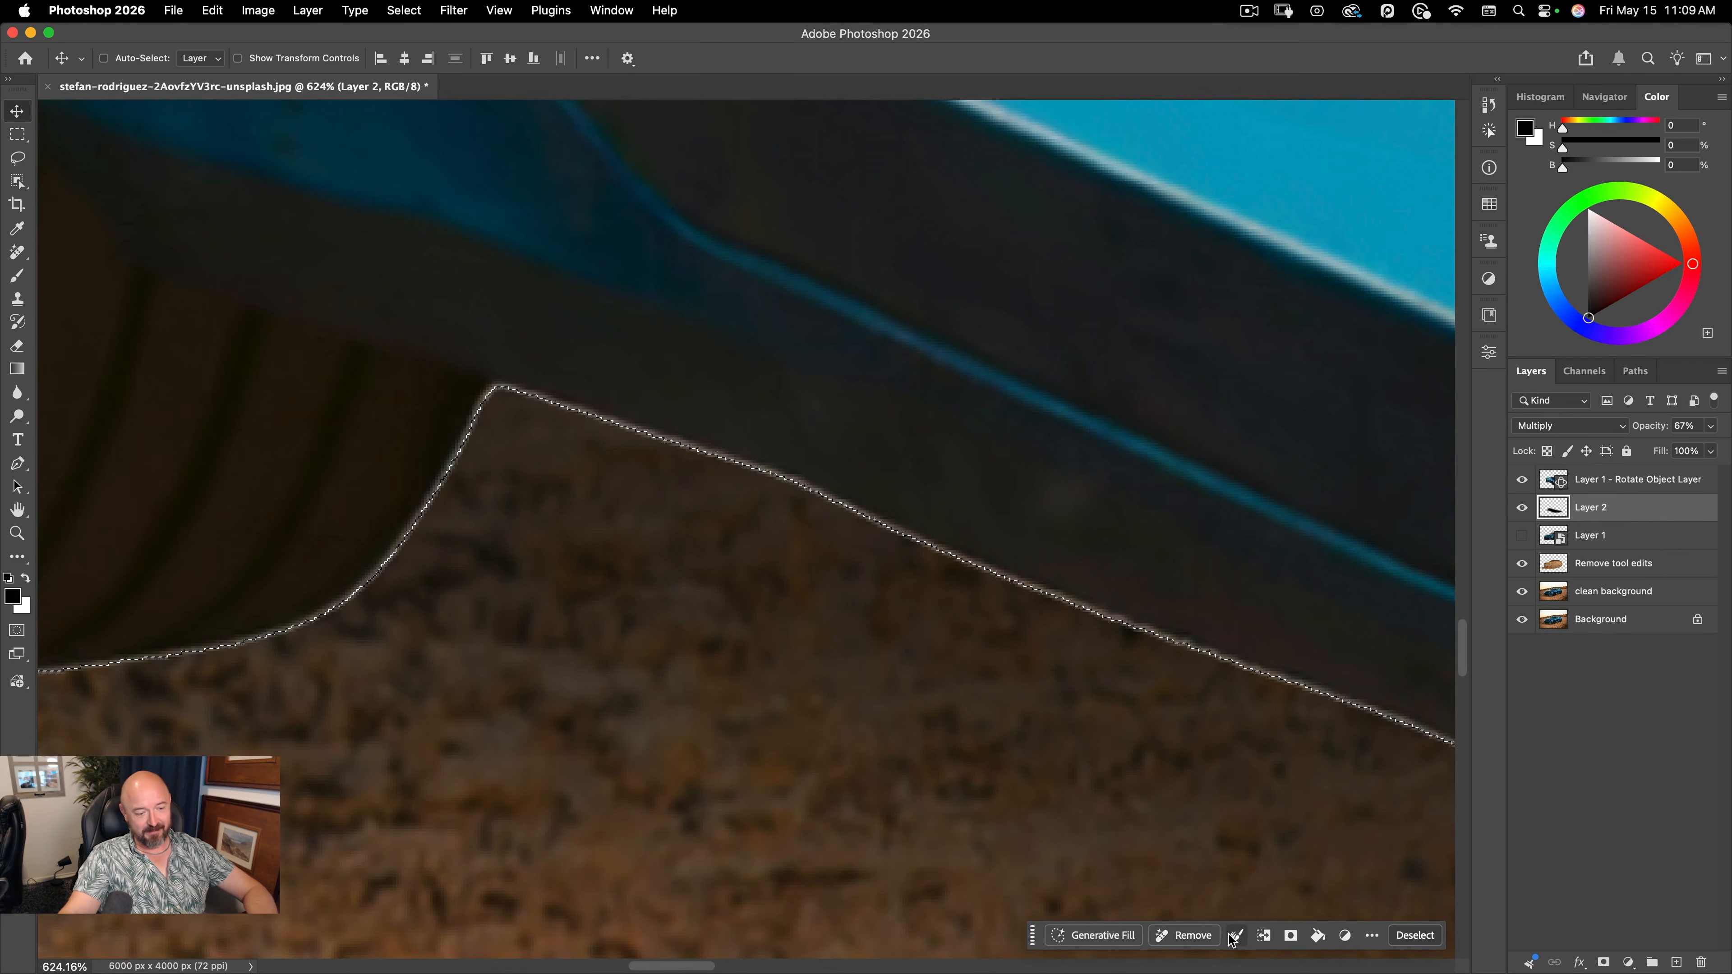
pyautogui.click(1263, 936)
pyautogui.click(1239, 863)
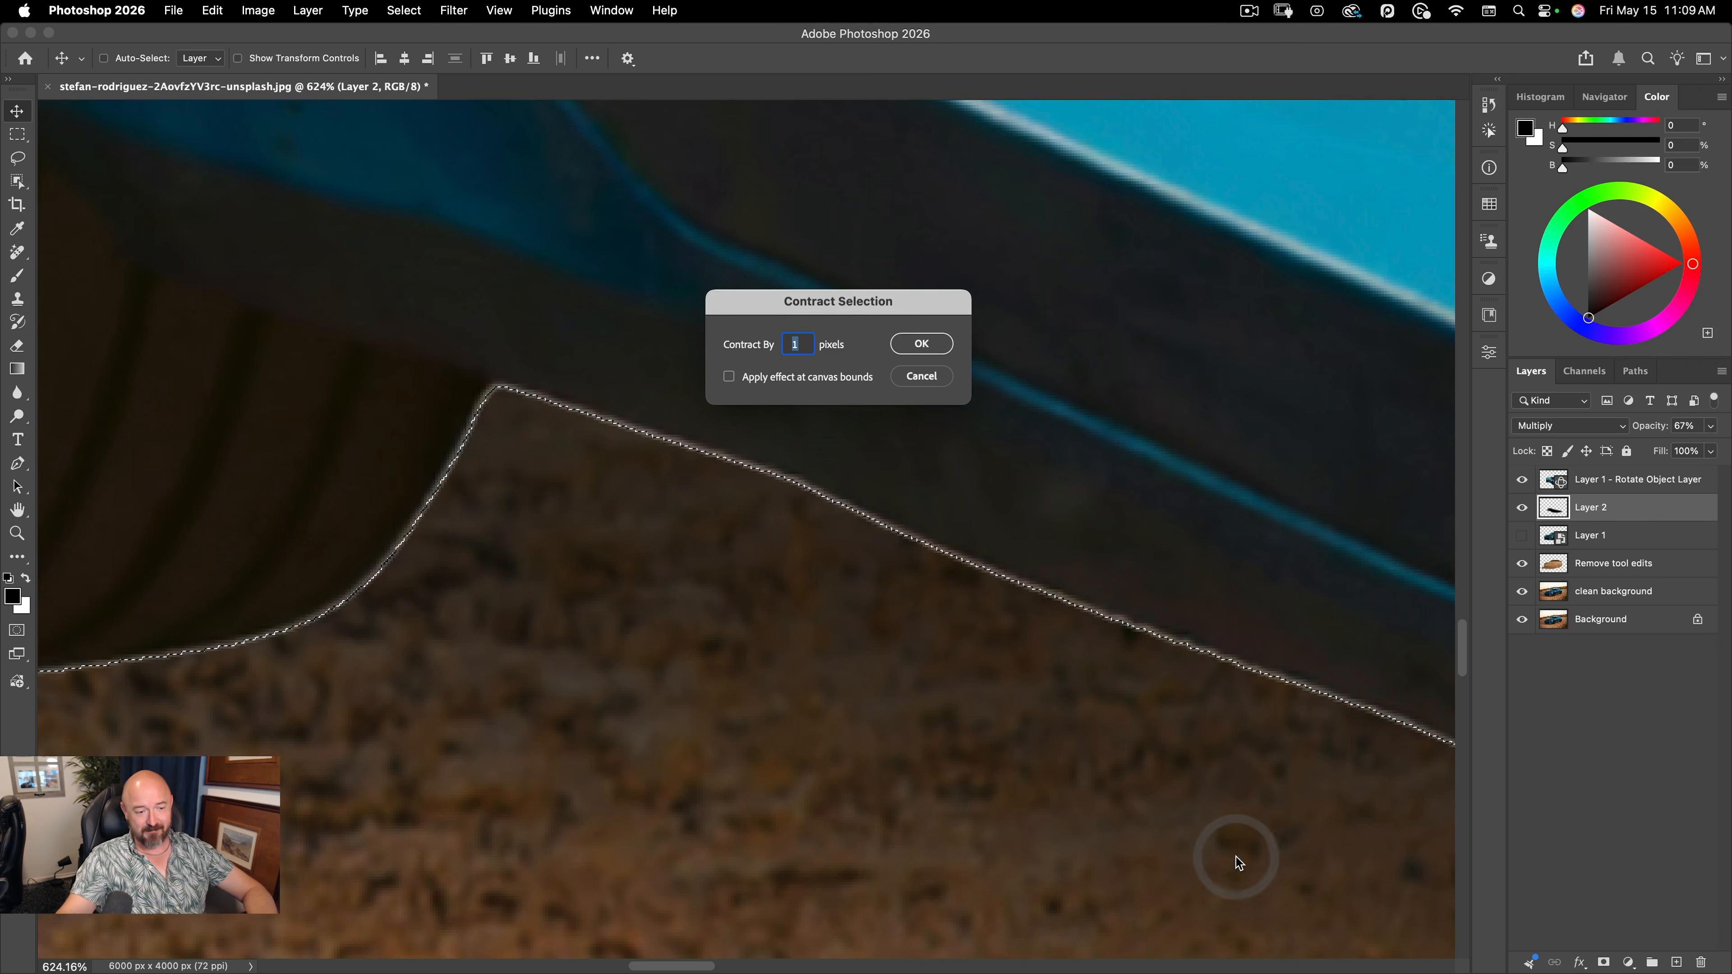
pyautogui.write('2')
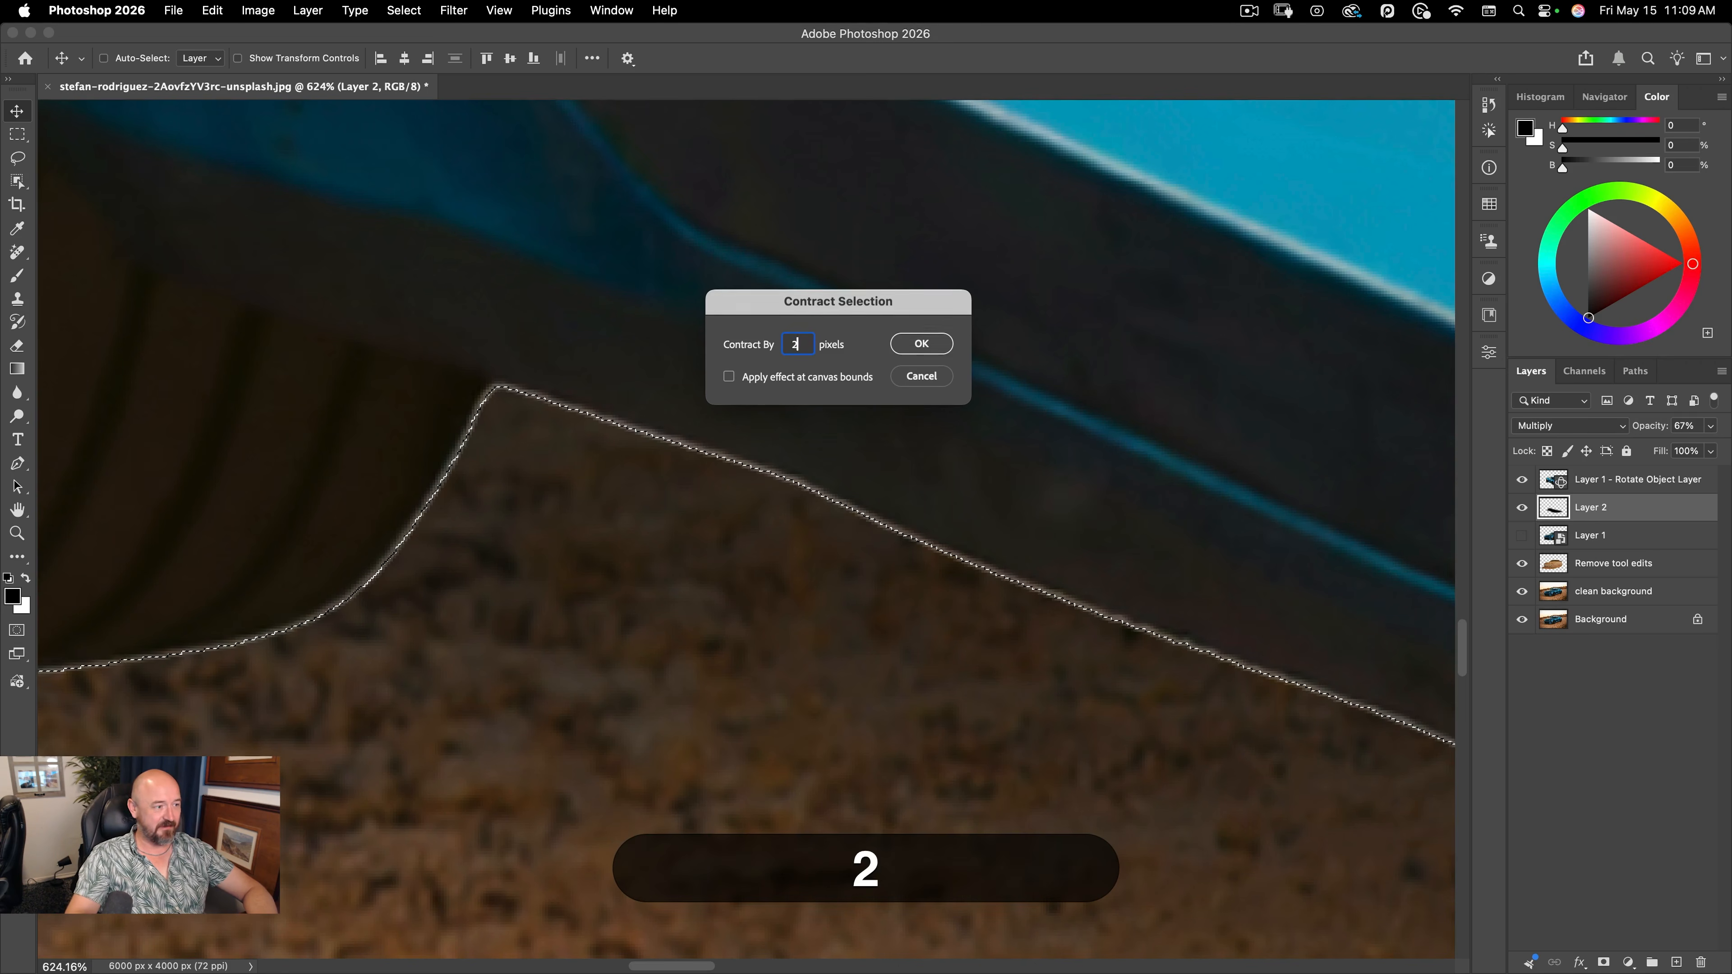
pyautogui.press('Return')
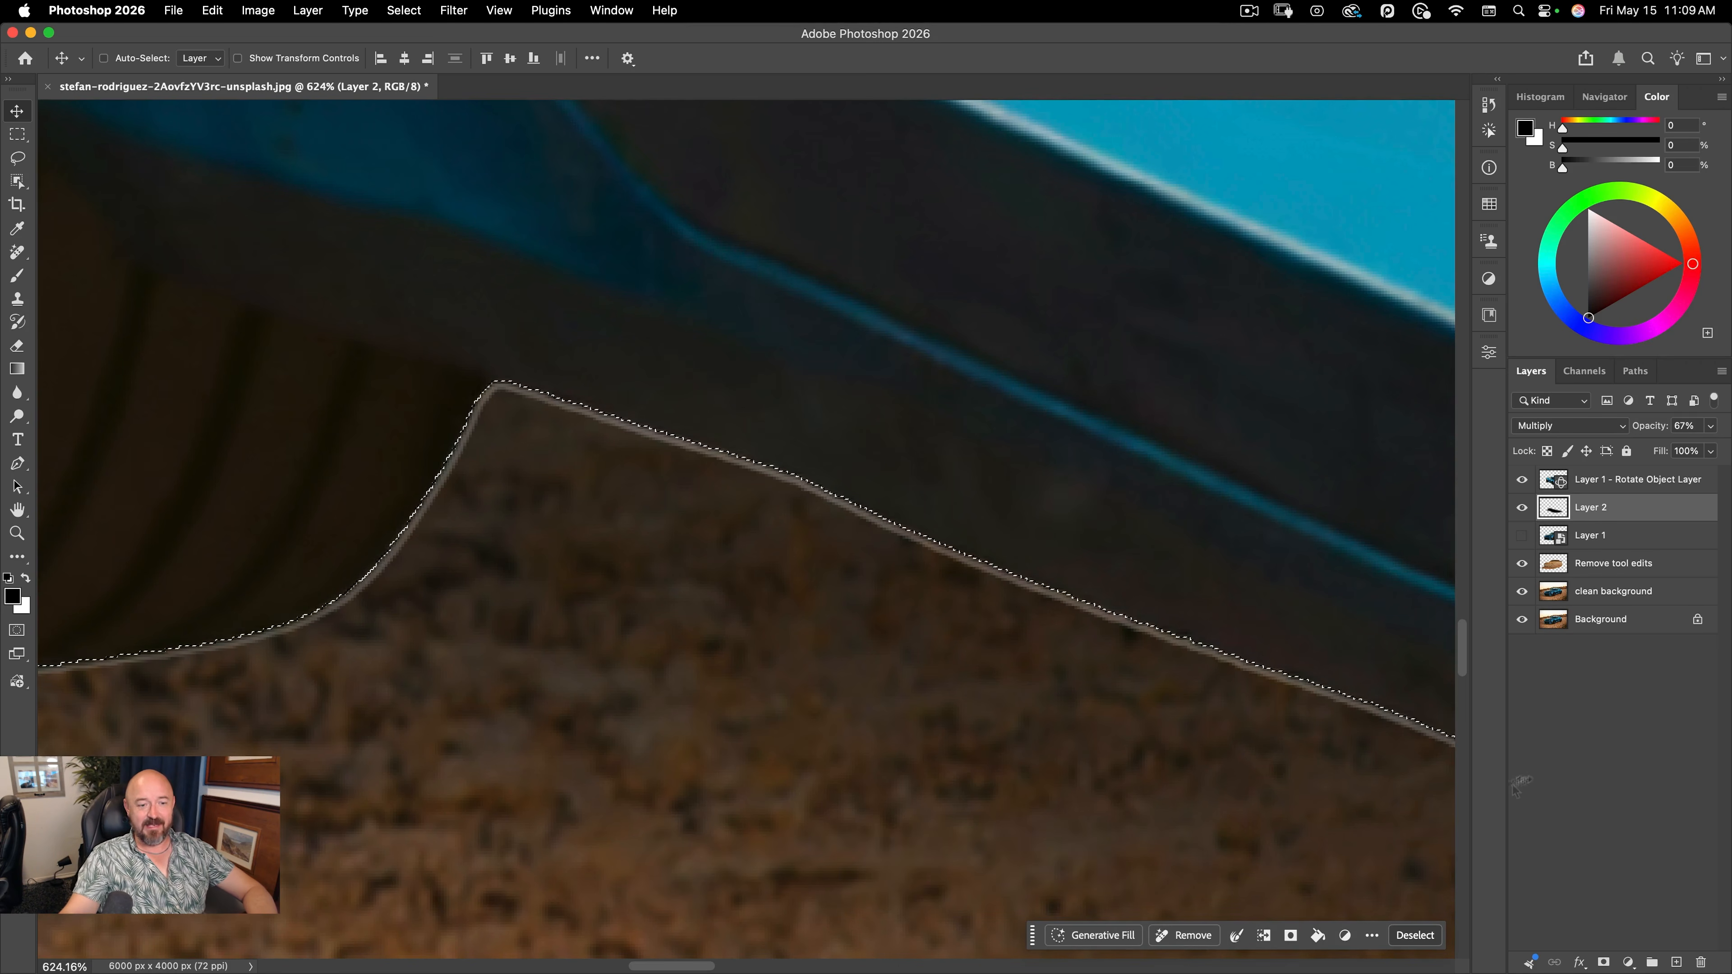
# - Add a layer mask to the Rotate Object layer from the contracted selection
pyautogui.click(1563, 479)
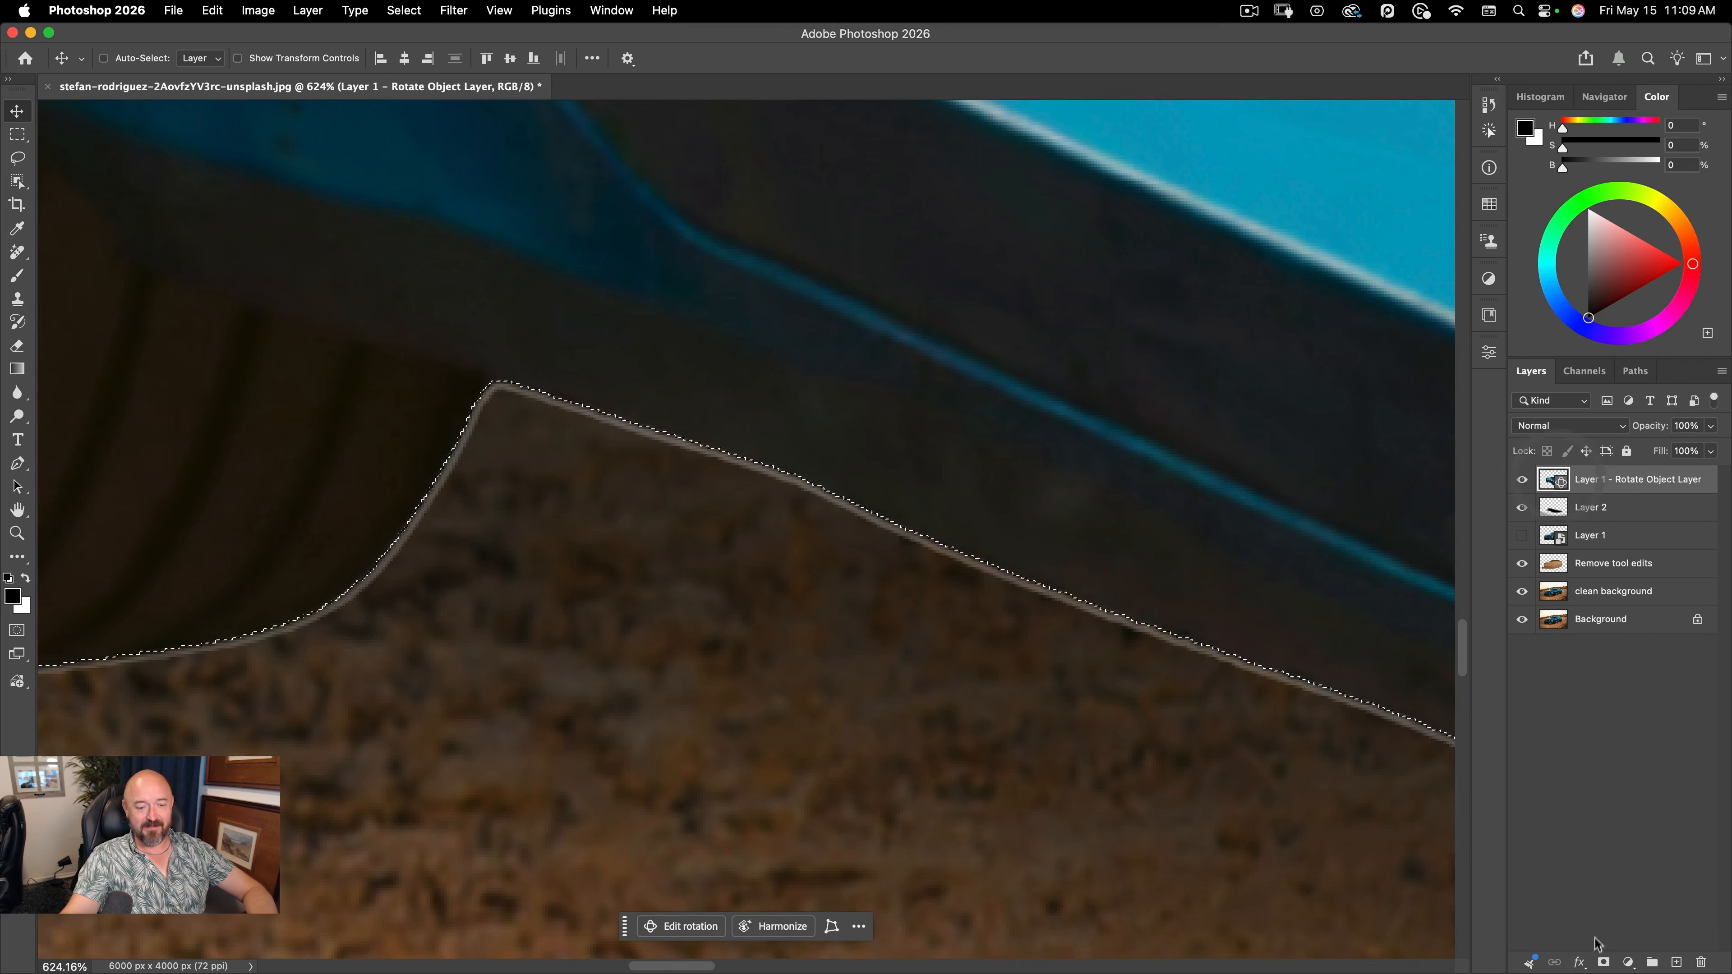
pyautogui.click(1603, 961)
pyautogui.press('cmd+0')
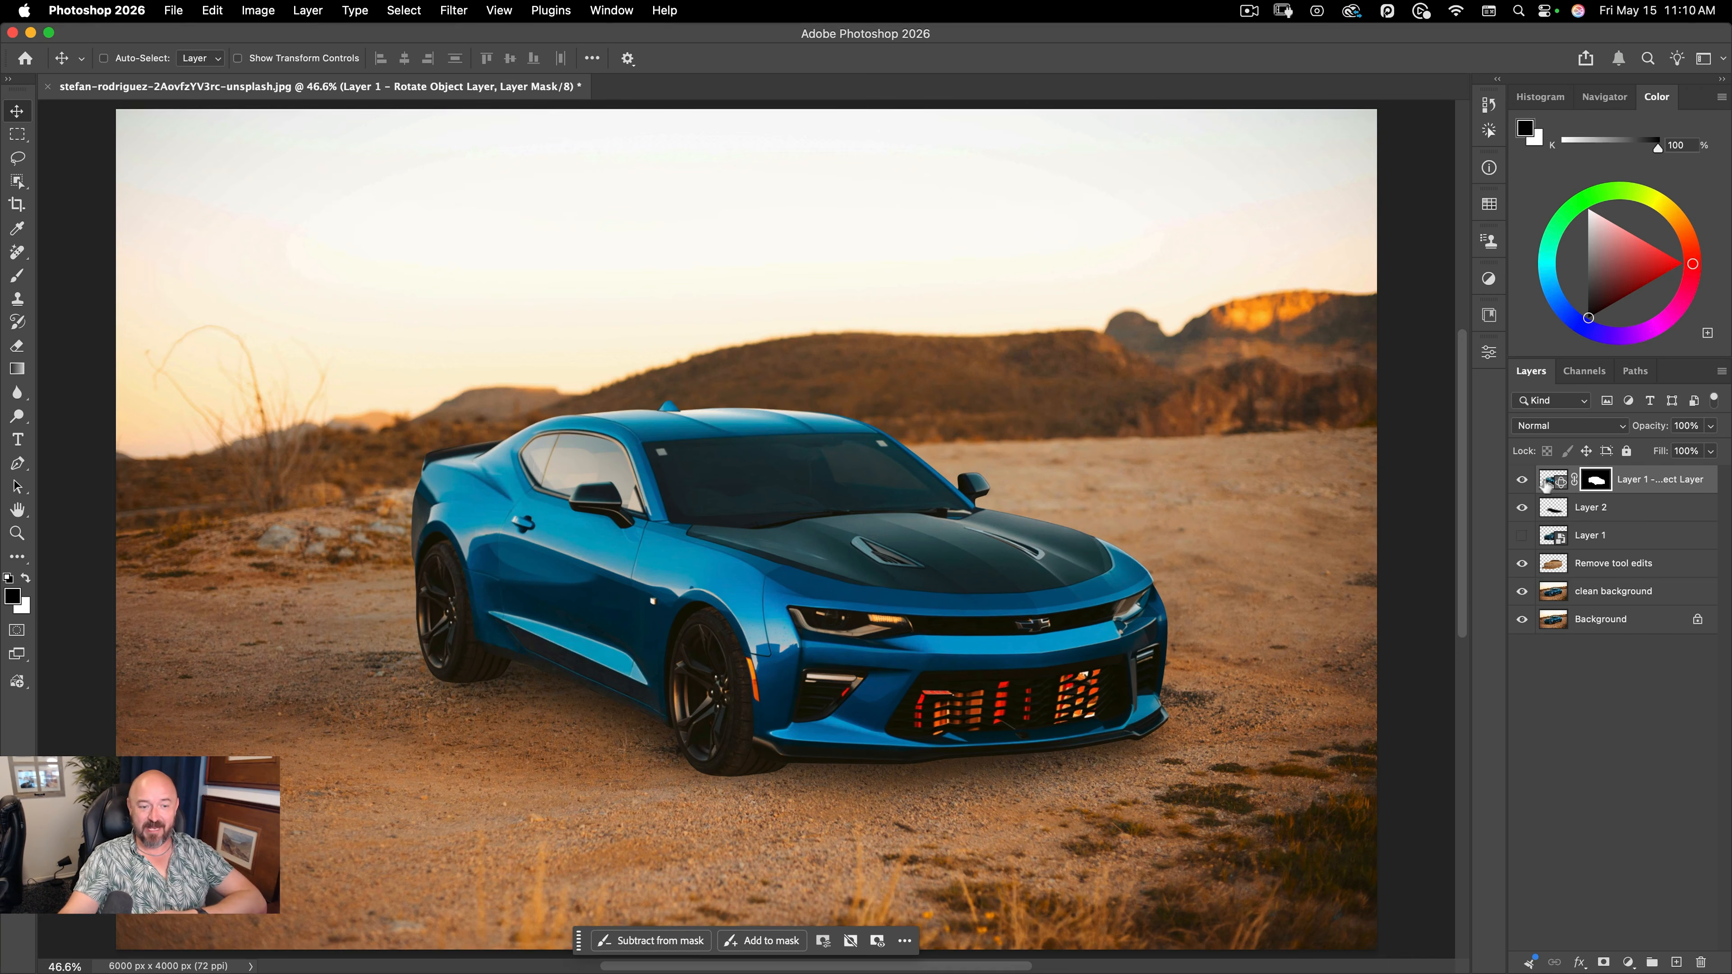
# - Compare the rotated car with the original by toggling the visibility of the Rotate Object layer, the shadow on Layer 2 and Layer 1
pyautogui.click(1521, 479)
pyautogui.click(1521, 535)
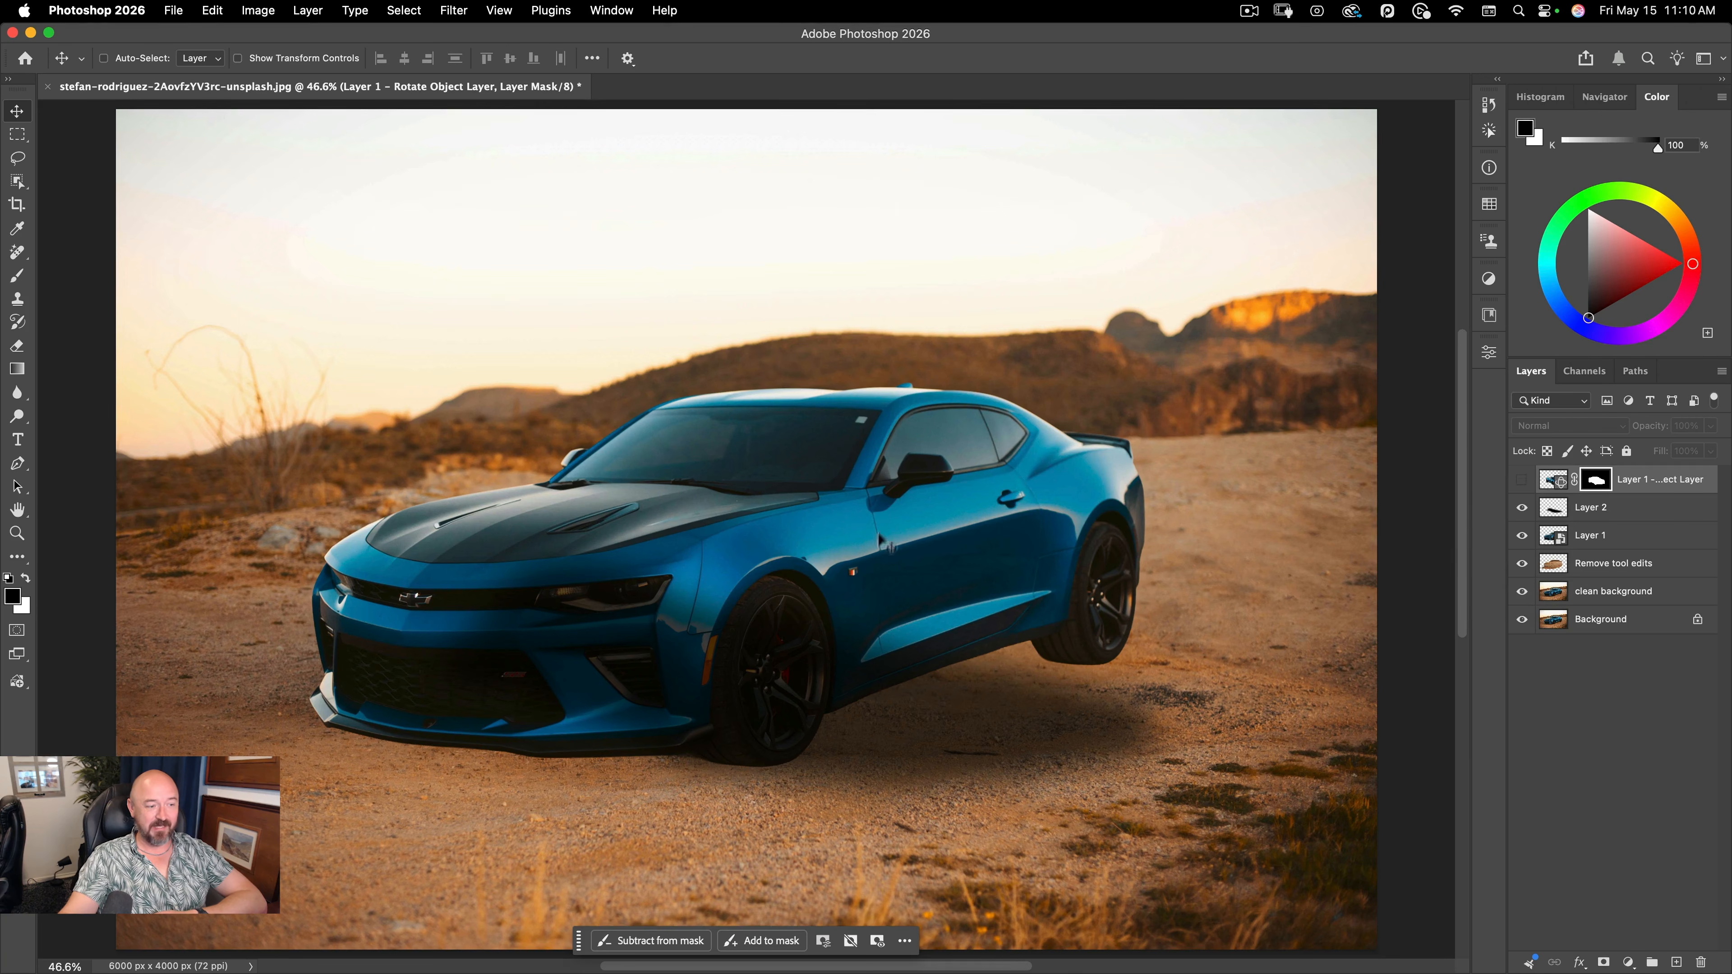
pyautogui.click(1522, 479)
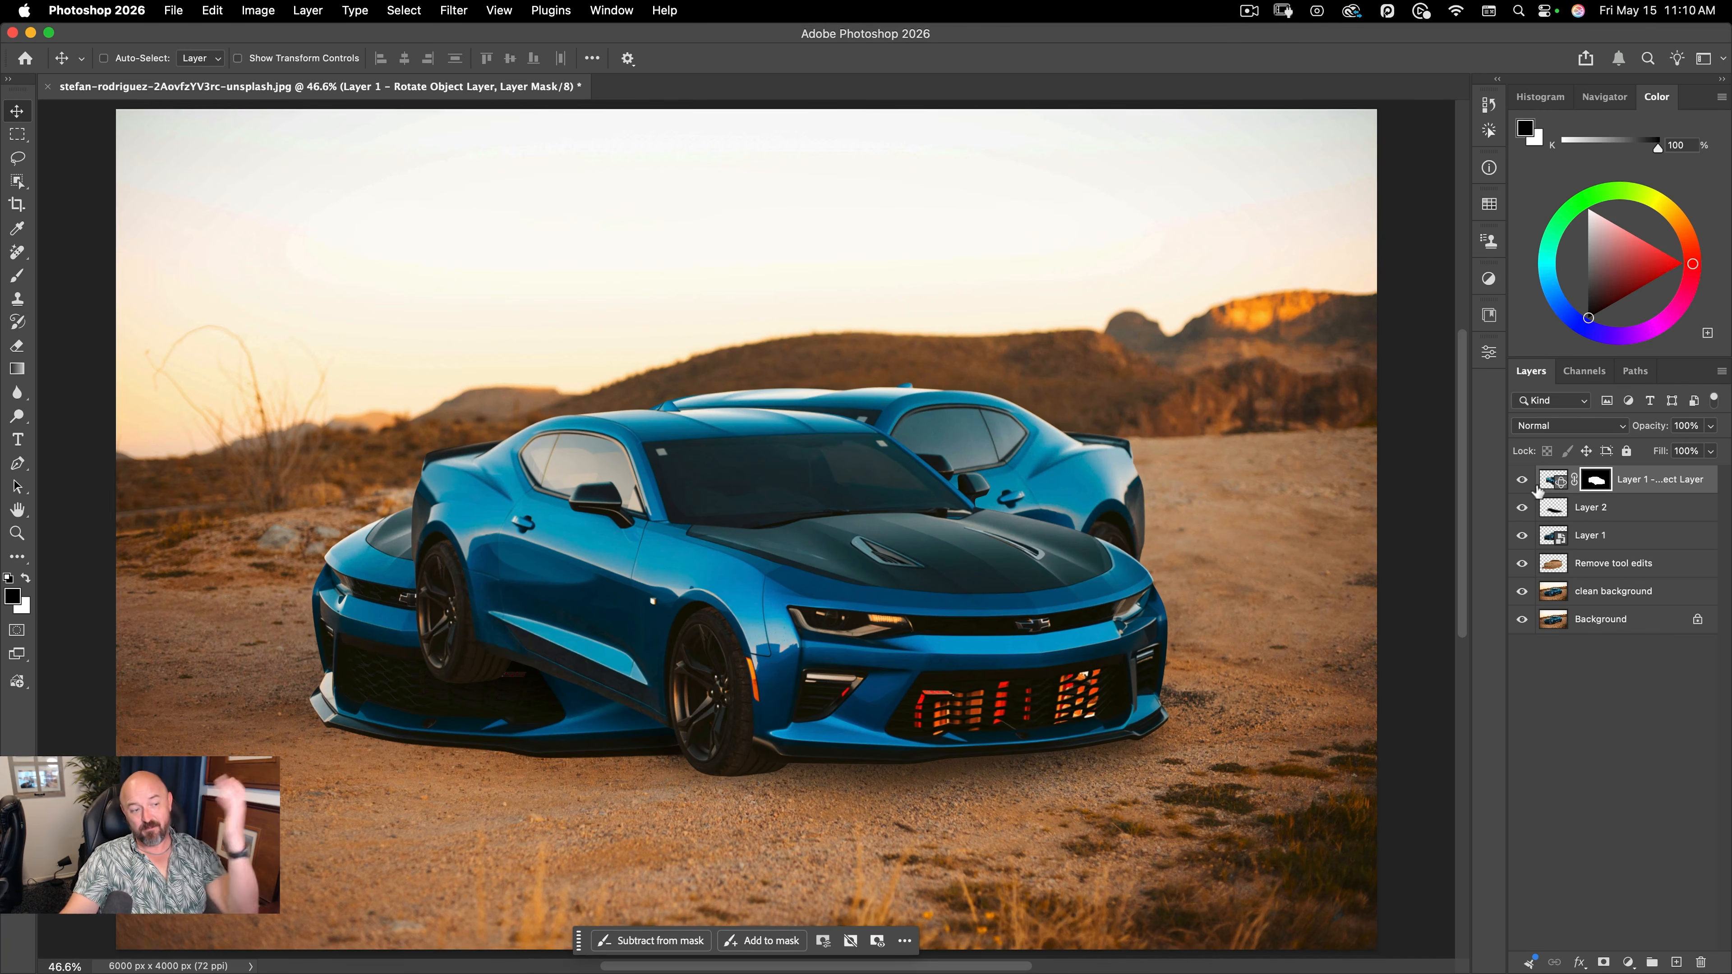
pyautogui.click(1522, 507)
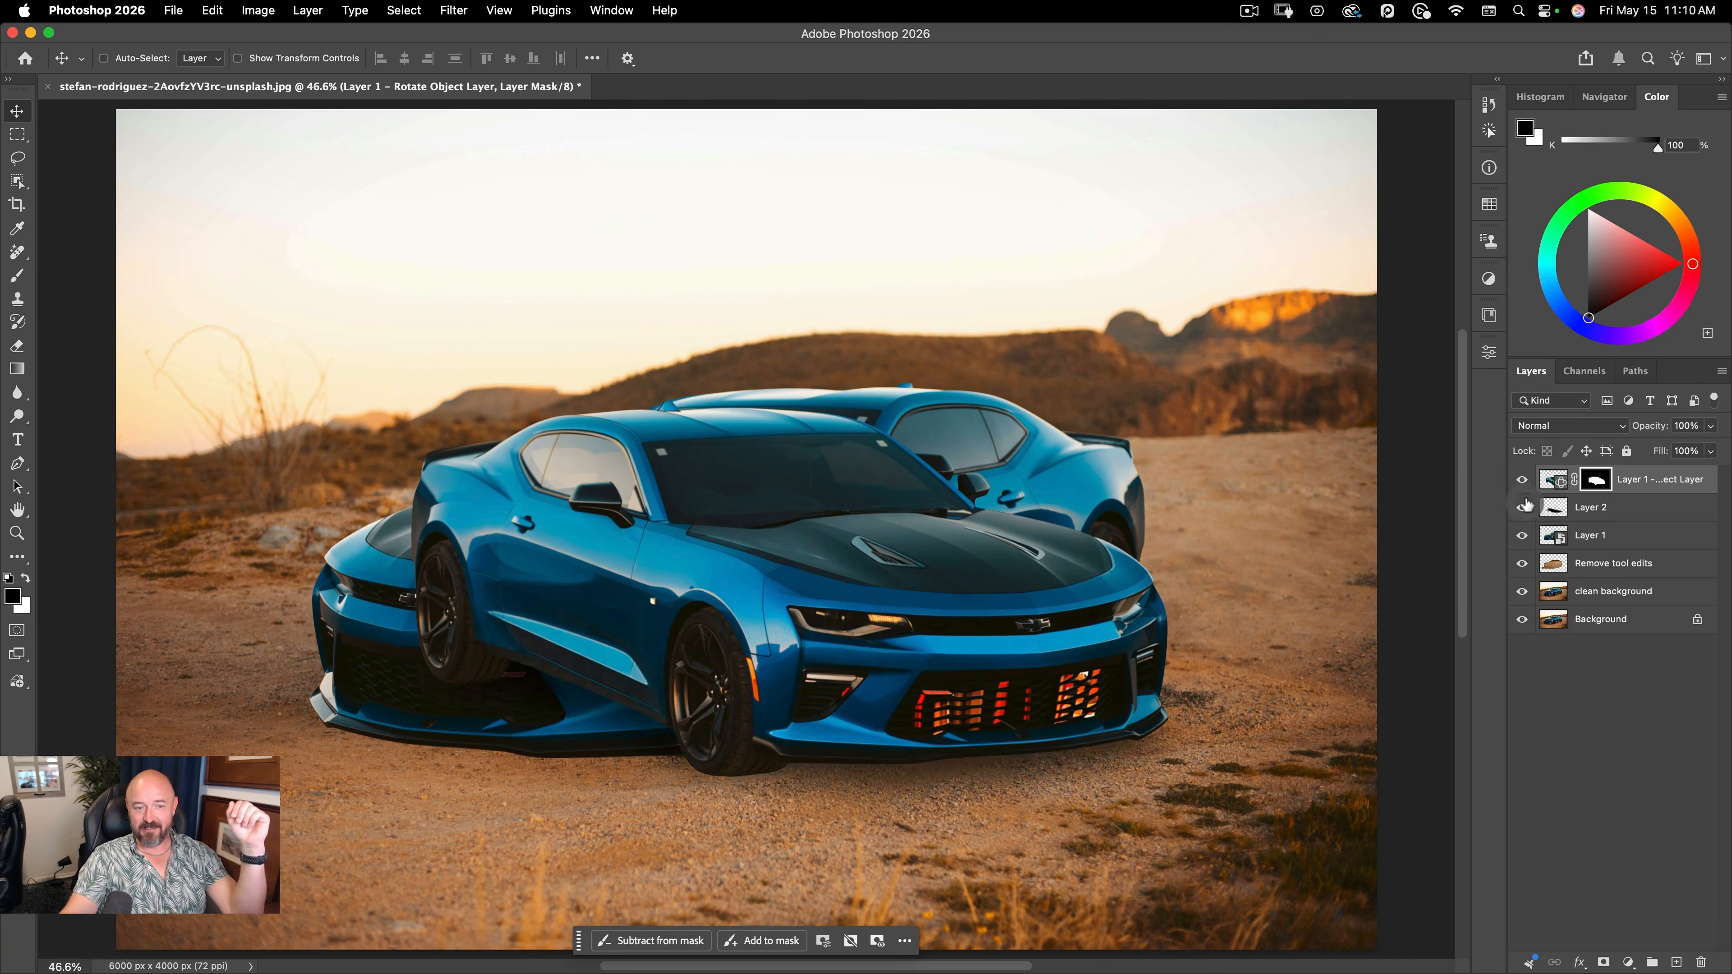
pyautogui.click(1521, 536)
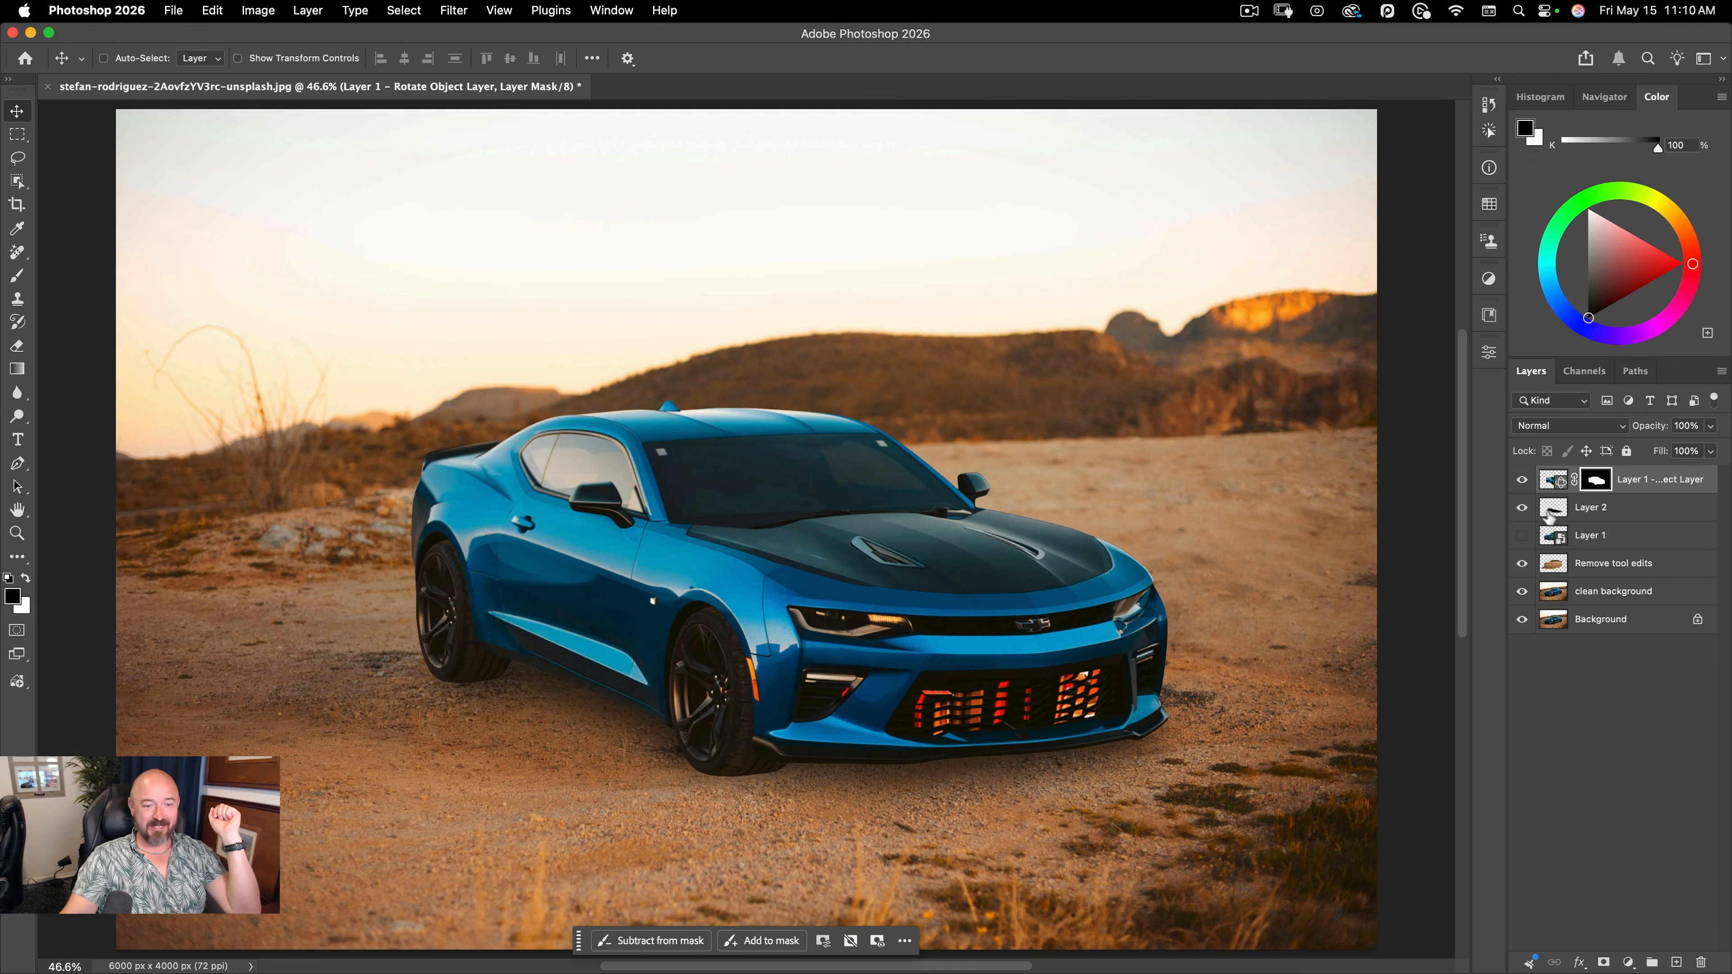
pyautogui.click(1521, 480)
pyautogui.click(1522, 535)
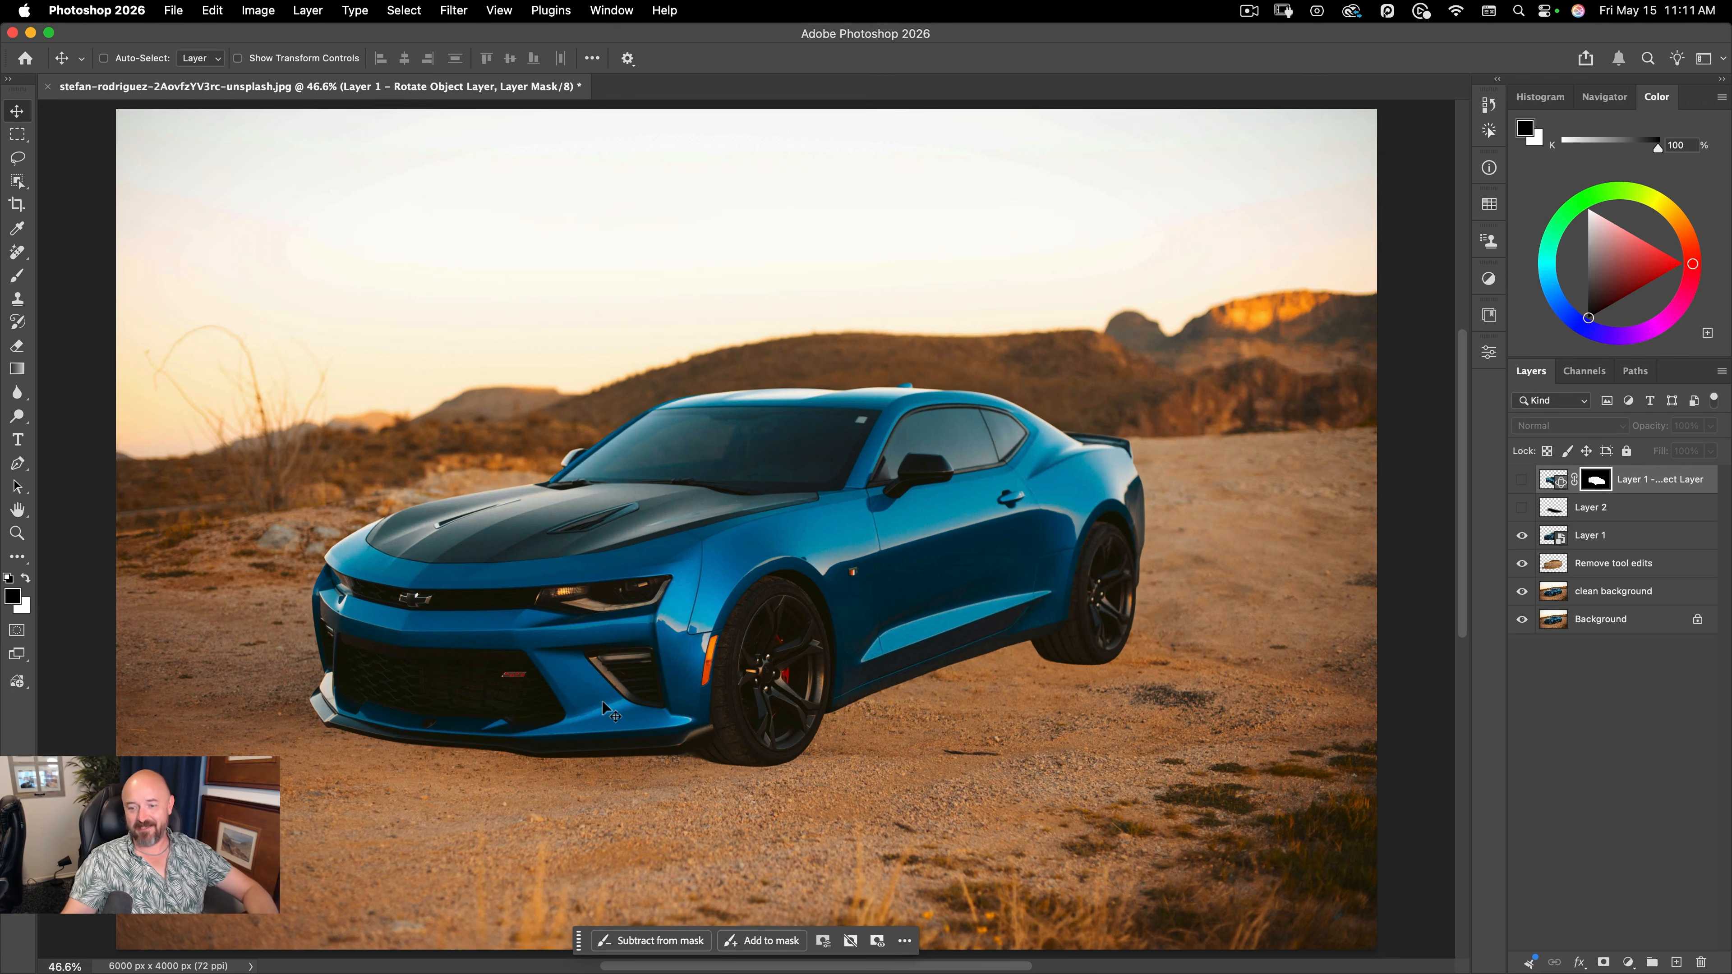
# - Open person.psd from the meetup assets folder
pyautogui.press('super+o')
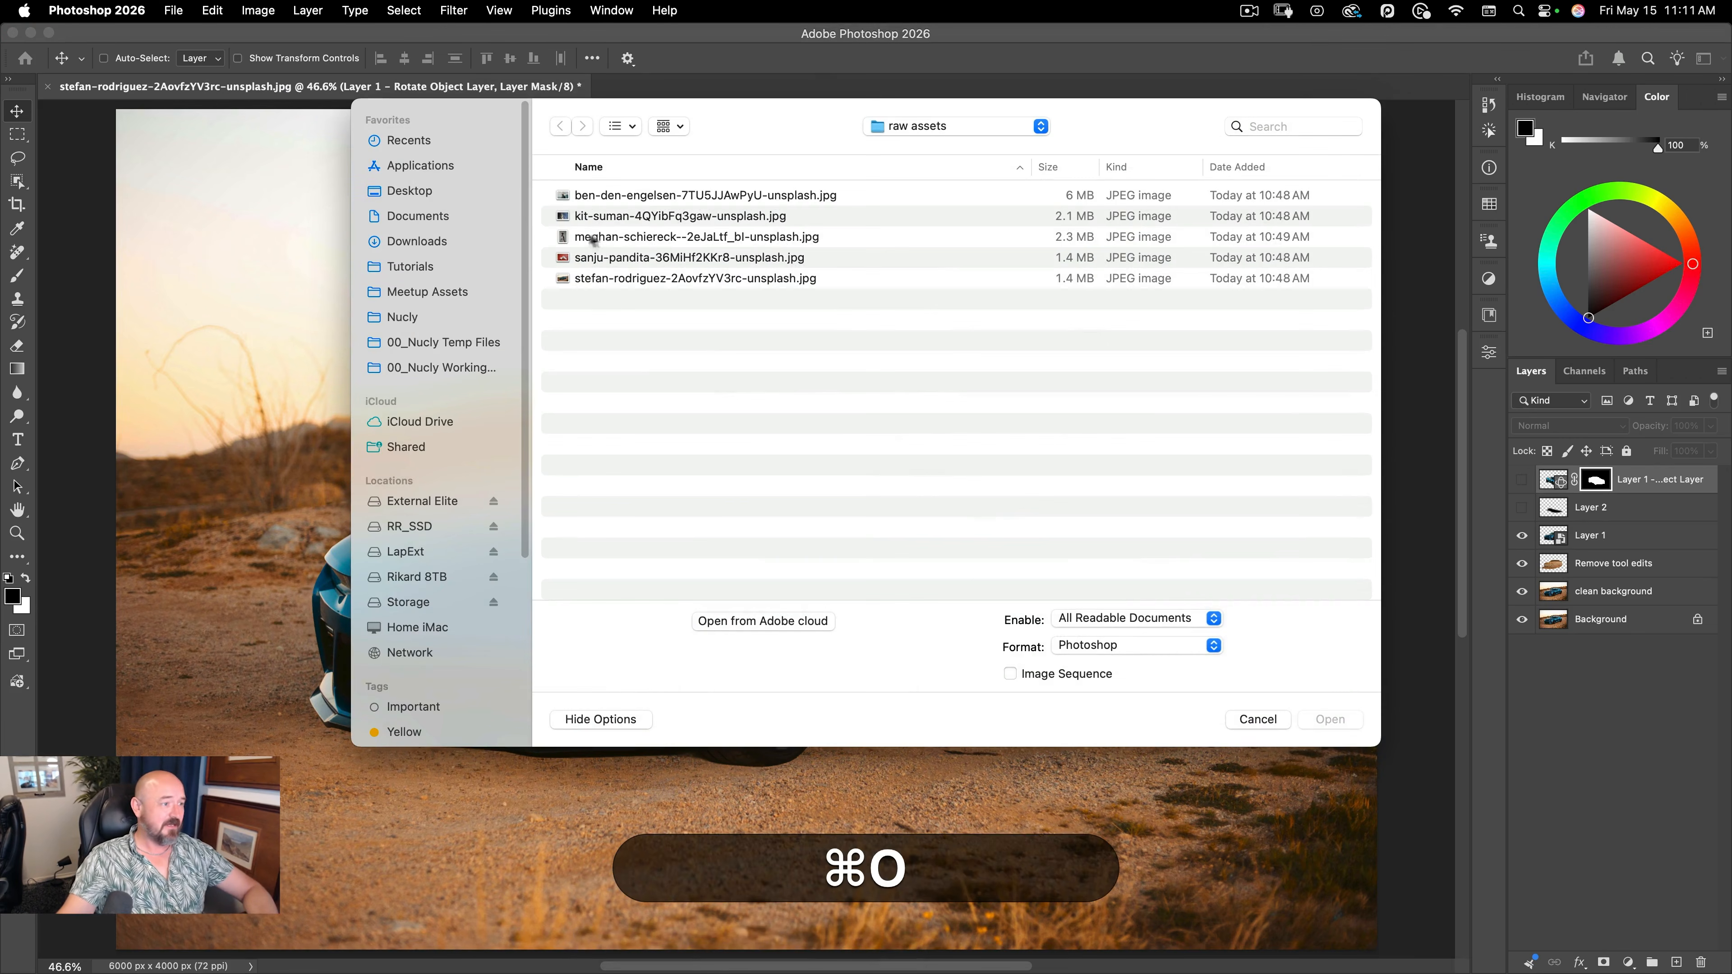
pyautogui.click(910, 129)
pyautogui.click(910, 142)
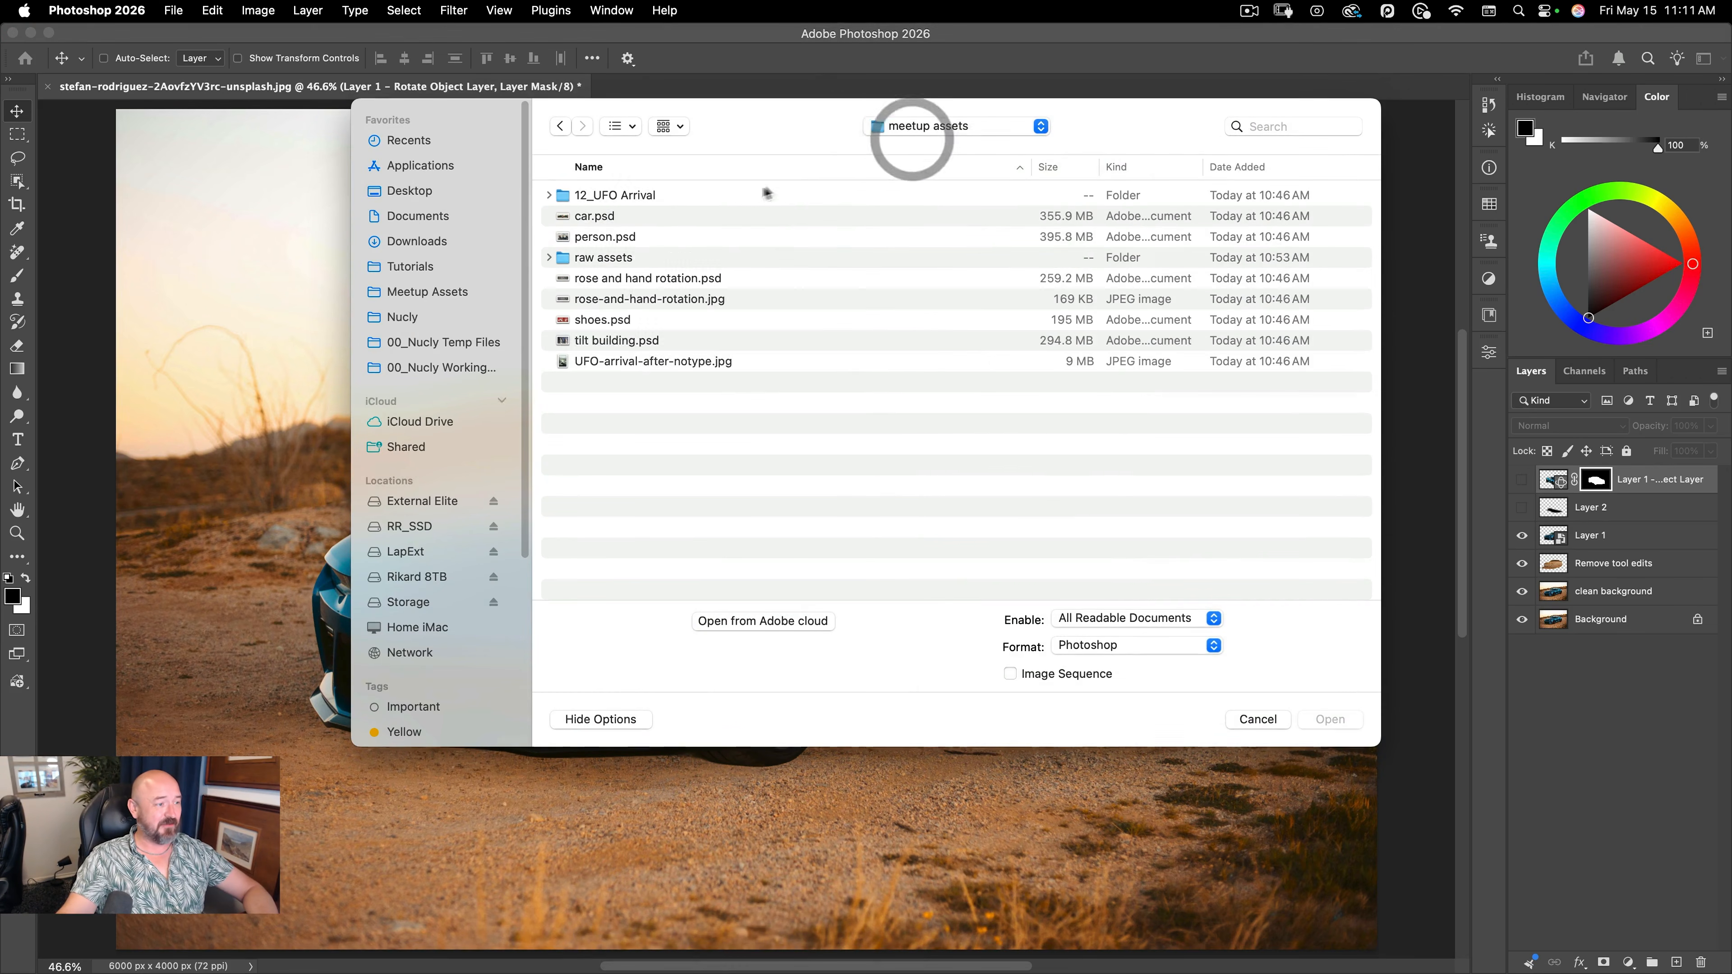
pyautogui.click(631, 220)
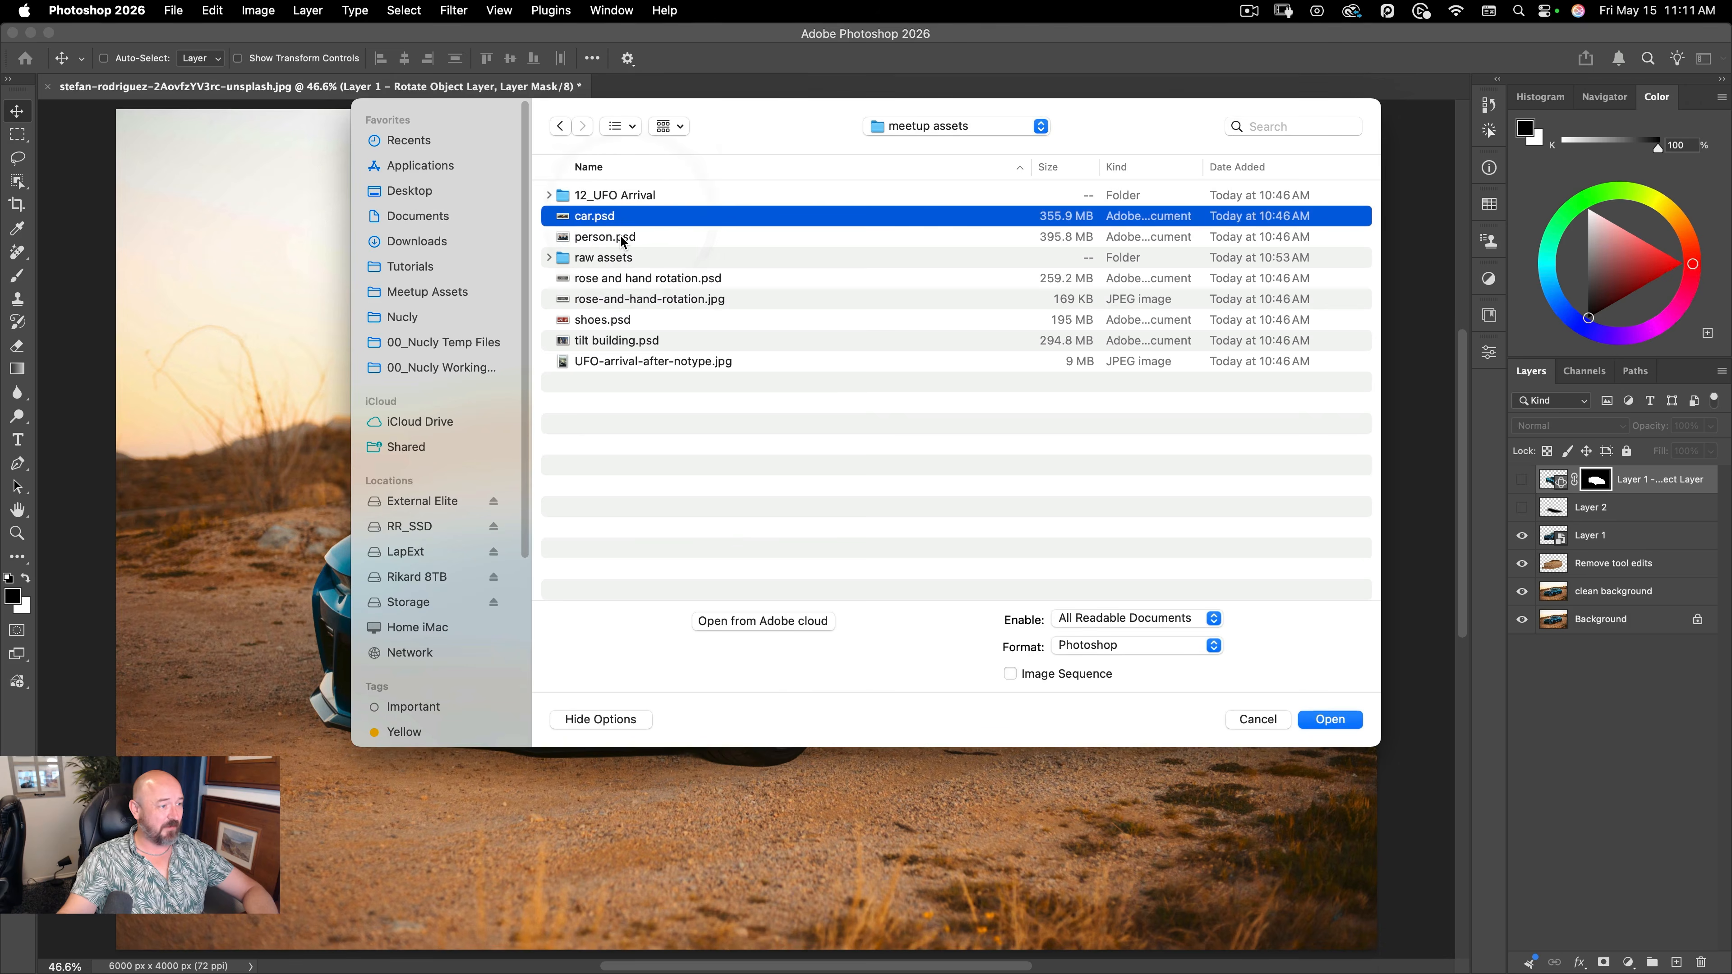
pyautogui.doubleClick(621, 237)
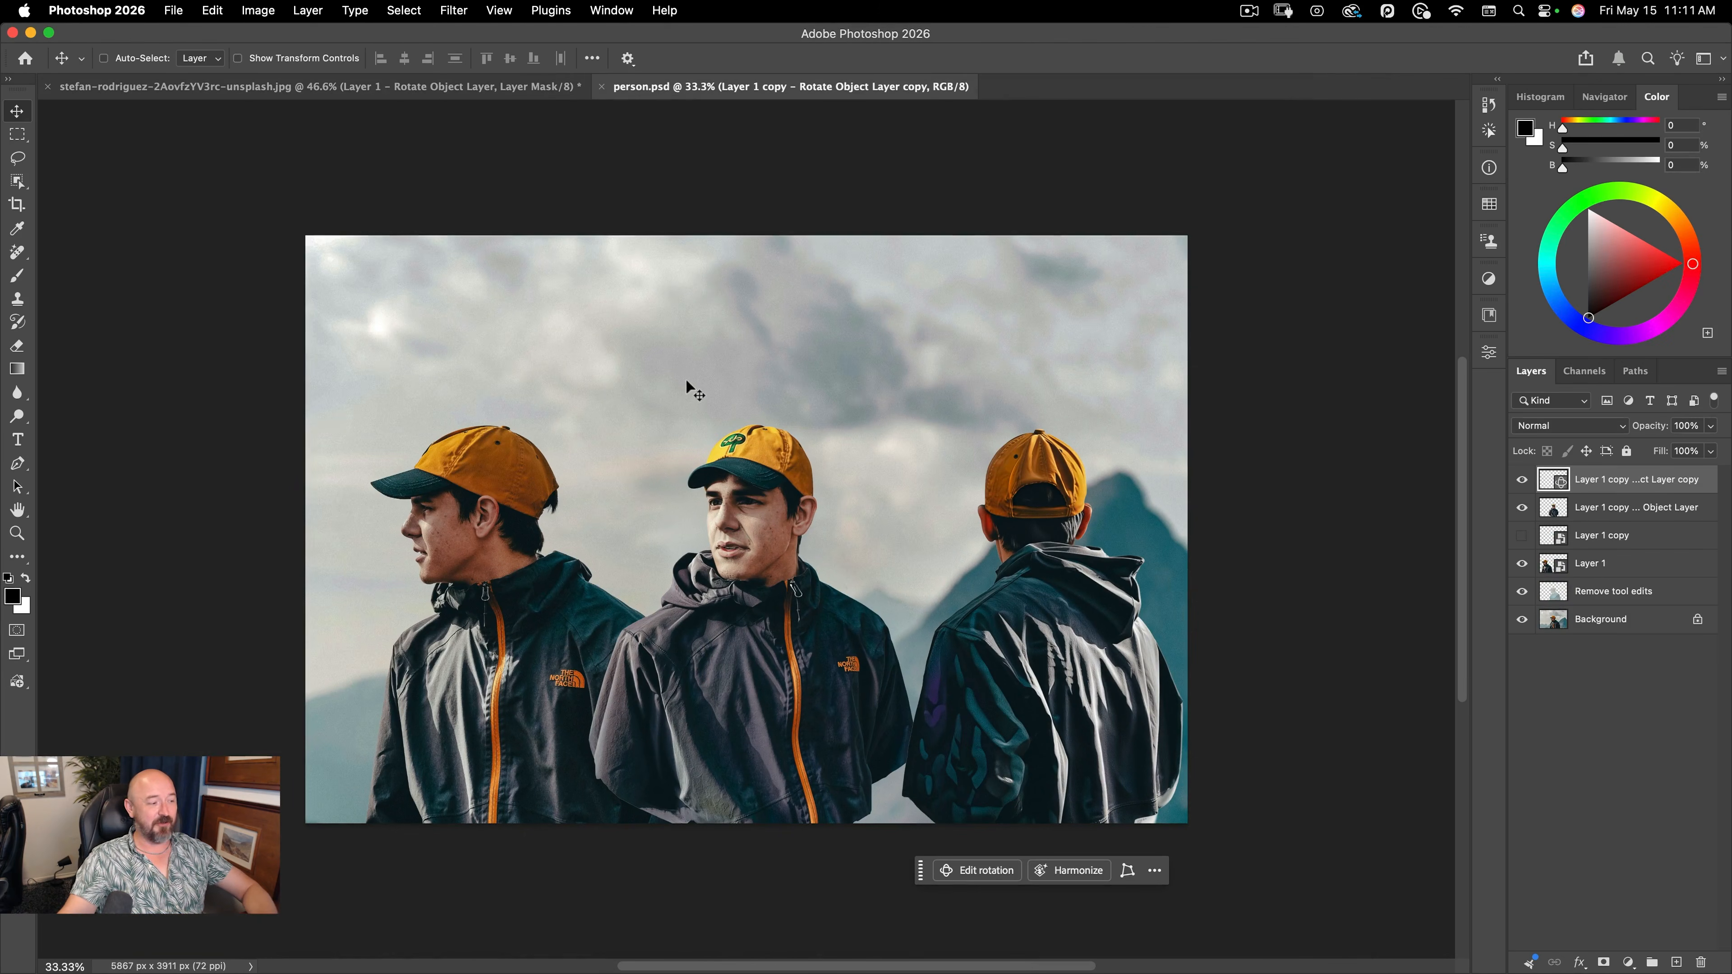
# - Examine the three views of the man in the cap up close, comparing the faces, jacket details and rear view
pyautogui.moveTo(438, 581); pyautogui.dragTo(522, 486)
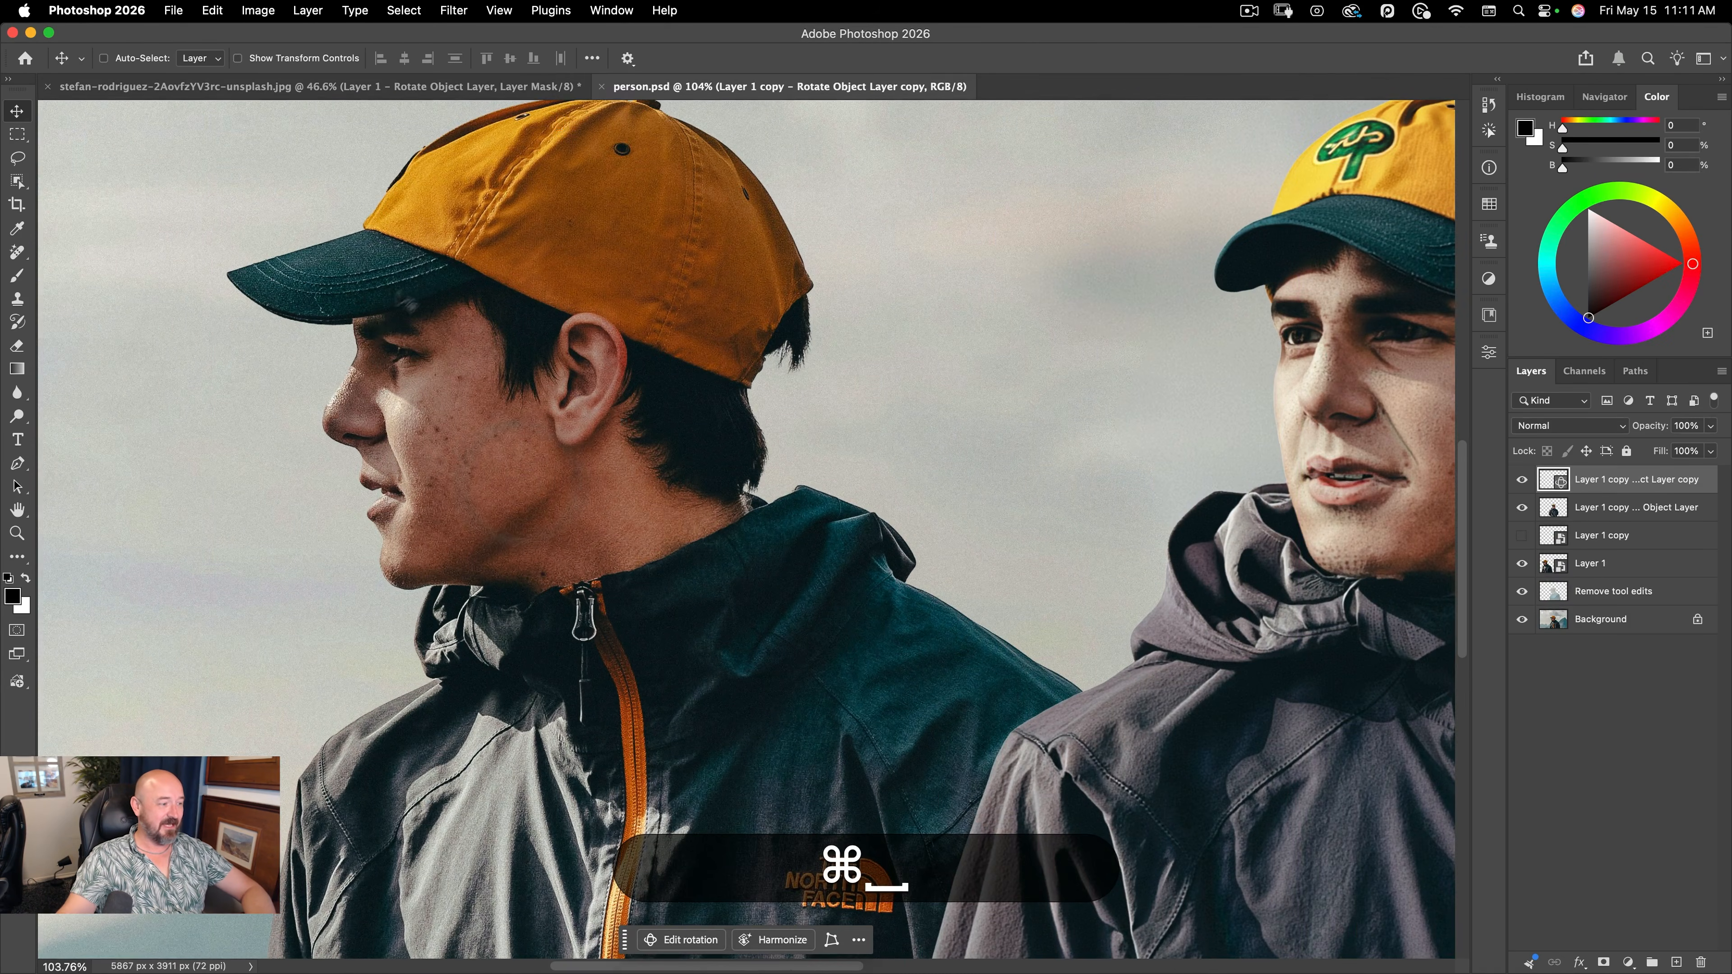
pyautogui.moveTo(1174, 666); pyautogui.dragTo(617, 607)
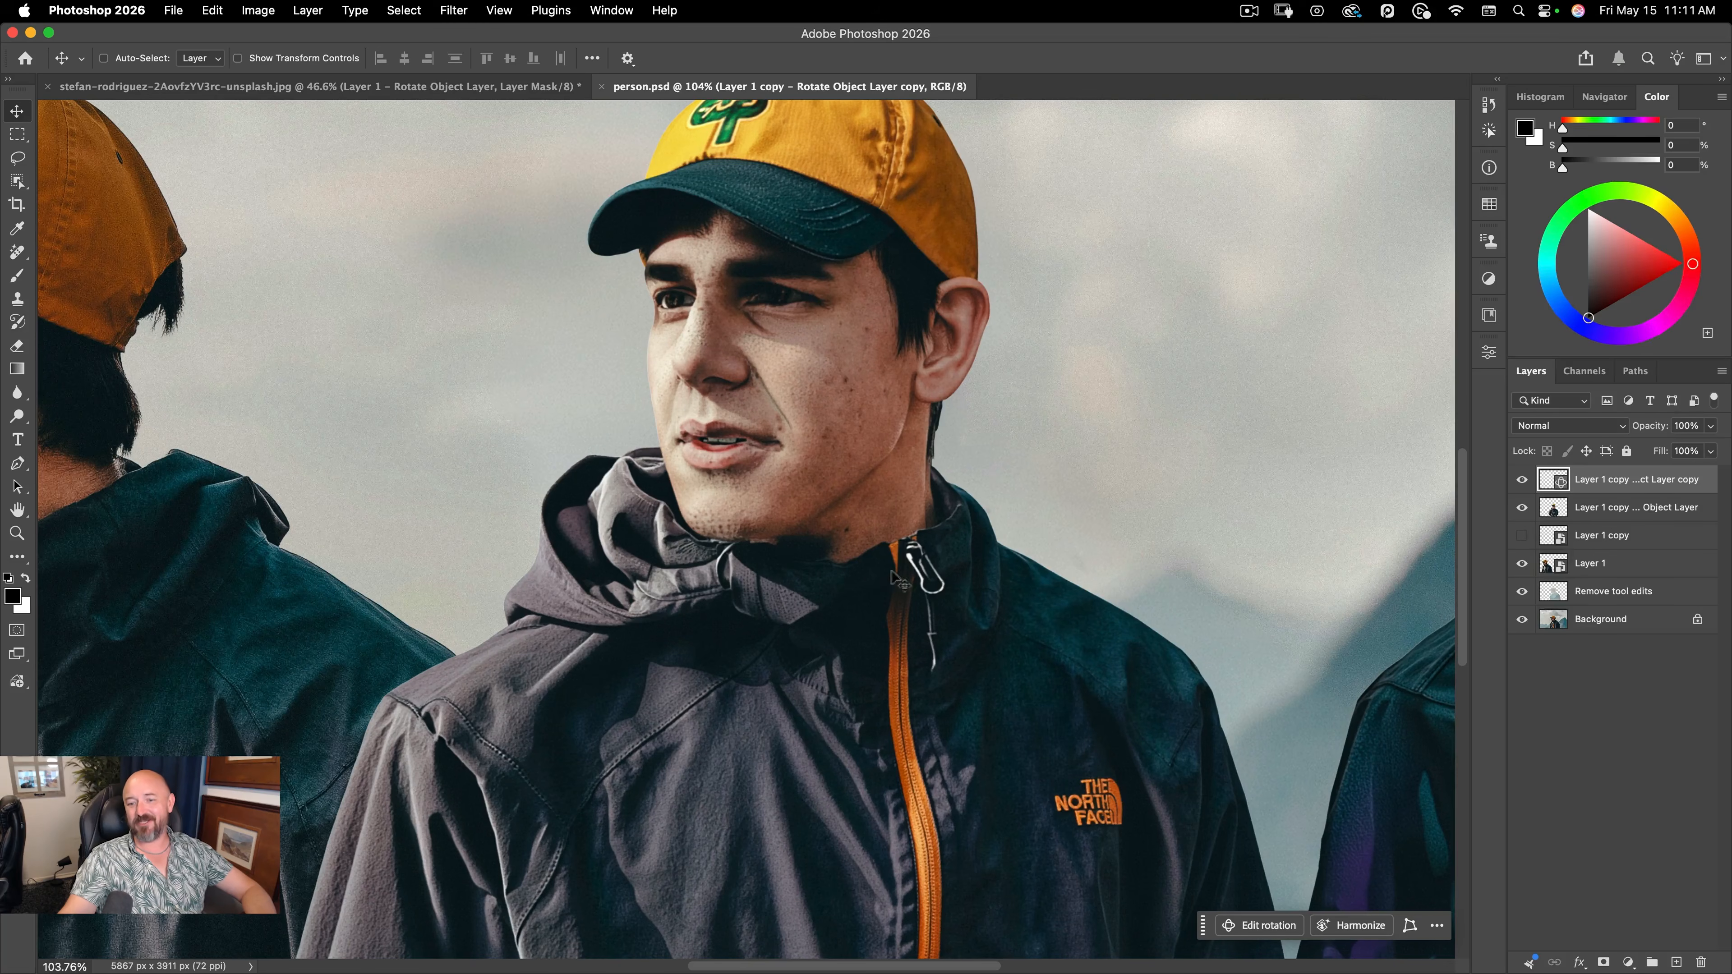
pyautogui.moveTo(876, 578); pyautogui.dragTo(833, 592)
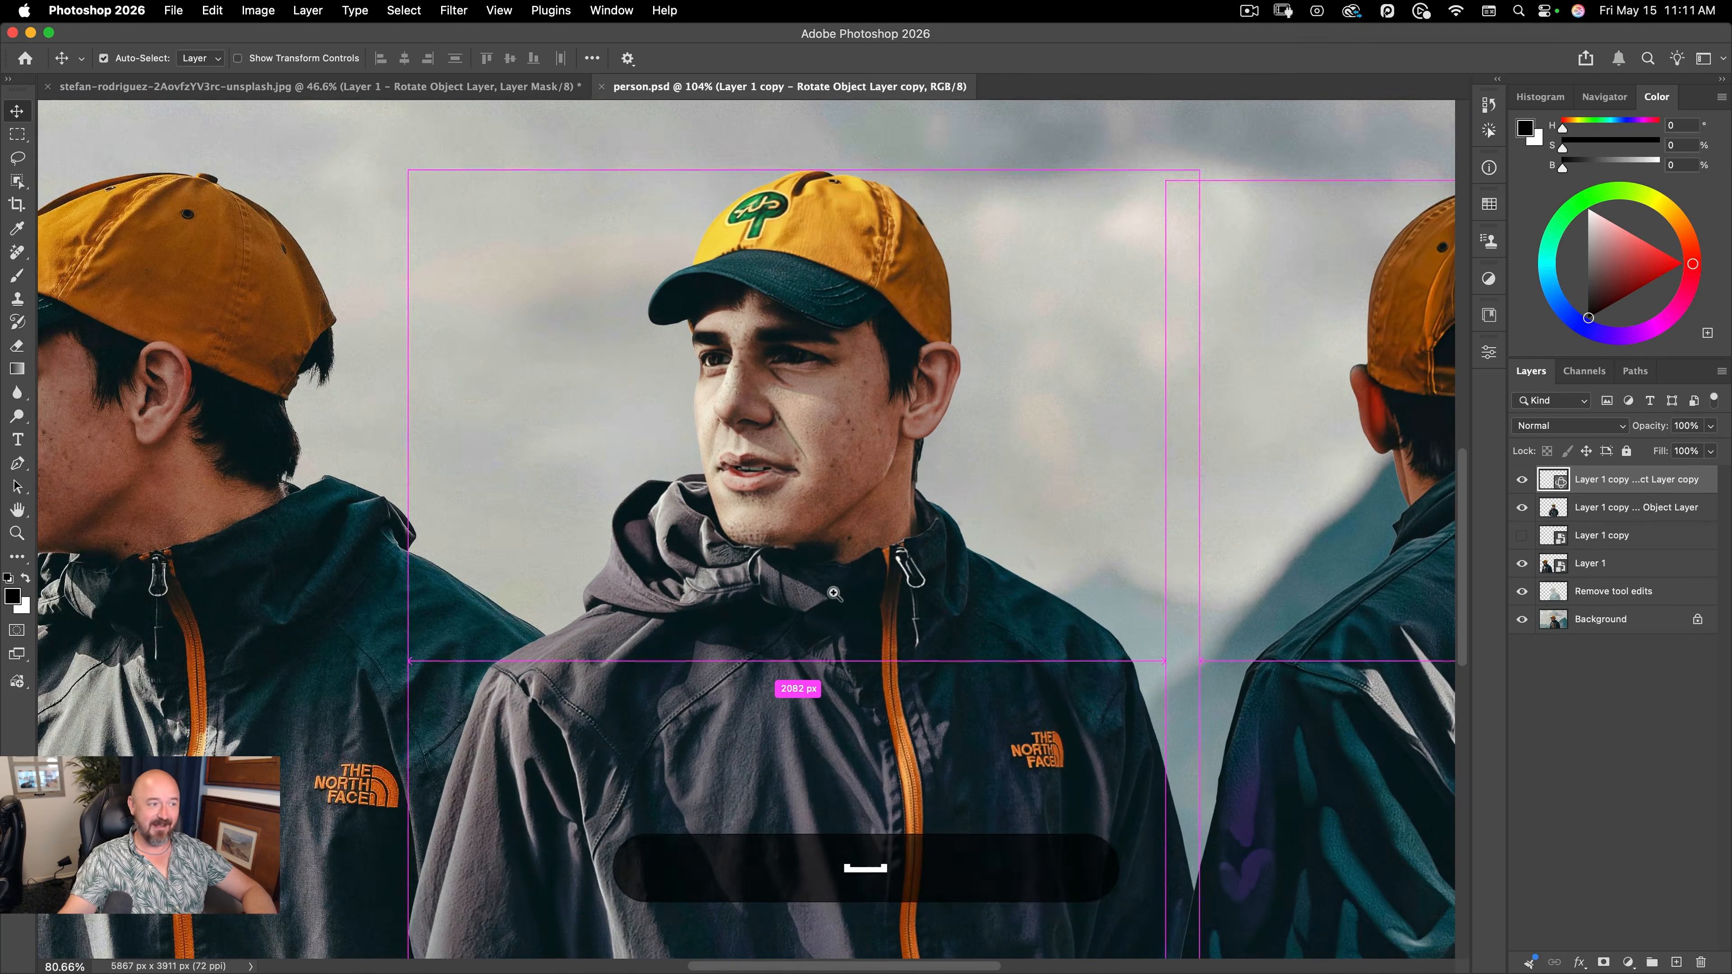
pyautogui.moveTo(720, 418); pyautogui.dragTo(836, 417)
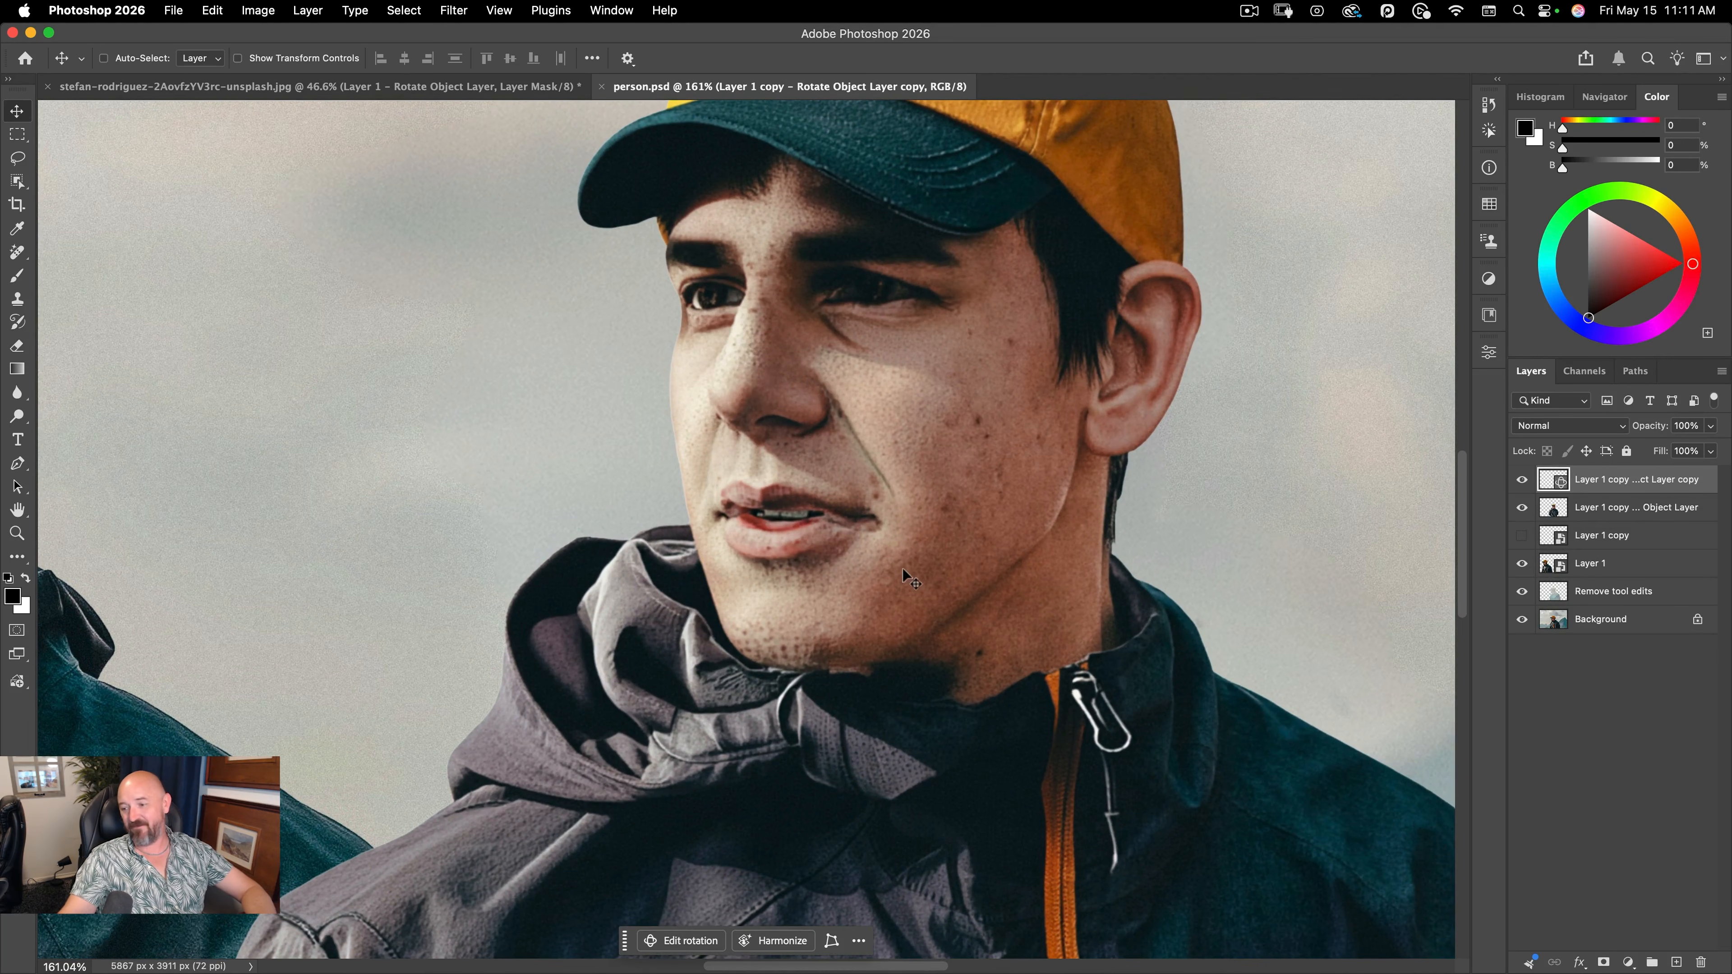
pyautogui.moveTo(878, 539); pyautogui.dragTo(806, 450)
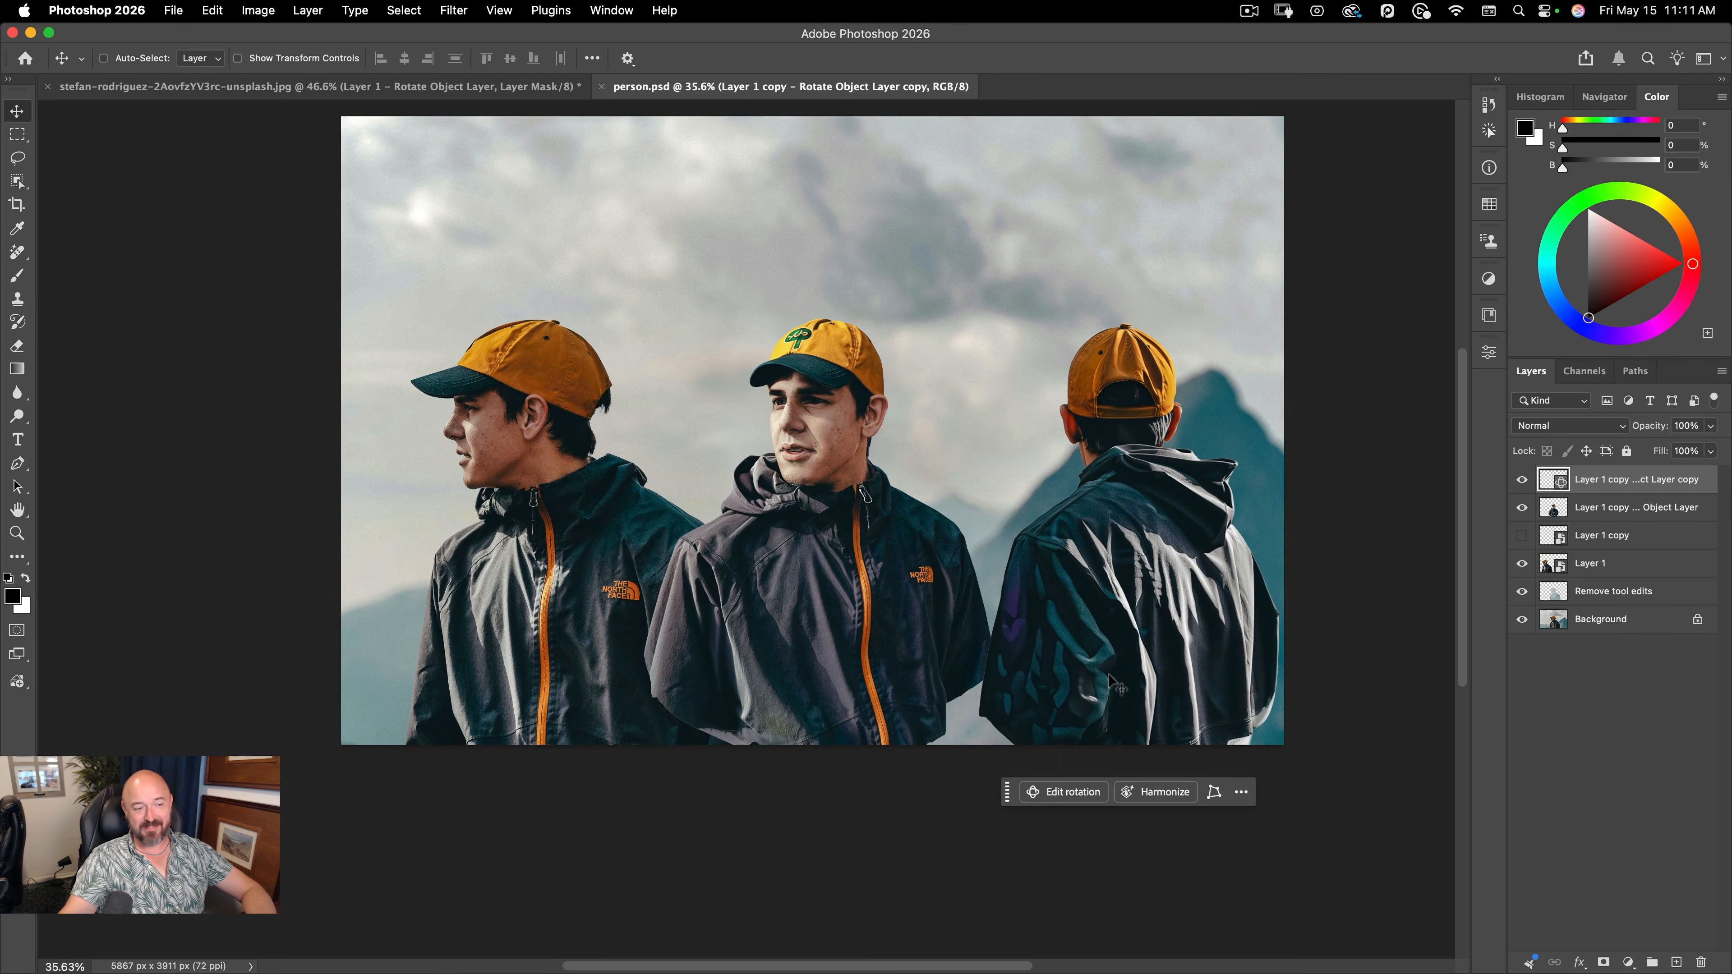
pyautogui.keyDown('super'); pyautogui.moveTo(1193, 518); pyautogui.dragTo(1311, 441); pyautogui.keyUp('super')
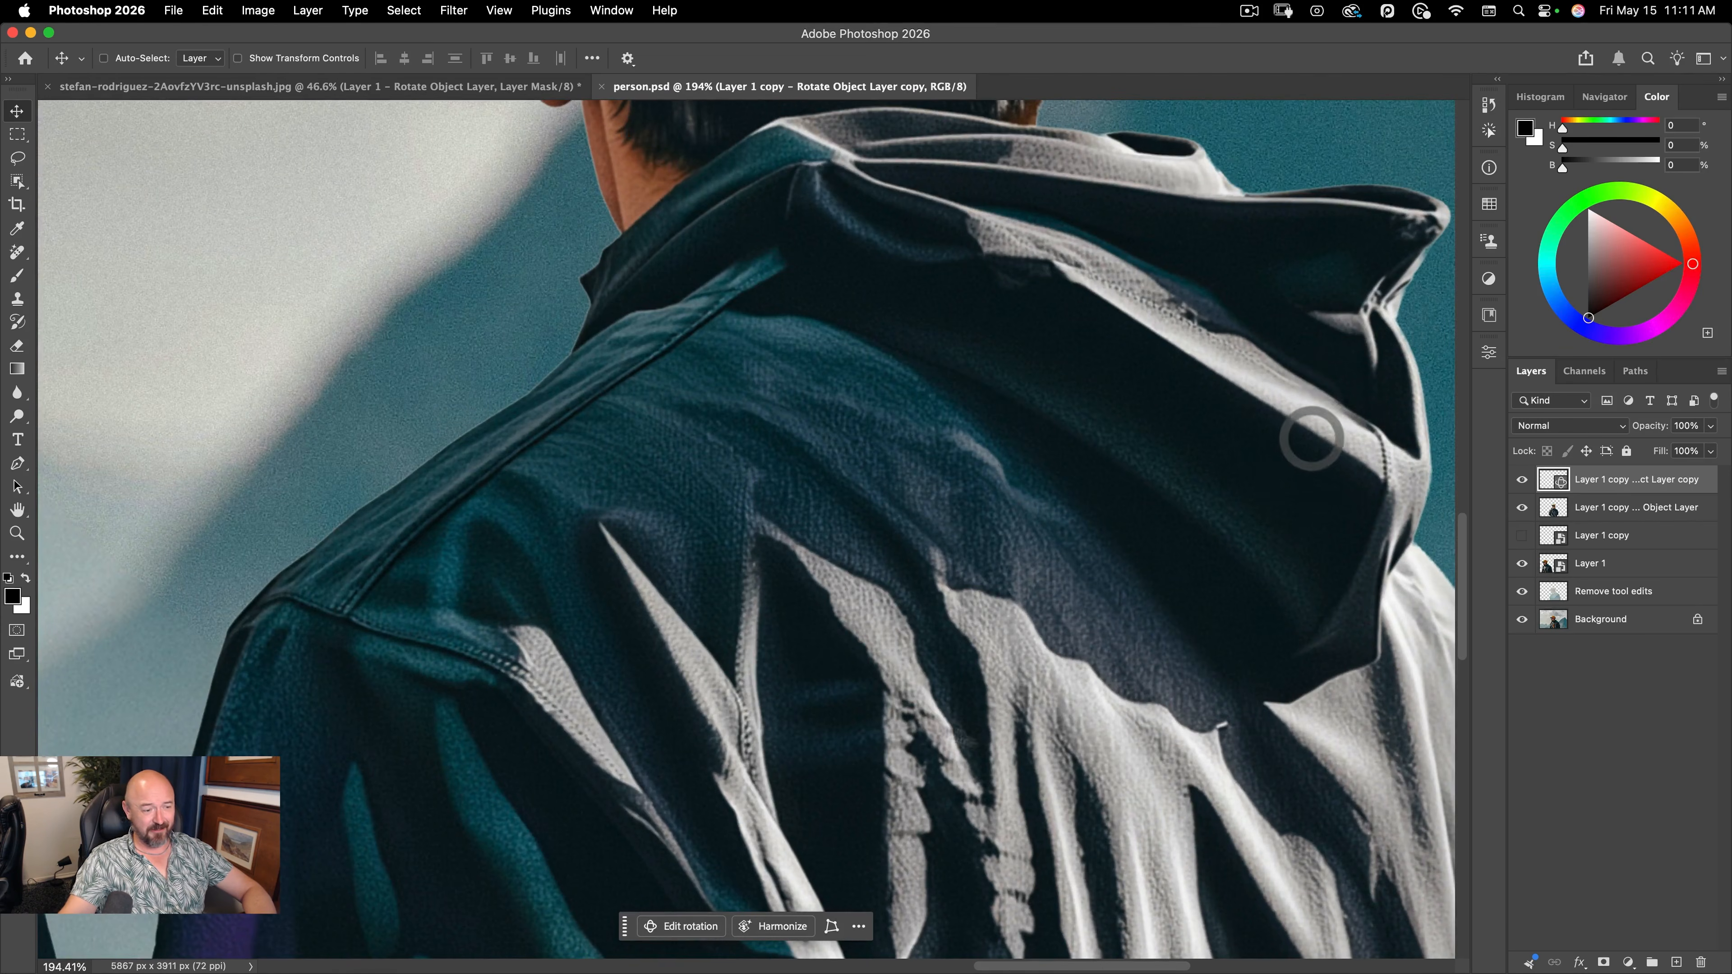
pyautogui.moveTo(969, 372); pyautogui.dragTo(809, 522)
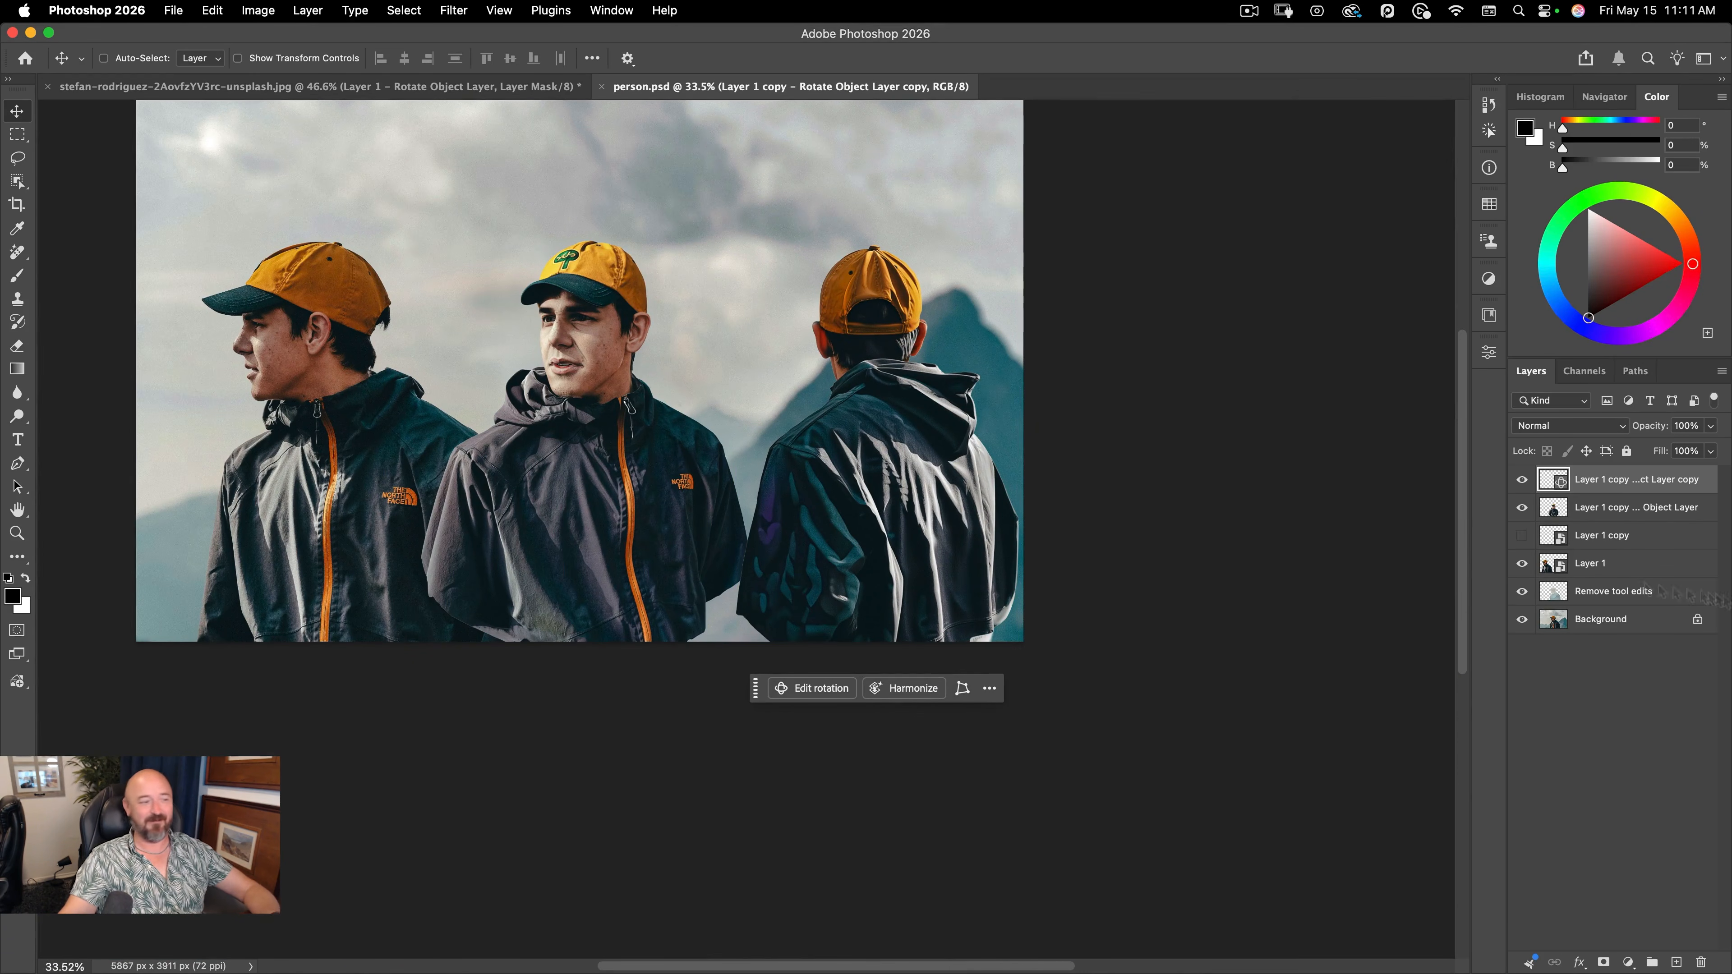
pyautogui.keyDown('super'); pyautogui.moveTo(560, 321); pyautogui.dragTo(756, 300); pyautogui.keyUp('super')
pyautogui.keyDown('super'); pyautogui.moveTo(875, 457); pyautogui.dragTo(823, 465); pyautogui.keyUp('super')
pyautogui.moveTo(986, 492); pyautogui.dragTo(1087, 402)
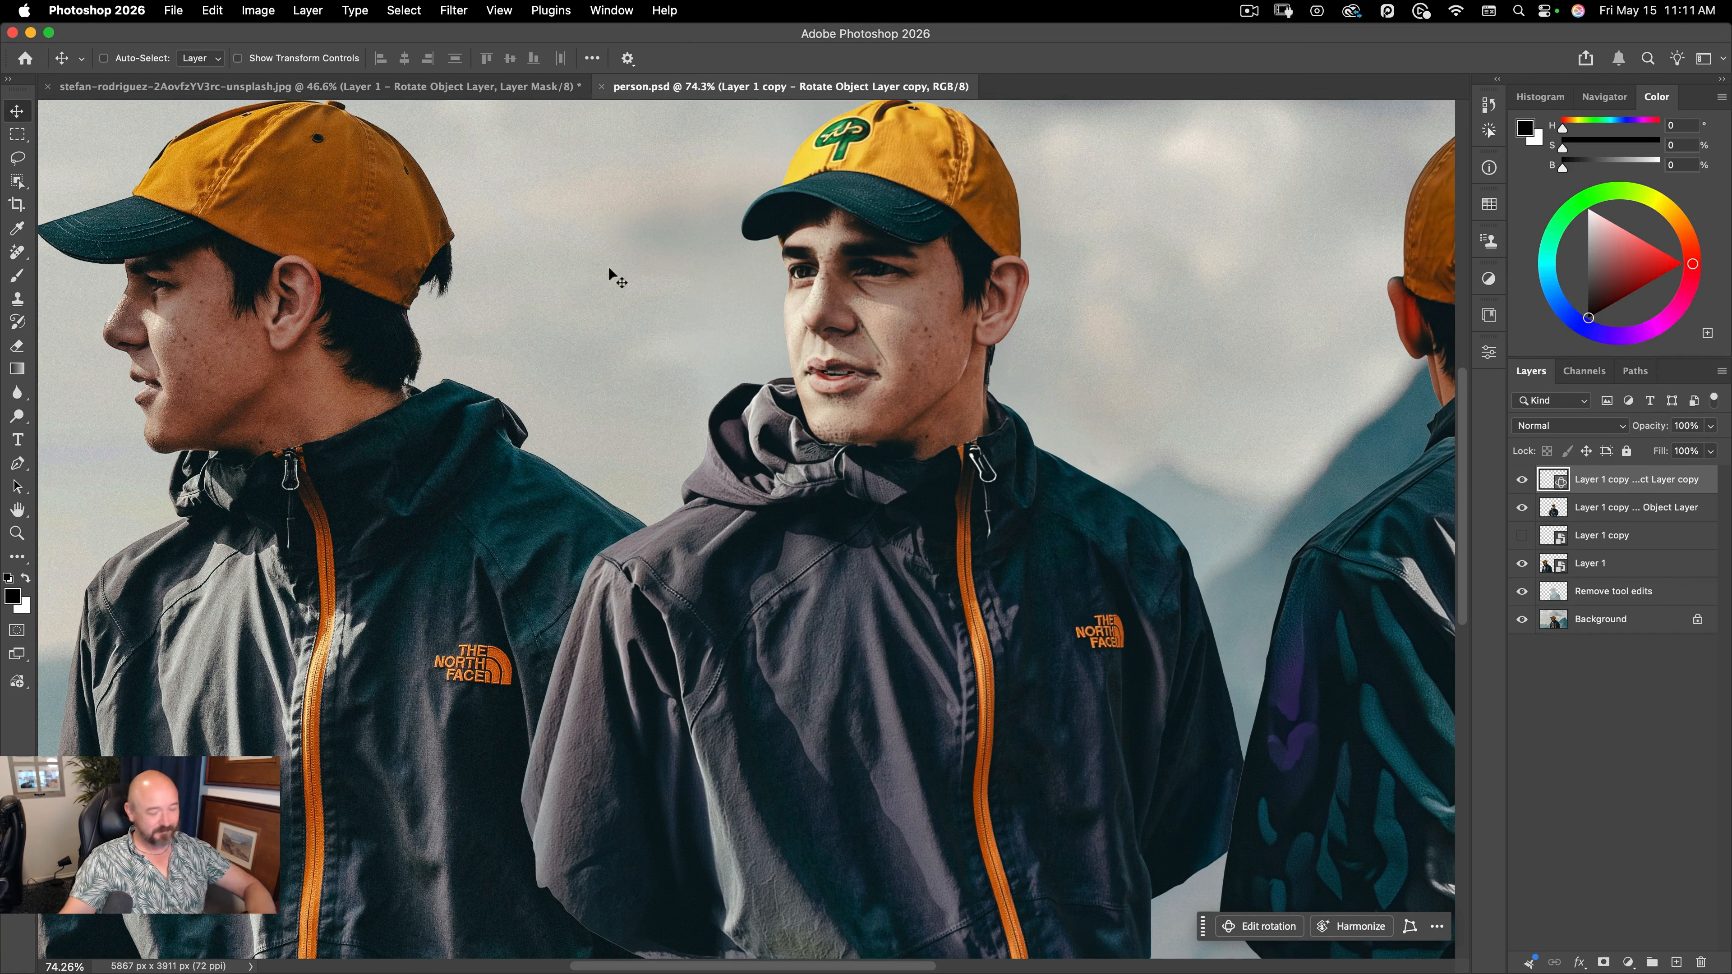
# - Open rose and hand rotation.psd and move the floating text options bar off the artwork to below the canvas
pyautogui.press('super+o')
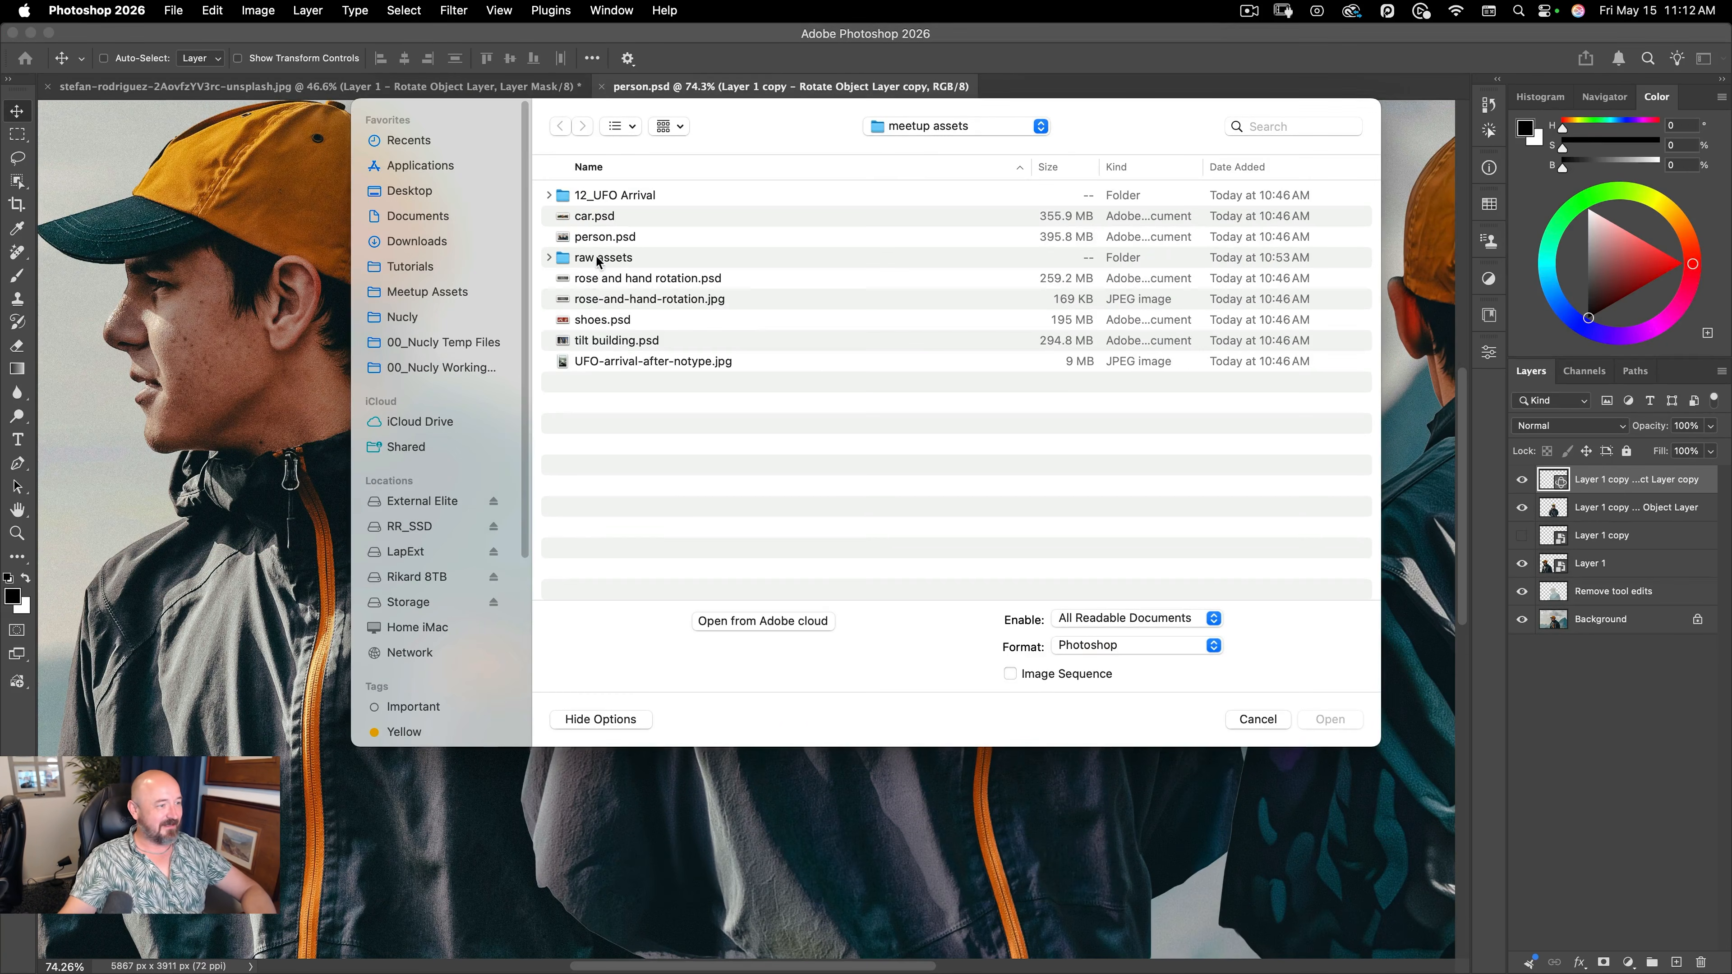
pyautogui.doubleClick(591, 283)
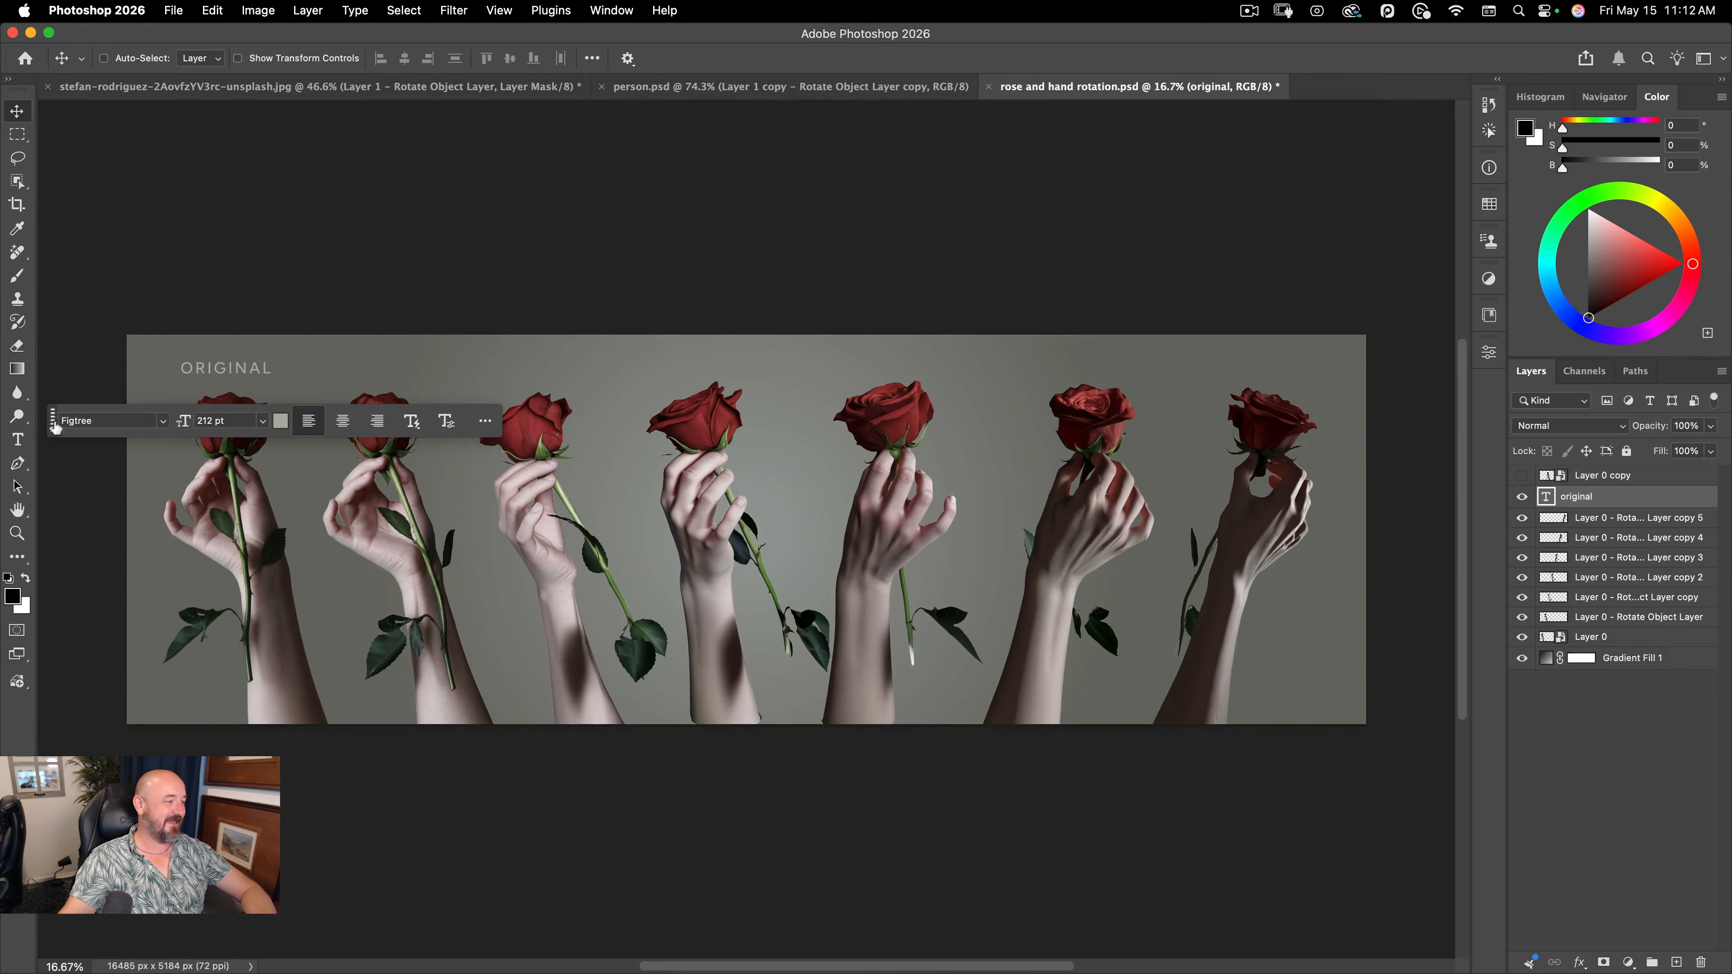
pyautogui.moveTo(55, 424); pyautogui.dragTo(699, 922)
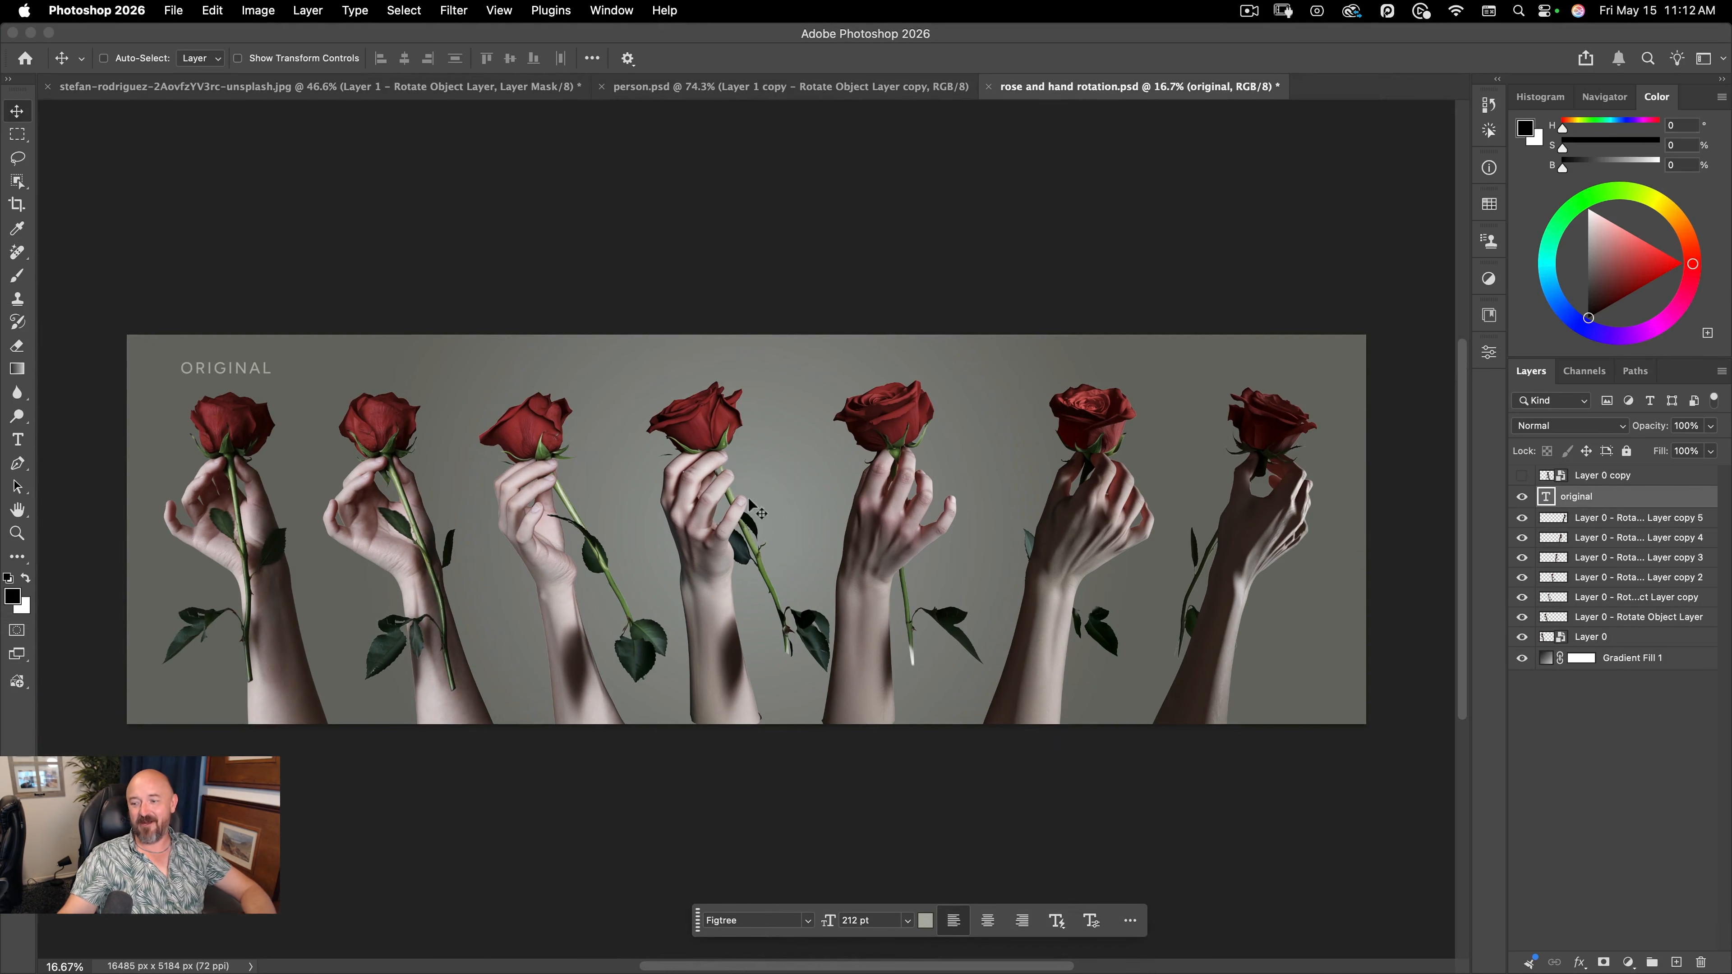
# - Examine the original and rotated hands holding roses up close, checking the fingers, stems, leaves, forearm shadow and edges
pyautogui.moveTo(176, 451); pyautogui.dragTo(314, 397)
pyautogui.moveTo(572, 381); pyautogui.dragTo(522, 437)
pyautogui.moveTo(746, 589); pyautogui.dragTo(745, 522)
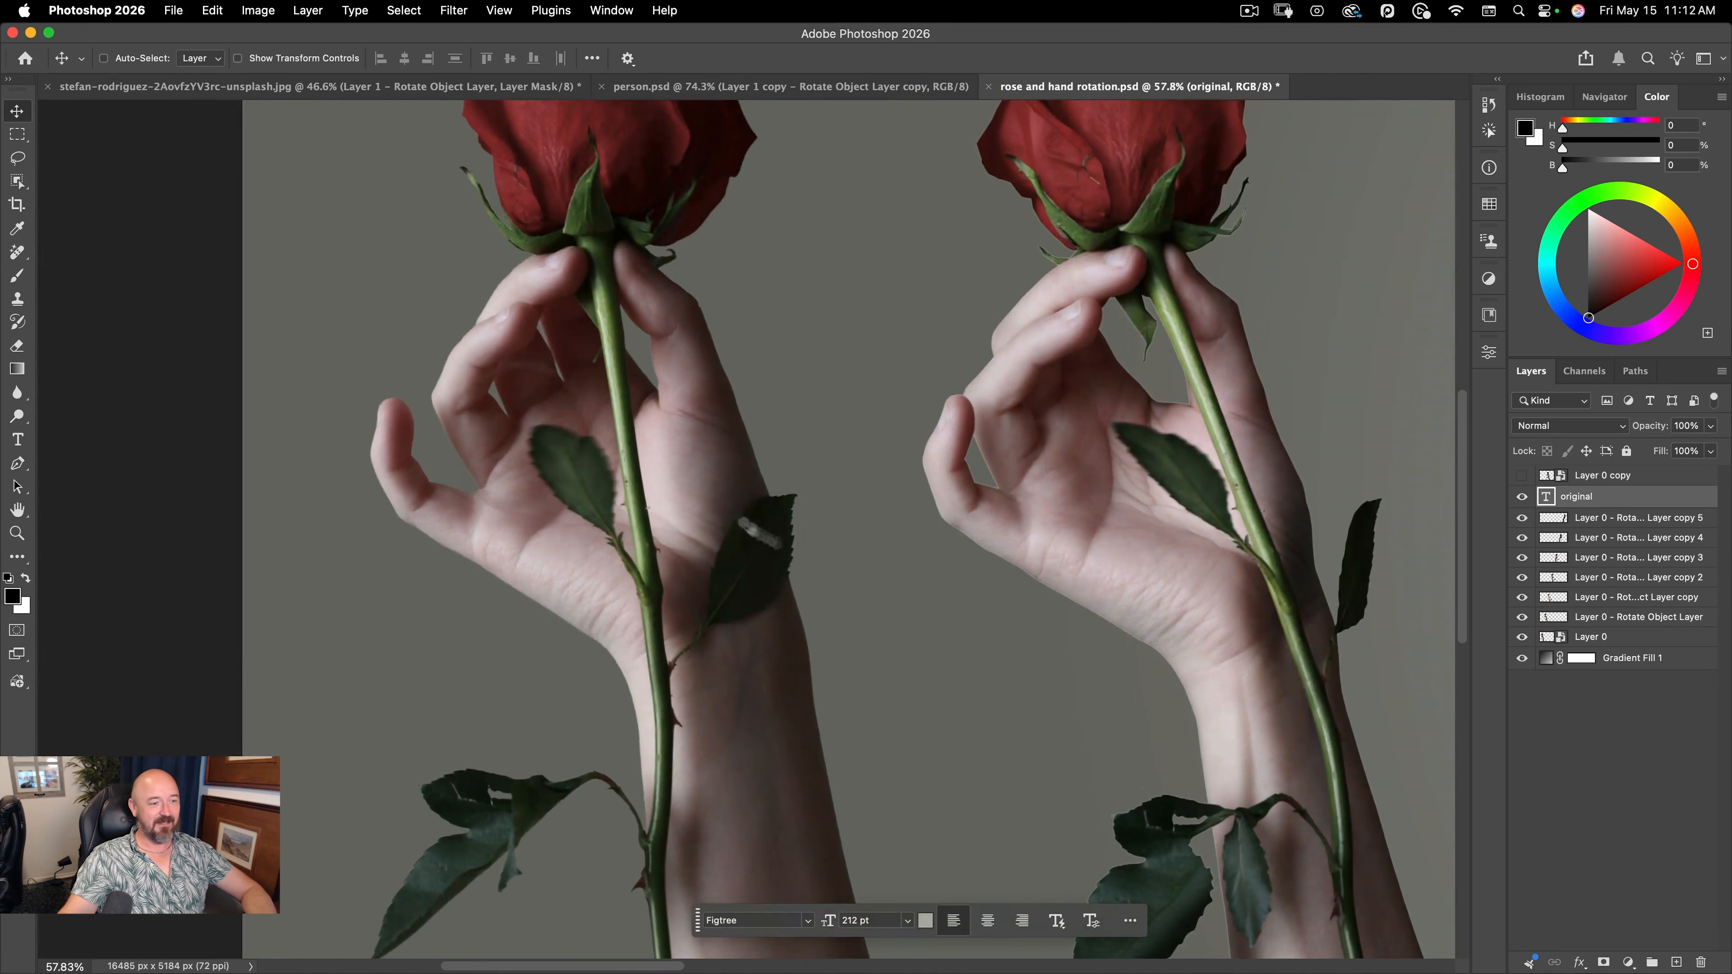
pyautogui.moveTo(1193, 656); pyautogui.dragTo(1023, 677)
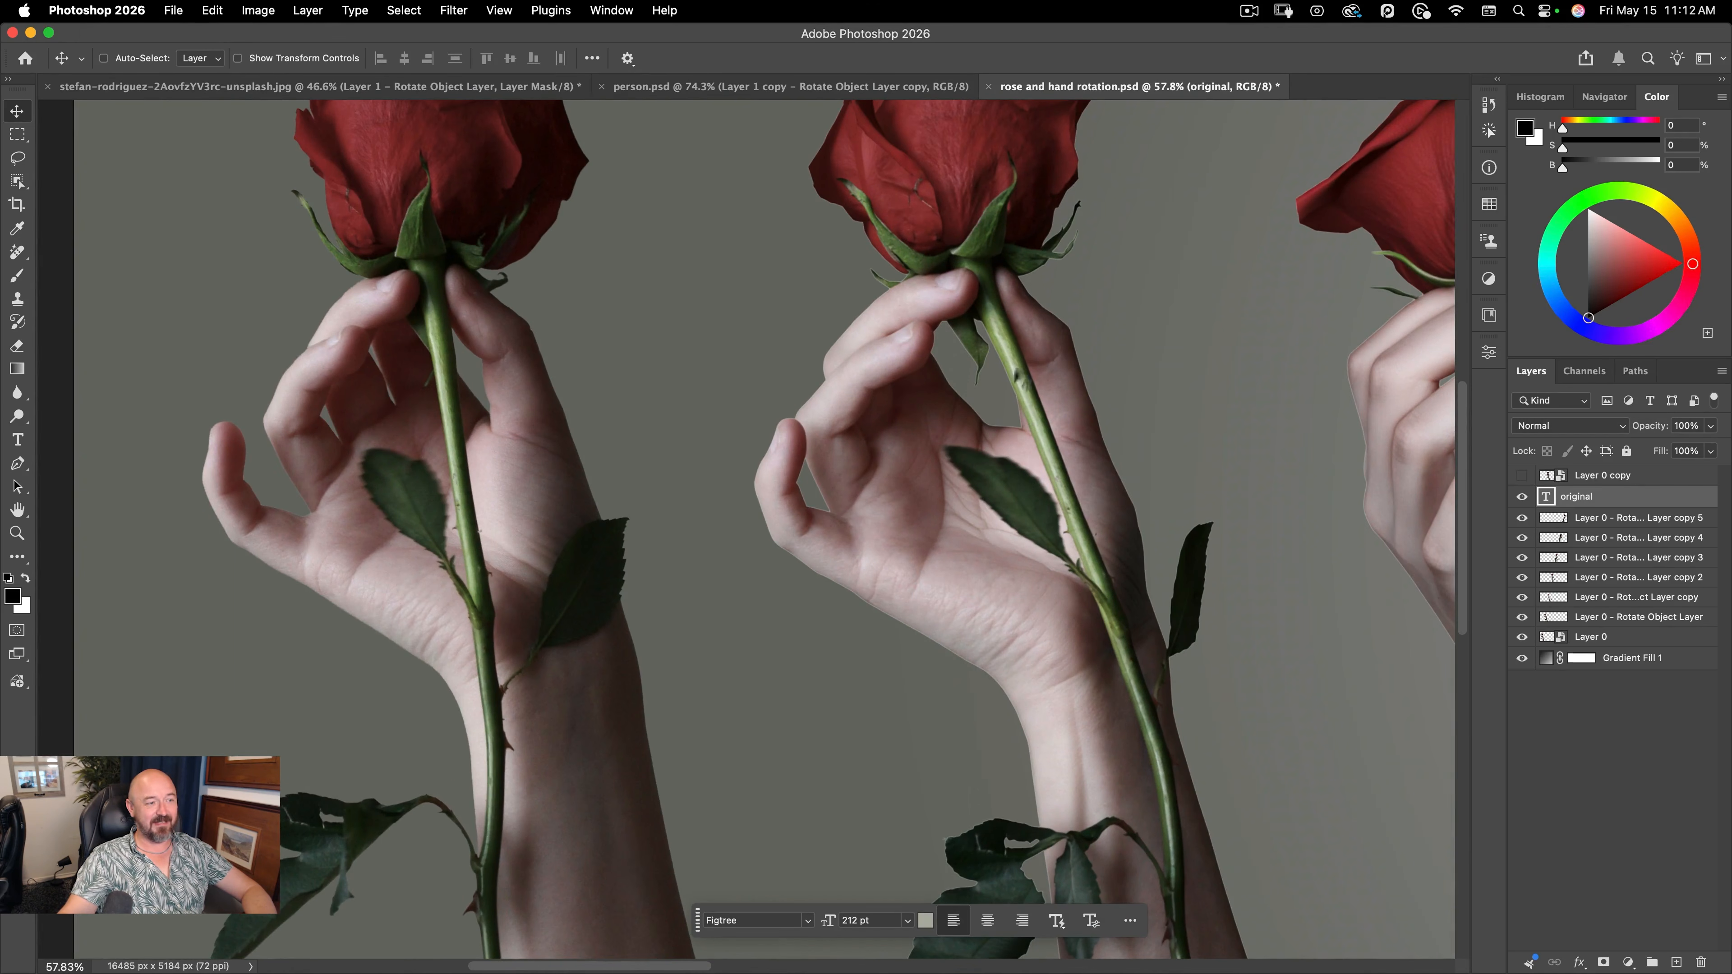
pyautogui.moveTo(1015, 373); pyautogui.dragTo(936, 420)
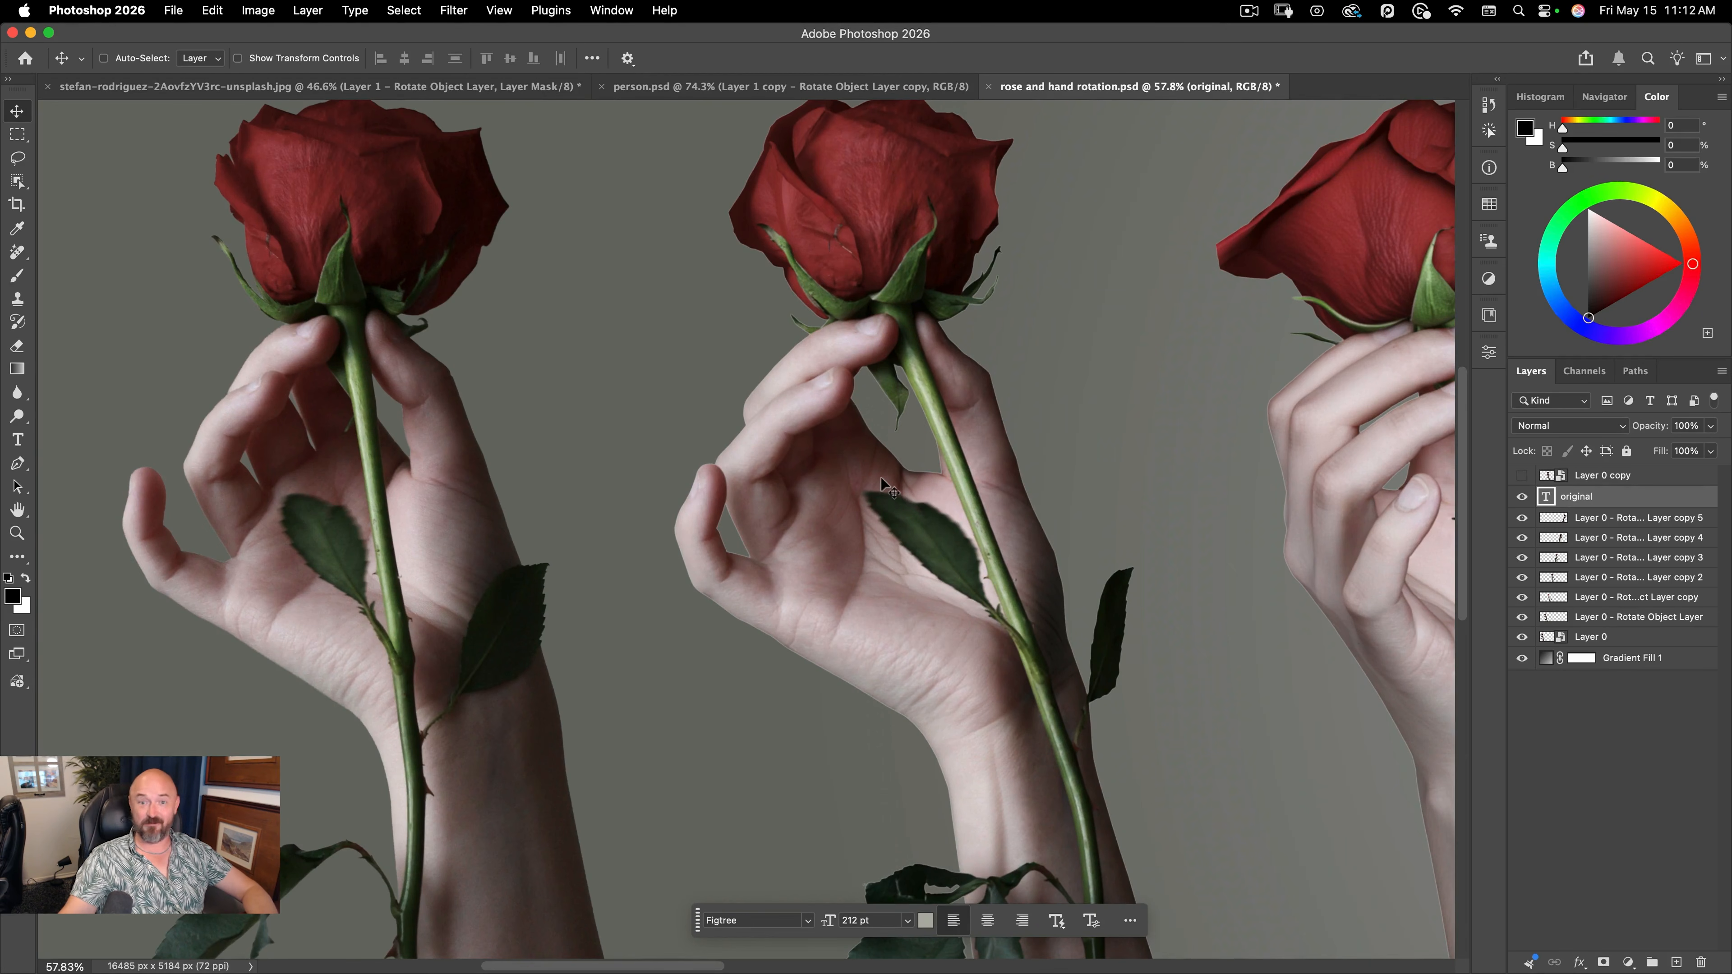
pyautogui.press('space')
pyautogui.moveTo(860, 488); pyautogui.dragTo(821, 282)
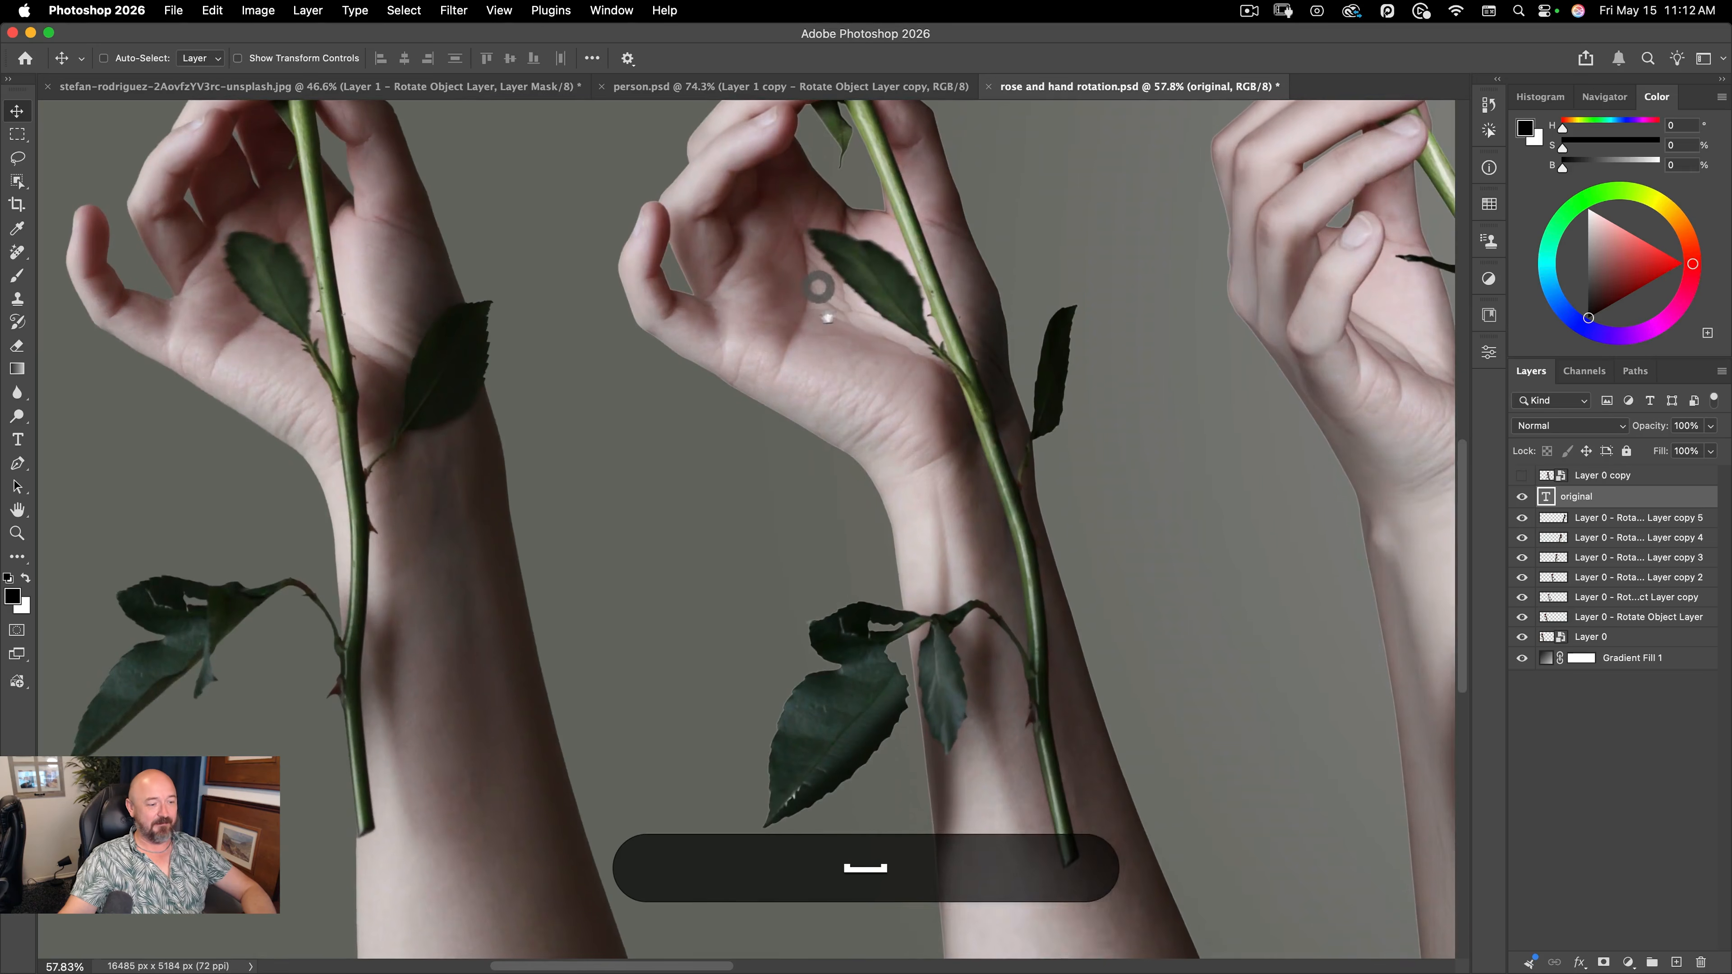
pyautogui.scroll(-4, 860, 317)
pyautogui.moveTo(884, 341); pyautogui.dragTo(844, 455)
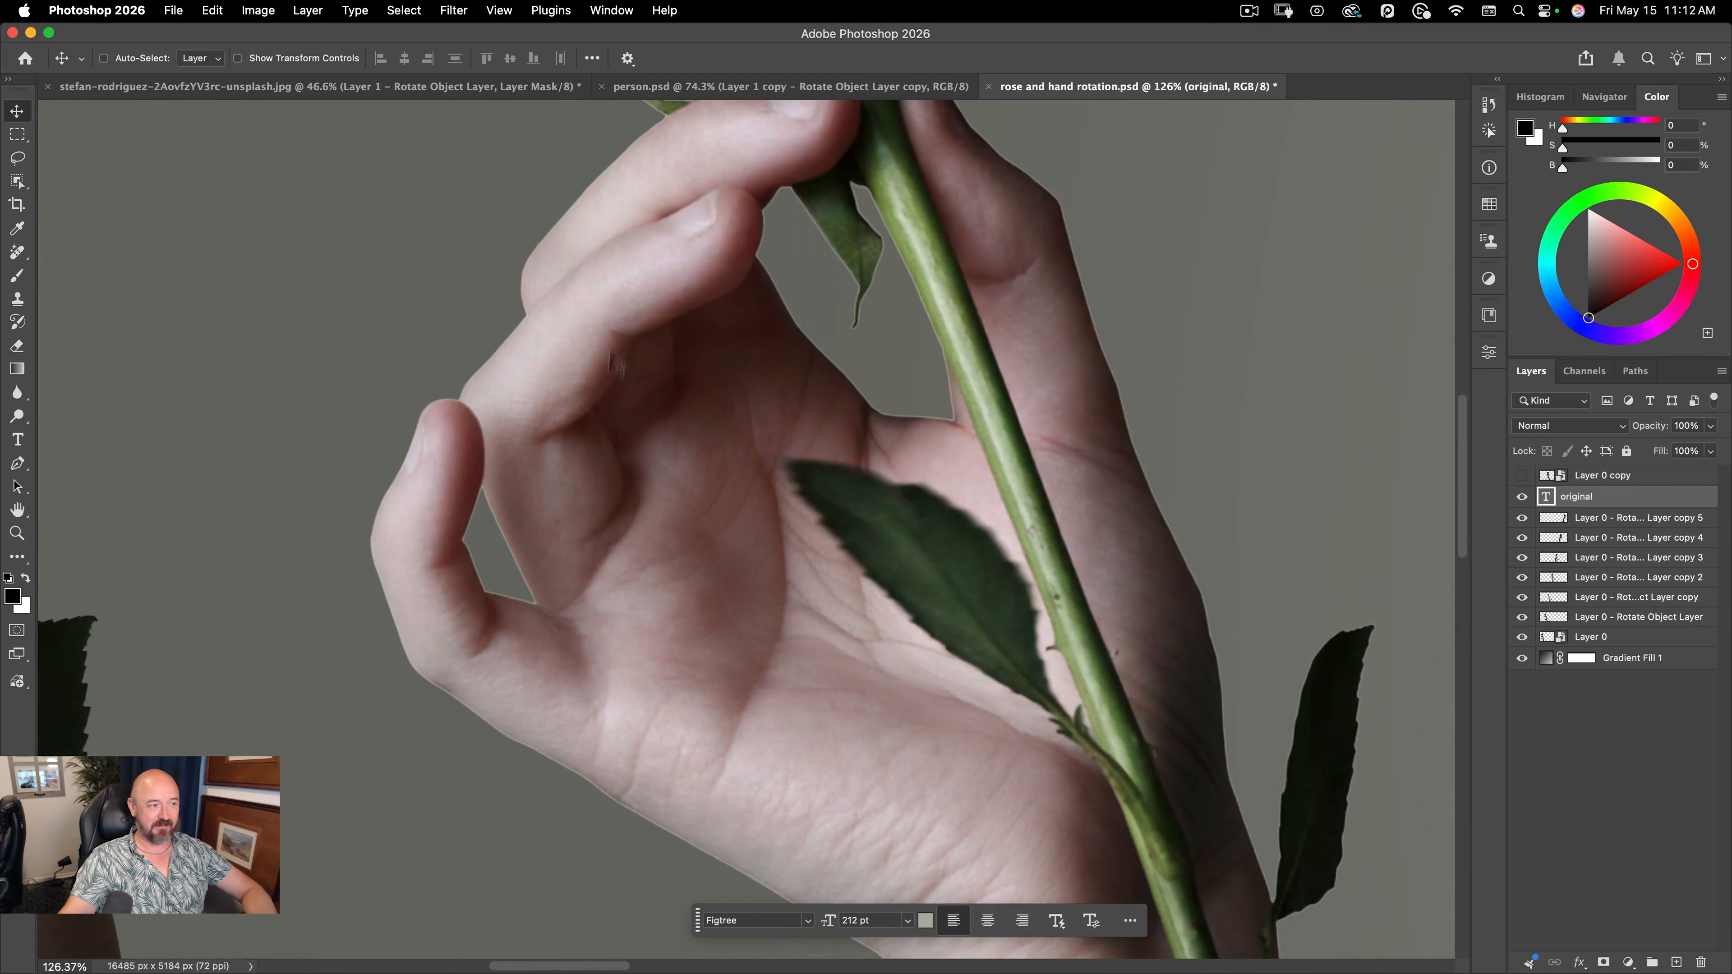
pyautogui.moveTo(915, 545); pyautogui.dragTo(832, 646)
pyautogui.moveTo(1131, 625); pyautogui.dragTo(815, 435)
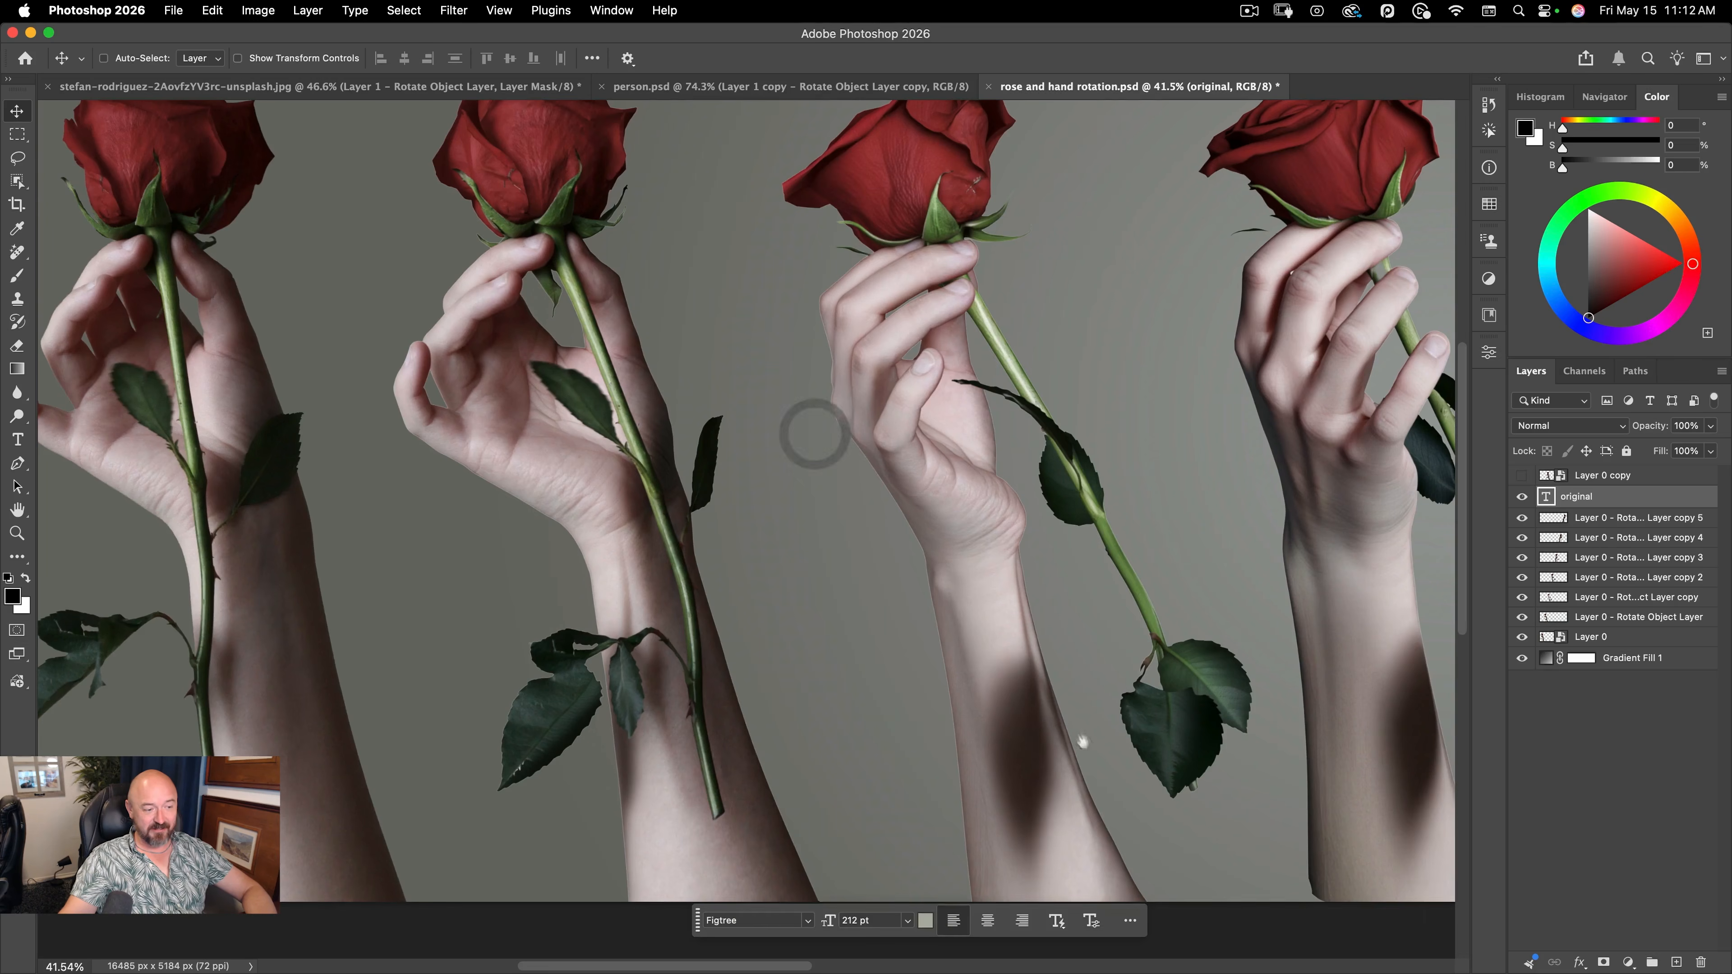
pyautogui.moveTo(1058, 708); pyautogui.dragTo(1118, 599)
pyautogui.moveTo(990, 742); pyautogui.dragTo(926, 544)
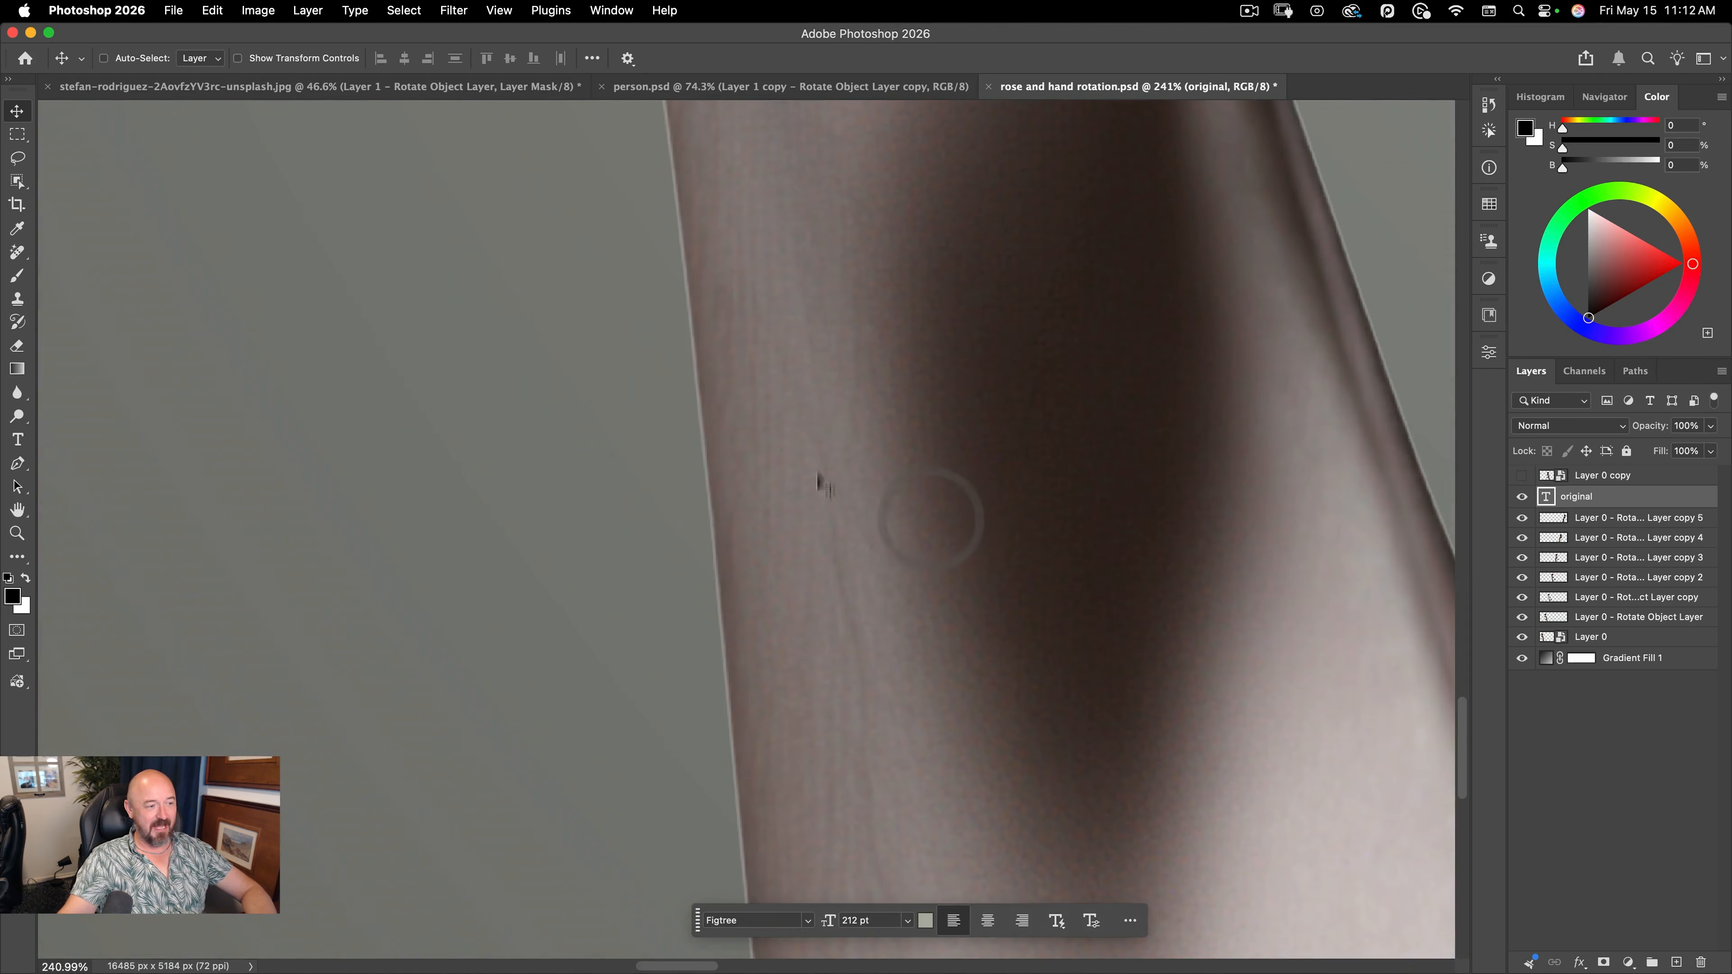
# - Examine the third and fourth hands up close, checking the forearm shadow, leaves, rose petals, knuckles and wrist skin
pyautogui.moveTo(1033, 485); pyautogui.dragTo(948, 809)
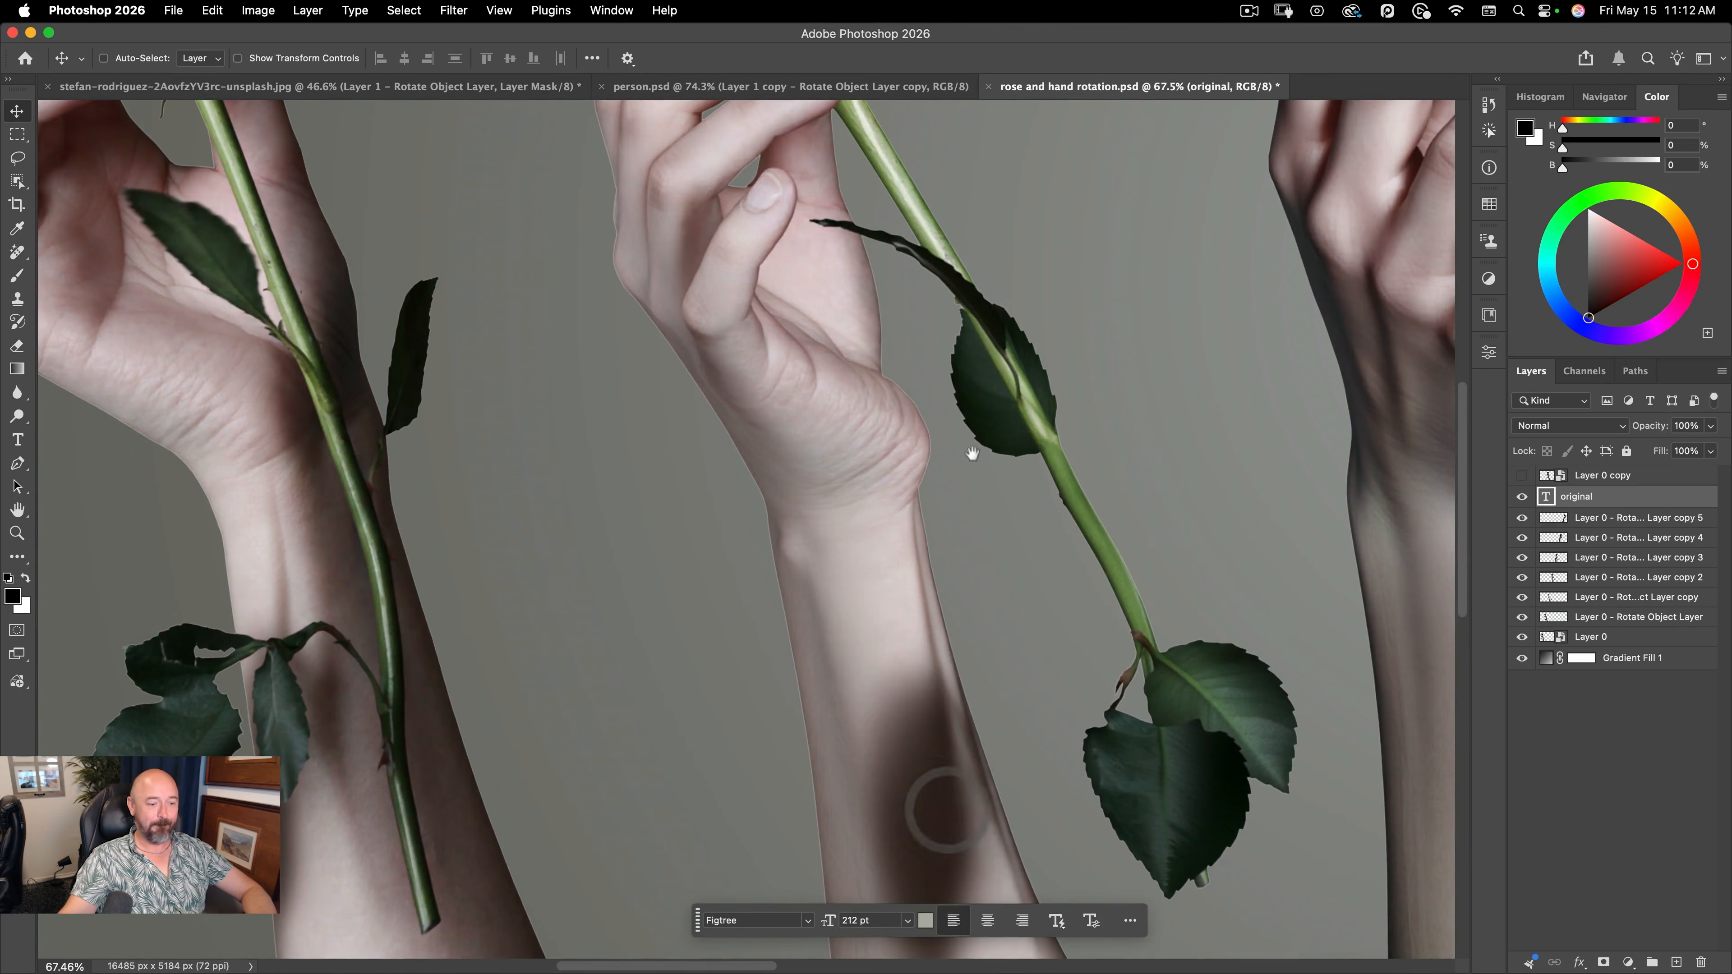
pyautogui.moveTo(972, 452); pyautogui.dragTo(999, 777)
pyautogui.moveTo(970, 410); pyautogui.dragTo(882, 29)
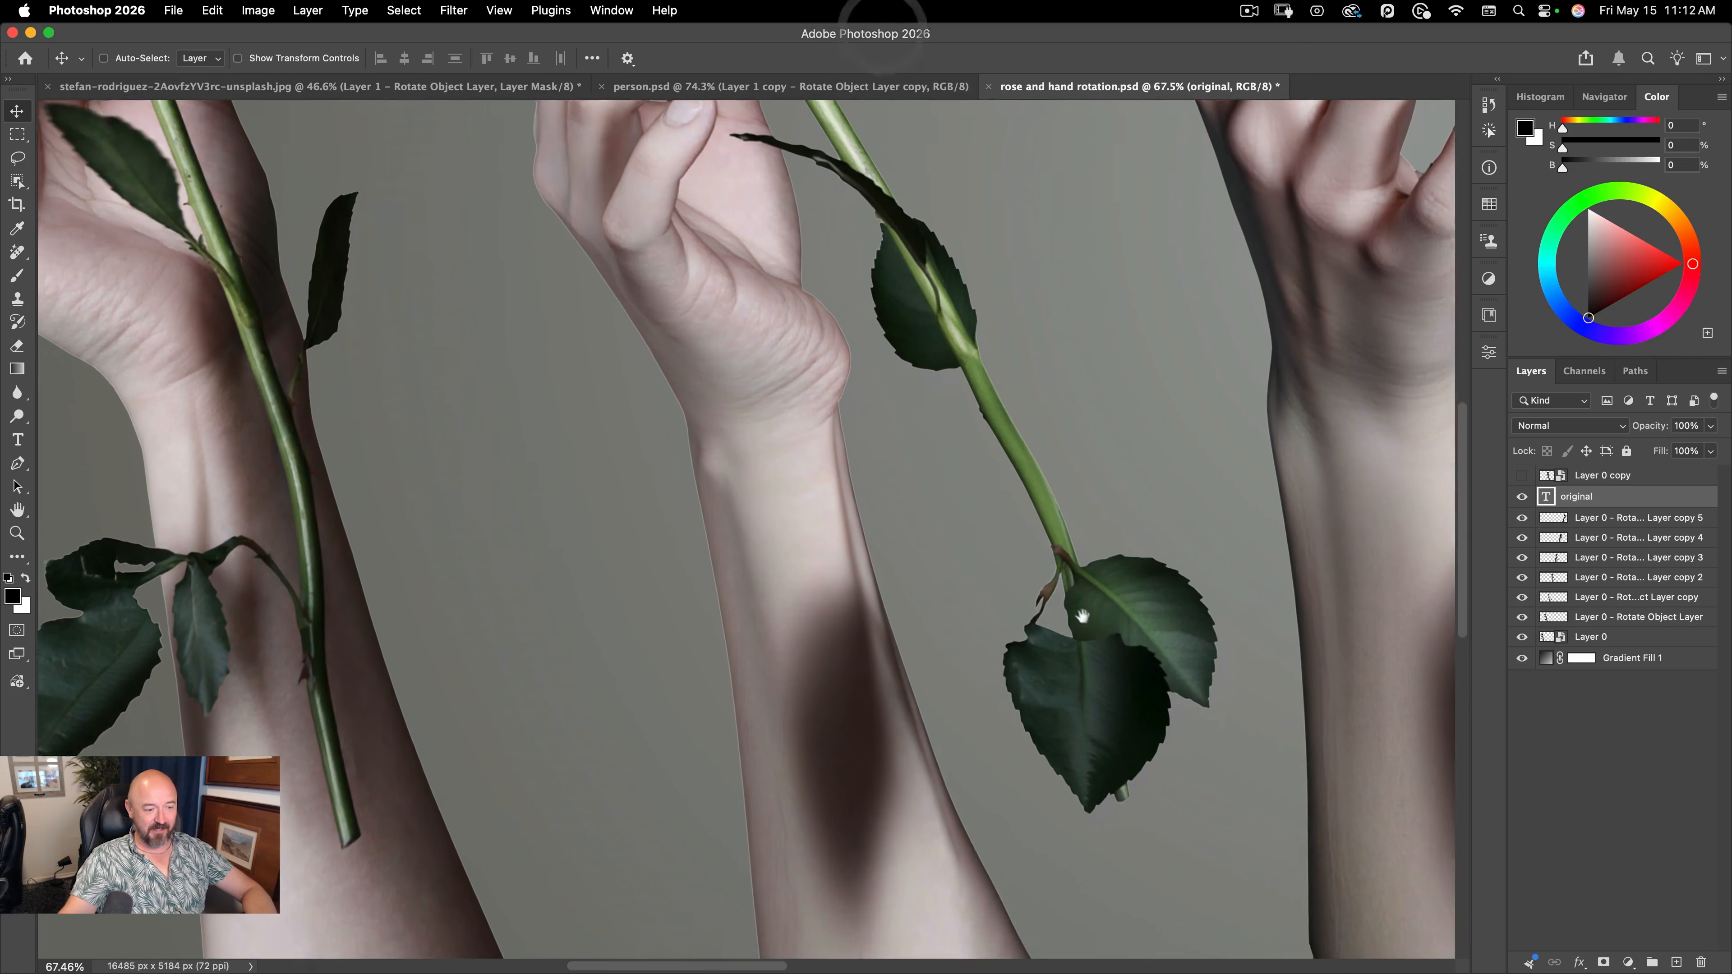
pyautogui.moveTo(1084, 594)
pyautogui.mouseDown()
pyautogui.moveTo(1234, 522)
pyautogui.moveTo(1086, 603)
pyautogui.mouseUp()
pyautogui.moveTo(1115, 340); pyautogui.dragTo(1046, 540)
pyautogui.moveTo(1043, 428); pyautogui.dragTo(1151, 321)
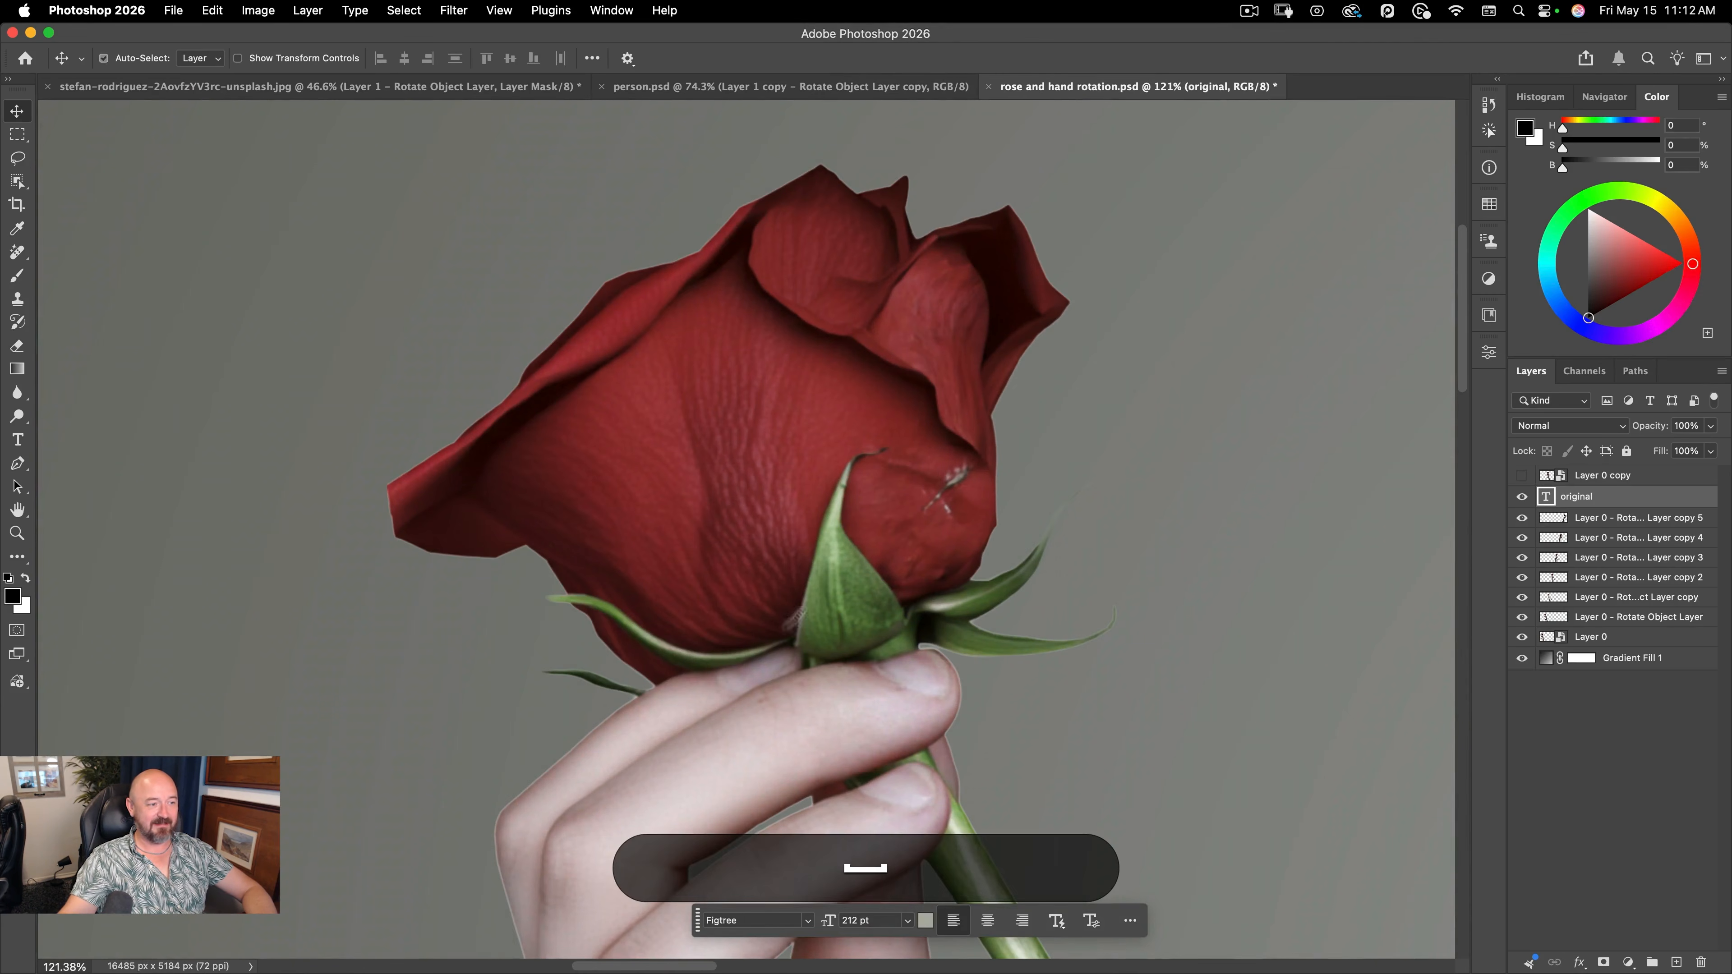
pyautogui.moveTo(845, 549); pyautogui.dragTo(747, 638)
pyautogui.moveTo(1119, 567); pyautogui.dragTo(980, 364)
pyautogui.moveTo(1016, 540); pyautogui.dragTo(1122, 466)
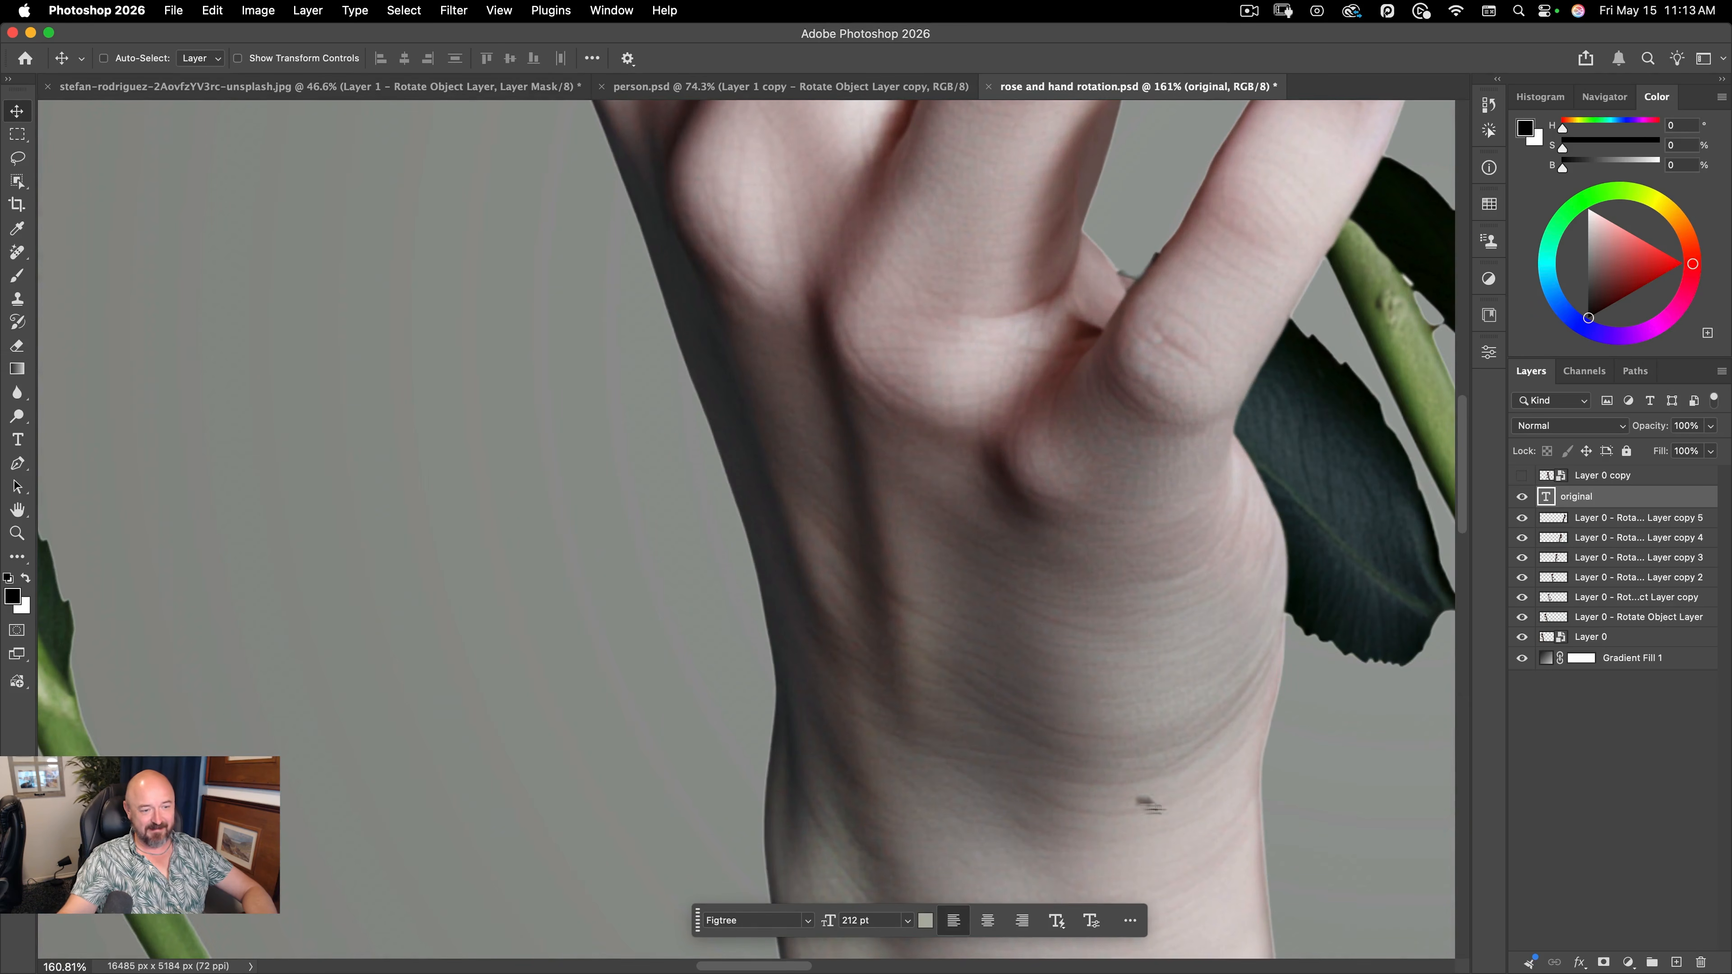
pyautogui.moveTo(980, 633); pyautogui.dragTo(861, 687)
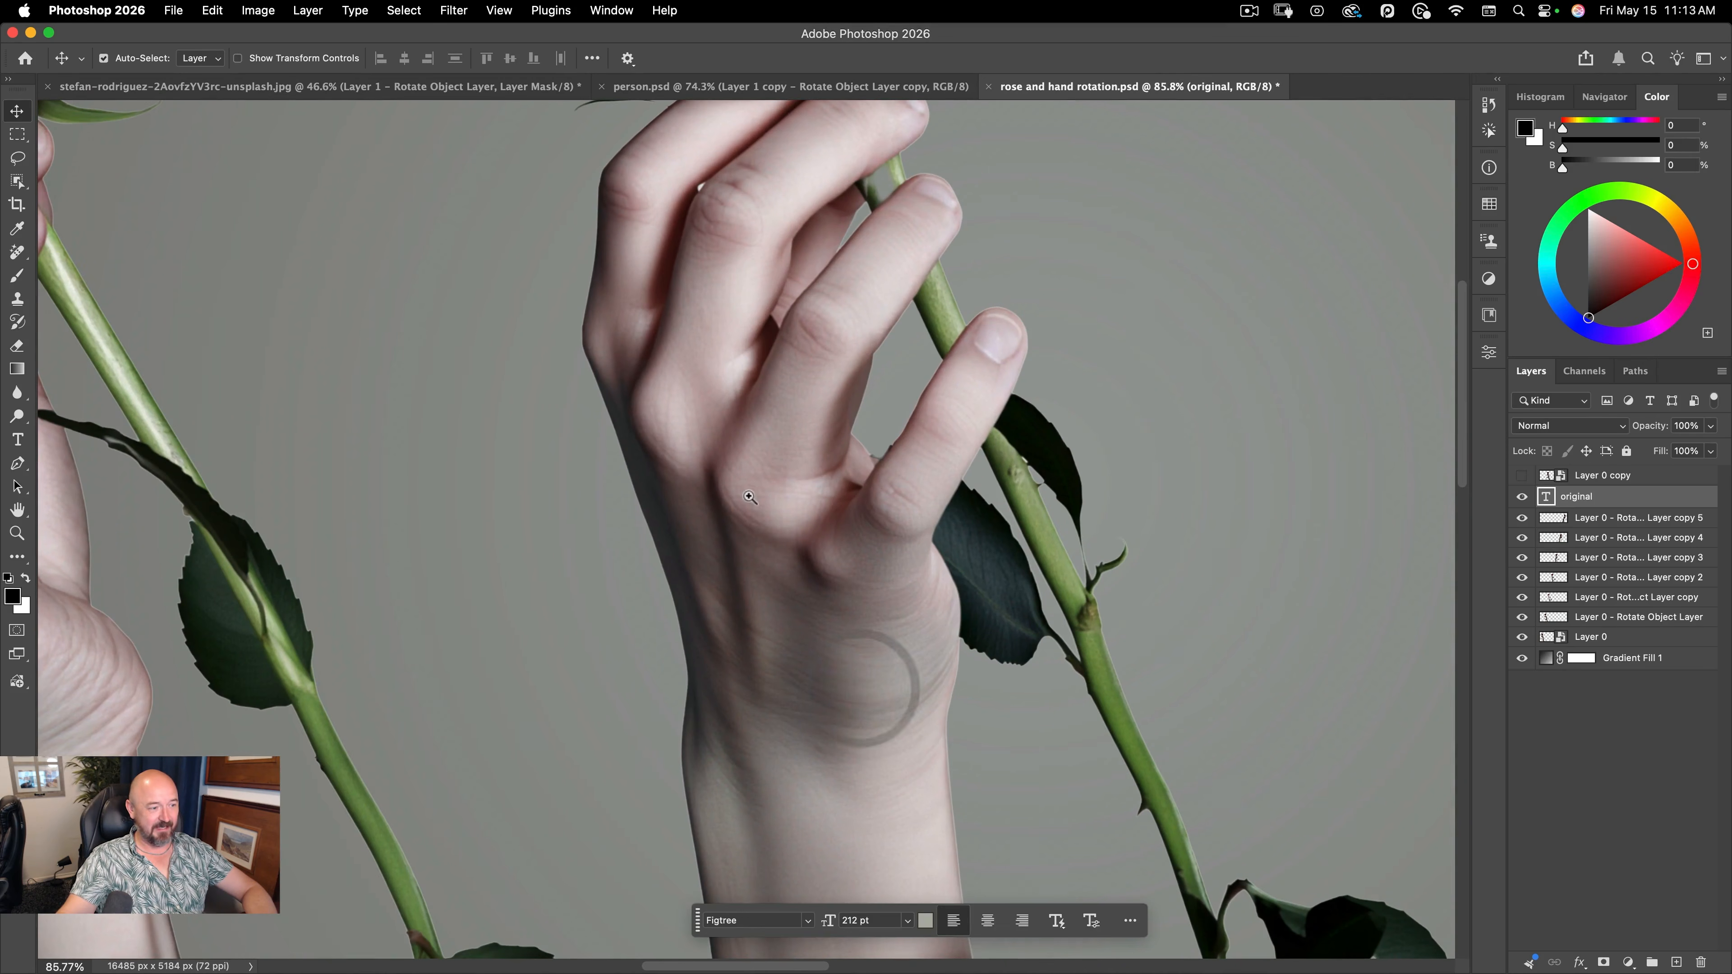
pyautogui.moveTo(749, 498); pyautogui.dragTo(783, 452)
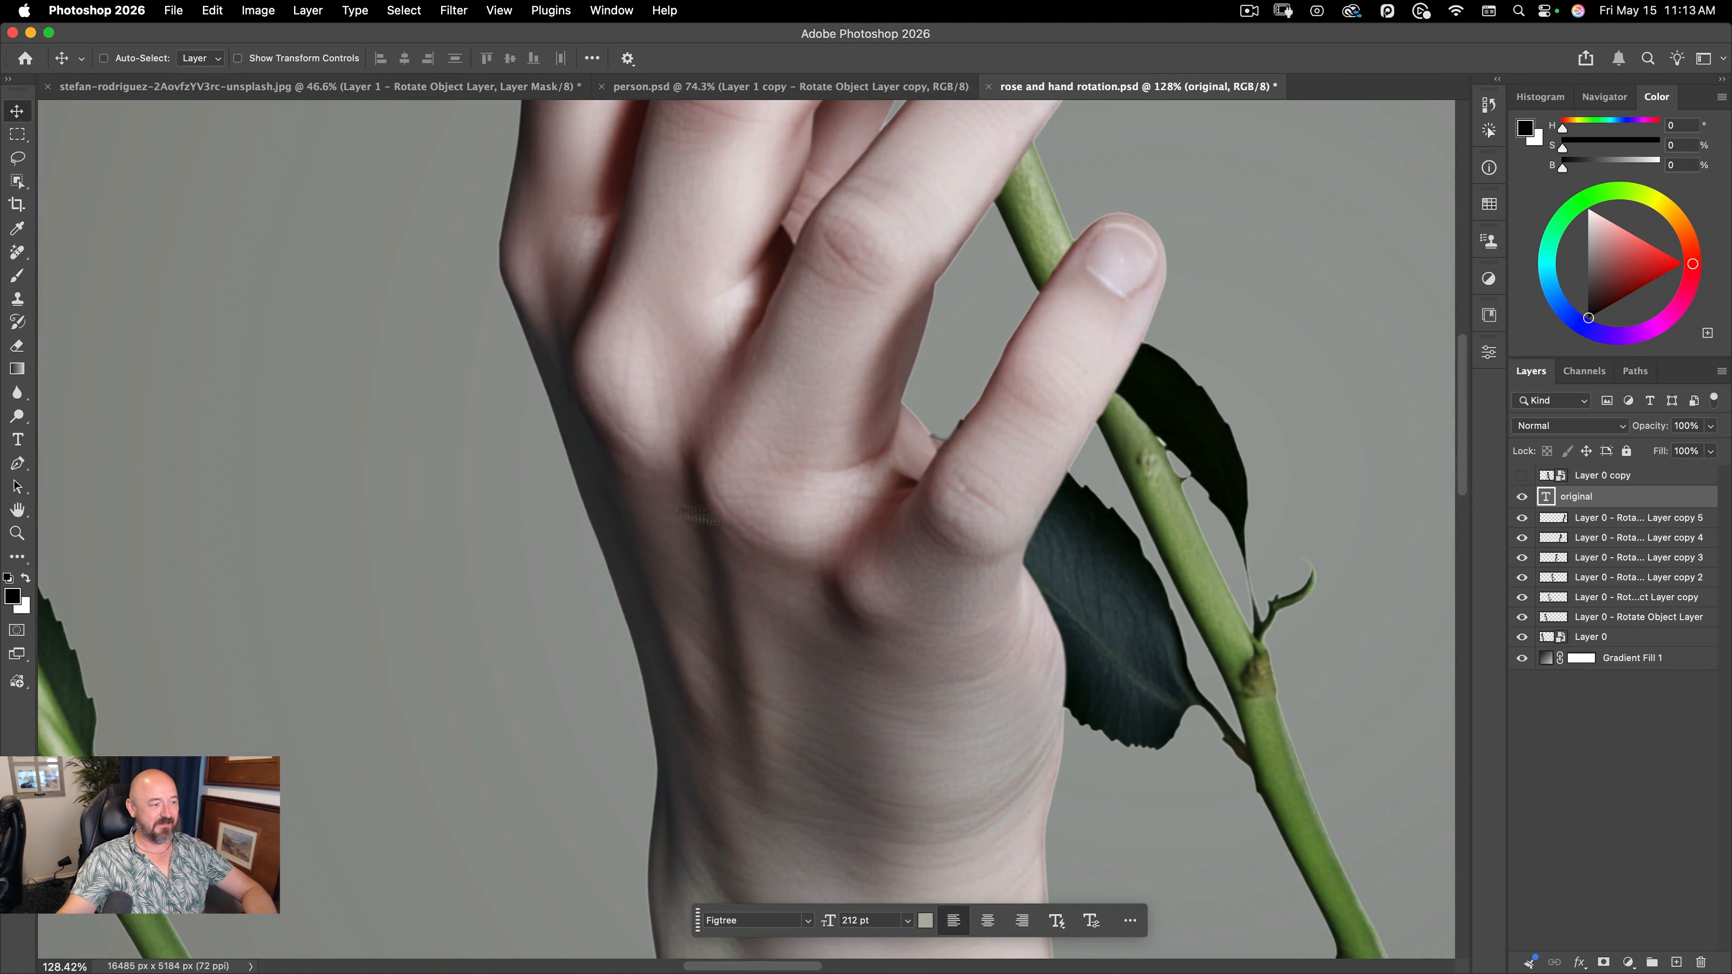
pyautogui.moveTo(912, 585); pyautogui.dragTo(847, 654)
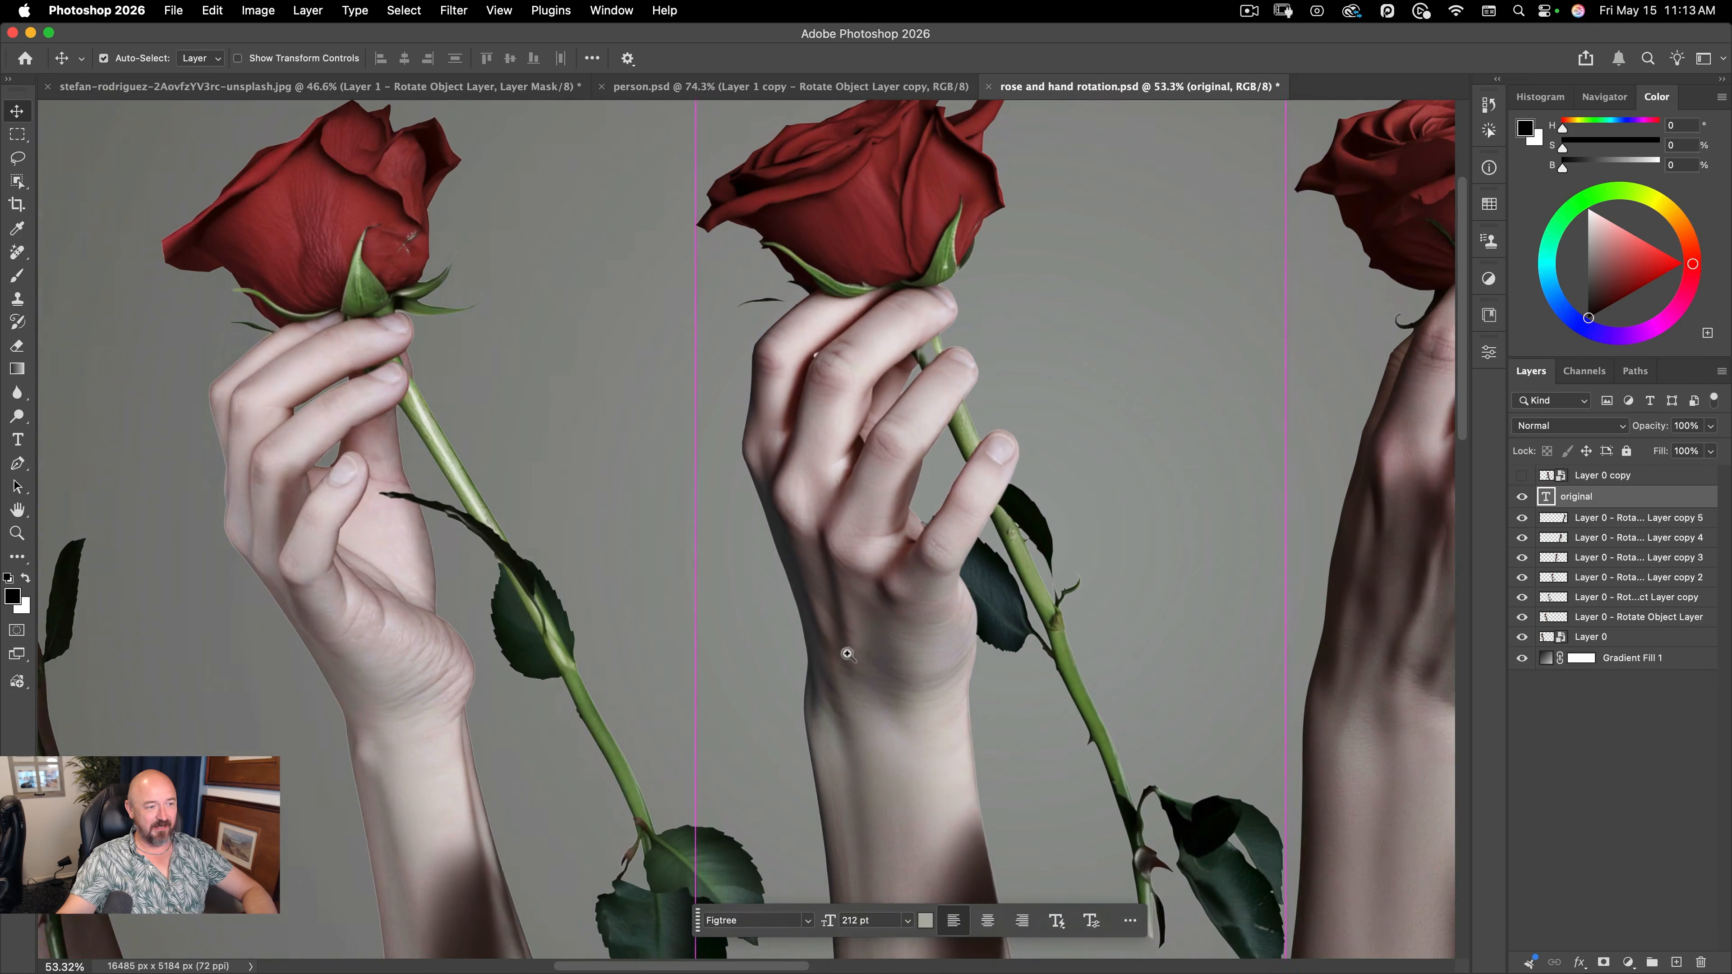
# - Examine the fifth to seventh hands up close, checking the fingers, stem ends, knuckles, tendons and skin texture
pyautogui.moveTo(1250, 612); pyautogui.dragTo(841, 603)
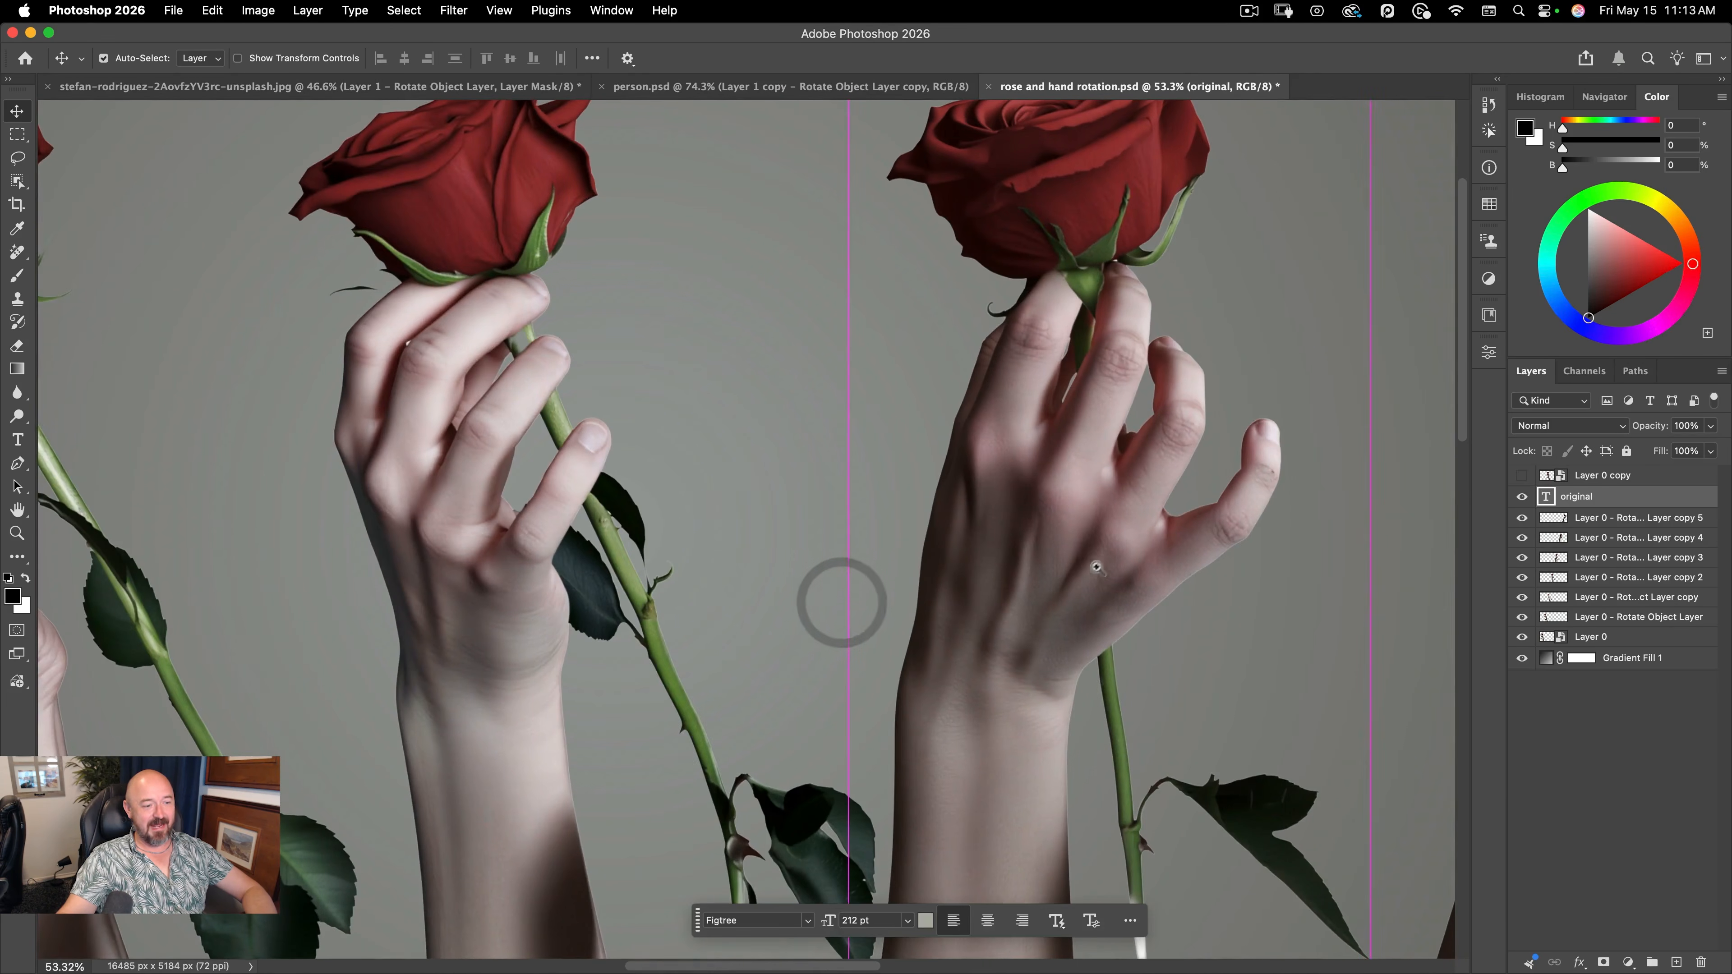
pyautogui.moveTo(1091, 580); pyautogui.dragTo(1127, 546)
pyautogui.moveTo(1253, 628); pyautogui.dragTo(1099, 603)
pyautogui.moveTo(873, 526); pyautogui.dragTo(908, 491)
pyautogui.moveTo(1071, 482); pyautogui.dragTo(1006, 554)
pyautogui.moveTo(1089, 685); pyautogui.dragTo(1033, 443)
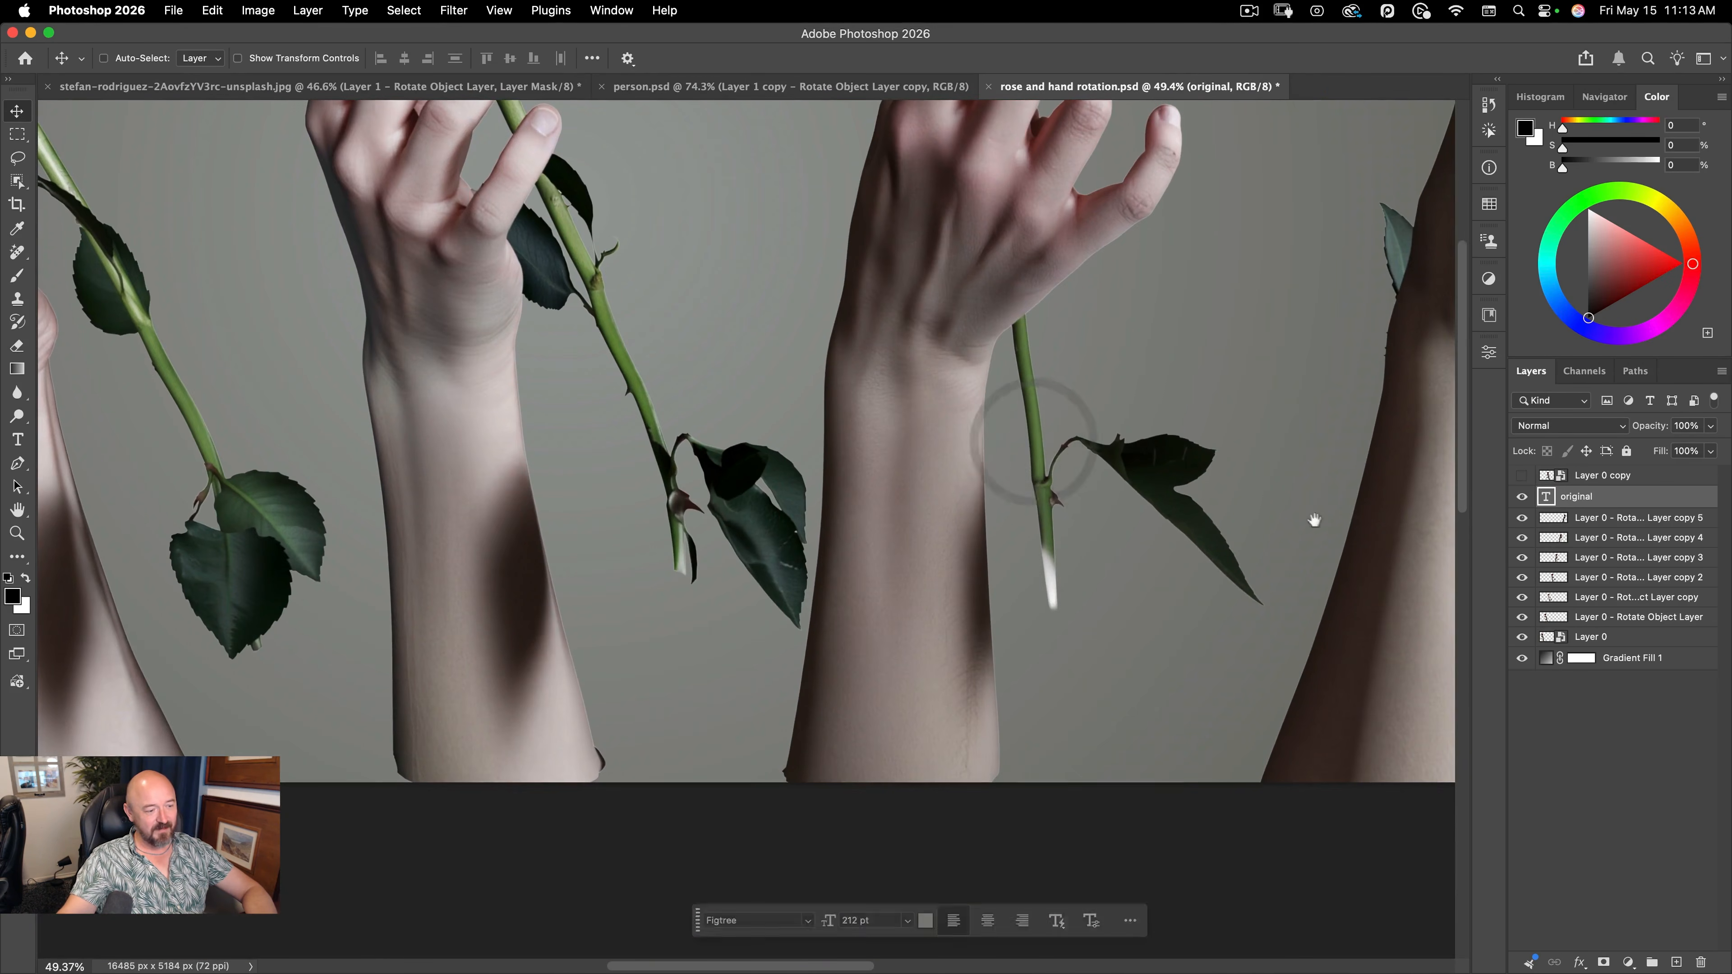
pyautogui.moveTo(1314, 519); pyautogui.dragTo(541, 643)
pyautogui.moveTo(790, 446); pyautogui.dragTo(822, 682)
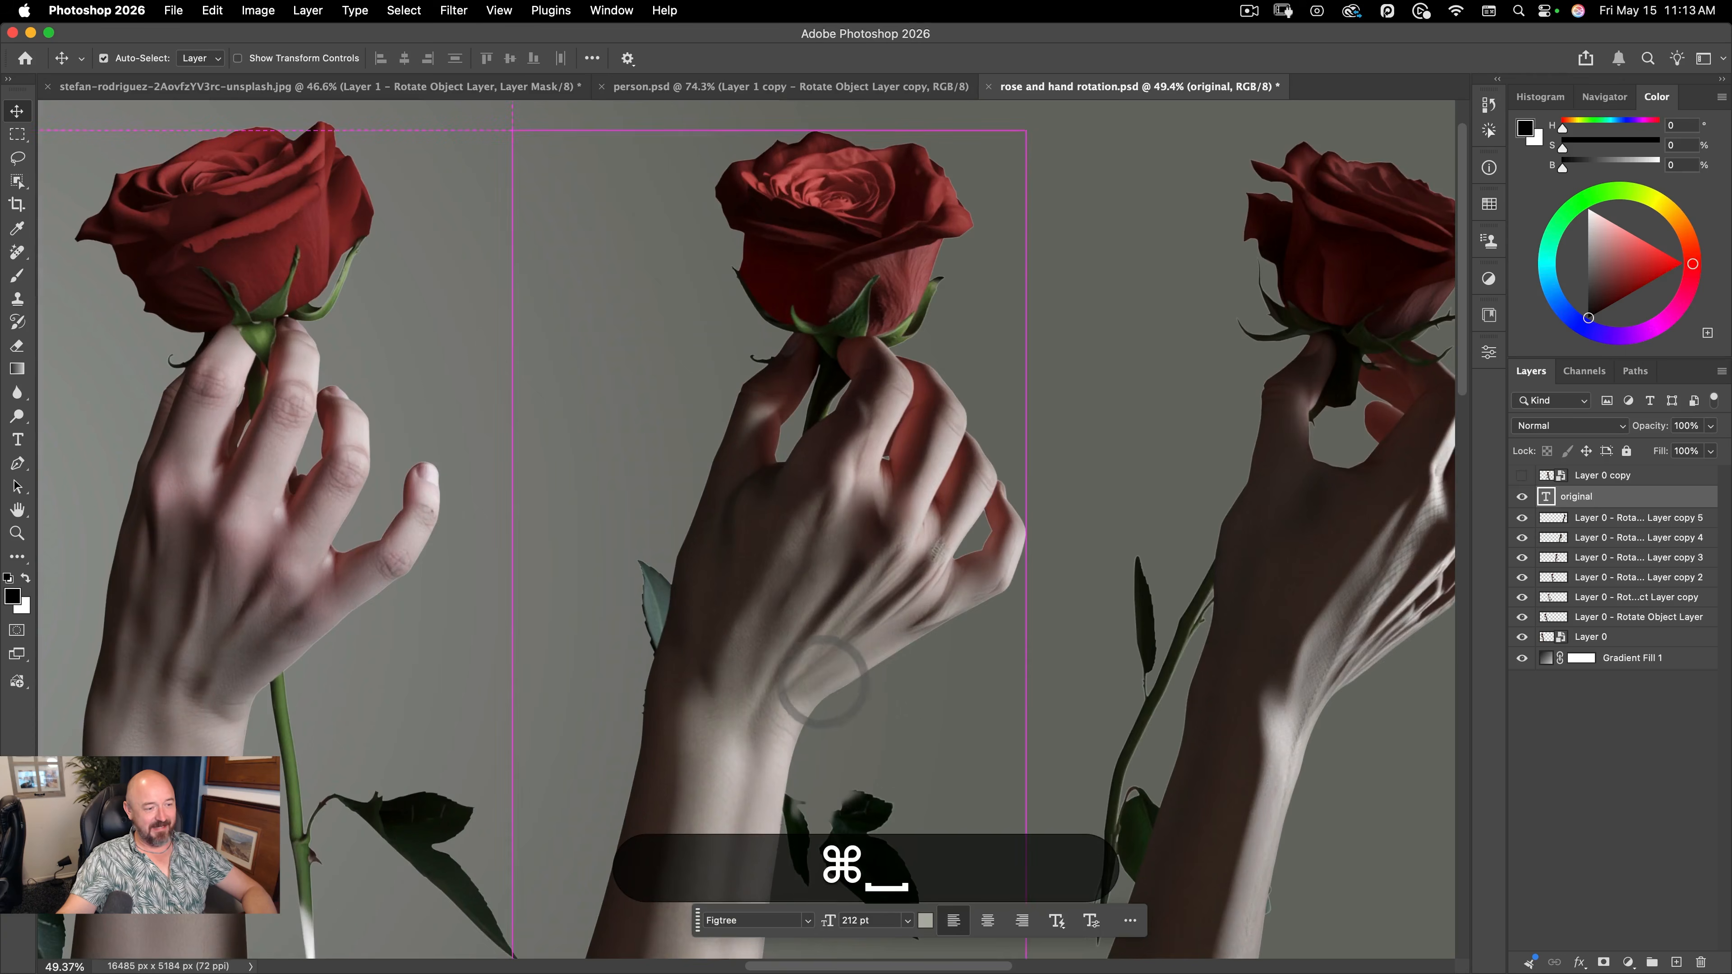
pyautogui.moveTo(922, 588); pyautogui.dragTo(1028, 531)
pyautogui.moveTo(1080, 666); pyautogui.dragTo(1052, 688)
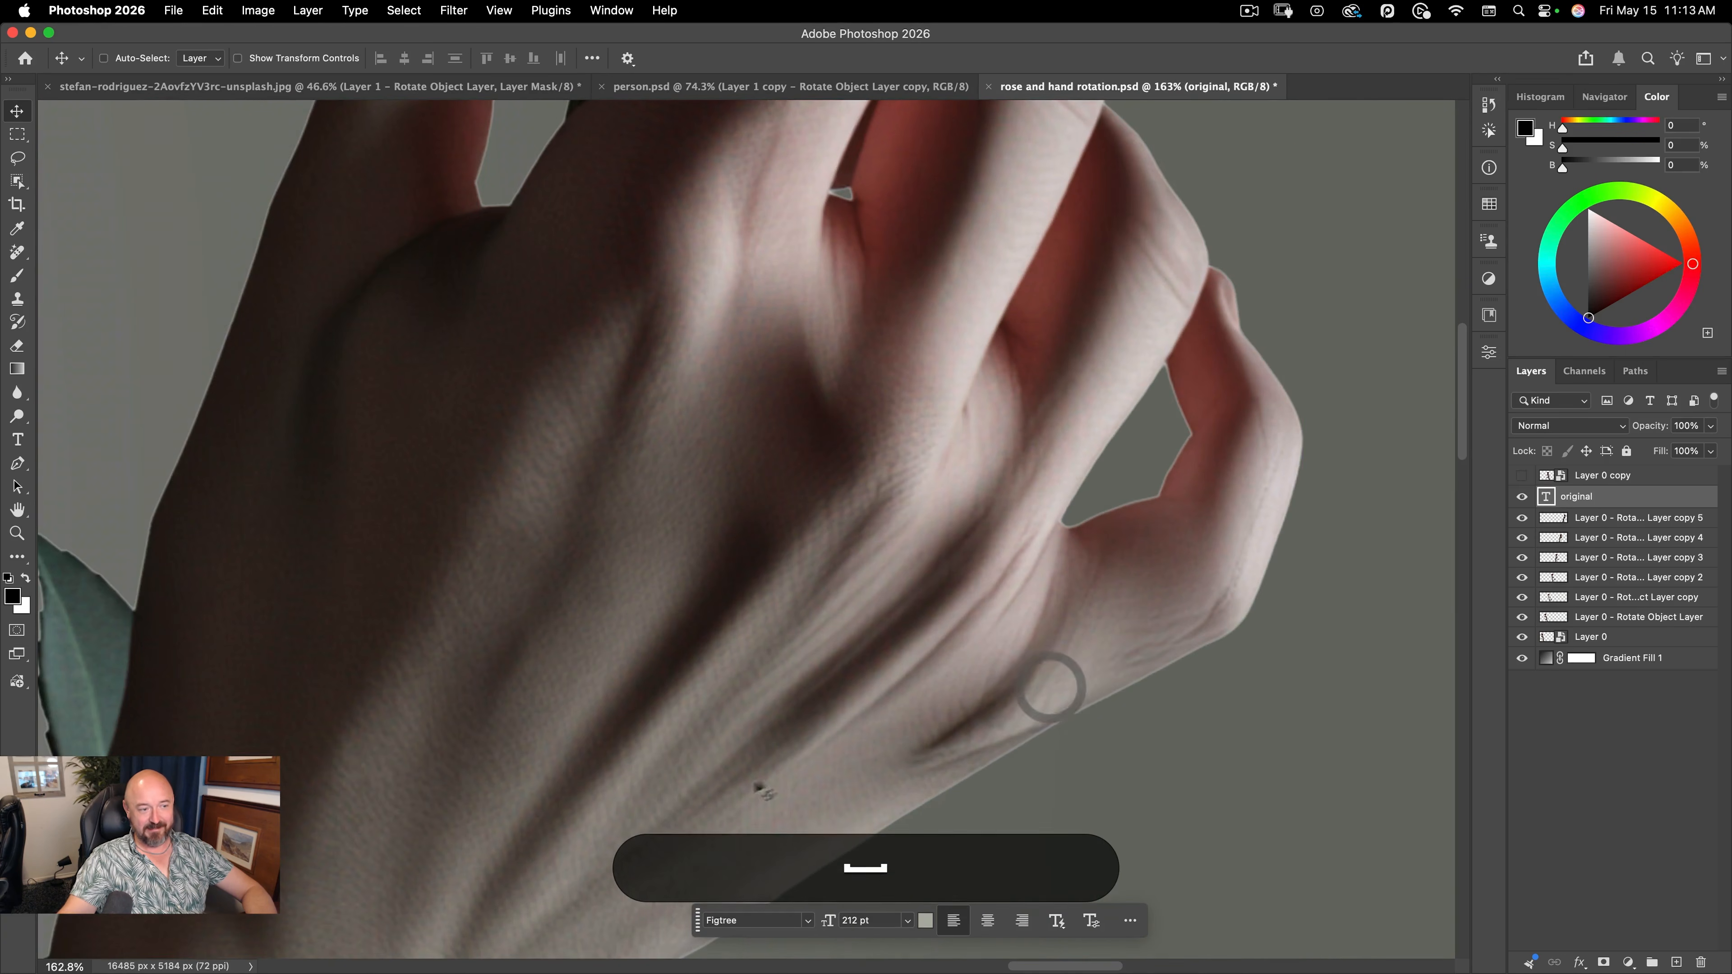
pyautogui.moveTo(748, 619); pyautogui.dragTo(644, 651)
pyautogui.moveTo(1295, 704); pyautogui.dragTo(1059, 684)
pyautogui.moveTo(1090, 600); pyautogui.dragTo(1187, 448)
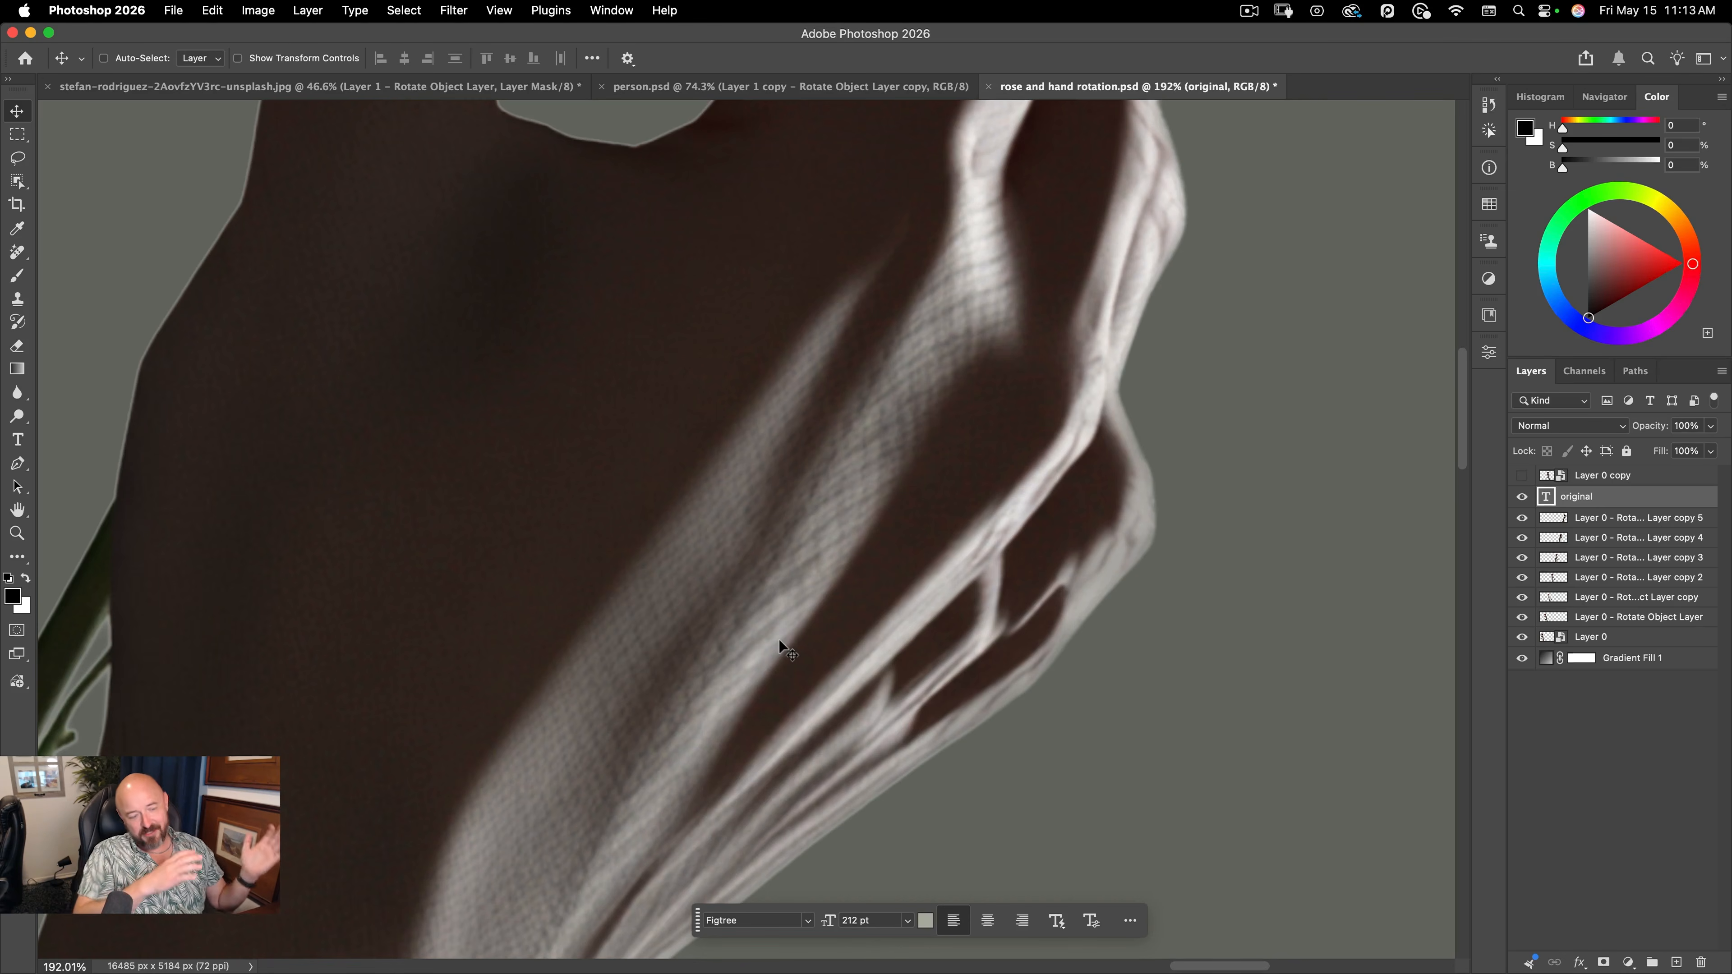
# - View the whole row of roses, then compare the original hand with the most rotated hand at the far end
pyautogui.press('super+0')
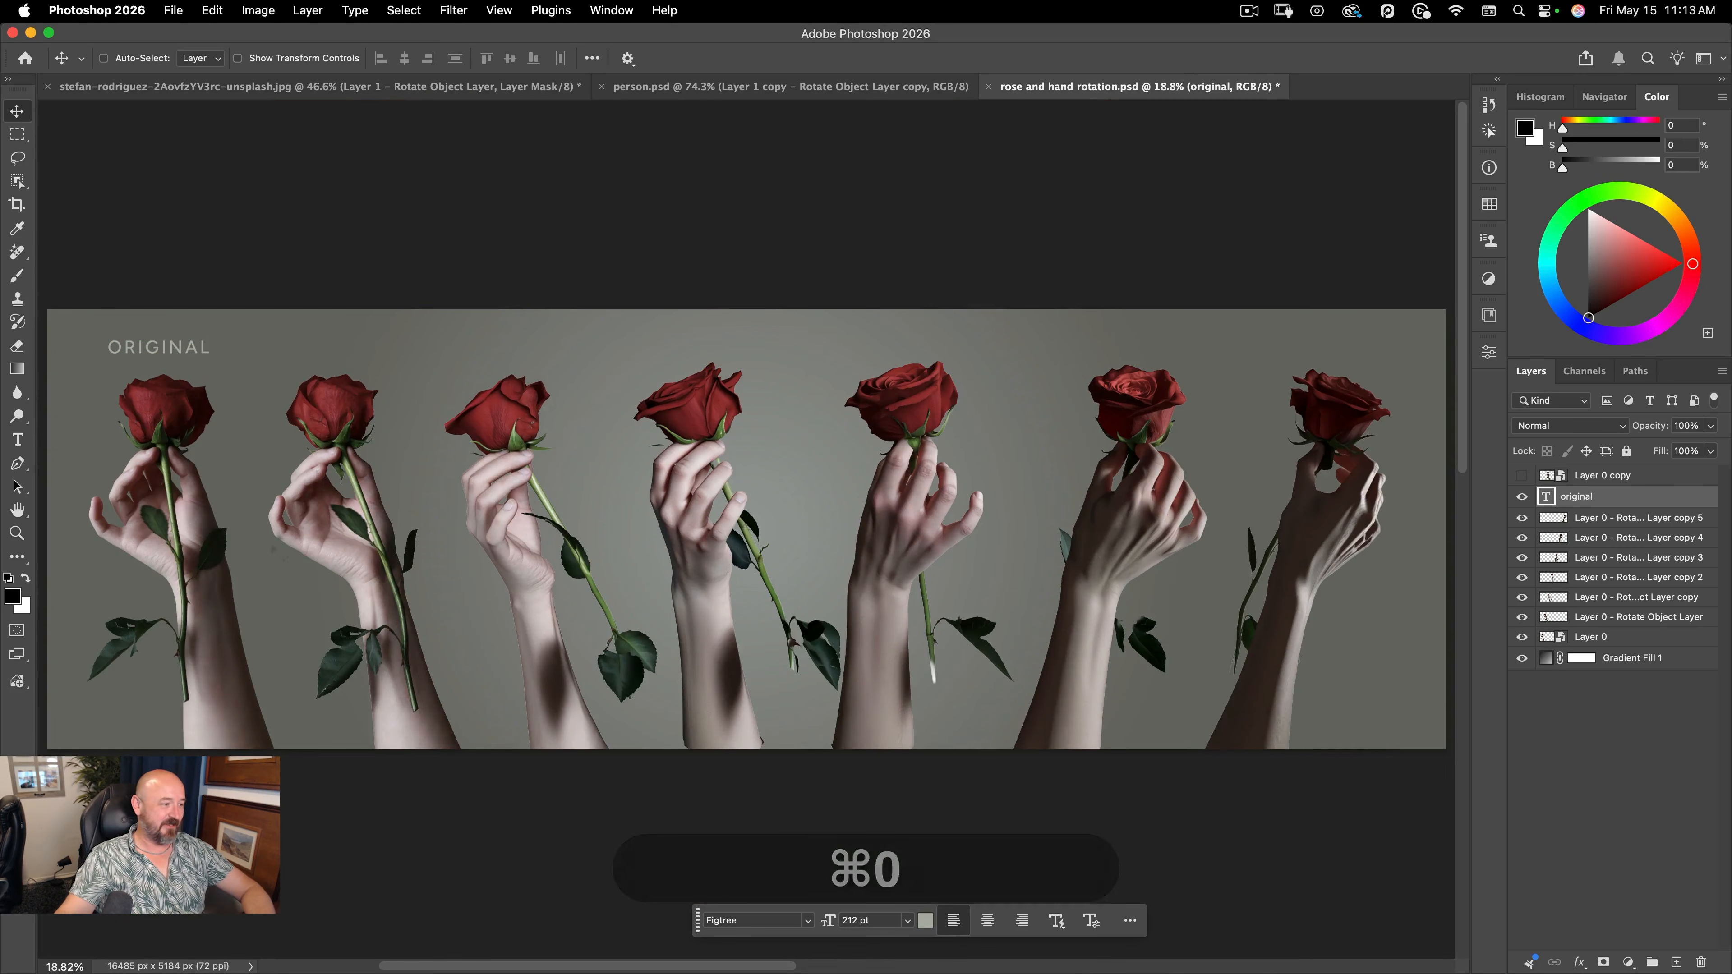
pyautogui.moveTo(103, 531); pyautogui.dragTo(174, 495)
pyautogui.moveTo(394, 595); pyautogui.dragTo(685, 564)
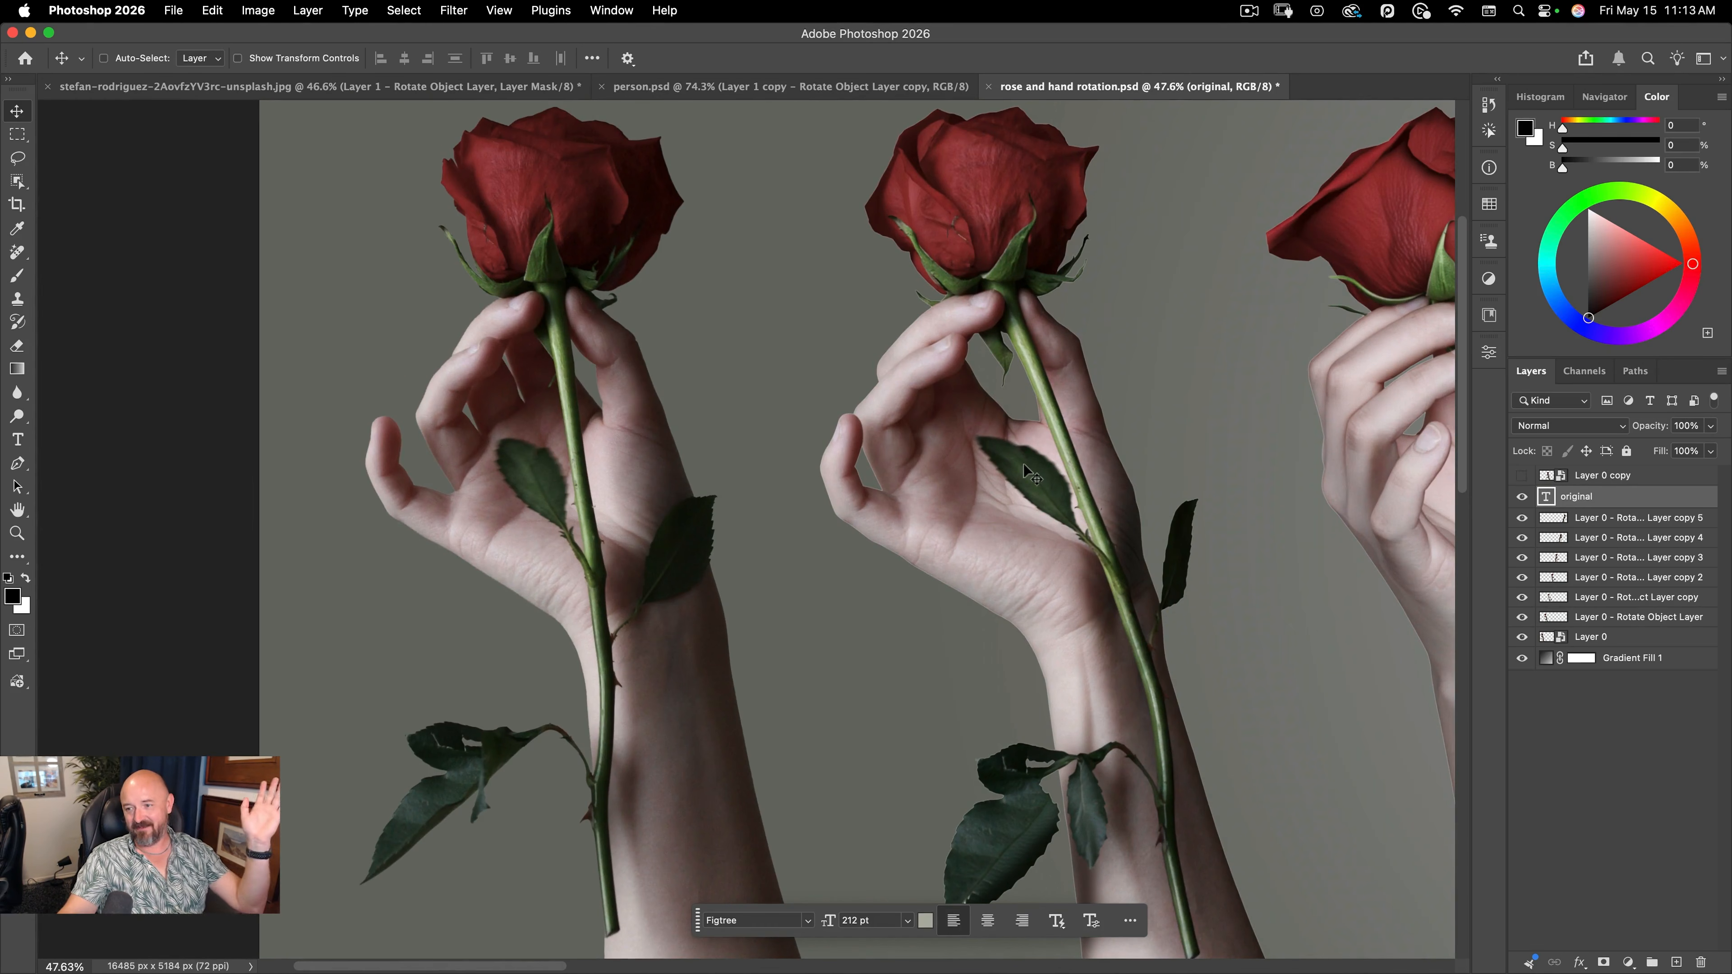
pyautogui.press('space')
pyautogui.moveTo(1130, 583); pyautogui.dragTo(347, 522)
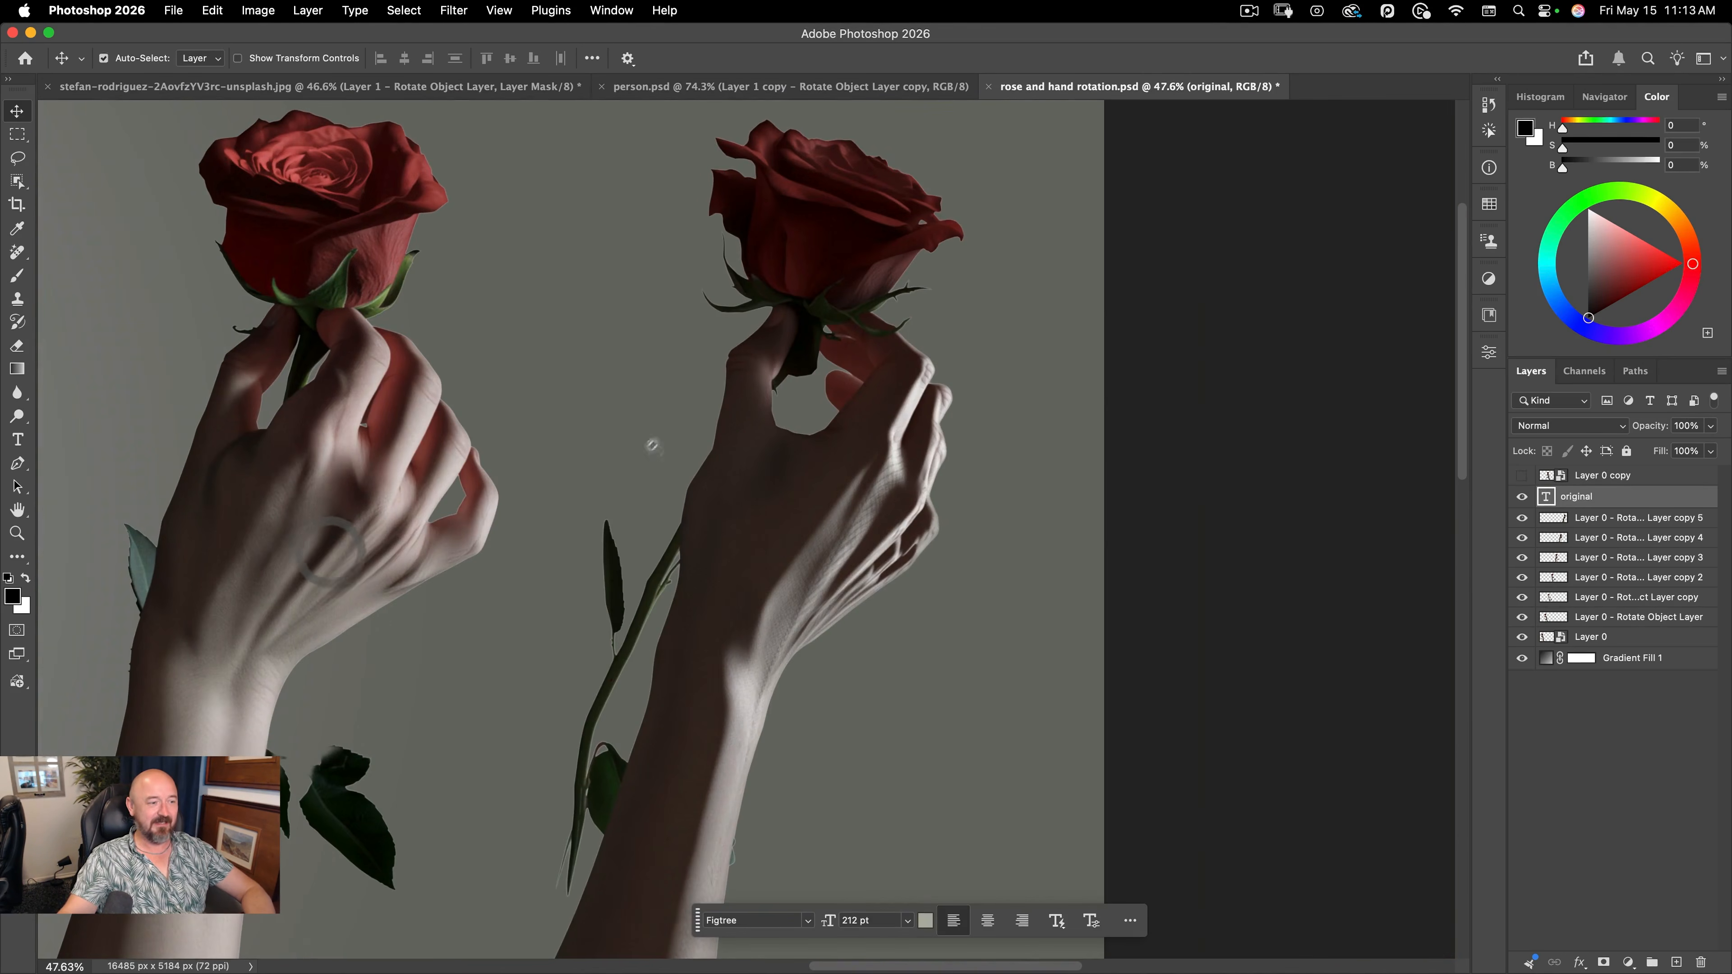
pyautogui.scroll(3, 849, 436)
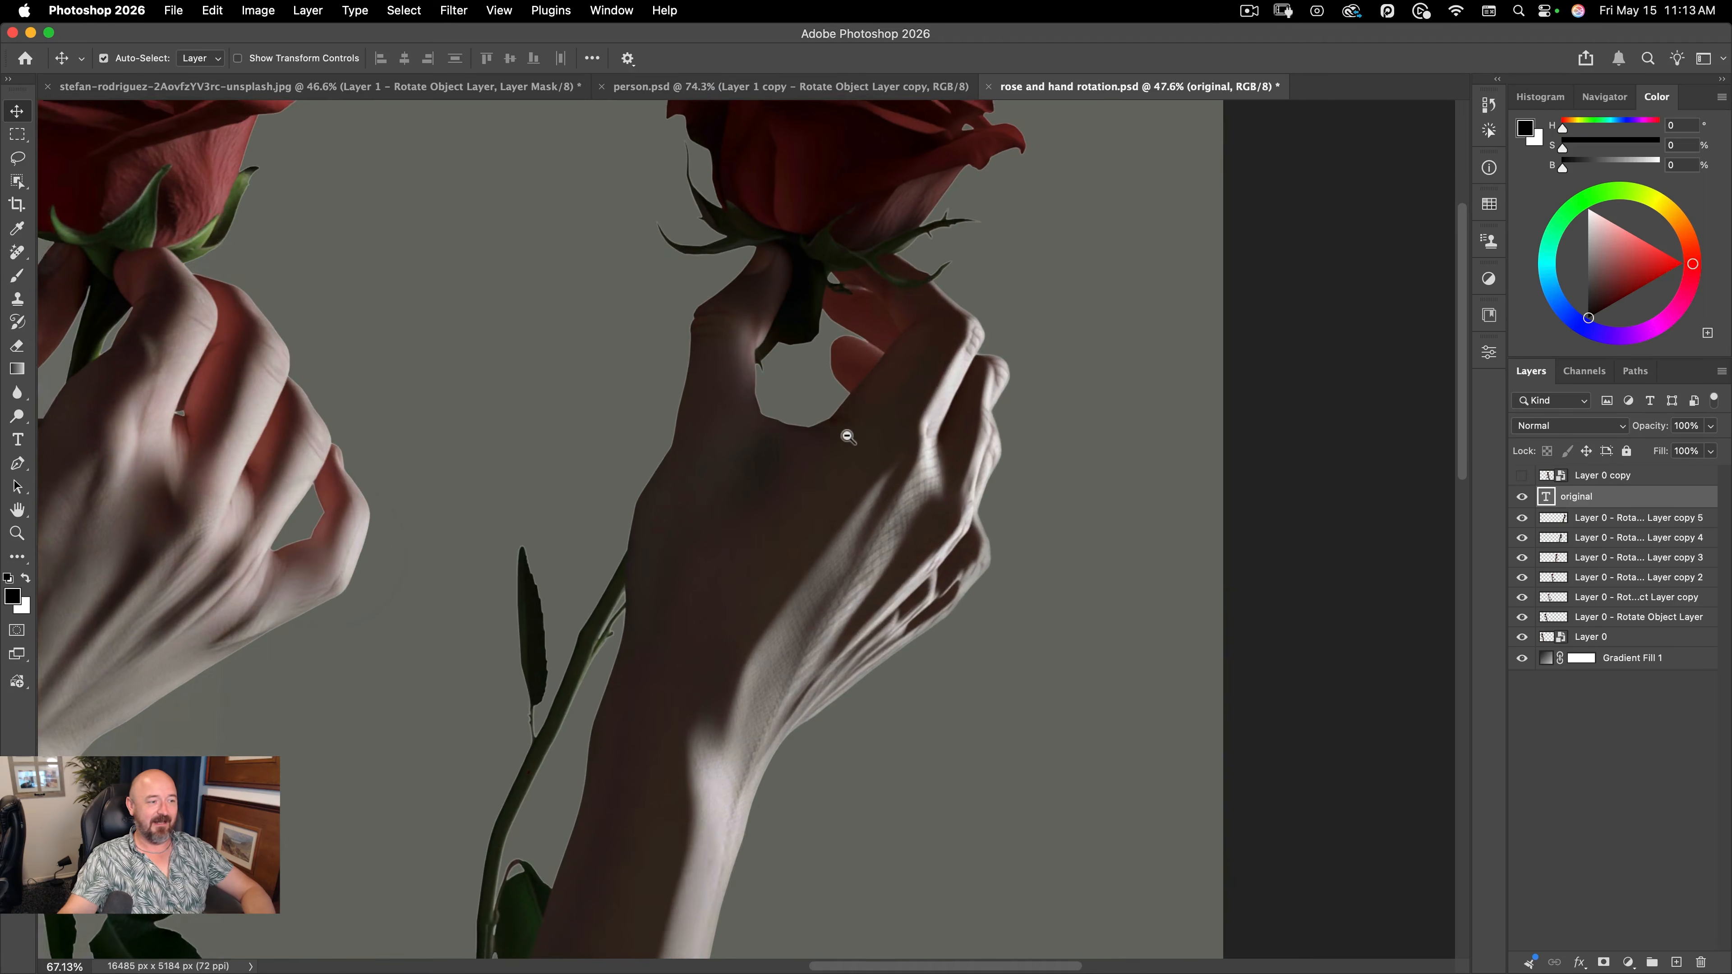
pyautogui.moveTo(847, 437); pyautogui.dragTo(849, 438)
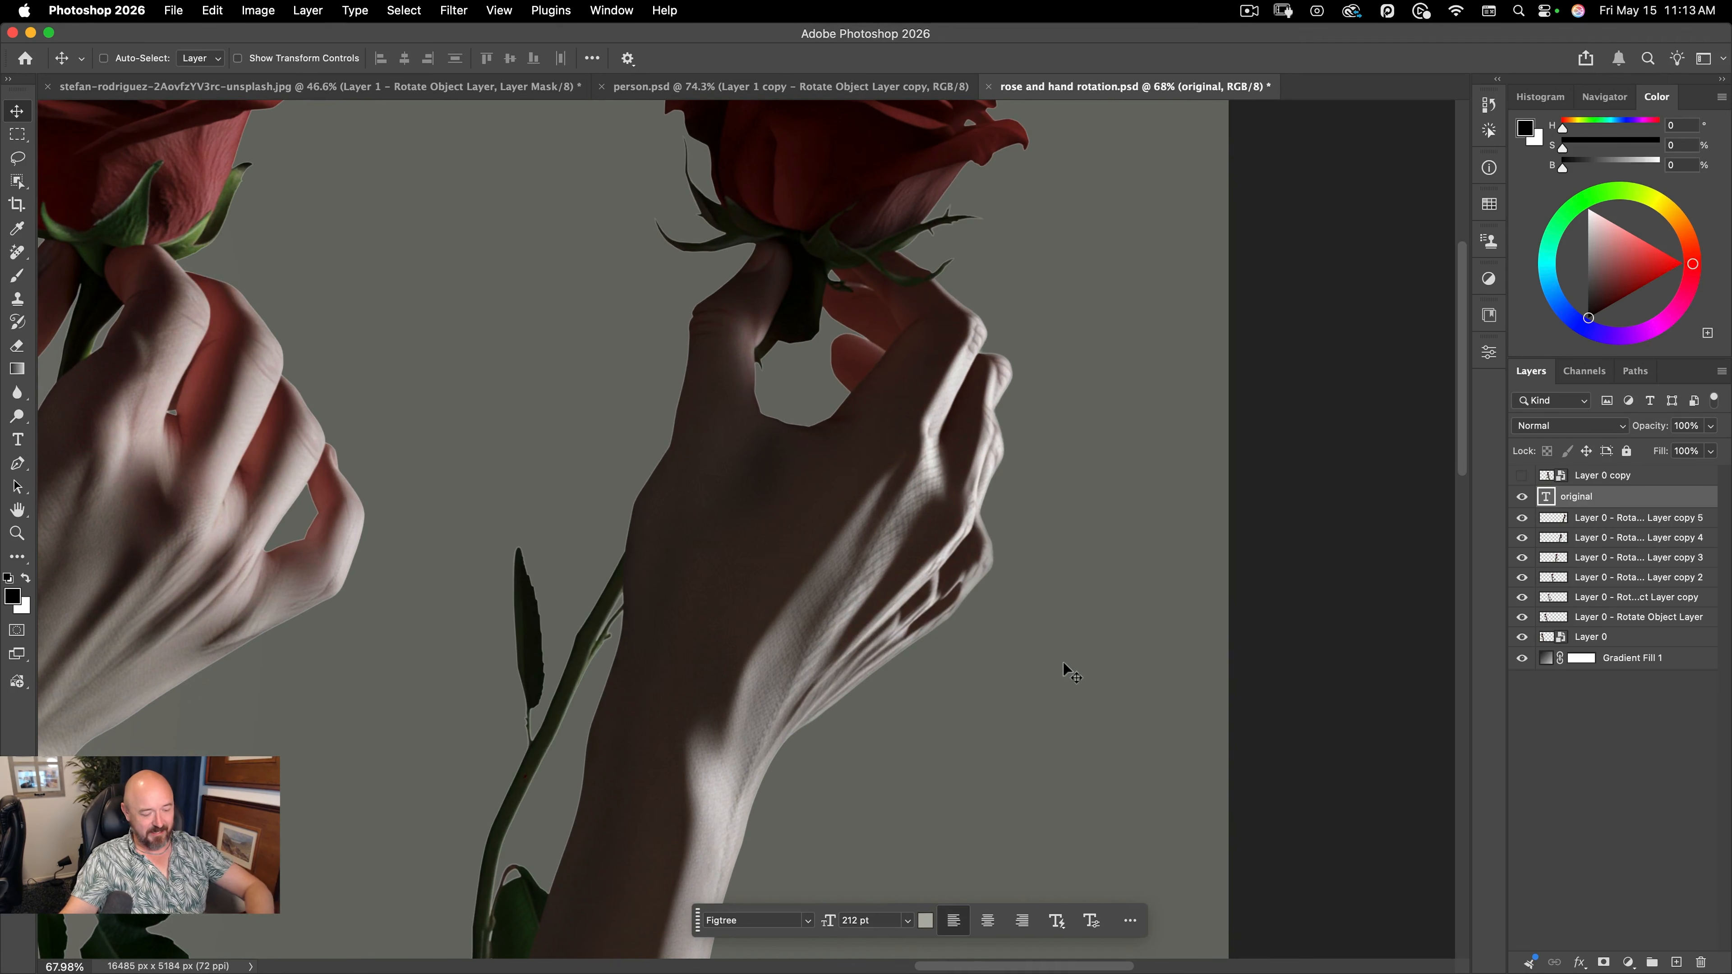
# - Open shoes.psd from the meetup assets folder
pyautogui.press('super')
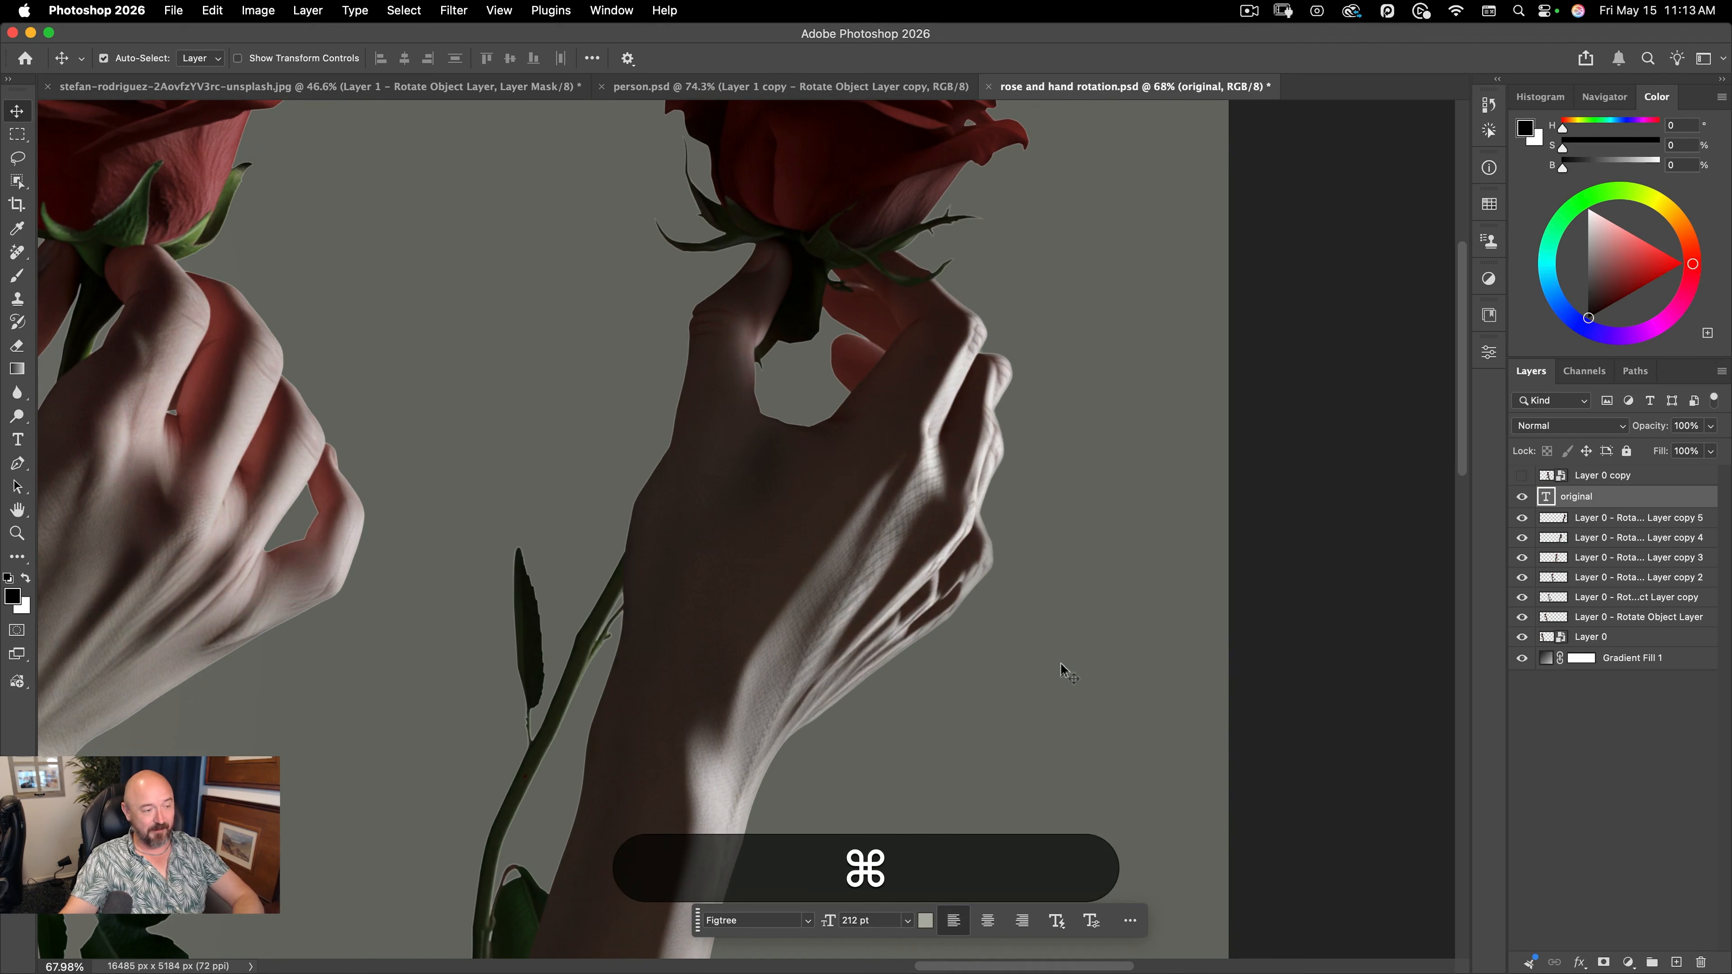
pyautogui.press('super+o')
pyautogui.doubleClick(631, 321)
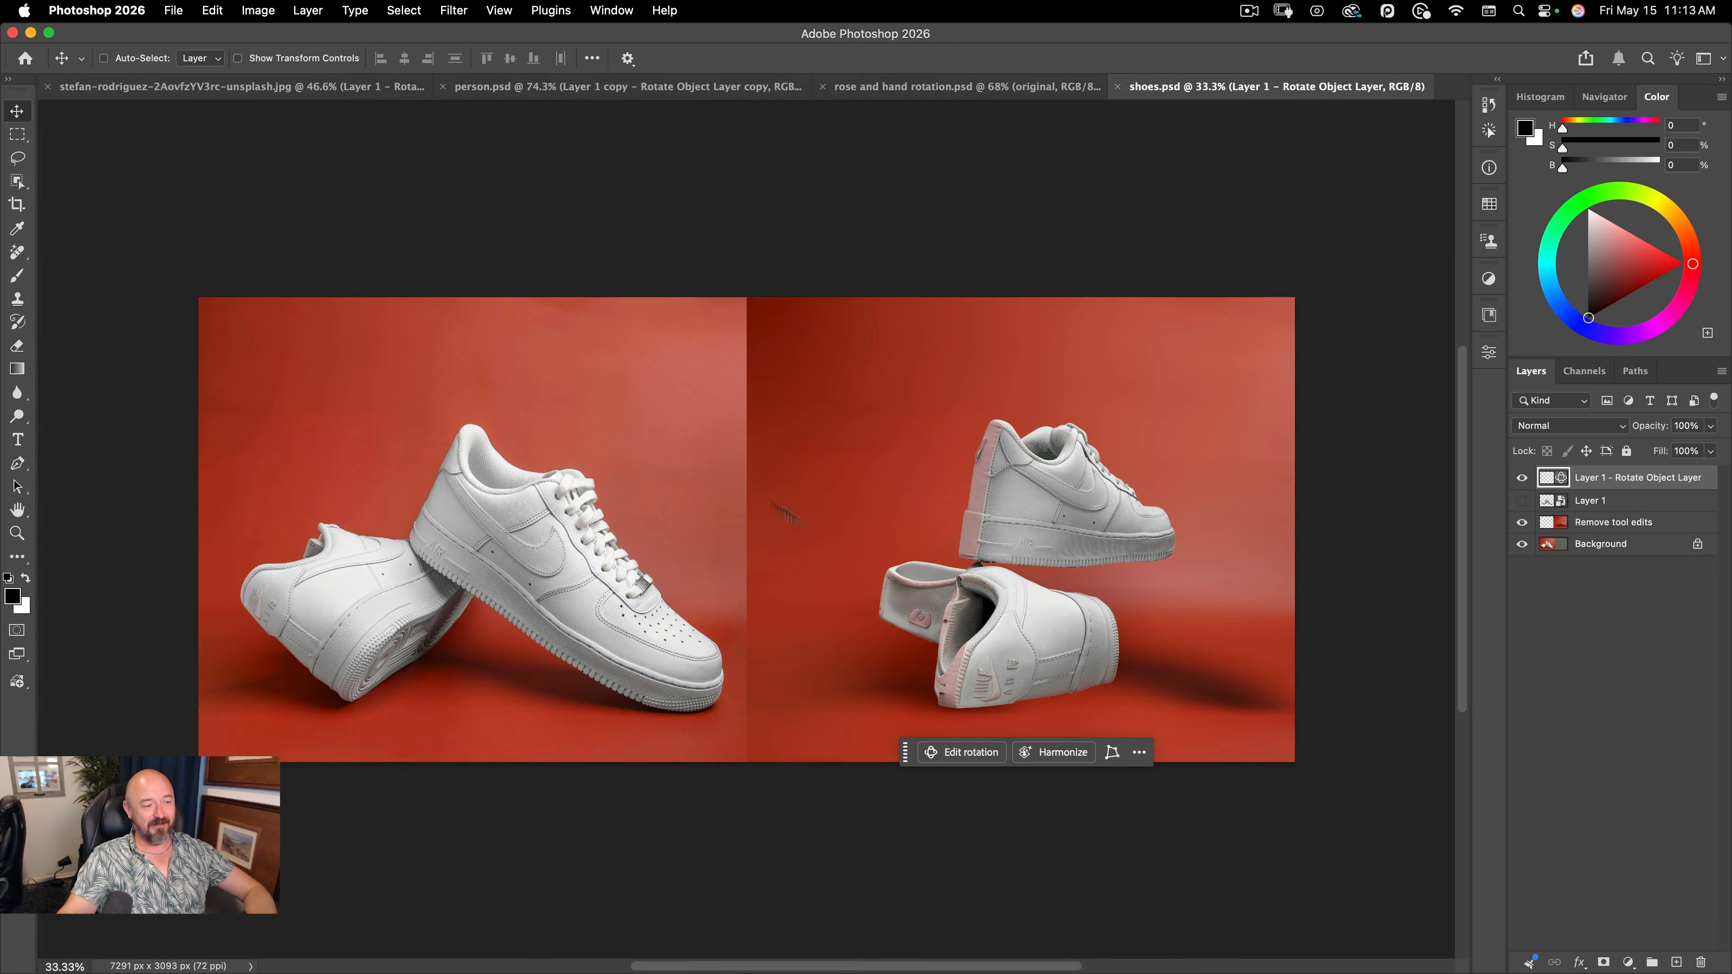
# - Examine the original pair of white sneakers and compare it with the rotated pair beside it
pyautogui.press('space')
pyautogui.moveTo(1019, 545); pyautogui.dragTo(1178, 464)
pyautogui.press('super')
pyautogui.moveTo(538, 445); pyautogui.dragTo(573, 424)
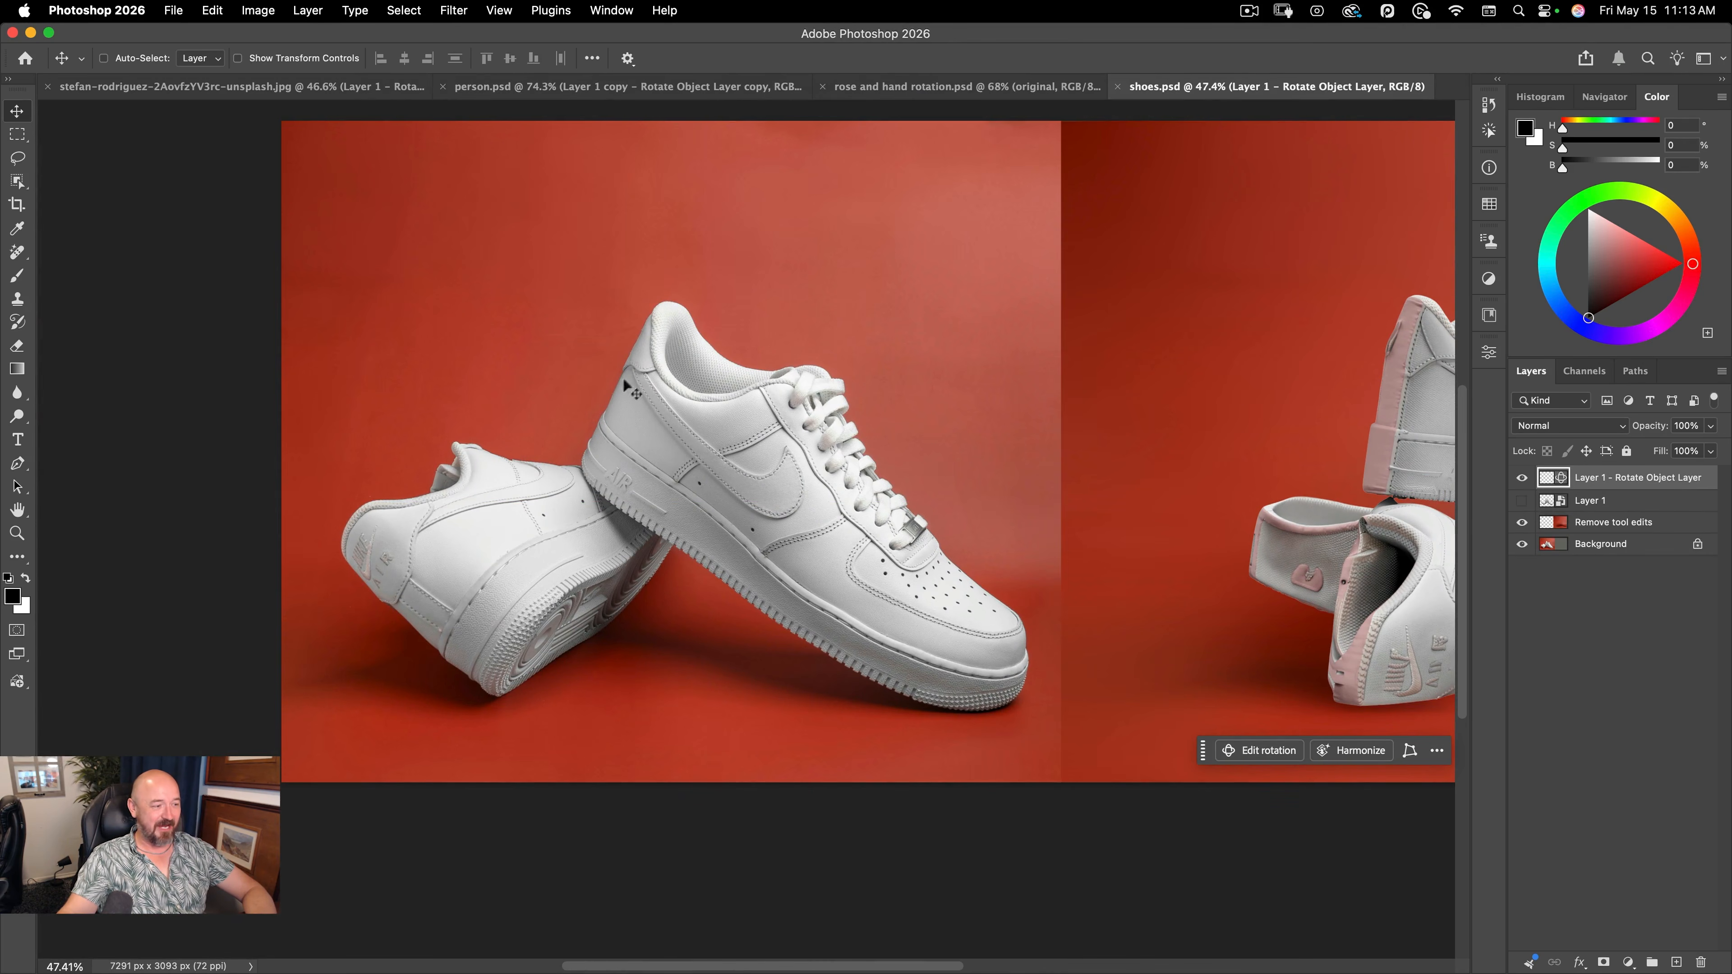
pyautogui.press('space')
pyautogui.moveTo(1109, 592); pyautogui.dragTo(628, 570)
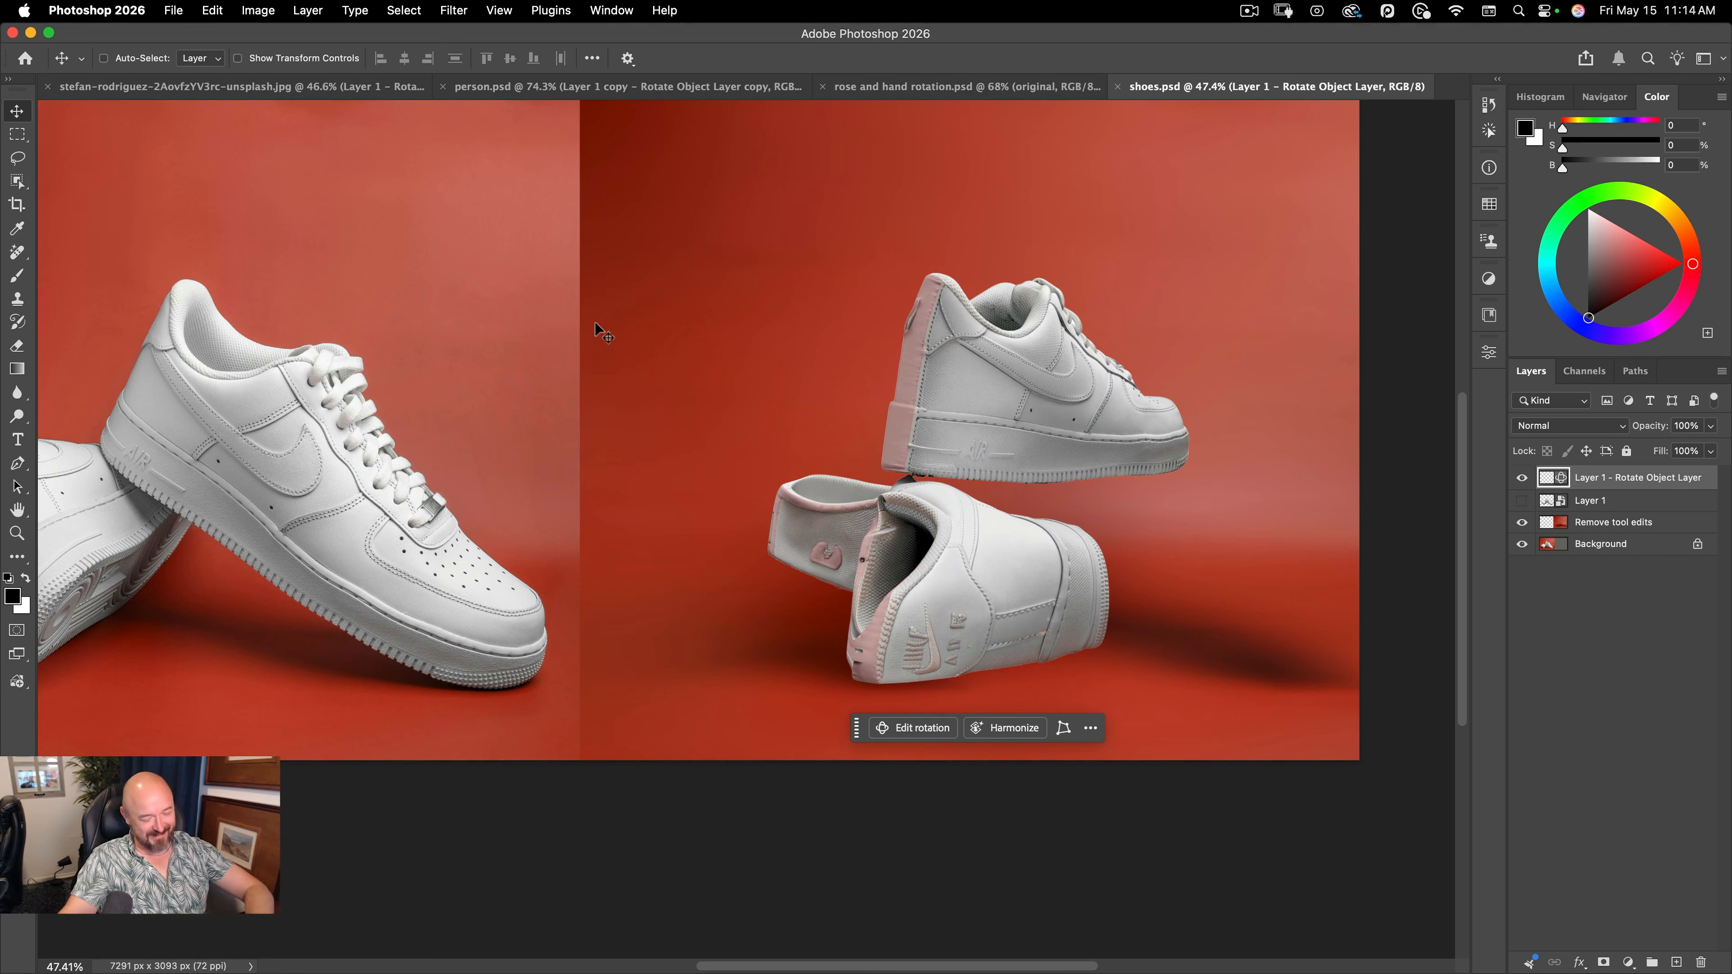
# - Open tilt building.psd from the meetup assets folder and compare the original tower with its rotated version
pyautogui.press('super+o')
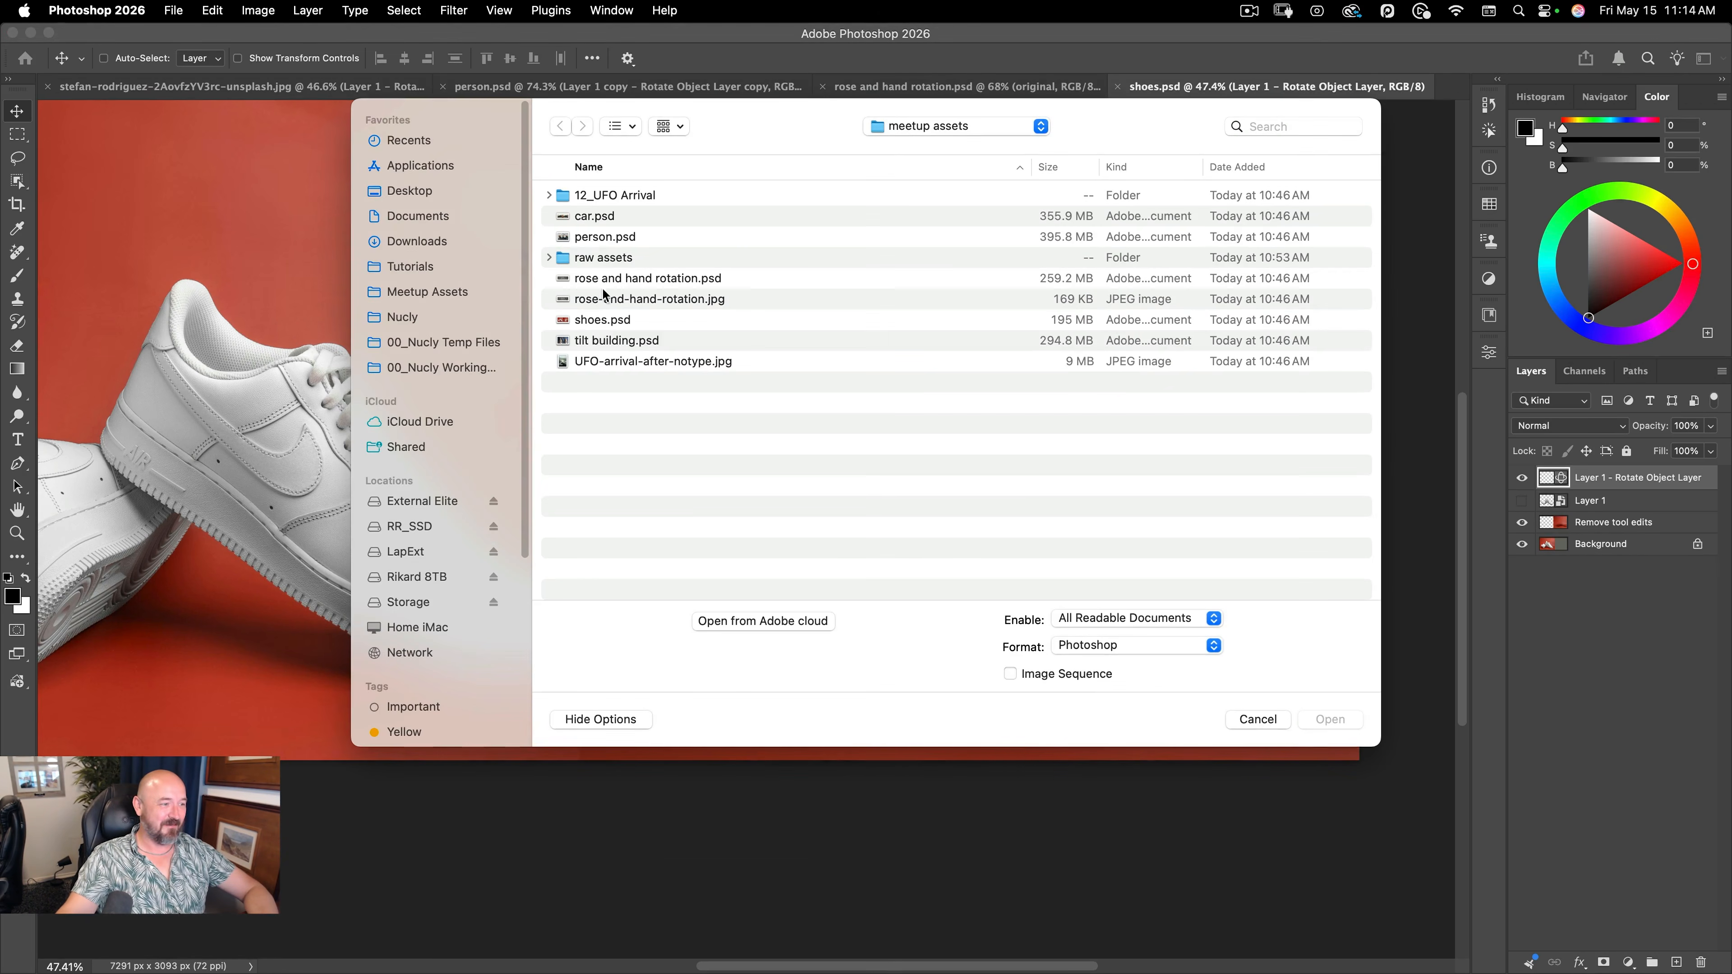
pyautogui.doubleClick(607, 339)
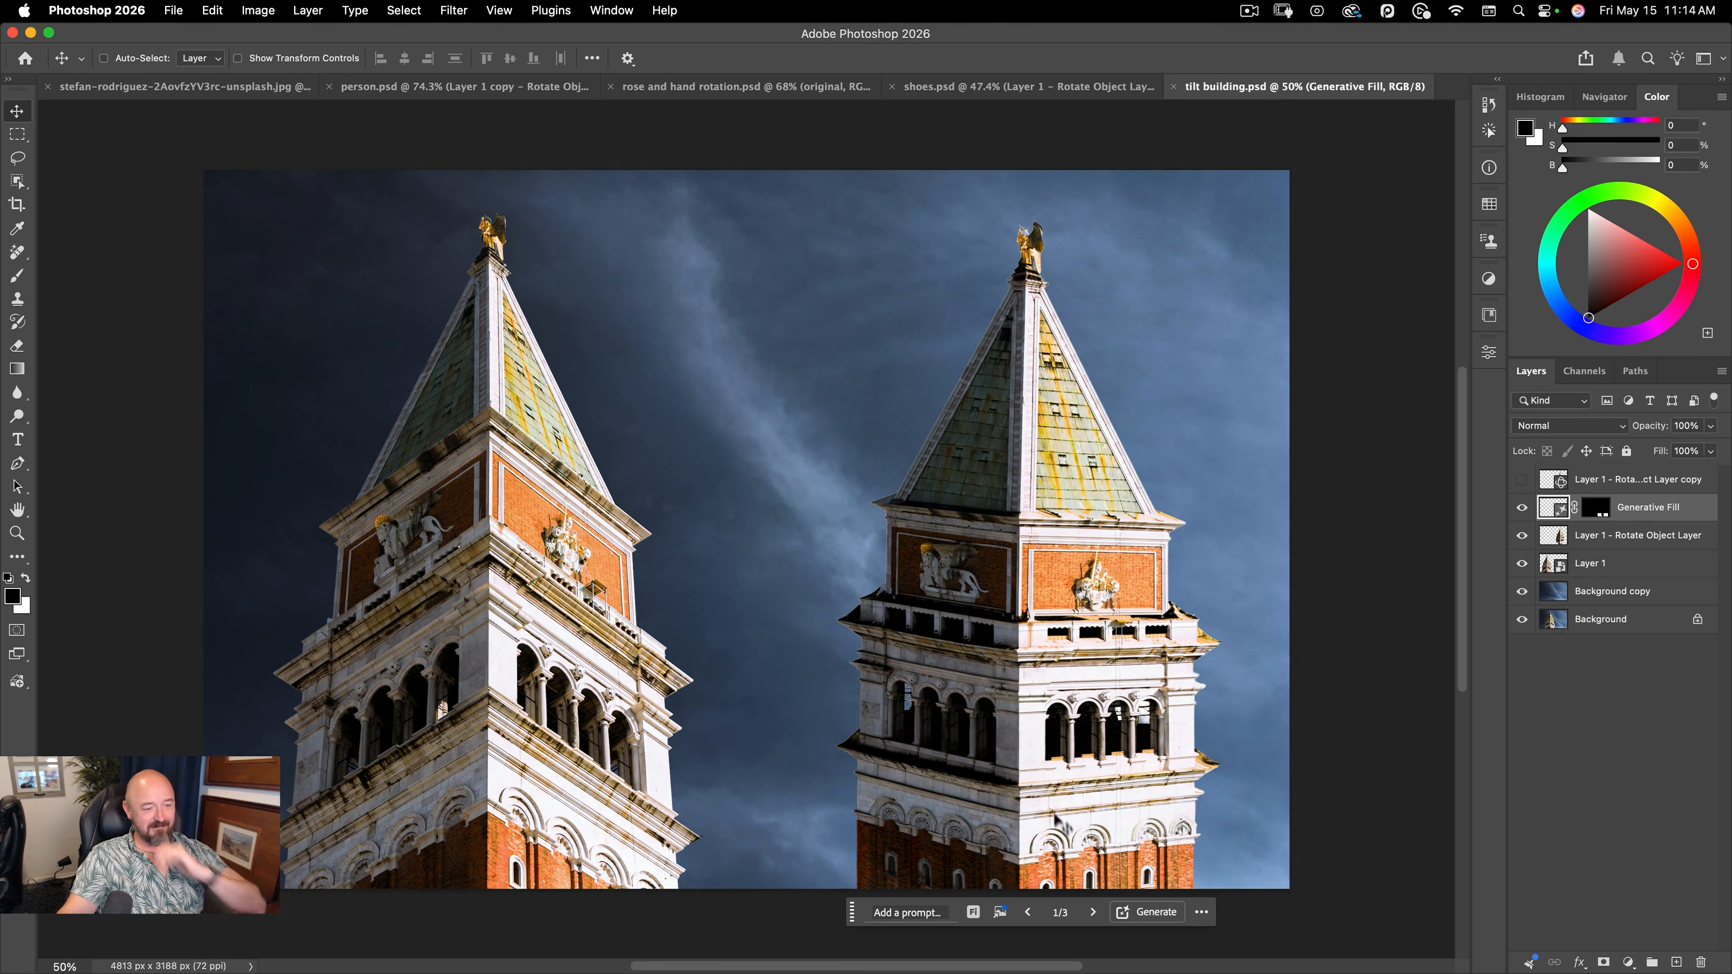
pyautogui.press('space')
pyautogui.moveTo(1084, 708); pyautogui.dragTo(1120, 638)
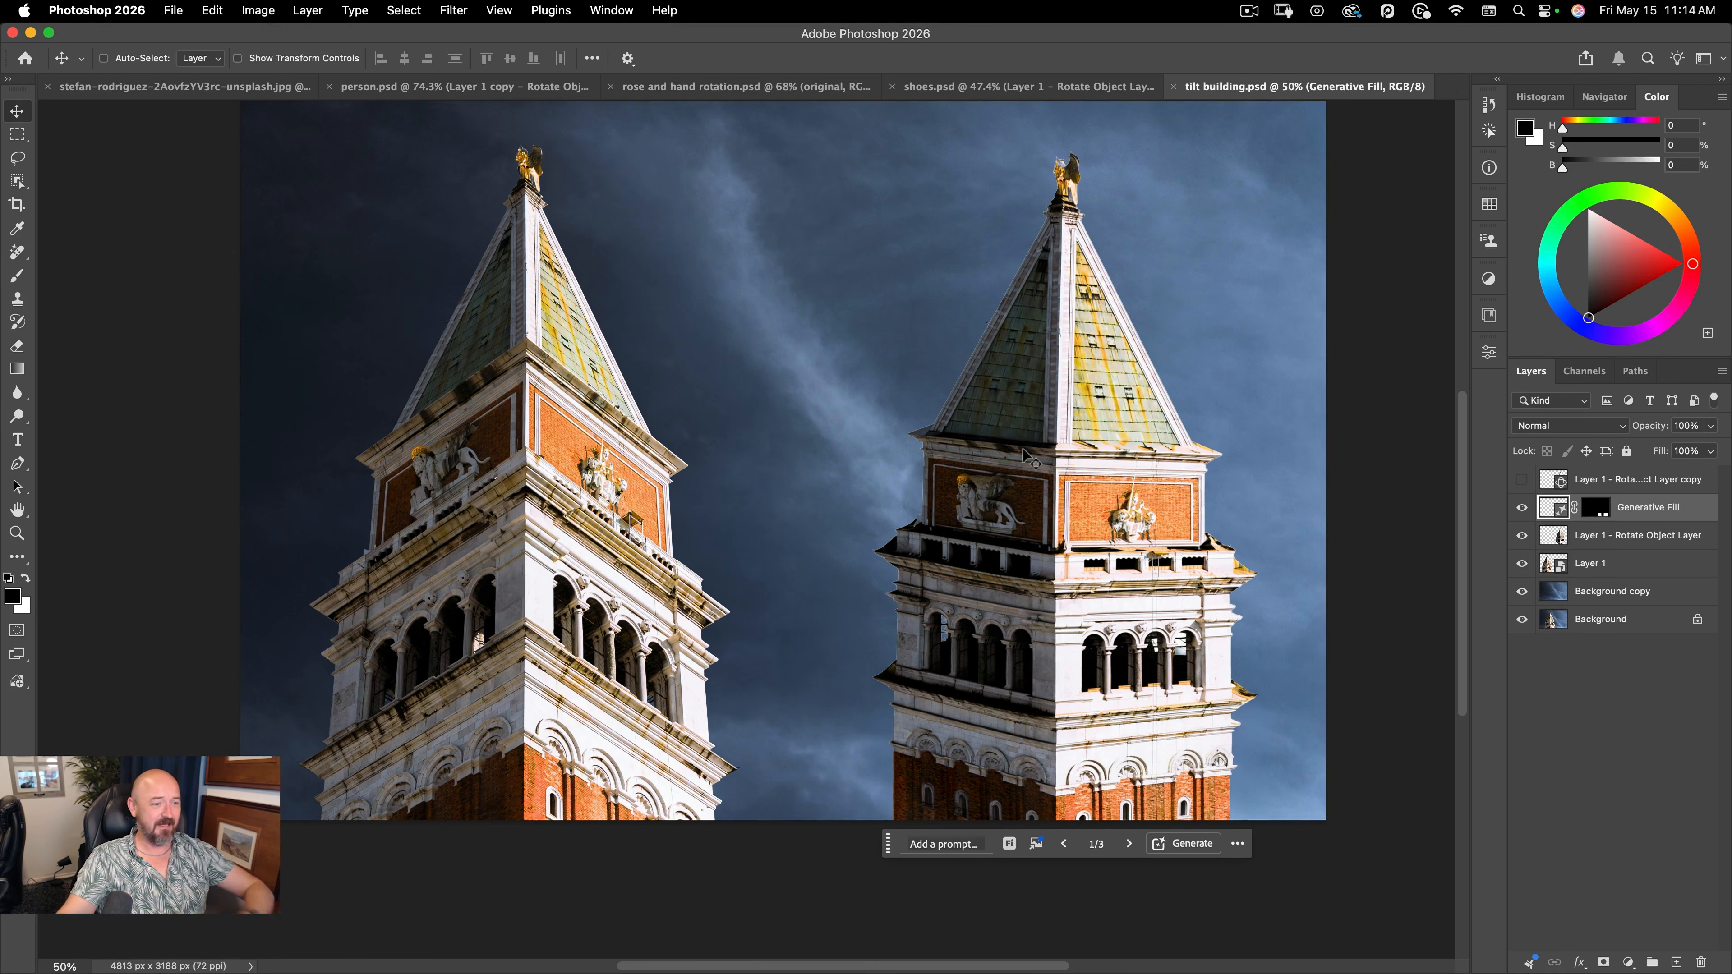
pyautogui.press('space')
pyautogui.moveTo(633, 390); pyautogui.dragTo(704, 383)
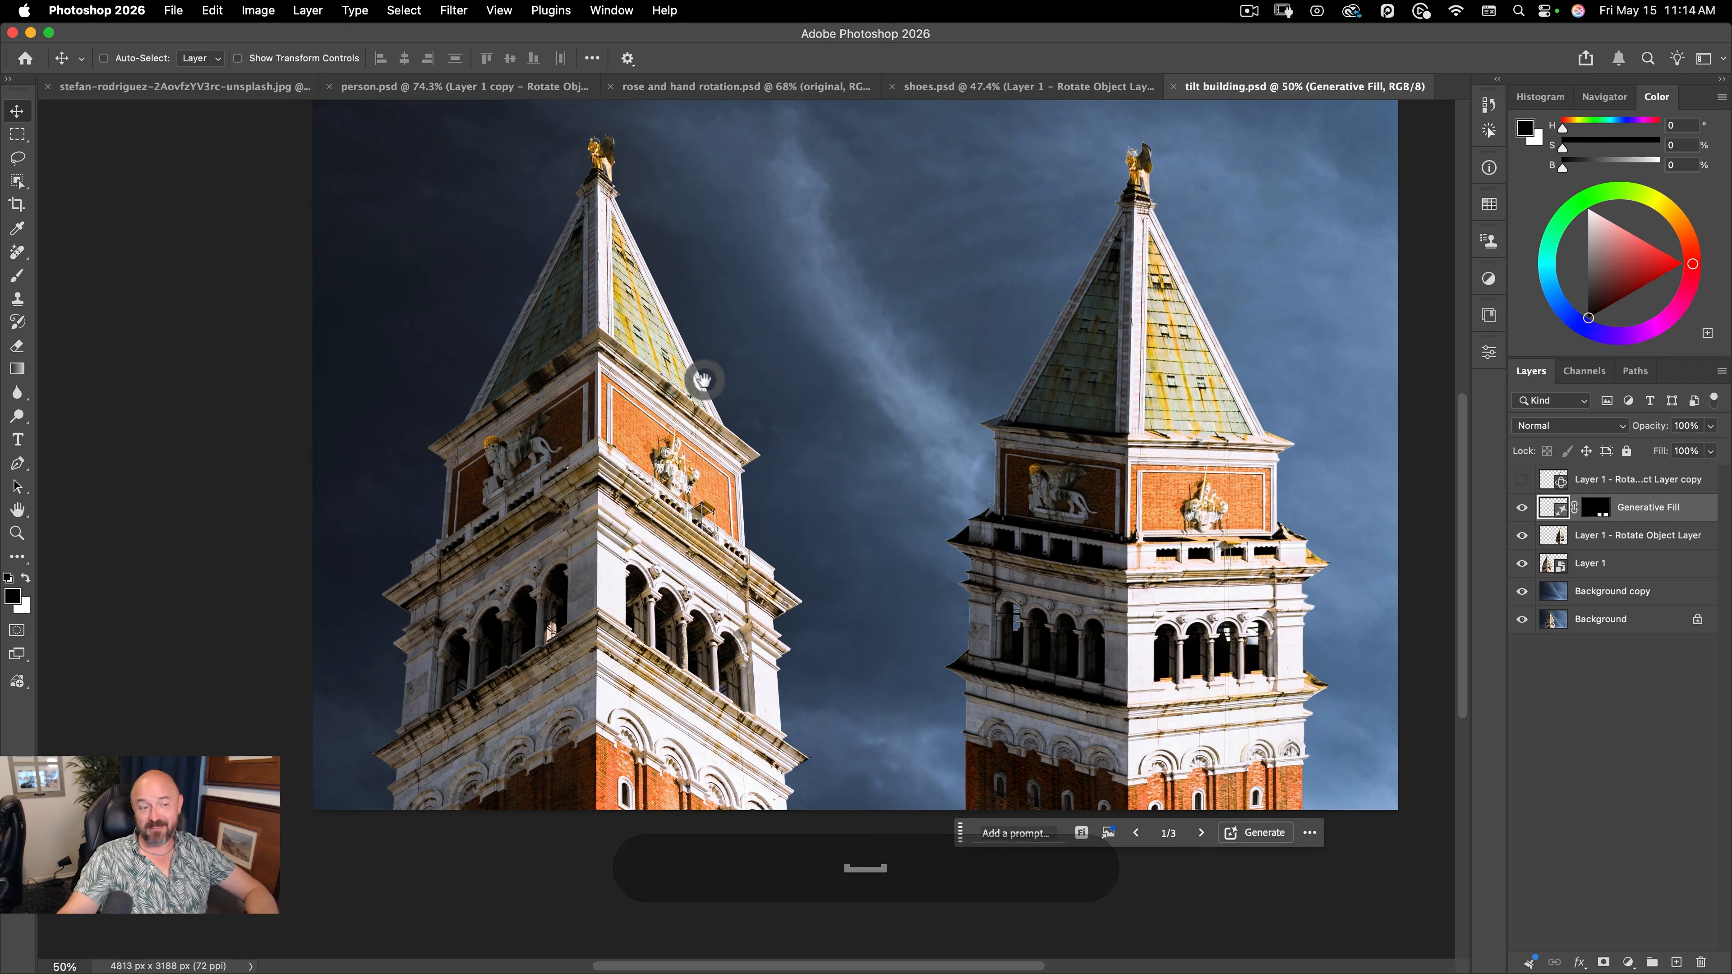
# - Compare the brick panels, statues and balustrades of the original and rotated towers up close
pyautogui.press('super+space')
pyautogui.moveTo(1302, 557); pyautogui.dragTo(1361, 498)
pyautogui.press('super+space')
pyautogui.moveTo(1096, 334); pyautogui.dragTo(1165, 299)
pyautogui.press('space')
pyautogui.moveTo(333, 379); pyautogui.dragTo(1078, 379)
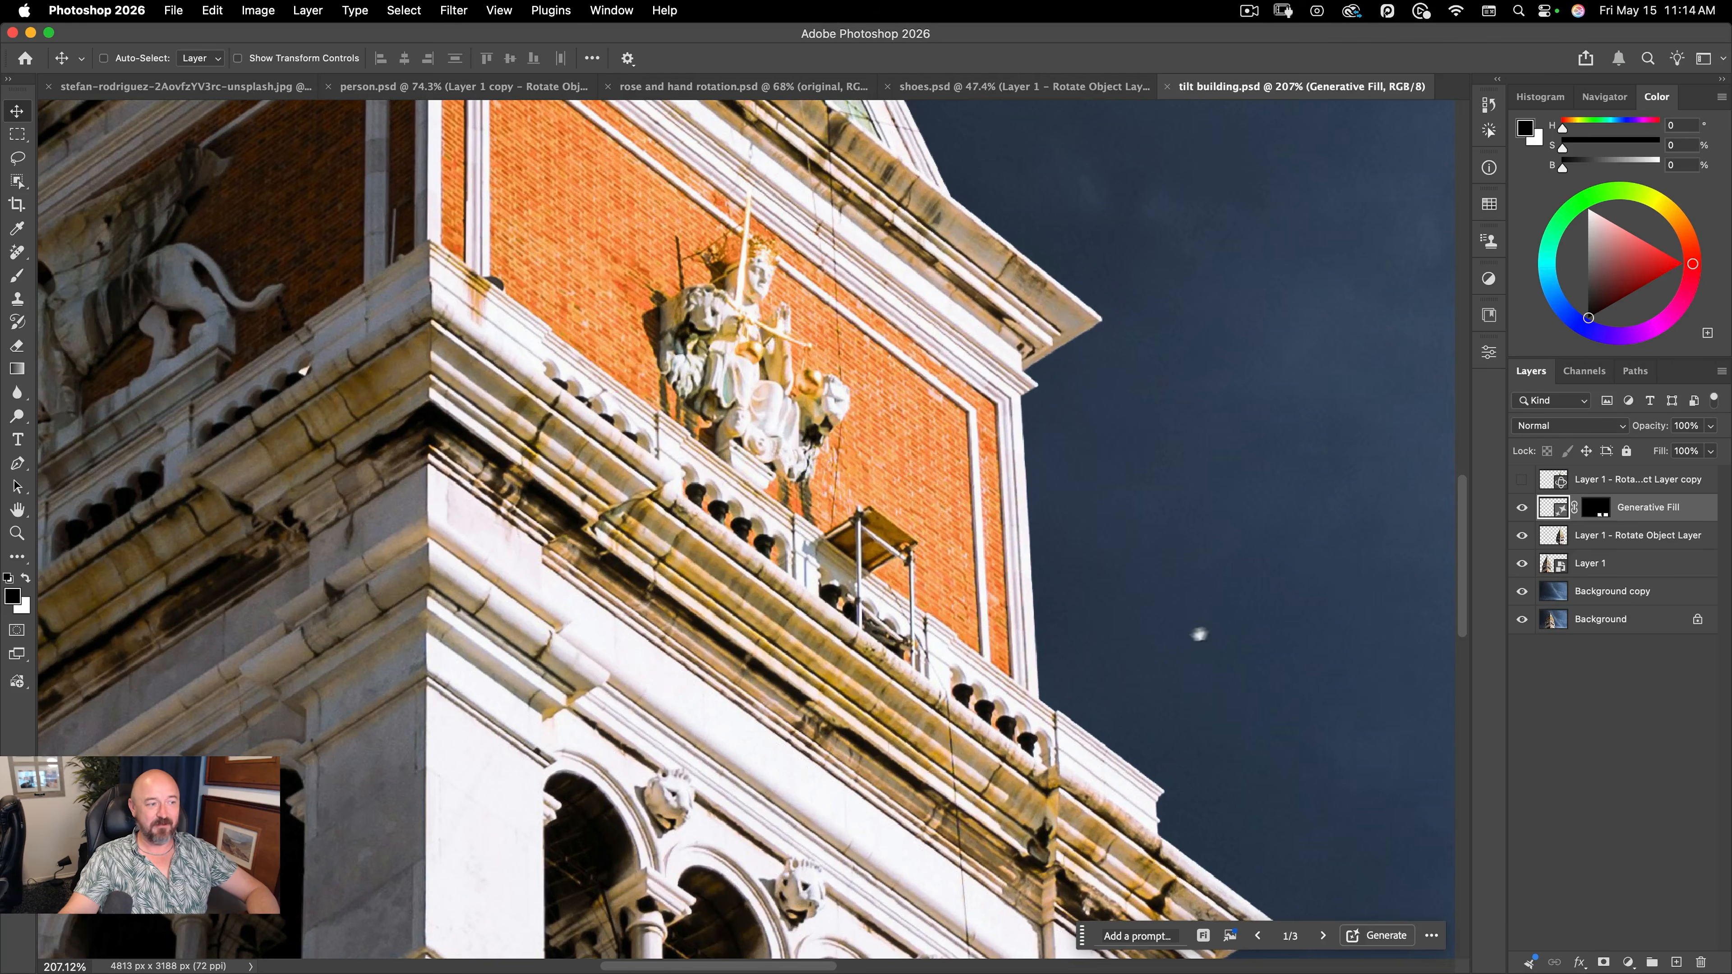
pyautogui.moveTo(1199, 635); pyautogui.dragTo(193, 534)
pyautogui.moveTo(1314, 516); pyautogui.dragTo(253, 539)
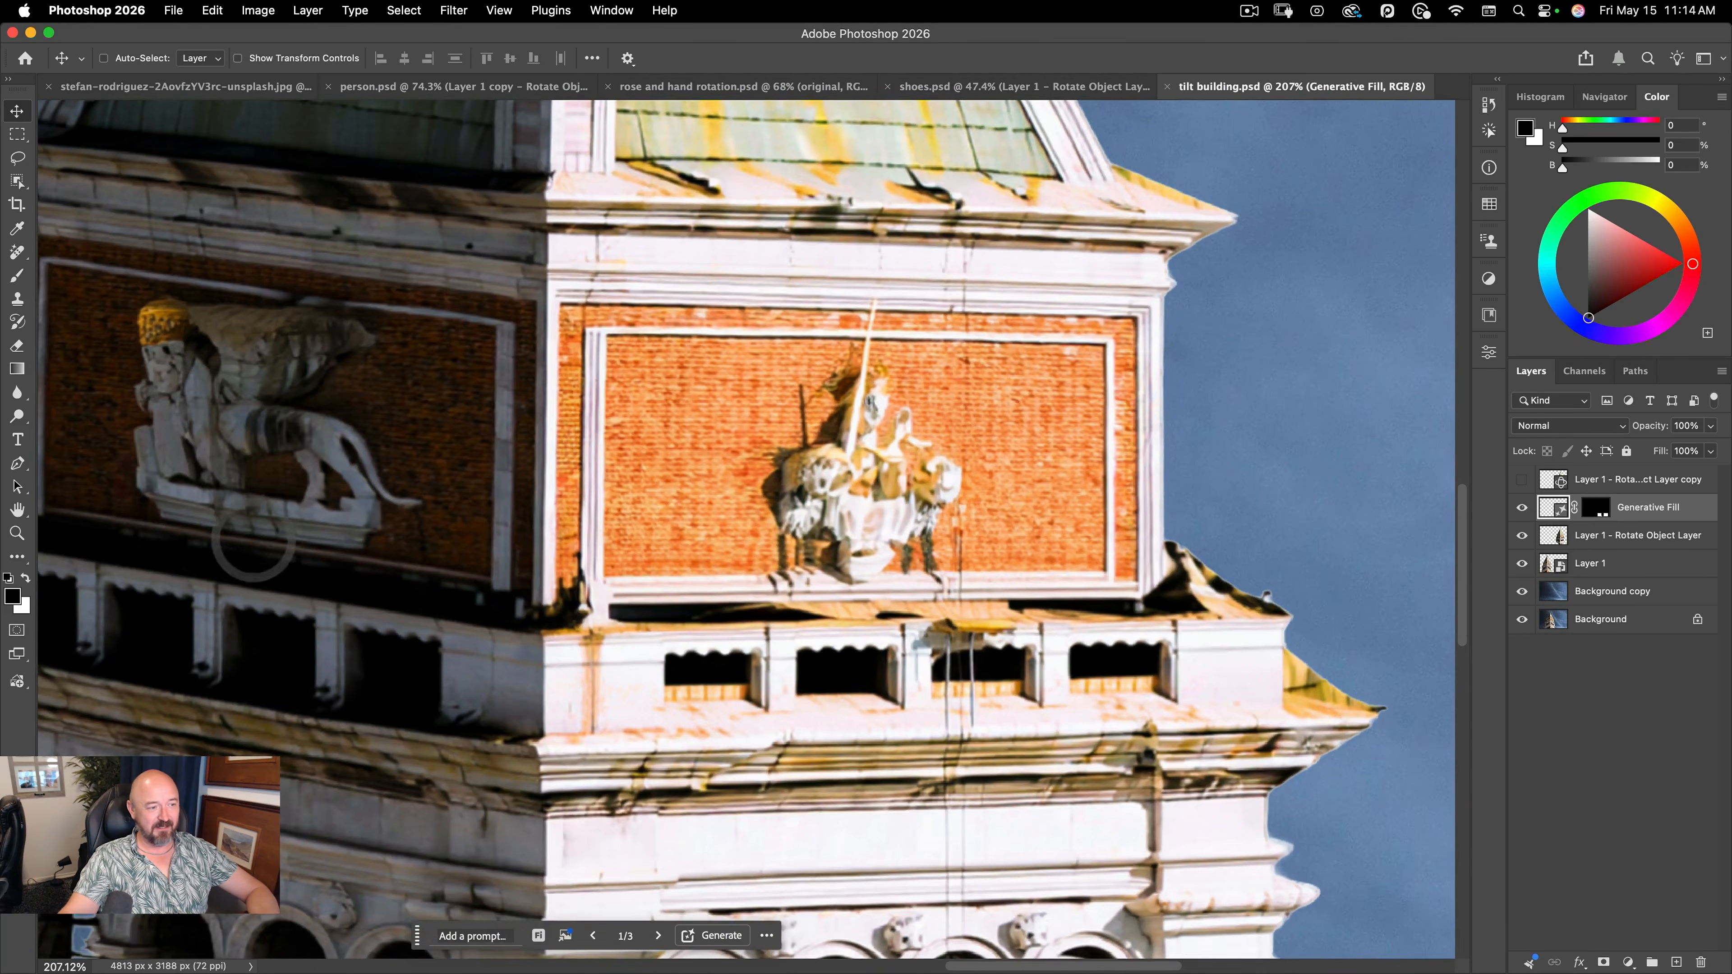
pyautogui.moveTo(863, 441); pyautogui.dragTo(918, 413)
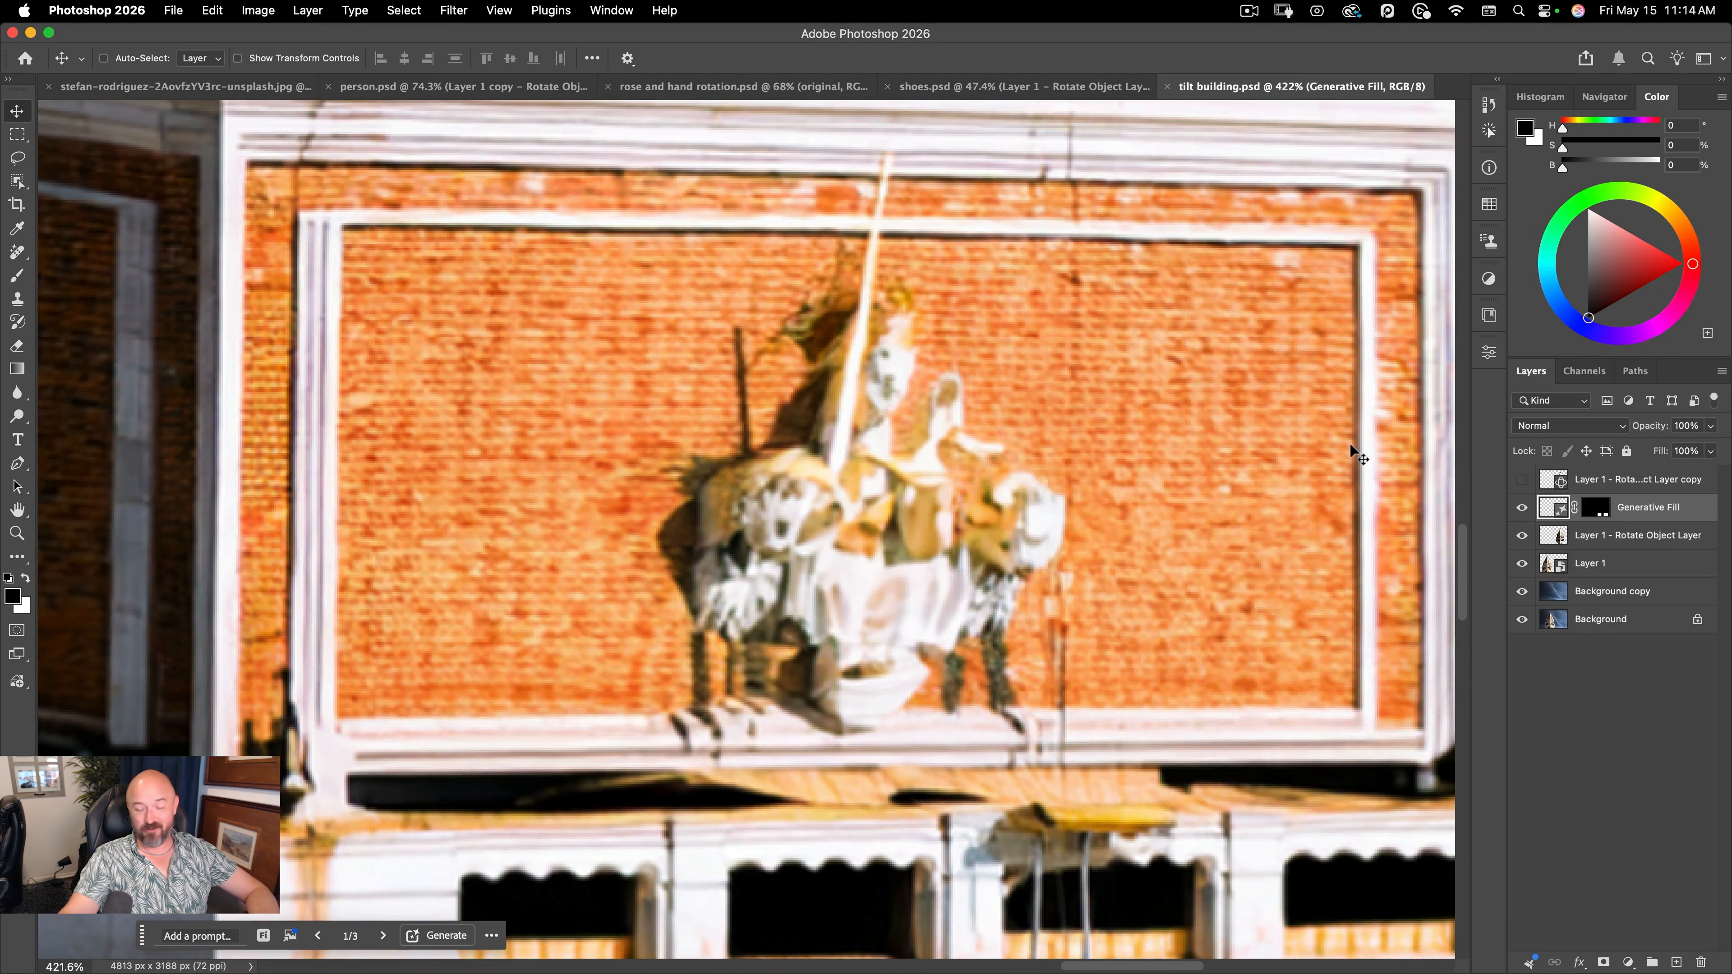
pyautogui.moveTo(1002, 531); pyautogui.dragTo(800, 609)
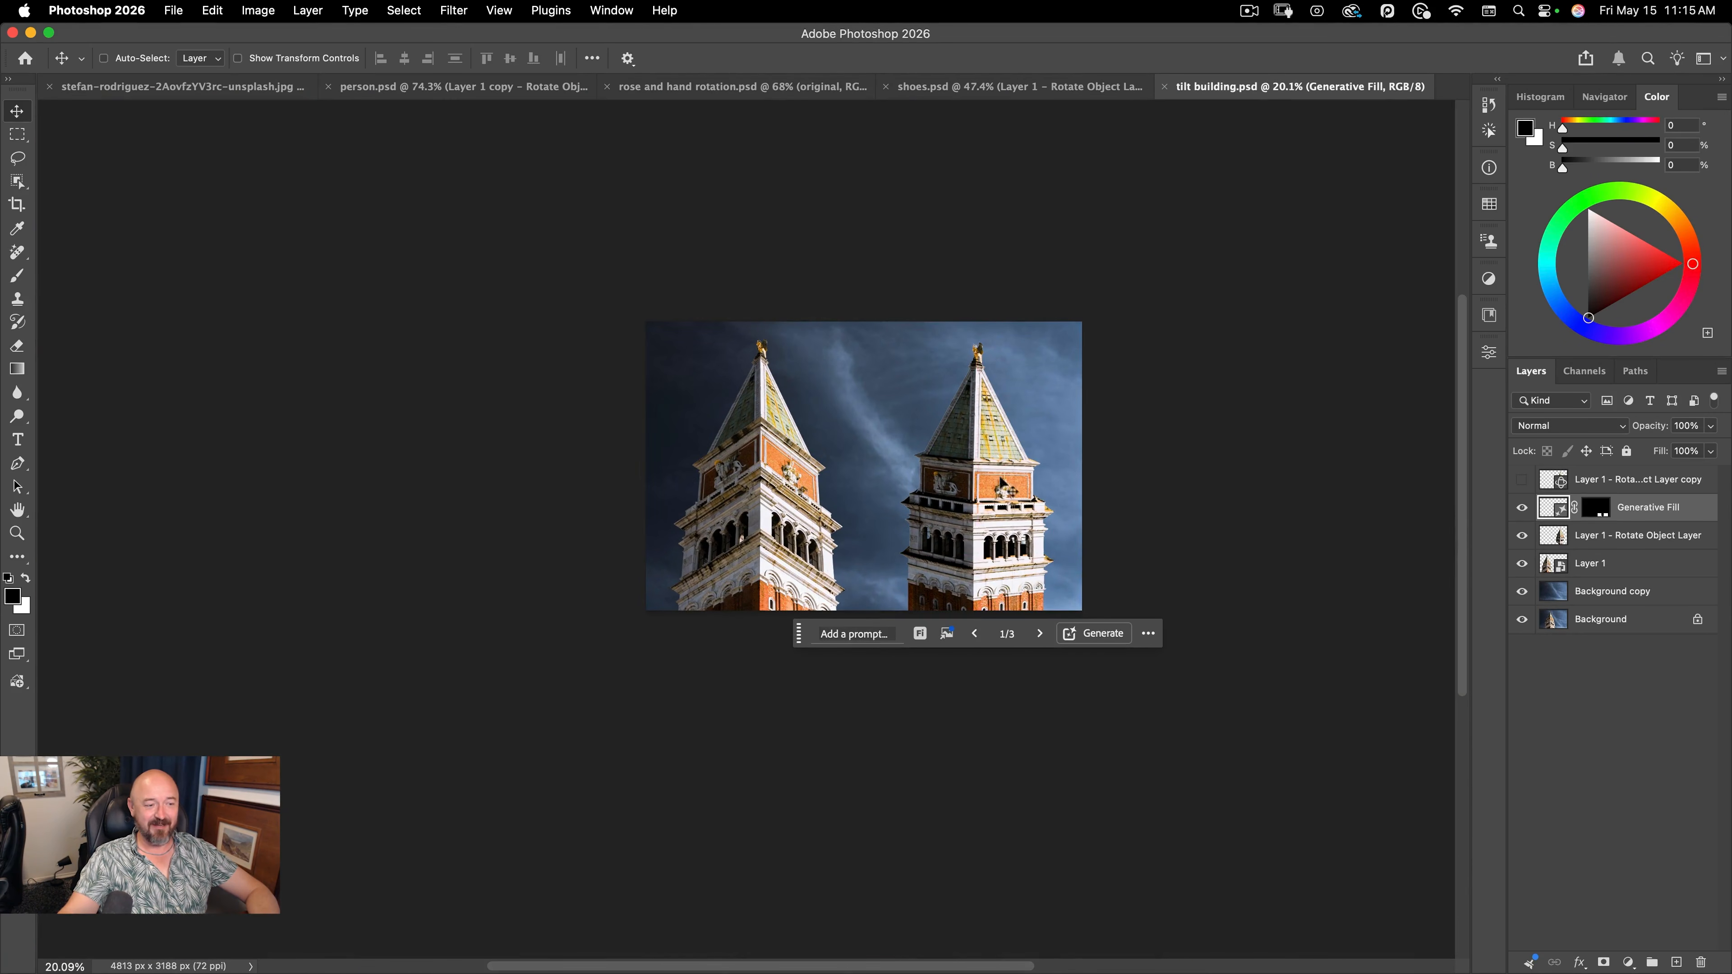
# - Recheck the seated statue and winged lion relief on both towers for lost detail, ending with the whole image in view
pyautogui.keyDown('super'); pyautogui.moveTo(983, 534); pyautogui.dragTo(999, 531); pyautogui.keyUp('super')
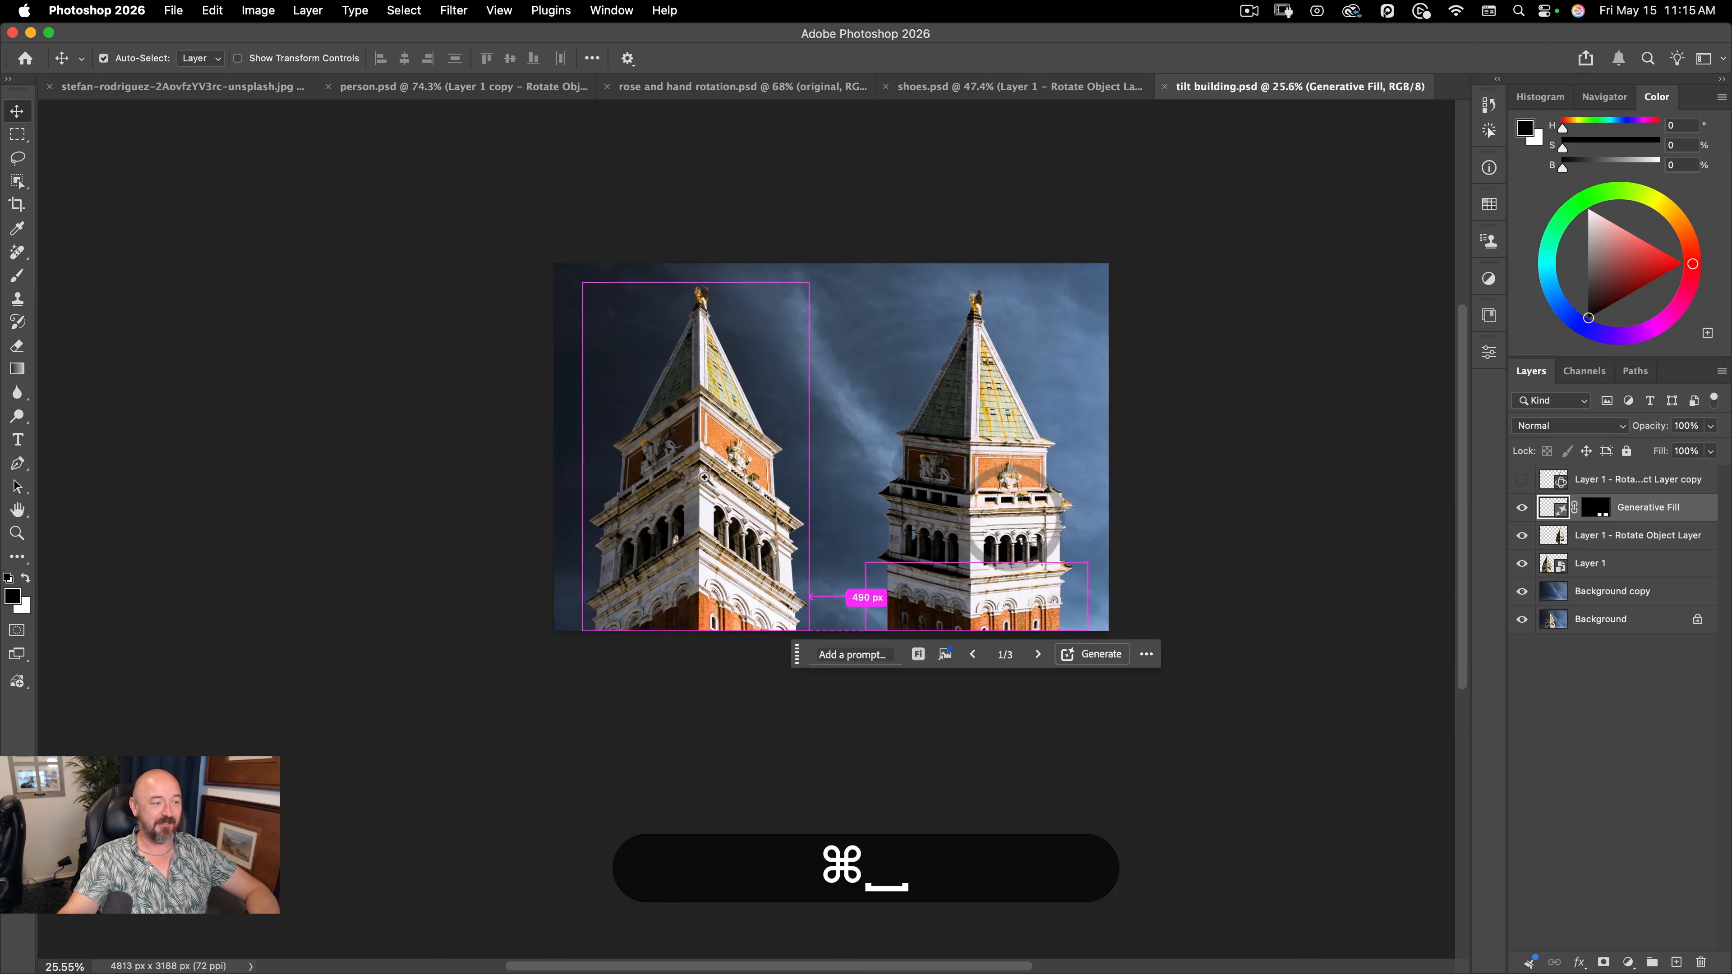
pyautogui.keyDown('super'); pyautogui.moveTo(708, 445); pyautogui.dragTo(893, 367); pyautogui.keyUp('super')
pyautogui.moveTo(1147, 394); pyautogui.dragTo(923, 359)
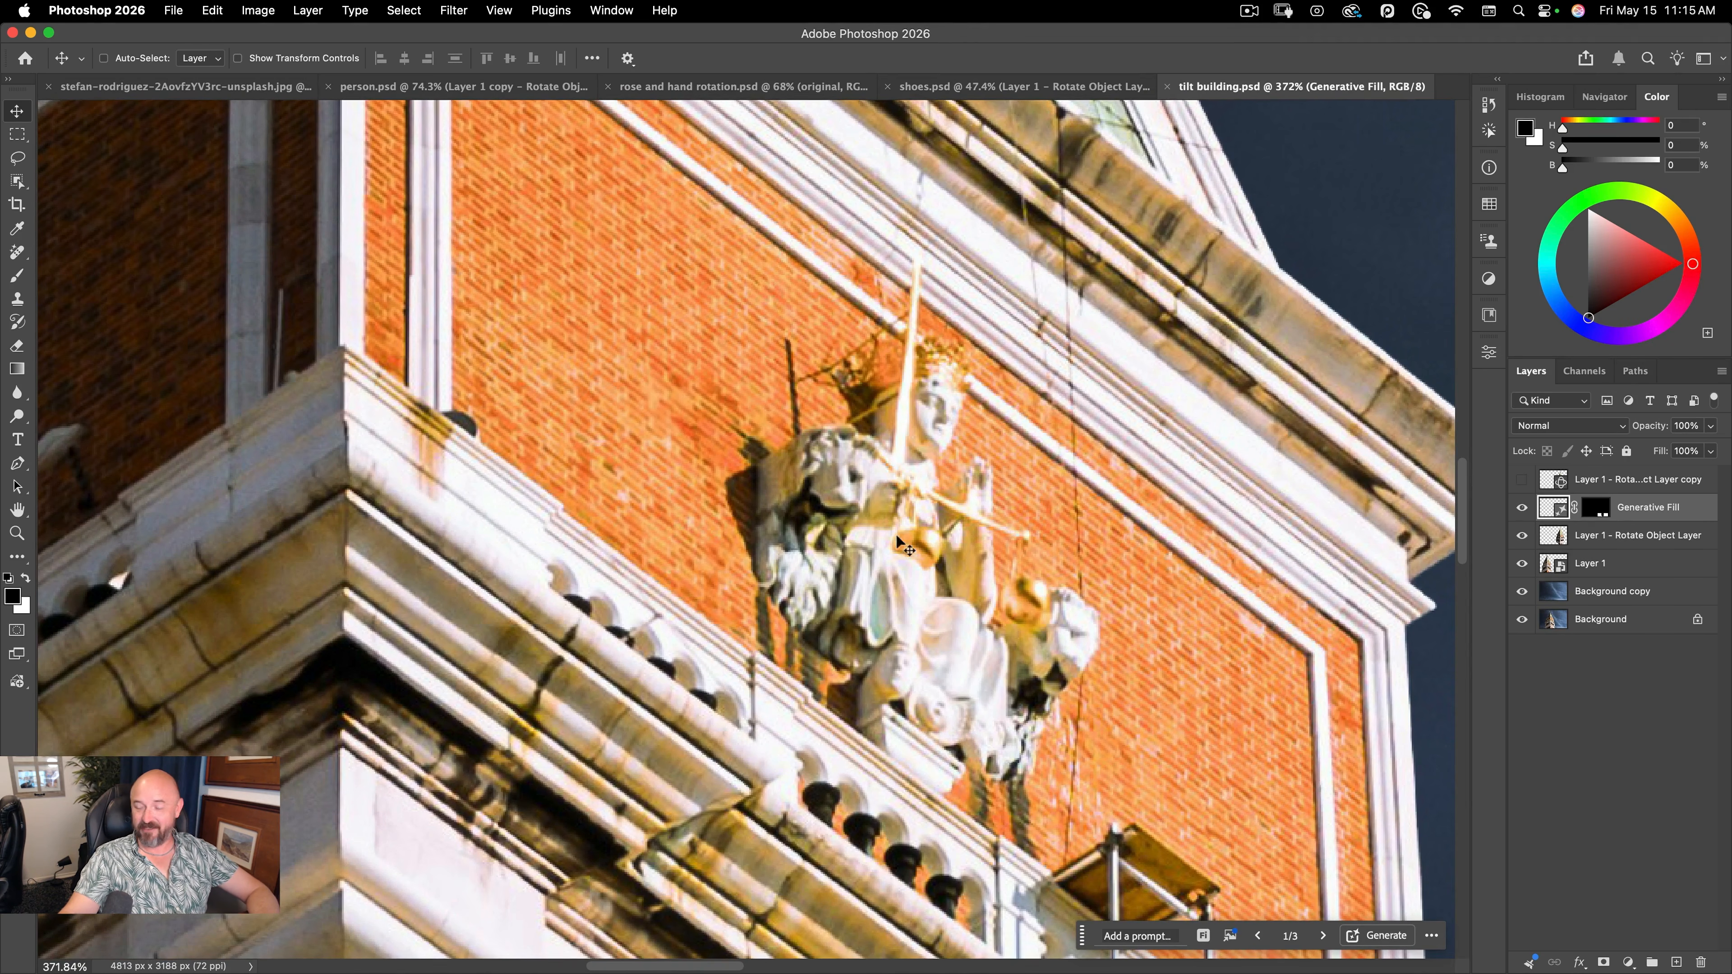
pyautogui.press('space')
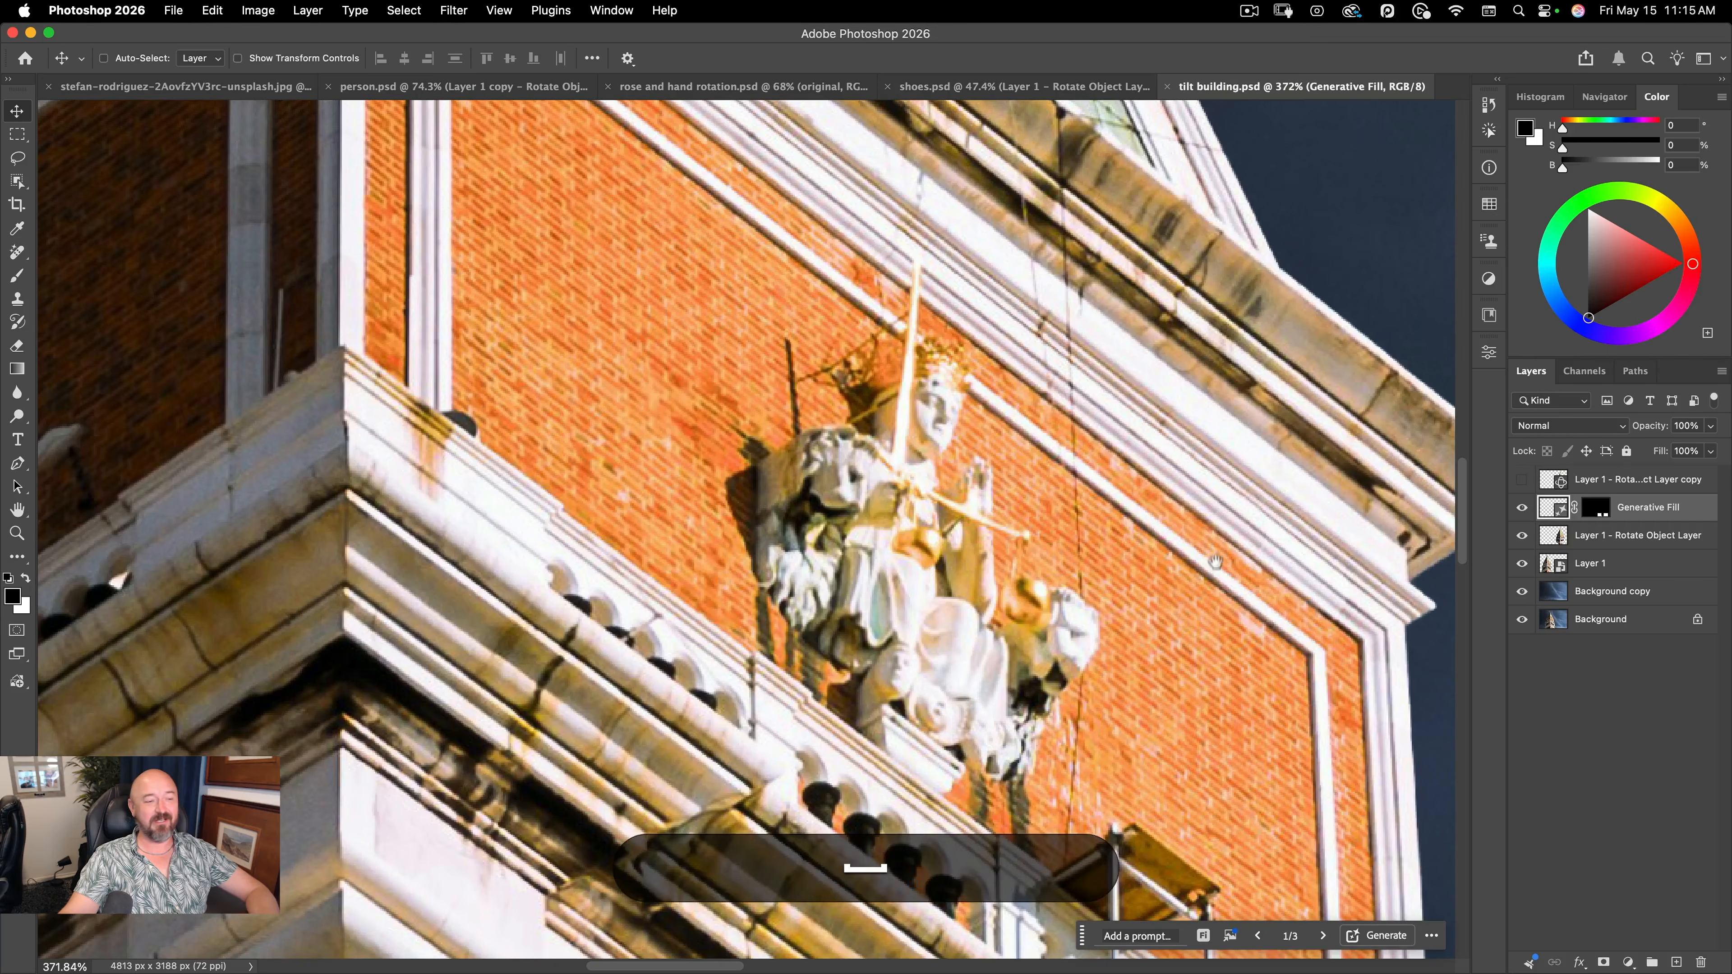
pyautogui.moveTo(1213, 560); pyautogui.dragTo(249, 479)
pyautogui.moveTo(1227, 691); pyautogui.dragTo(169, 518)
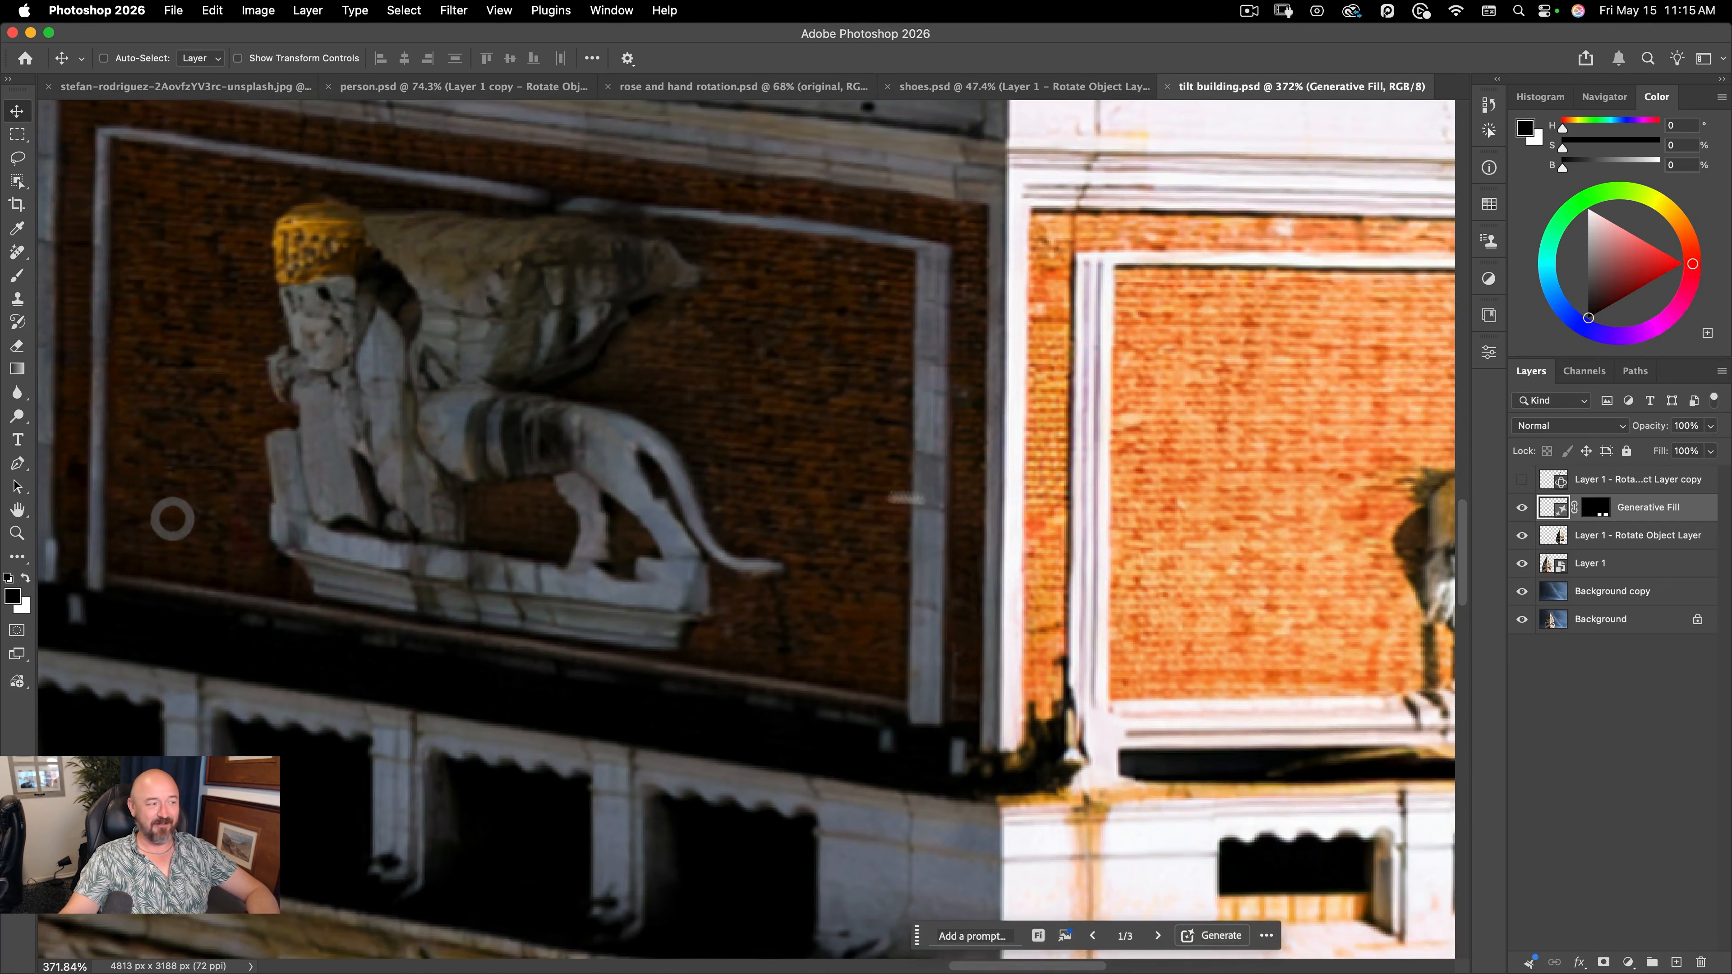
pyautogui.moveTo(969, 501); pyautogui.dragTo(361, 454)
pyautogui.press('space')
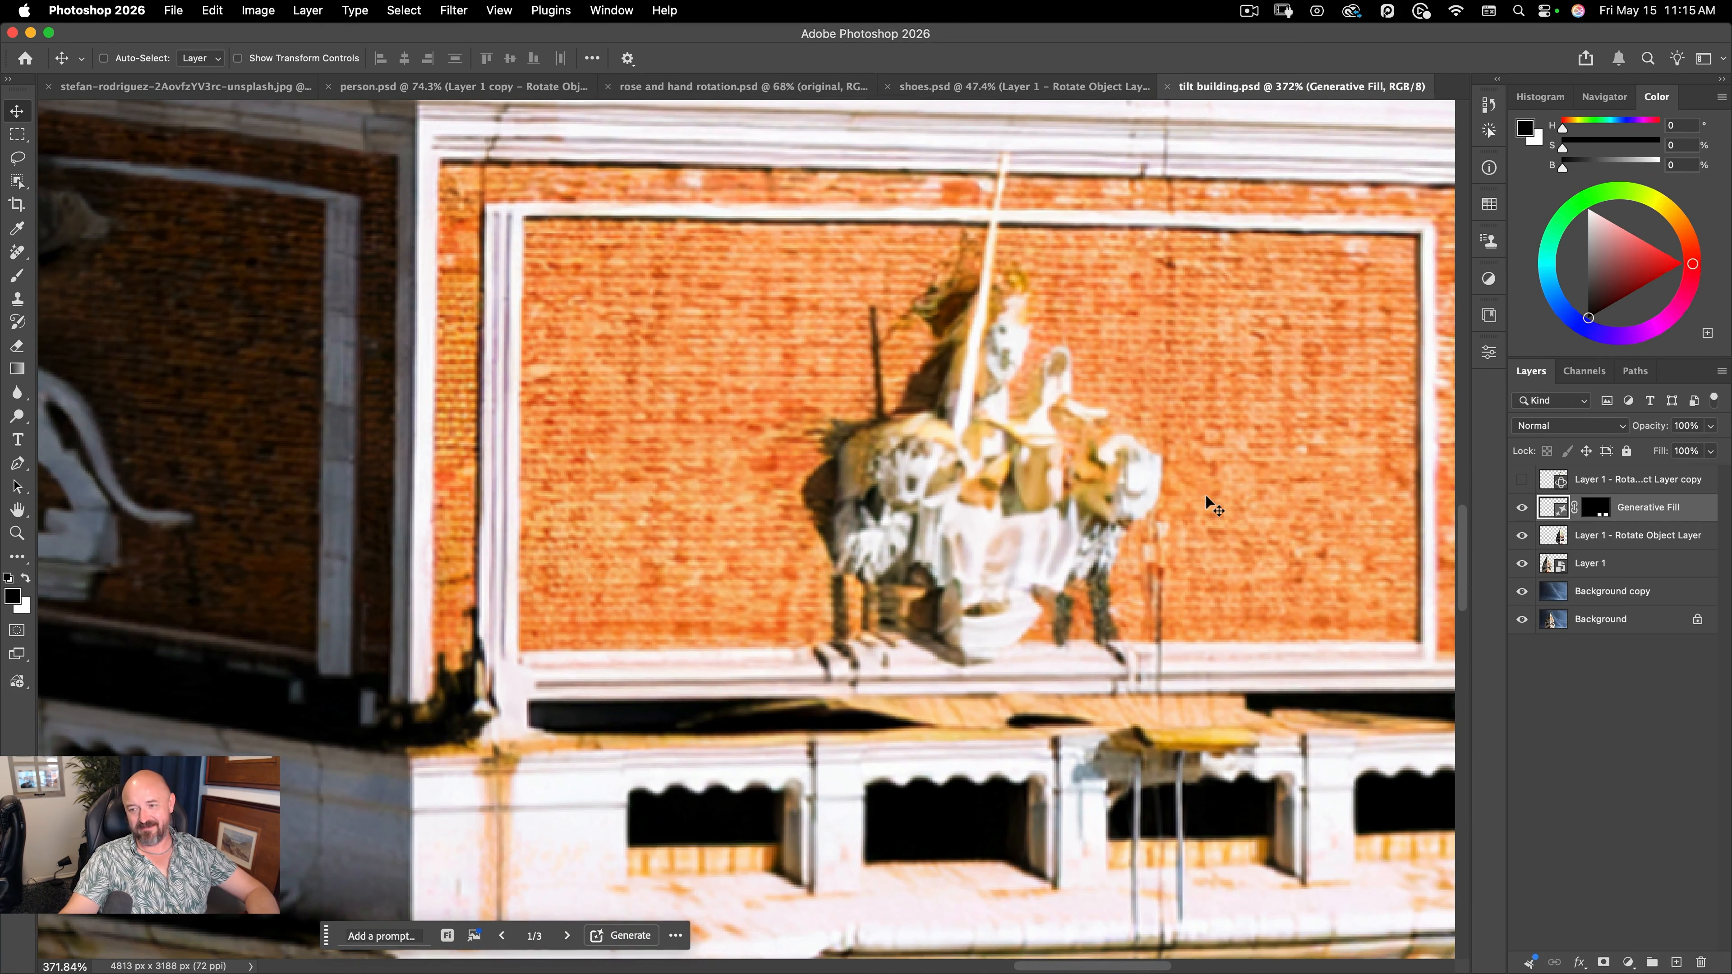
pyautogui.press('super+0')
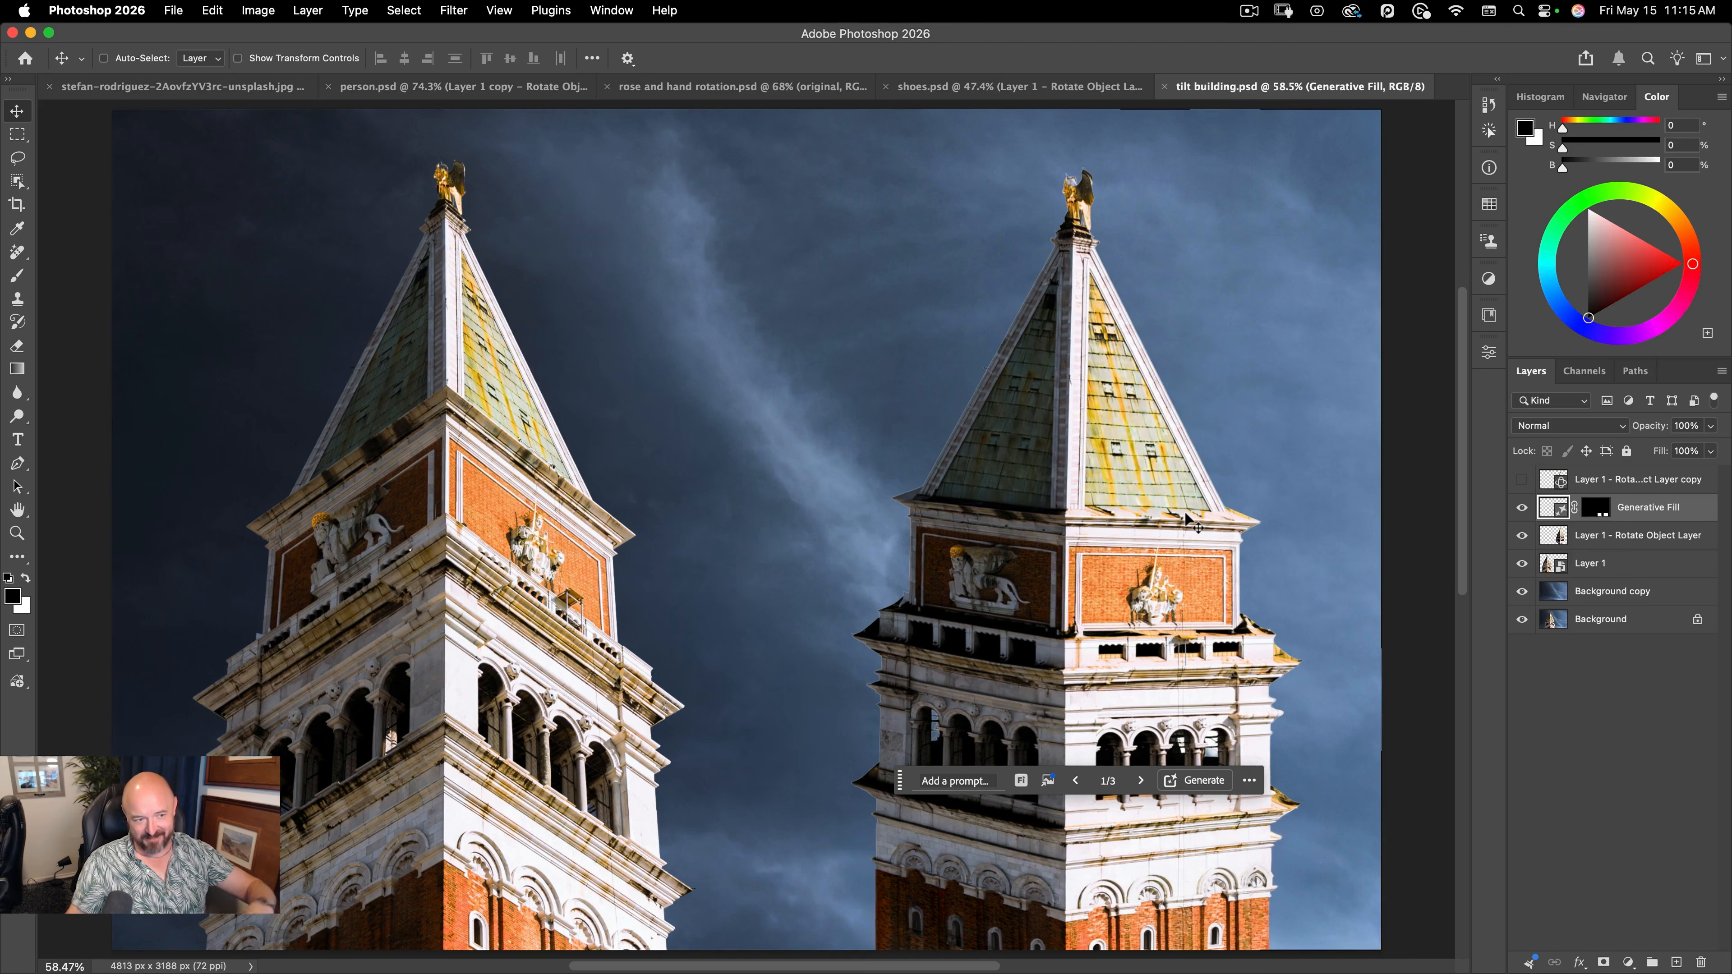
# - Preview the stock photos in the raw assets folder, including the man in the cap and the hand holding a rose, without opening any
pyautogui.click(641, 470)
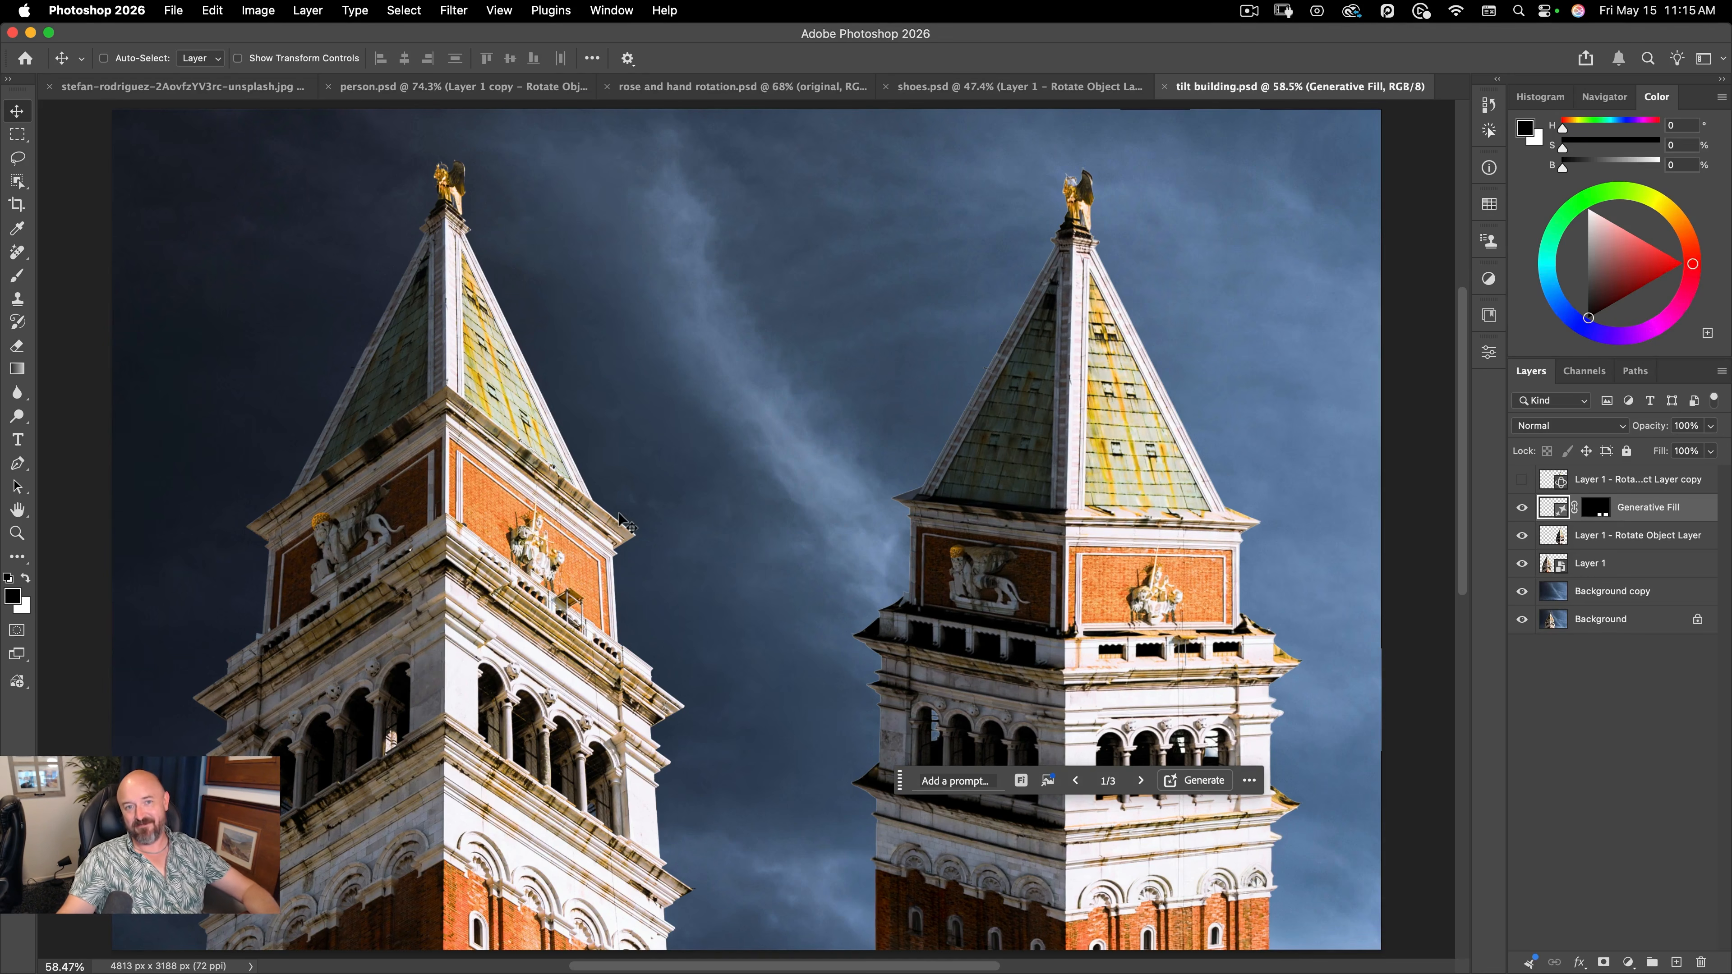
pyautogui.press('super')
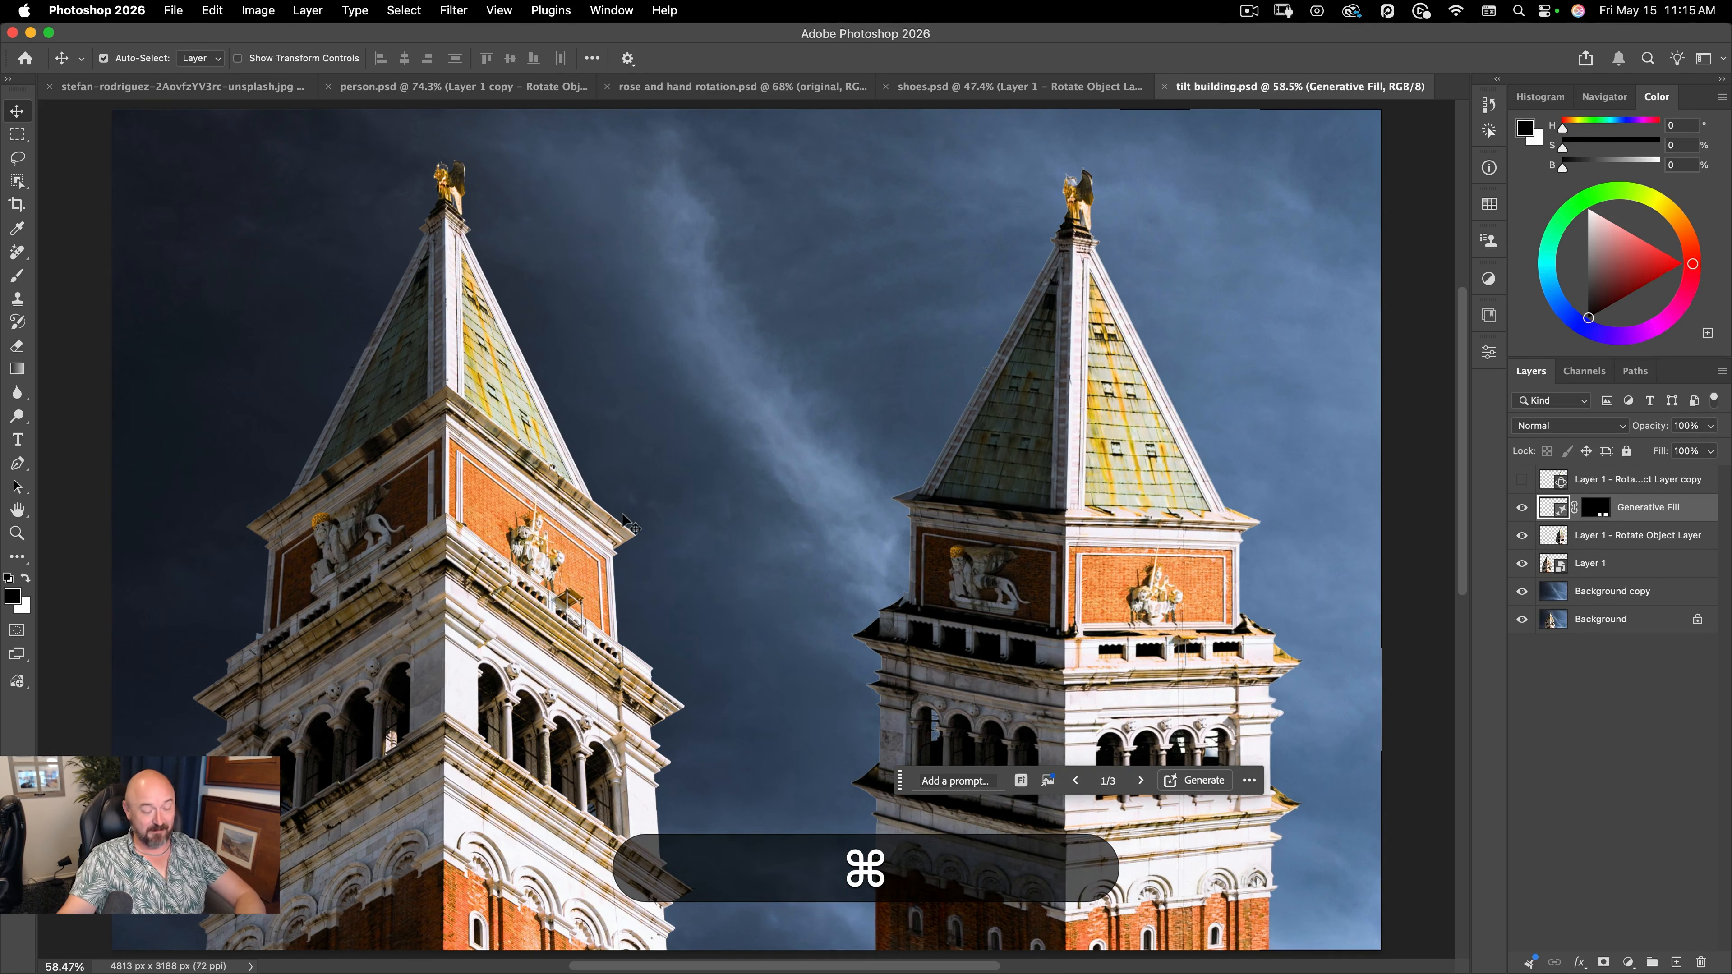
pyautogui.press('super+o')
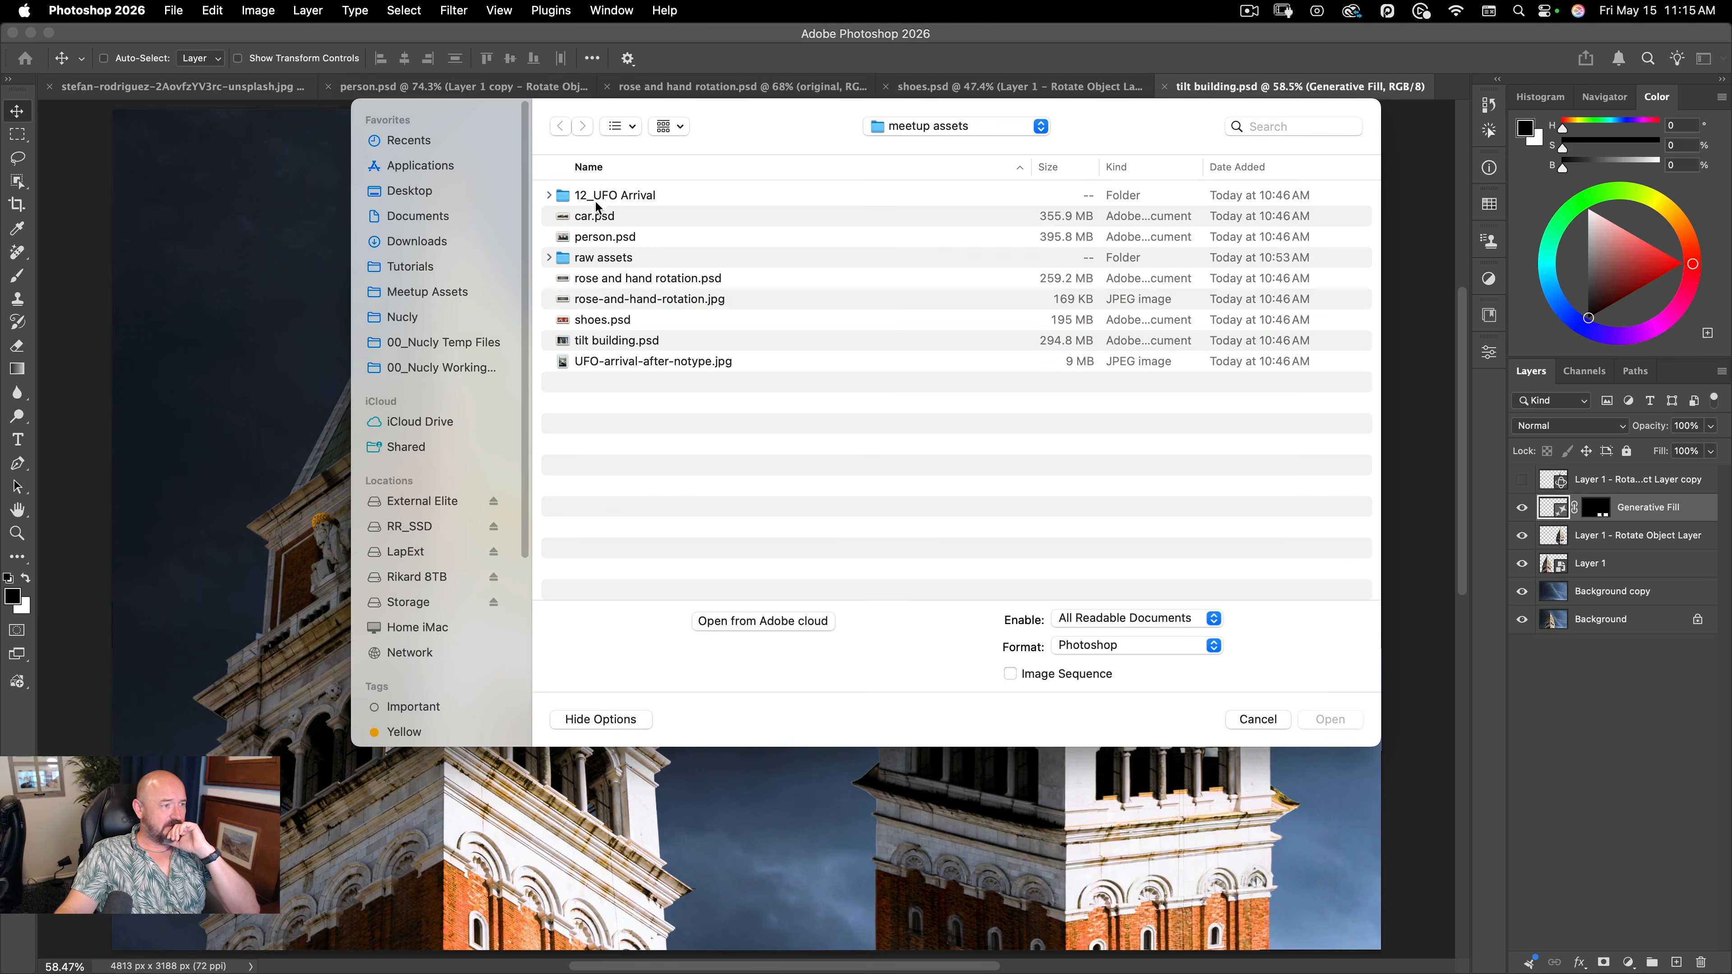
pyautogui.doubleClick(617, 257)
pyautogui.click(621, 196)
pyautogui.press('space')
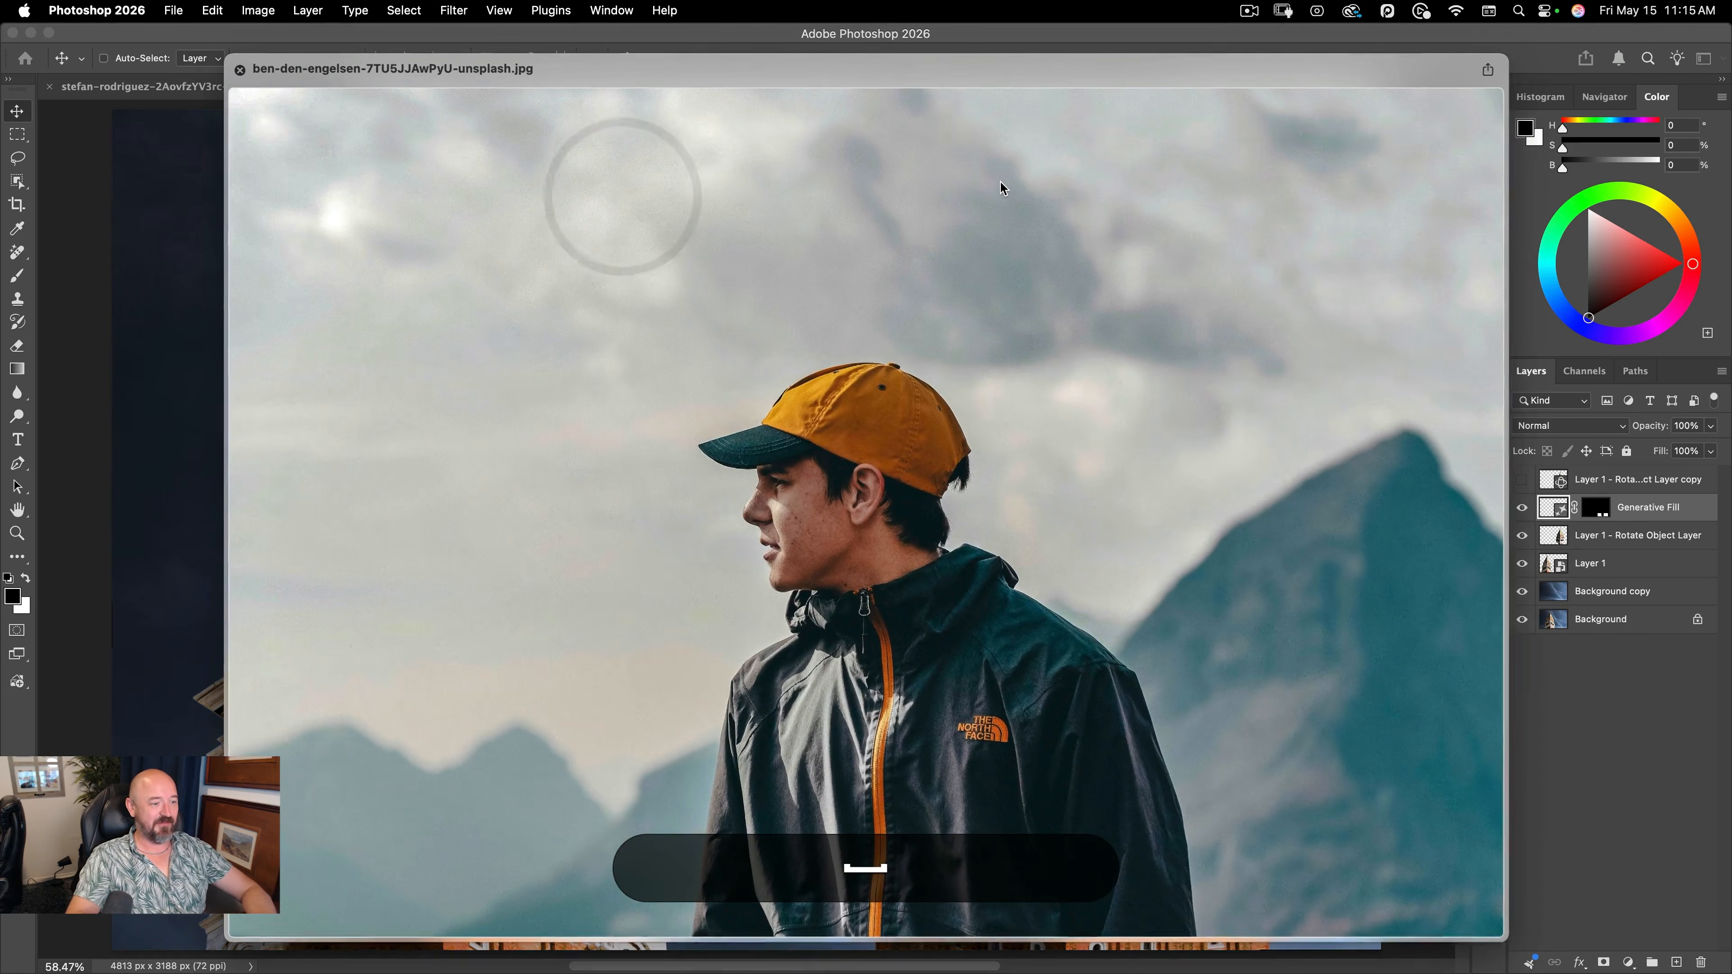
pyautogui.press('Down')
pyautogui.press('Down')
pyautogui.press('Down')
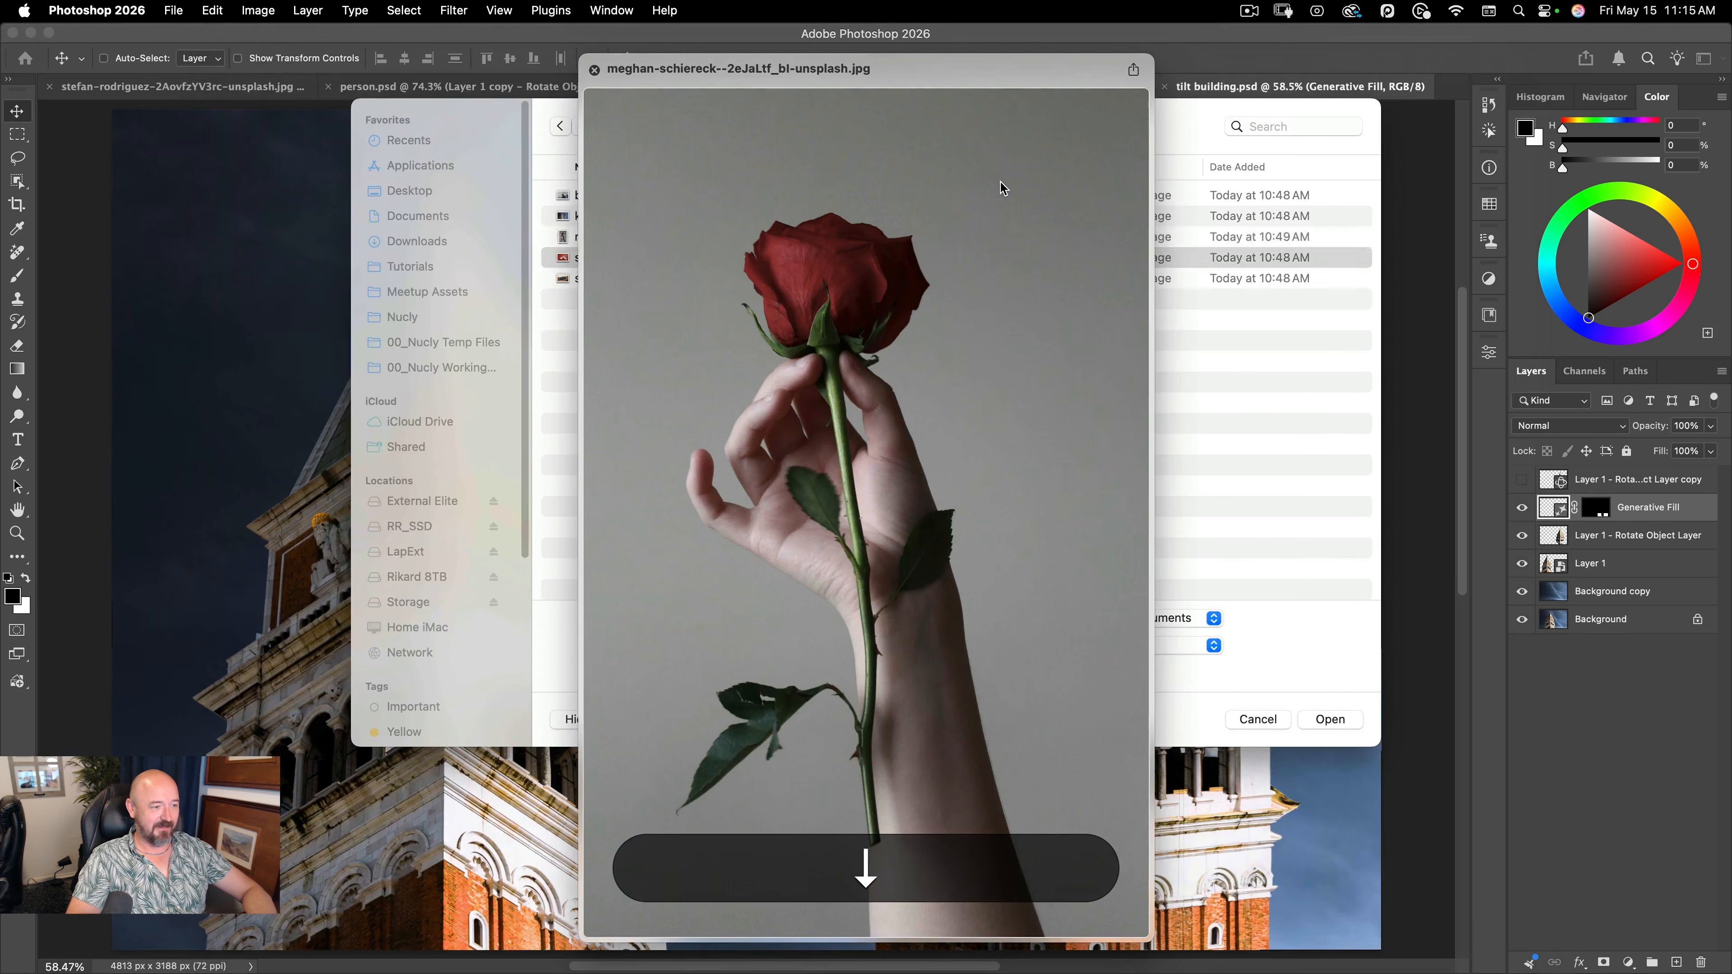
pyautogui.press('Up')
pyautogui.press('Down')
pyautogui.press('Escape')
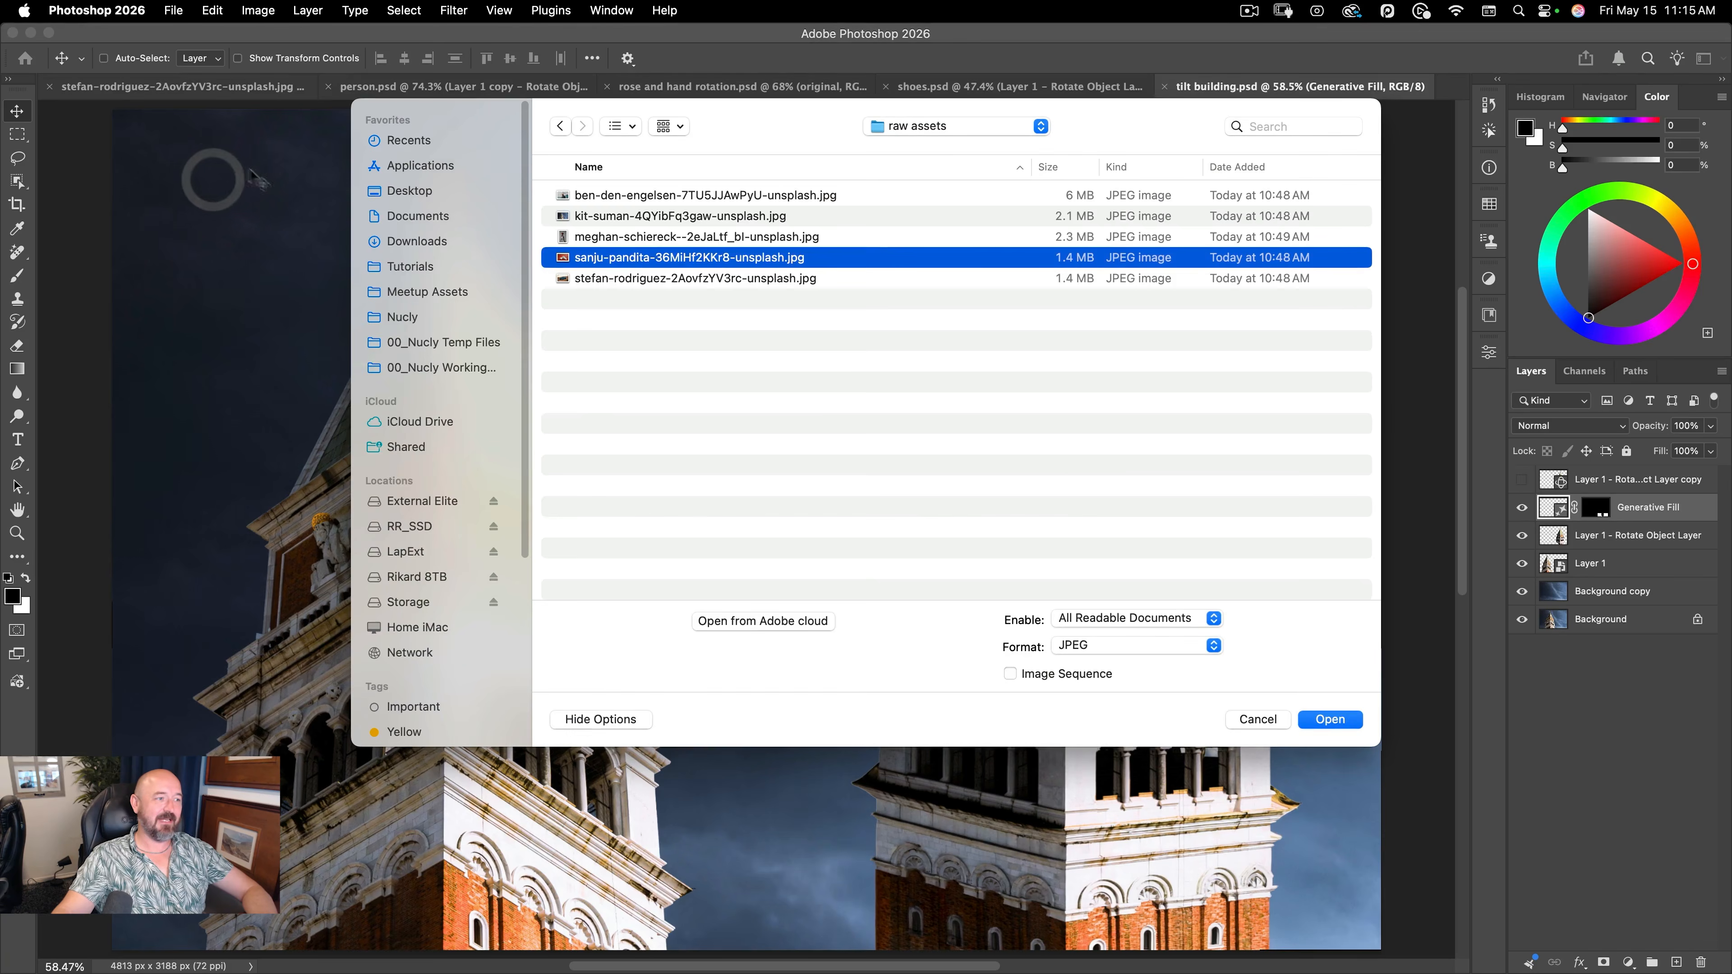
pyautogui.press('Escape')
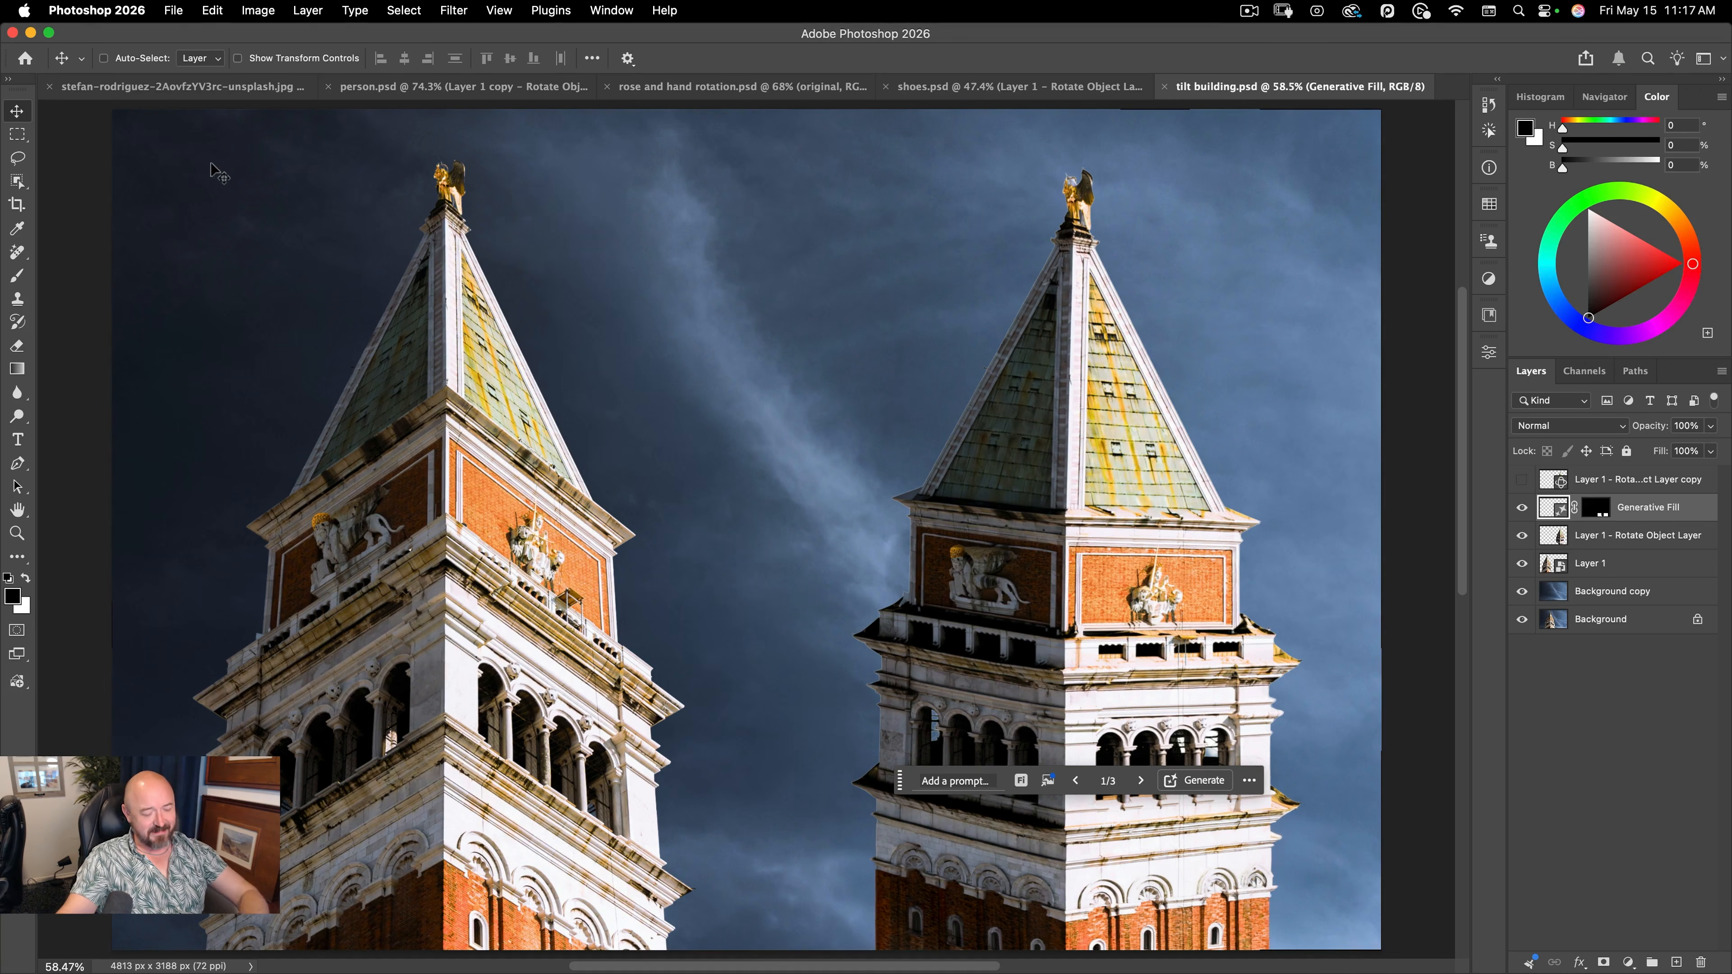
# - Open the original tower JPEG from the raw assets folder inside meetup assets
pyautogui.press('super+o')
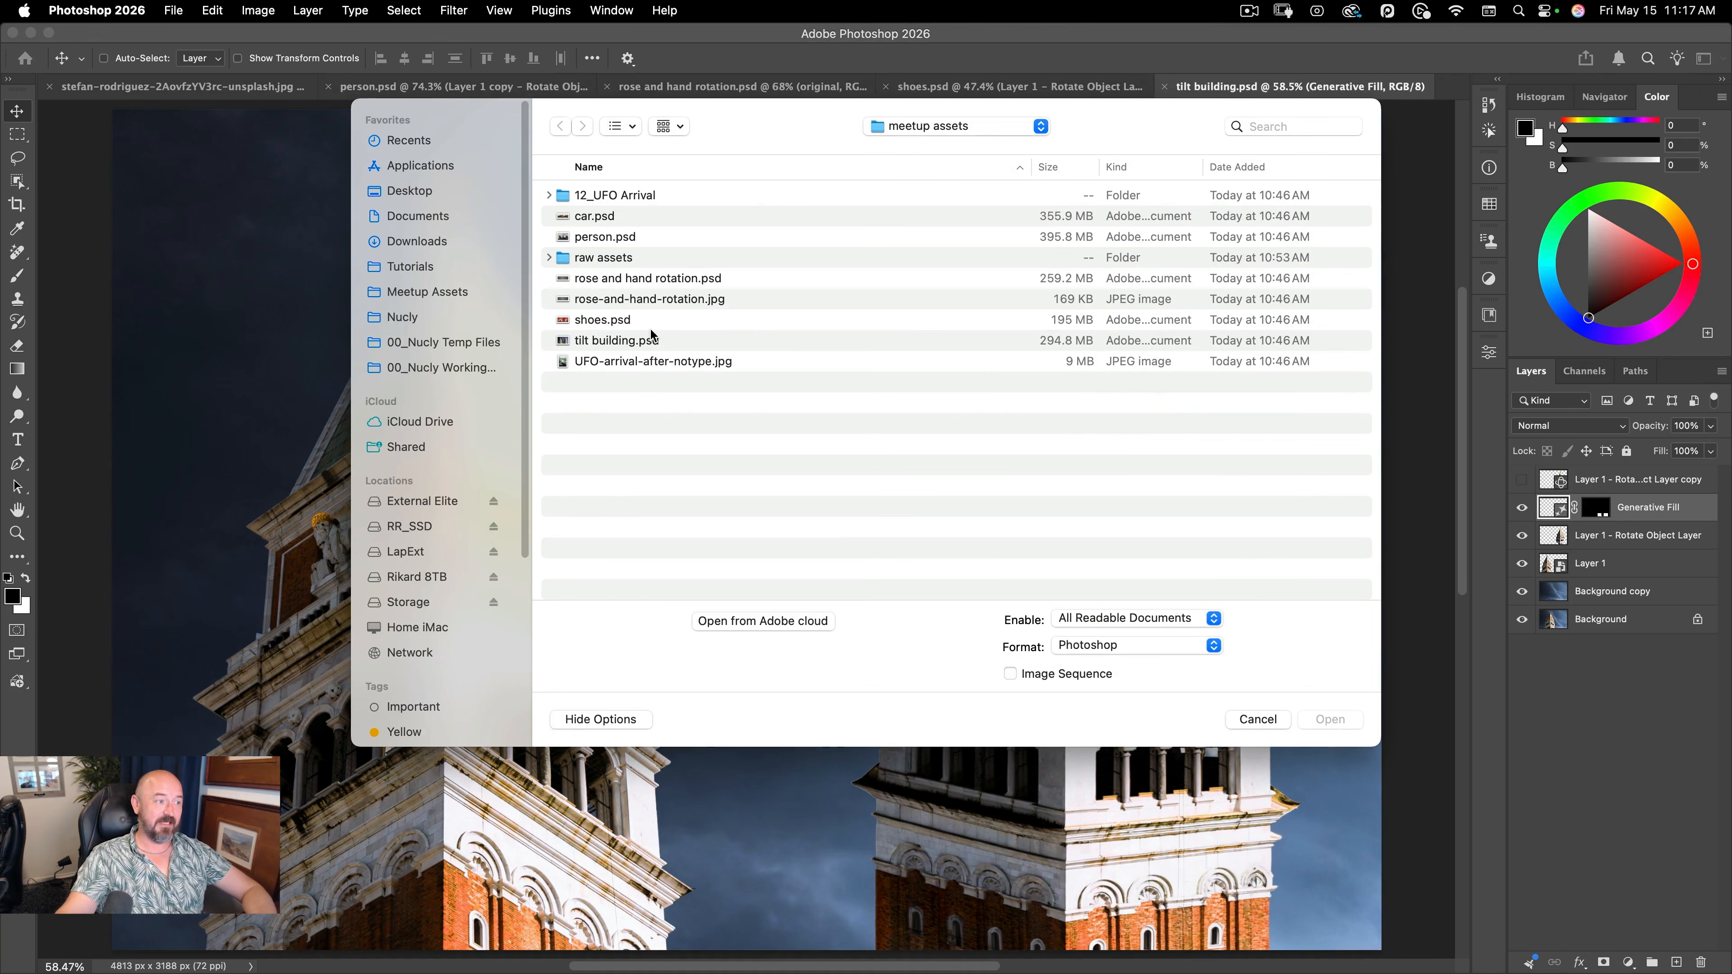
pyautogui.doubleClick(634, 258)
pyautogui.doubleClick(641, 216)
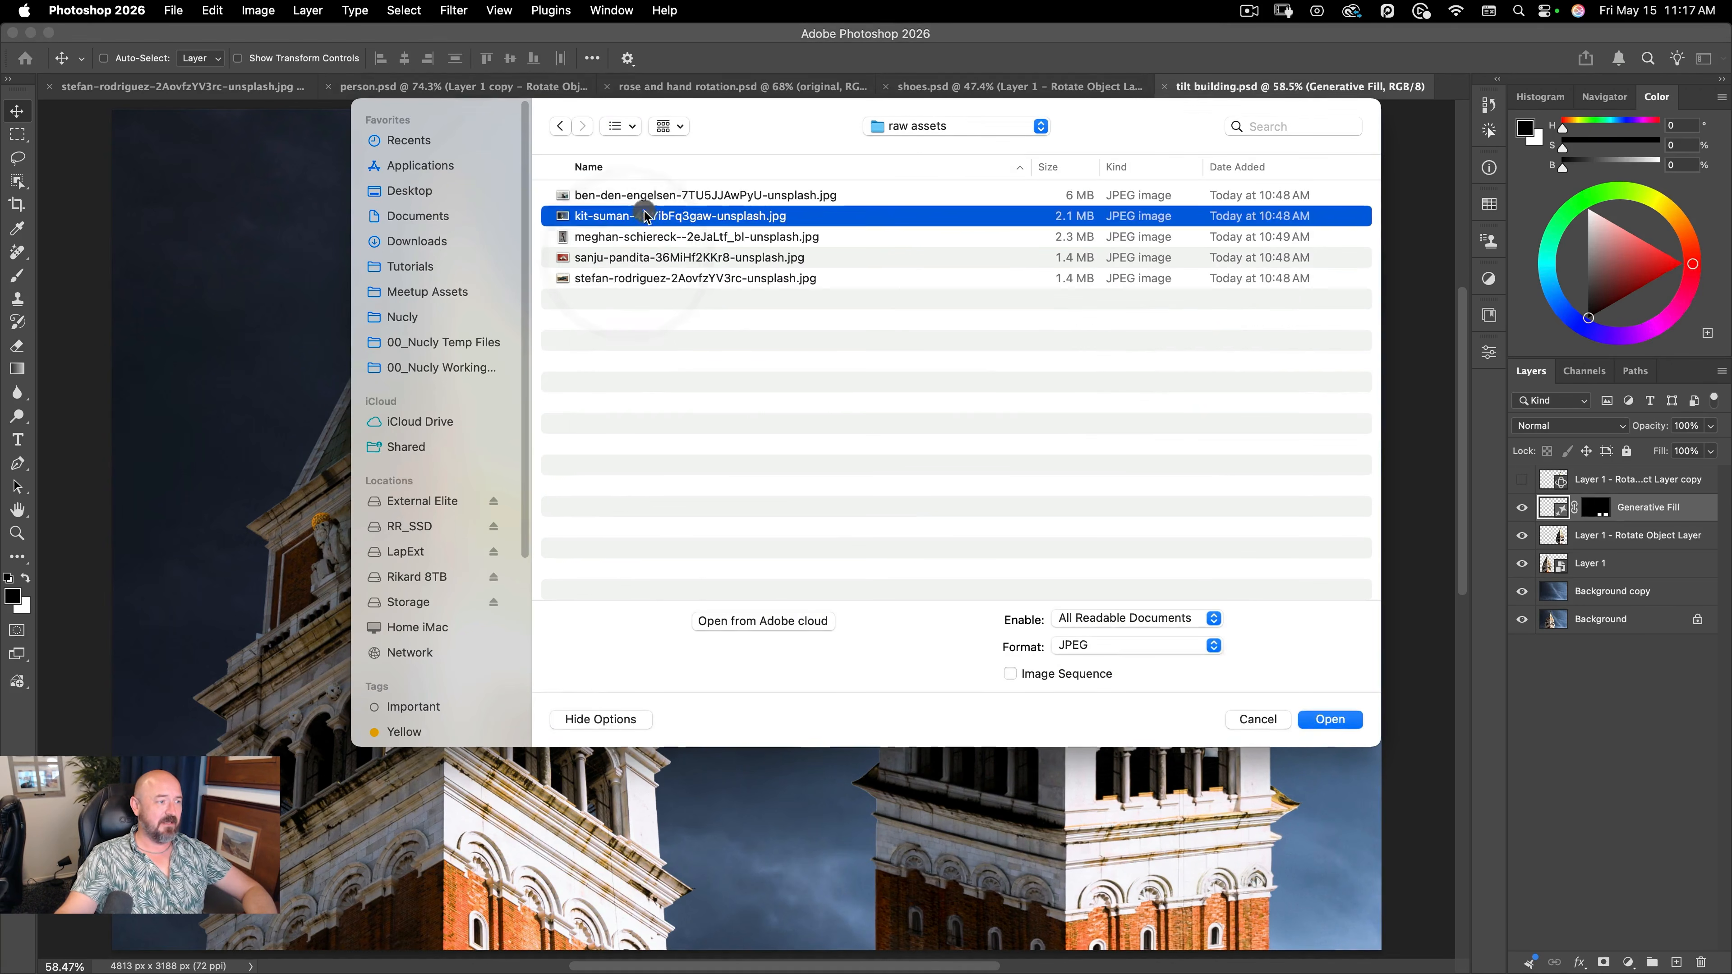
# - Convert the original tower photo to 16 Bits/Channel
pyautogui.click(409, 8)
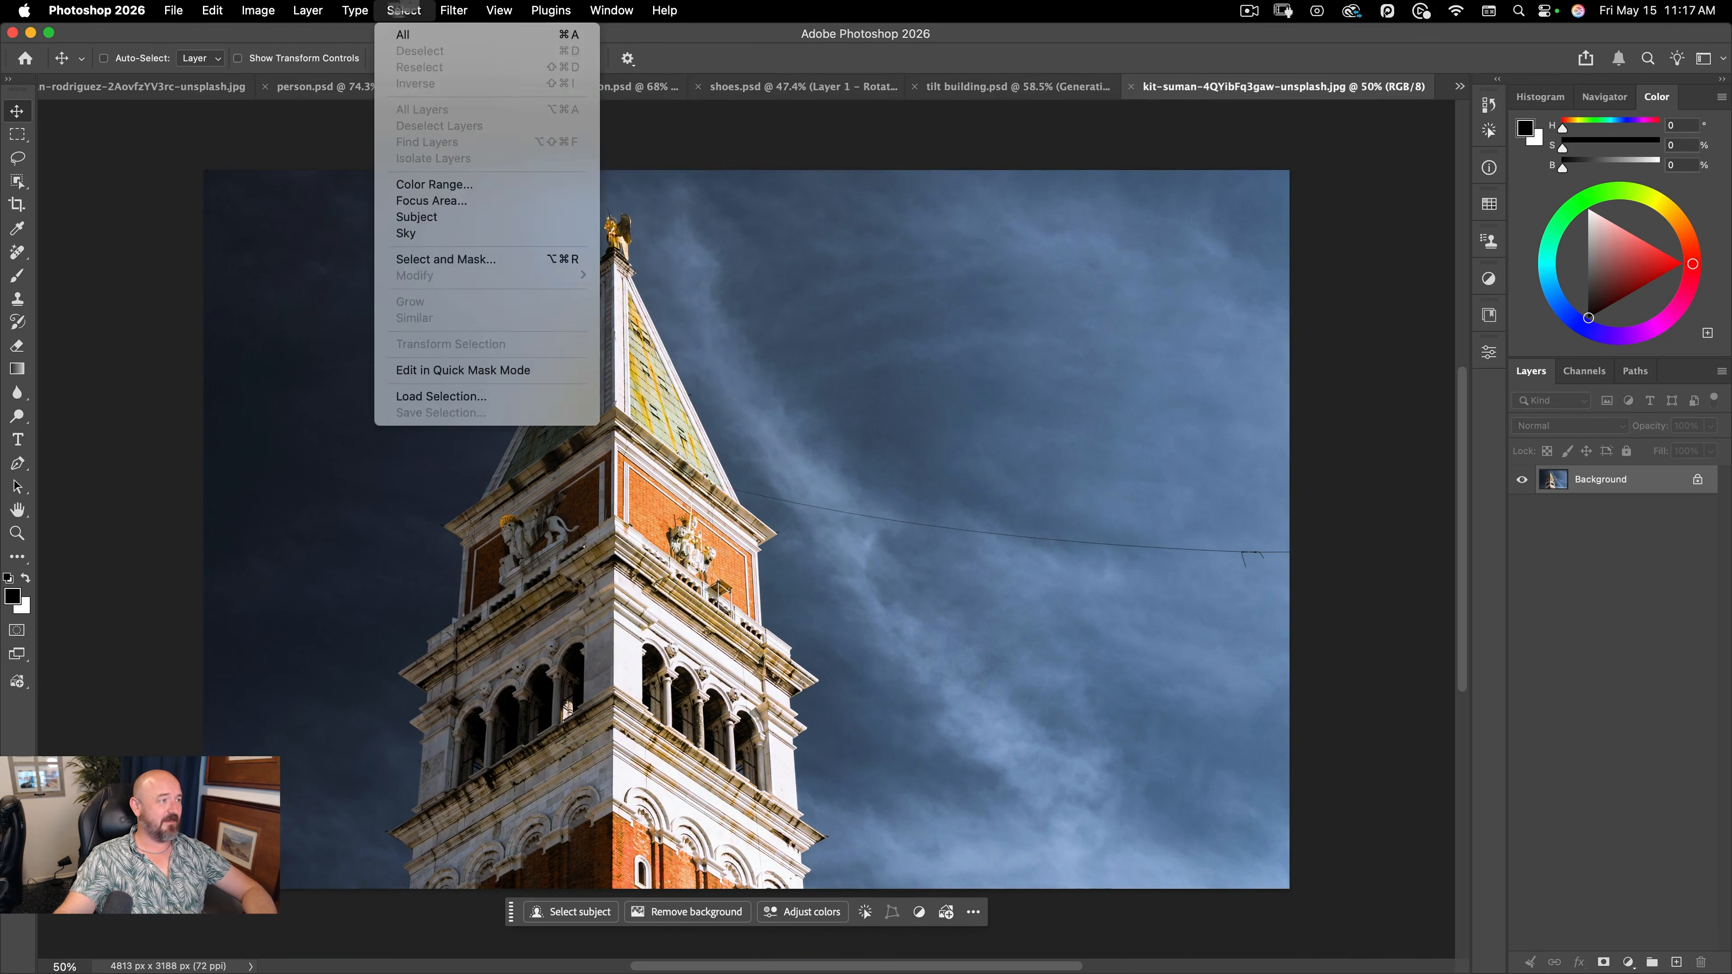
pyautogui.moveTo(252, 4)
pyautogui.moveTo(258, 35)
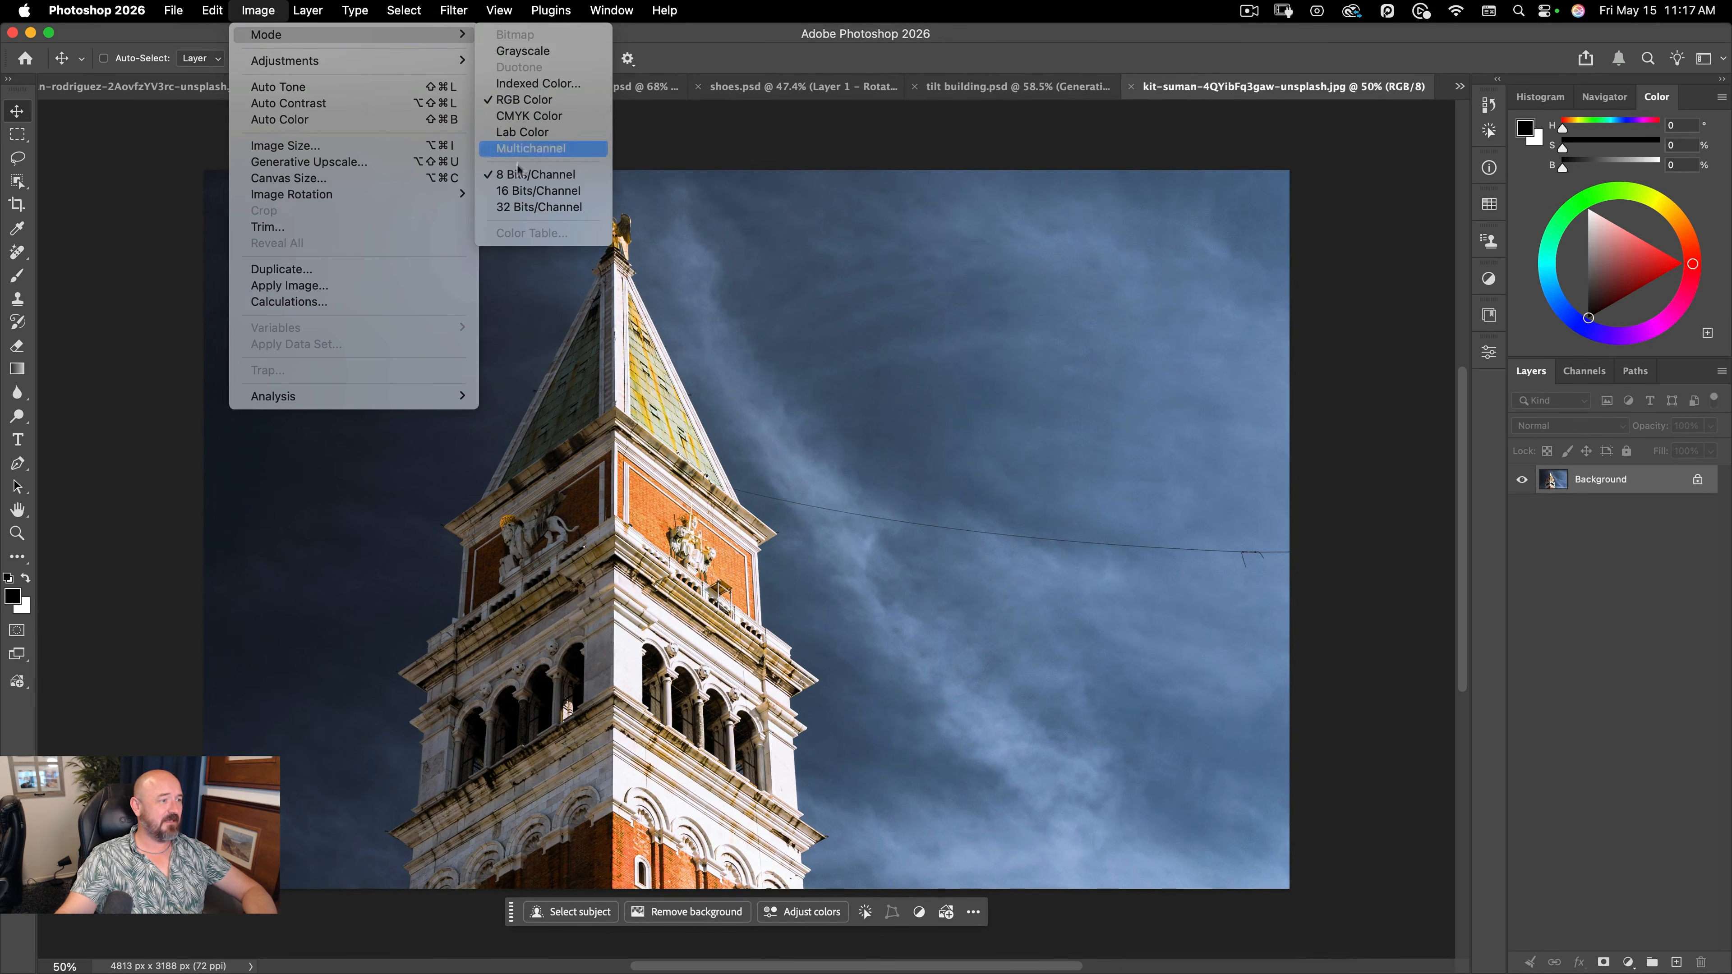
pyautogui.click(548, 191)
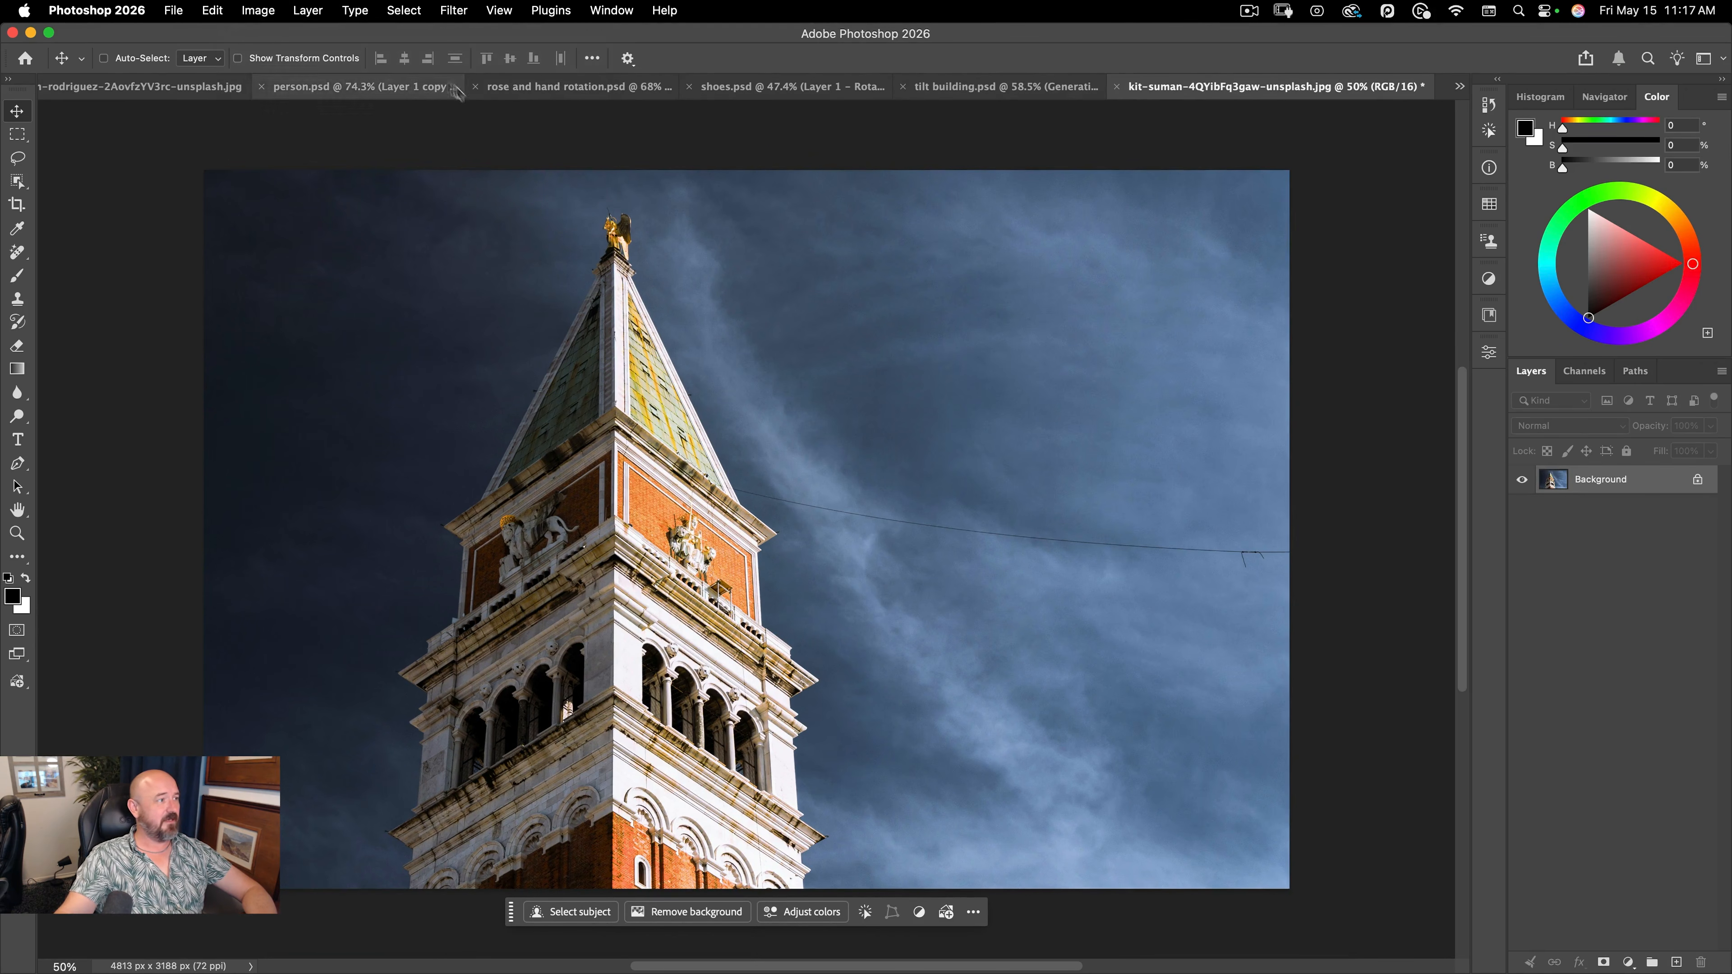
# - Check whether the Rotate Object command is available for the 16-bit tower photo
pyautogui.click(214, 11)
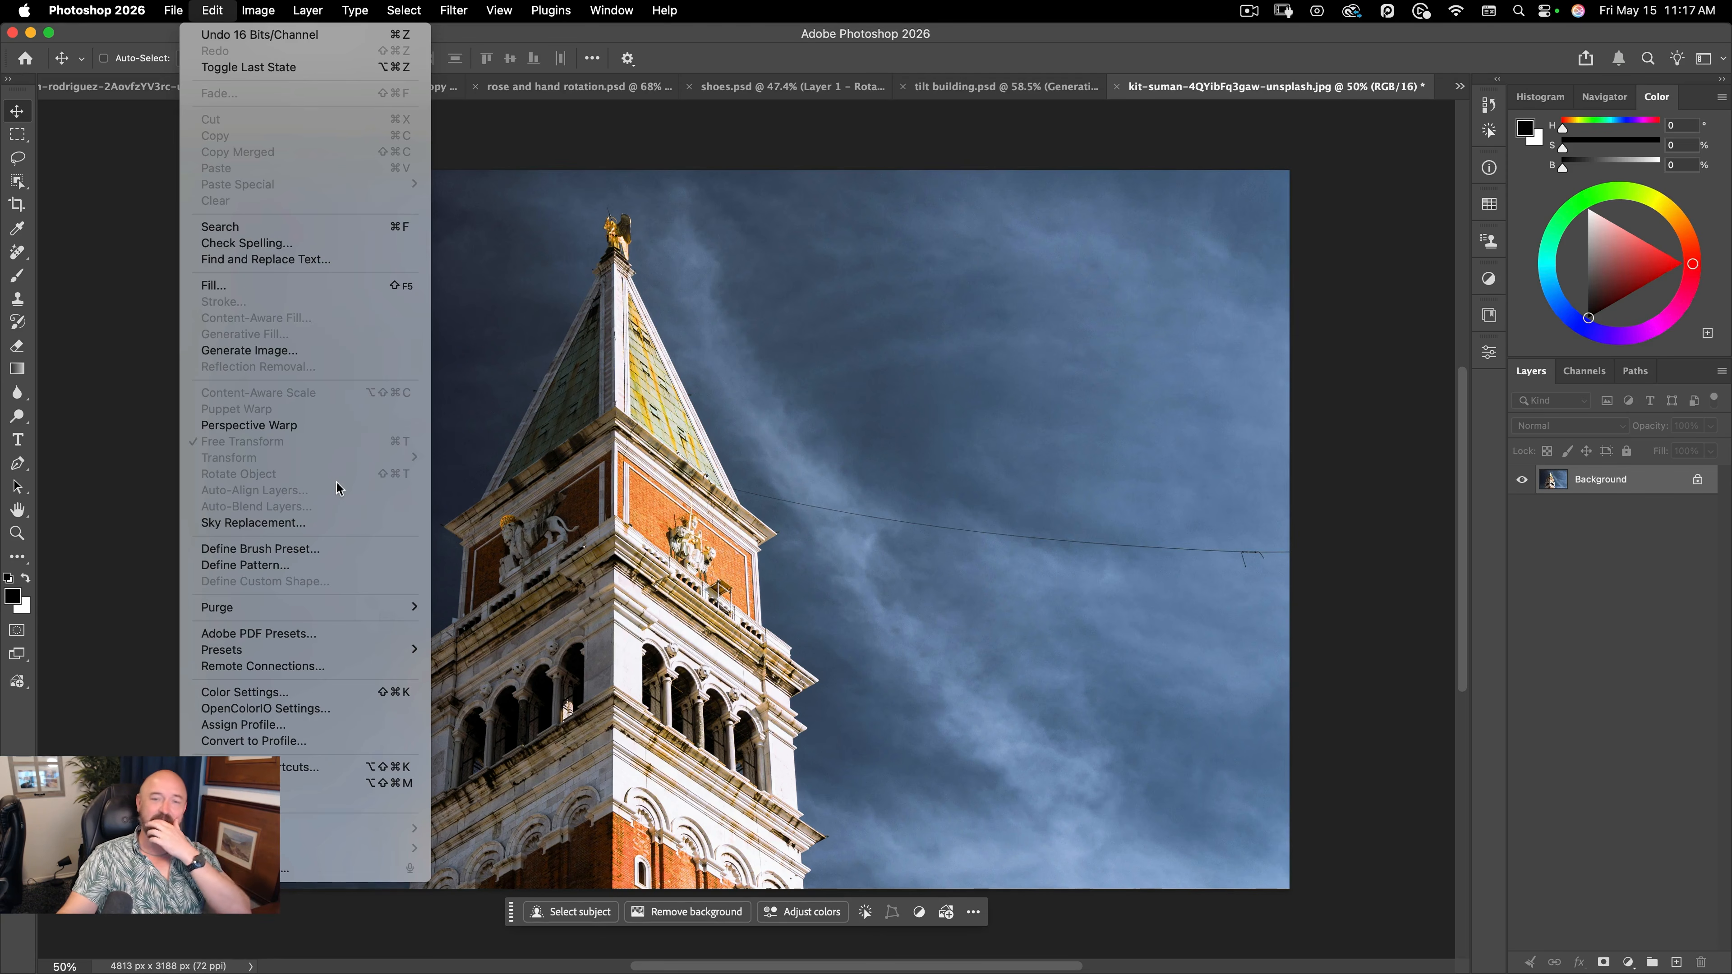
pyautogui.click(345, 517)
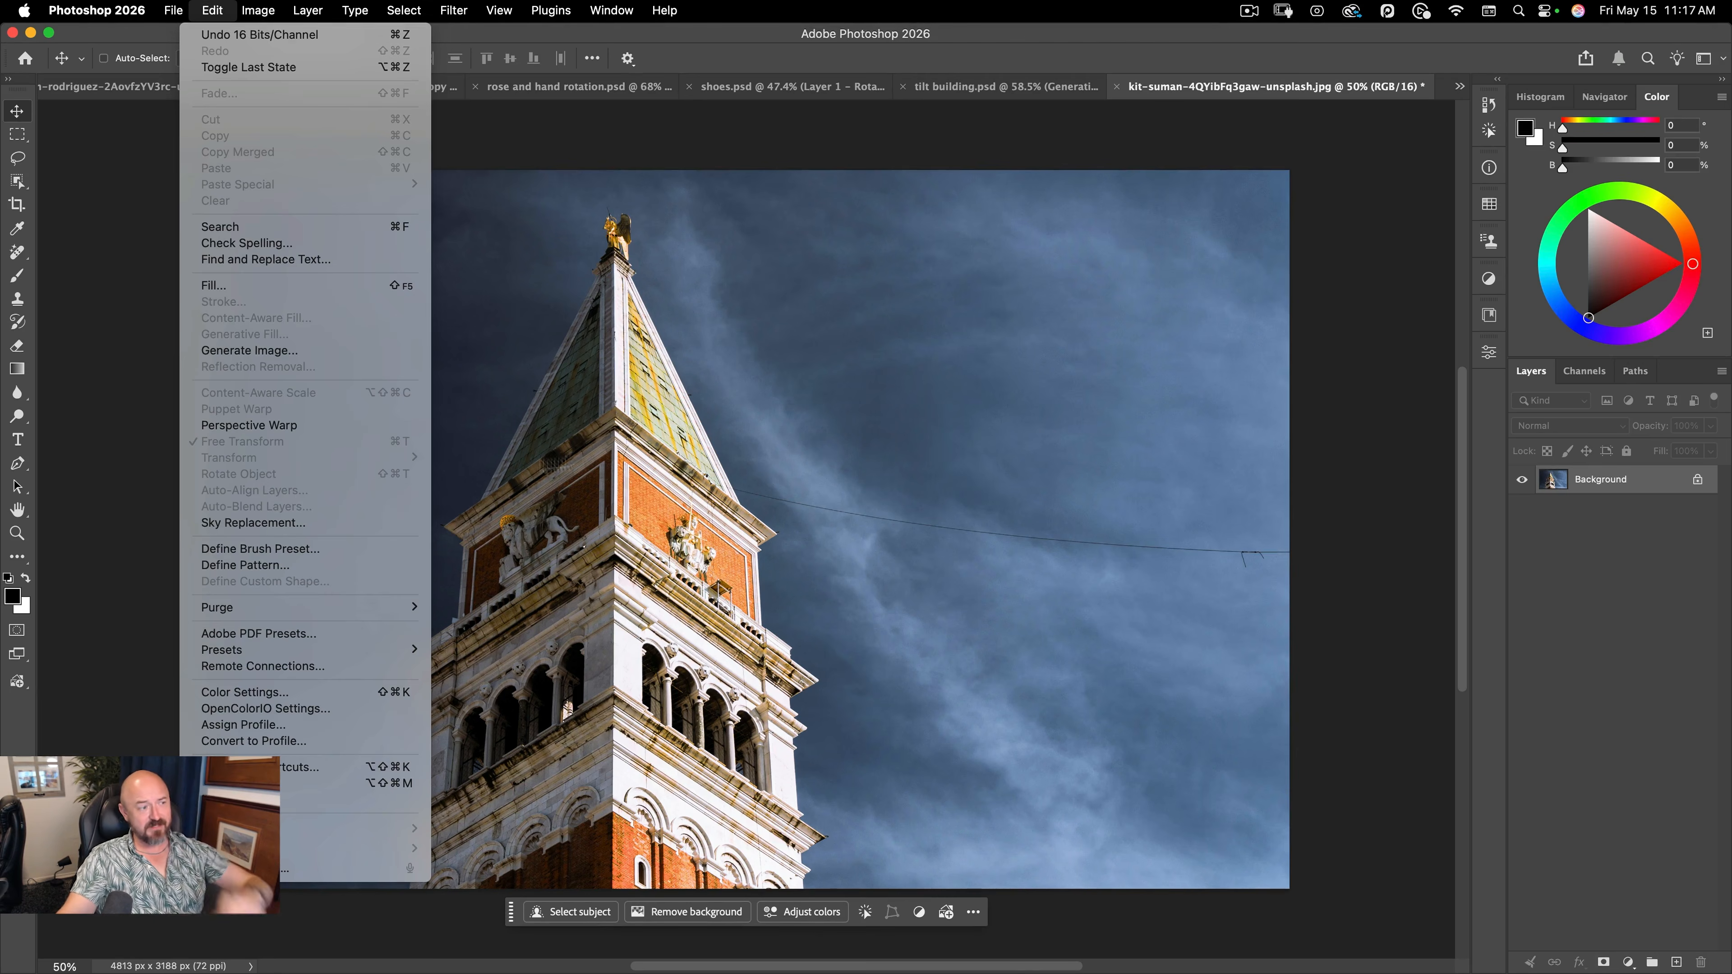
pyautogui.click(767, 408)
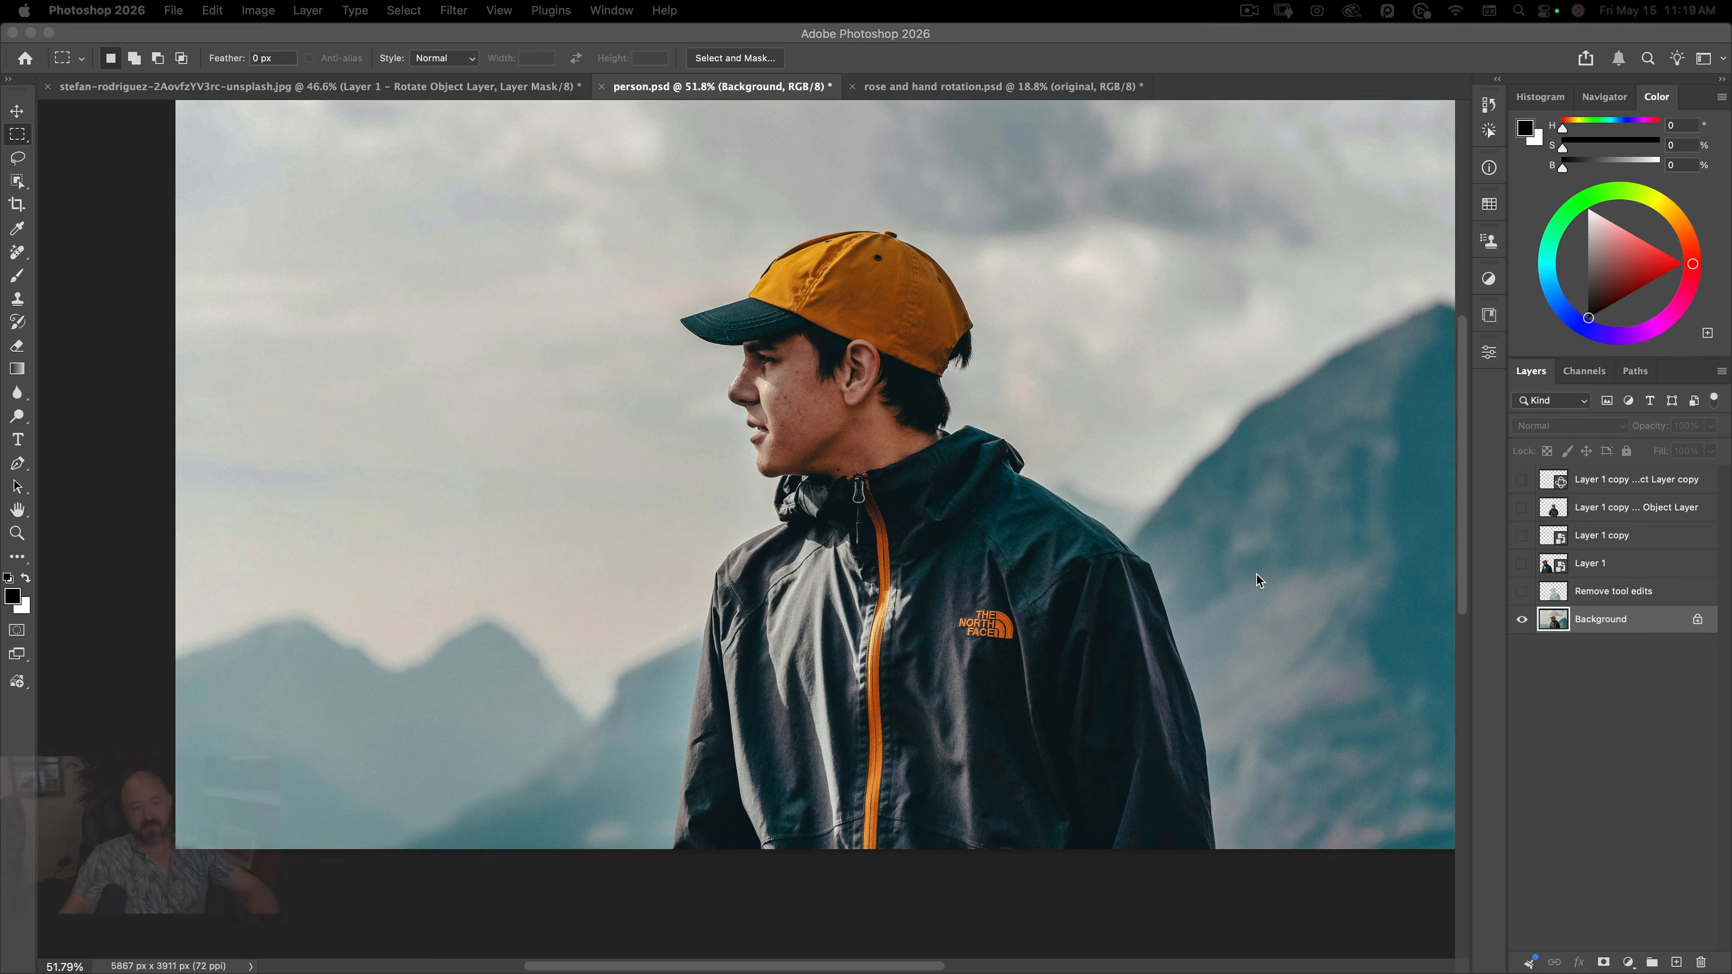
# - Try to apply Rotate Object directly to the locked Background layer of person.psd
pyautogui.click(1258, 580)
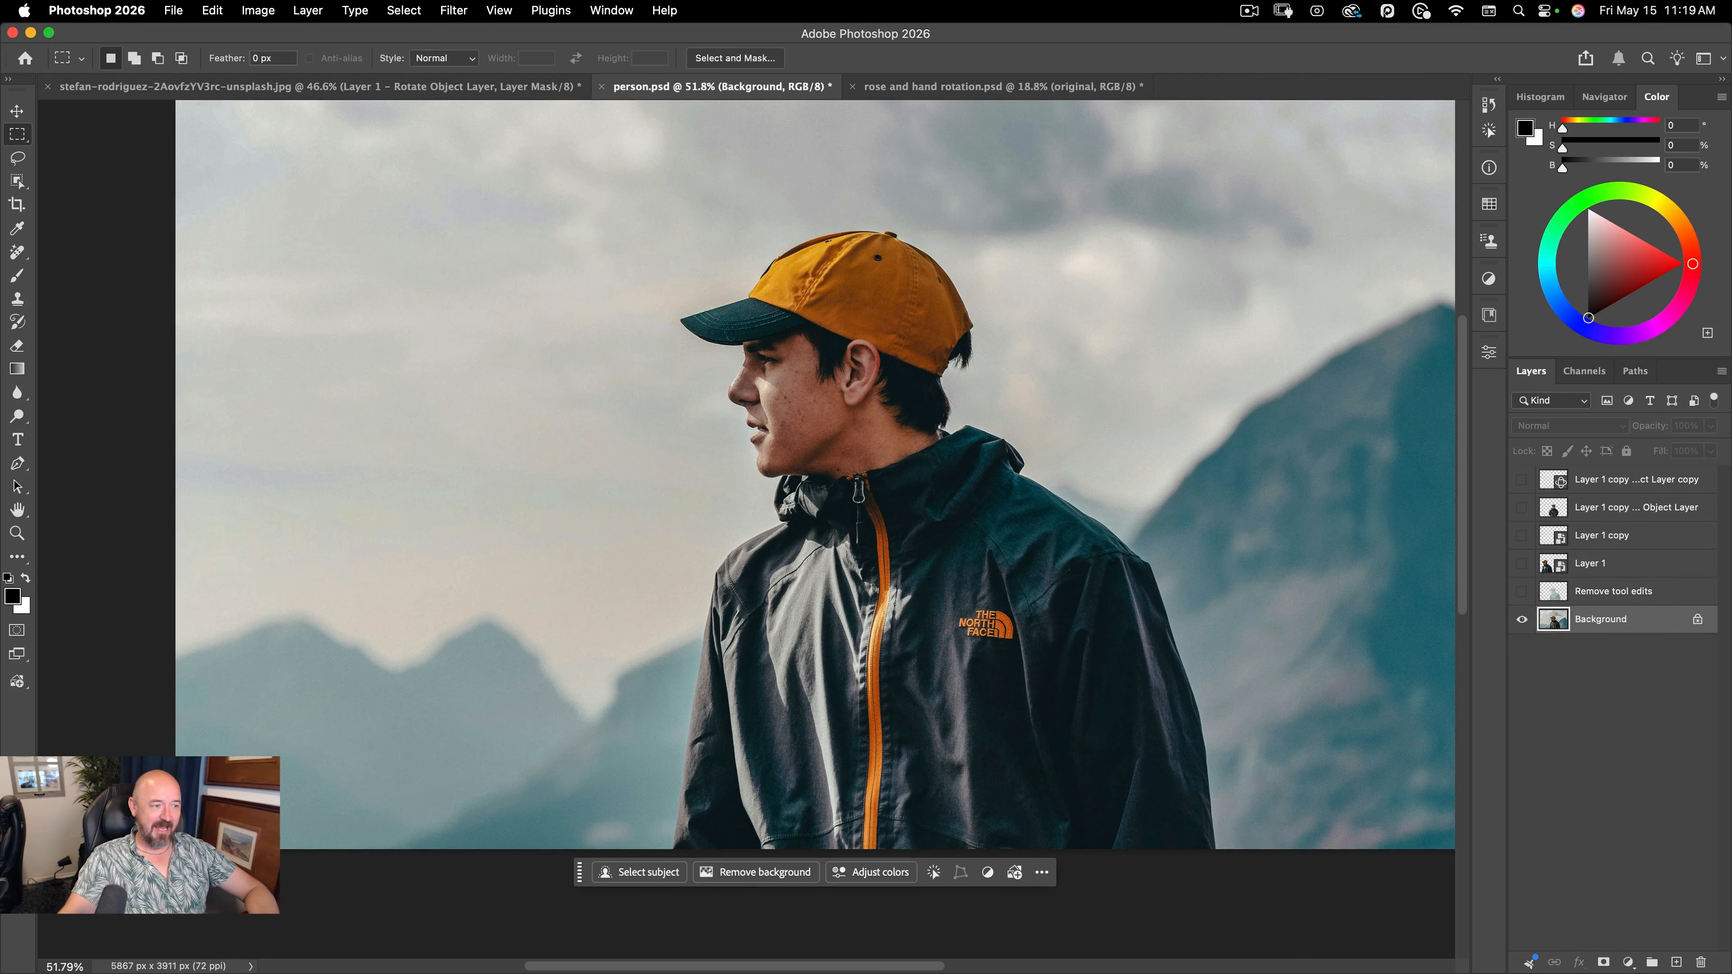
pyautogui.moveTo(828, 525); pyautogui.dragTo(737, 541)
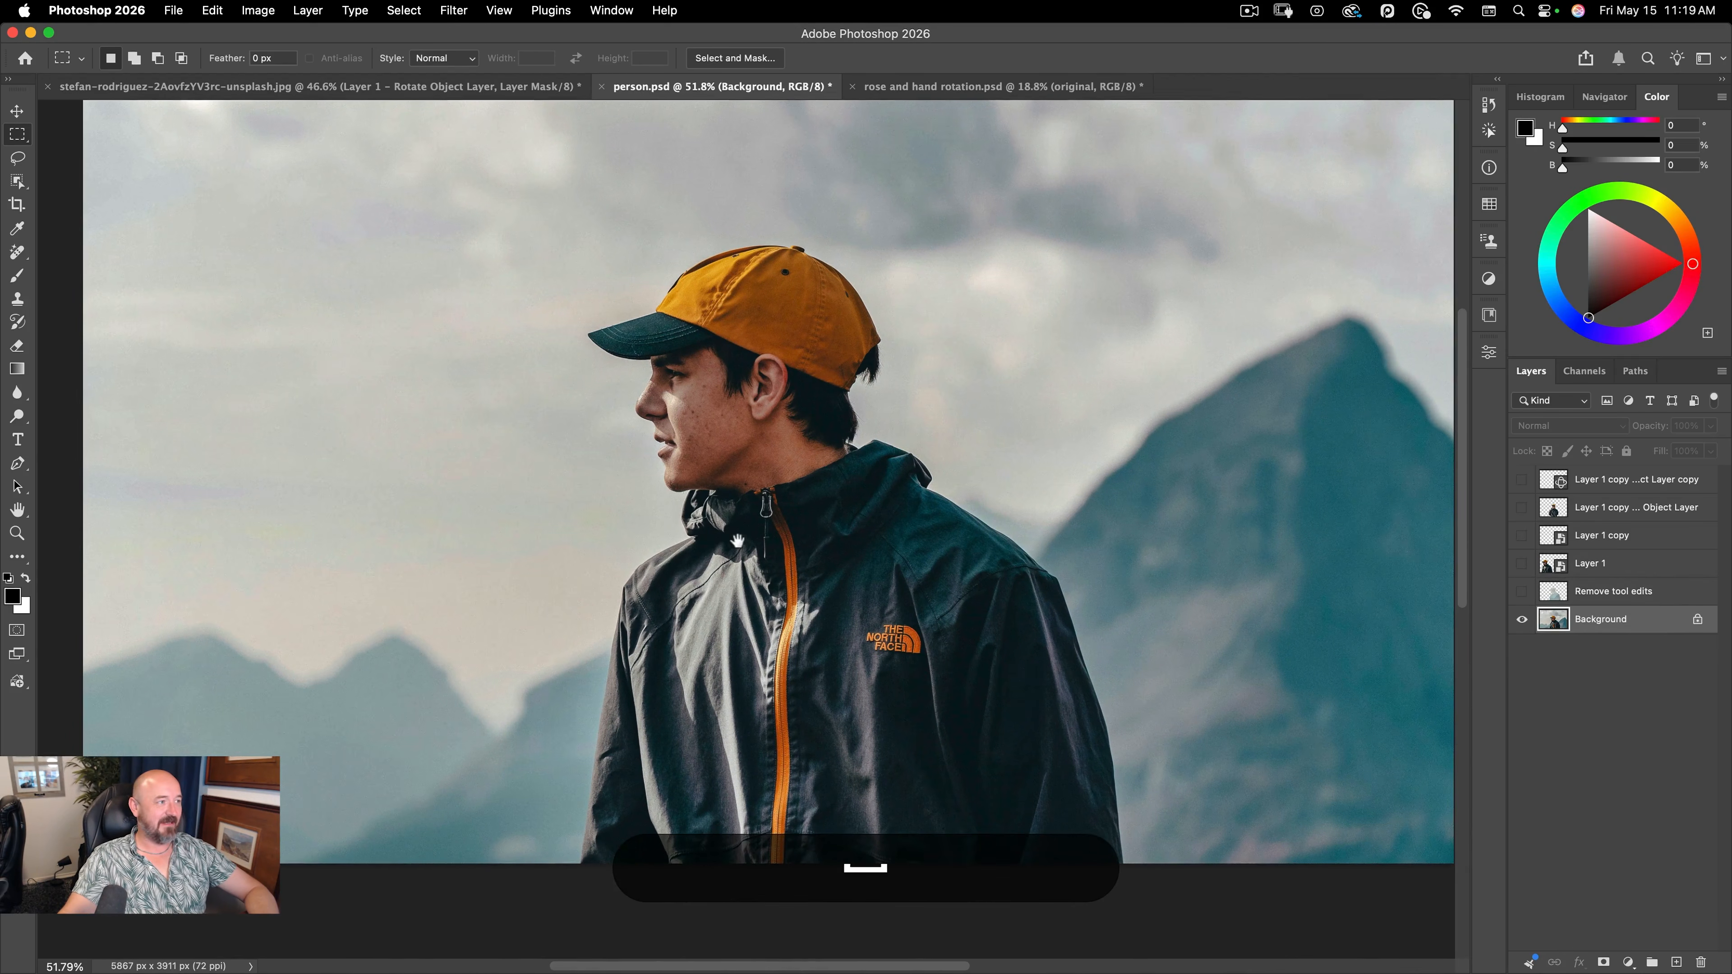
pyautogui.click(212, 11)
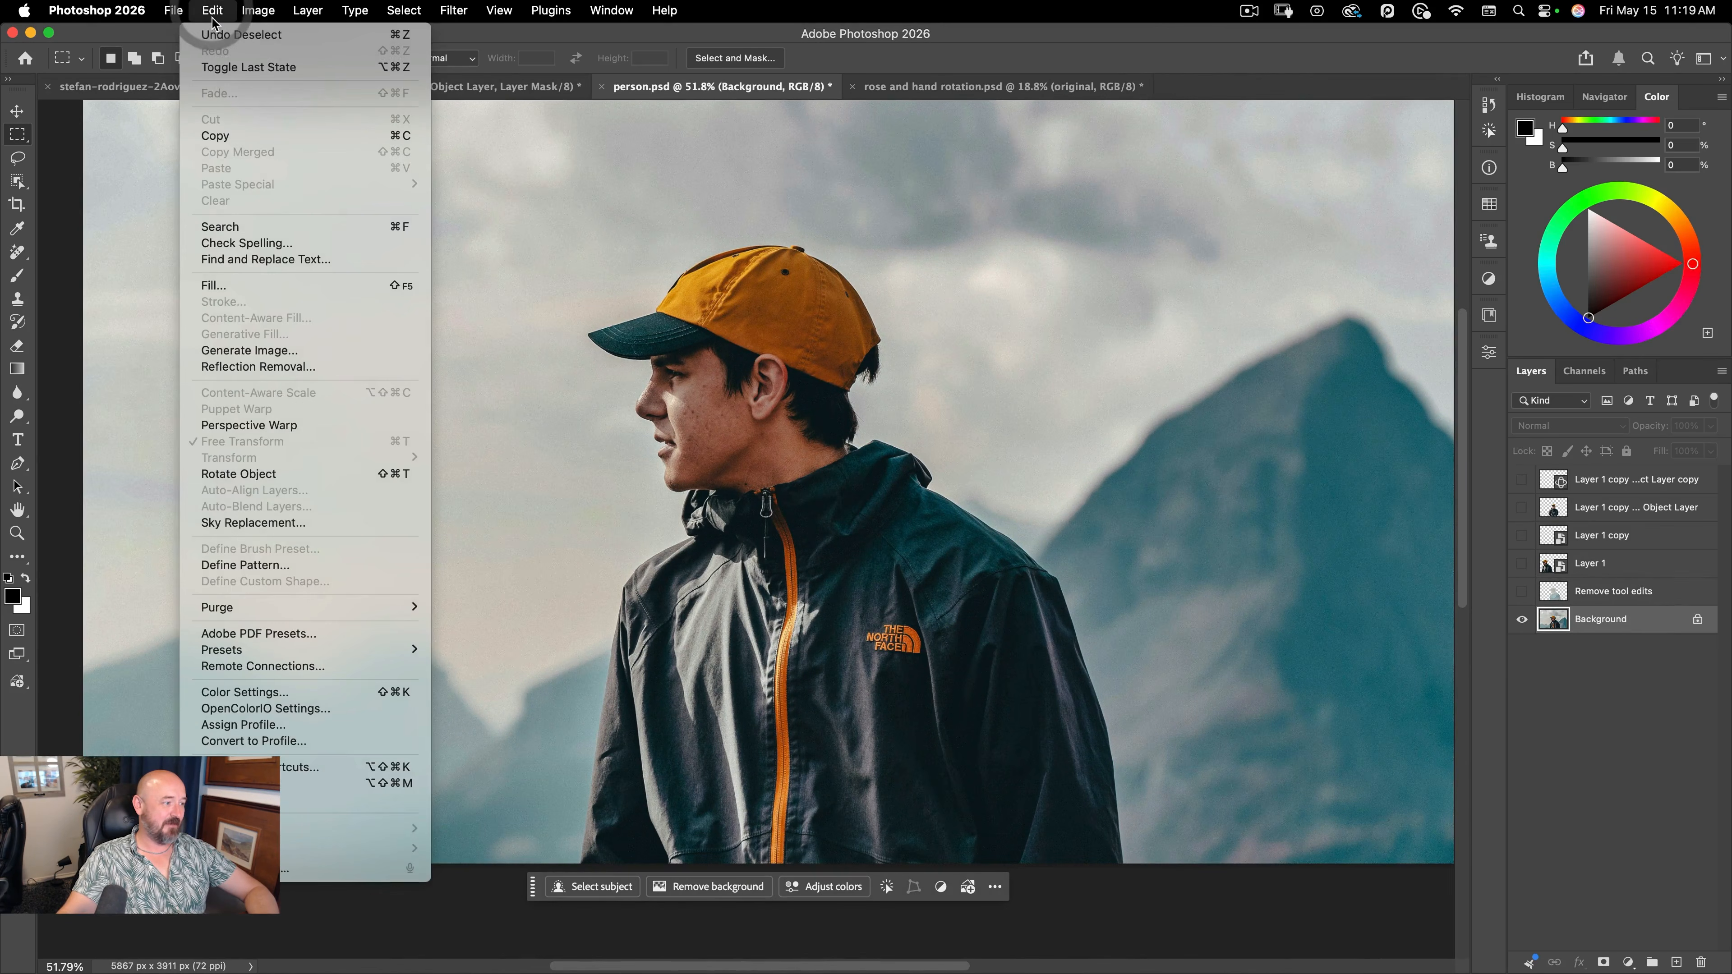
pyautogui.click(239, 474)
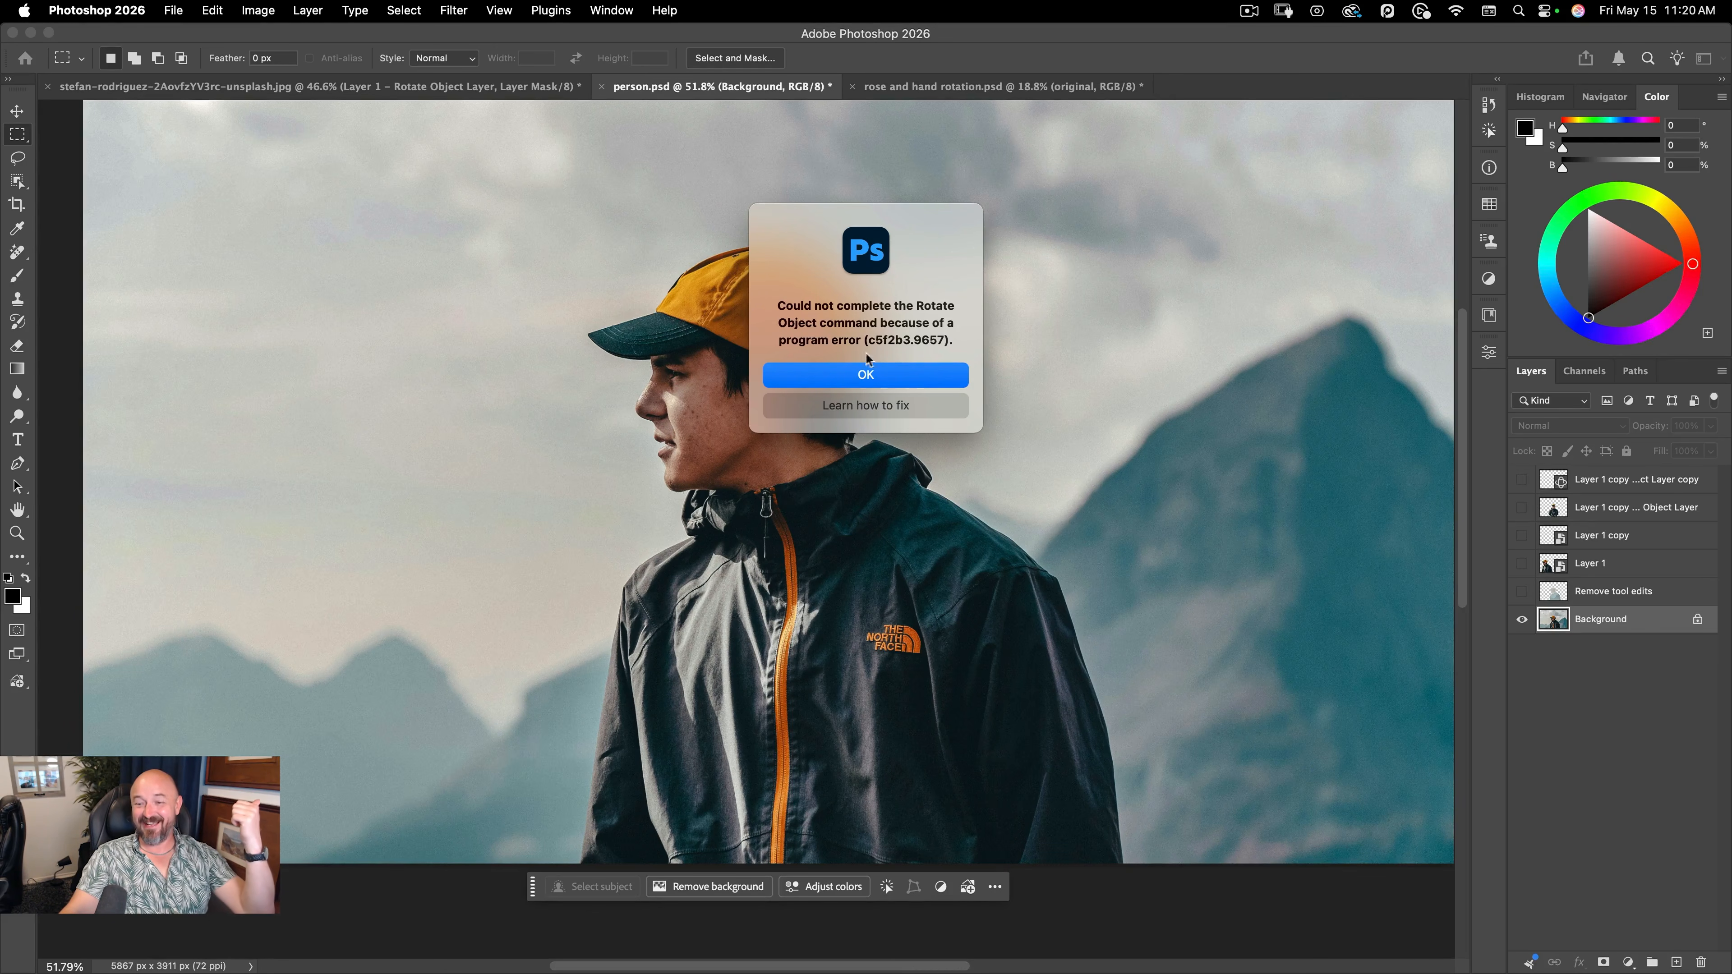
pyautogui.click(913, 372)
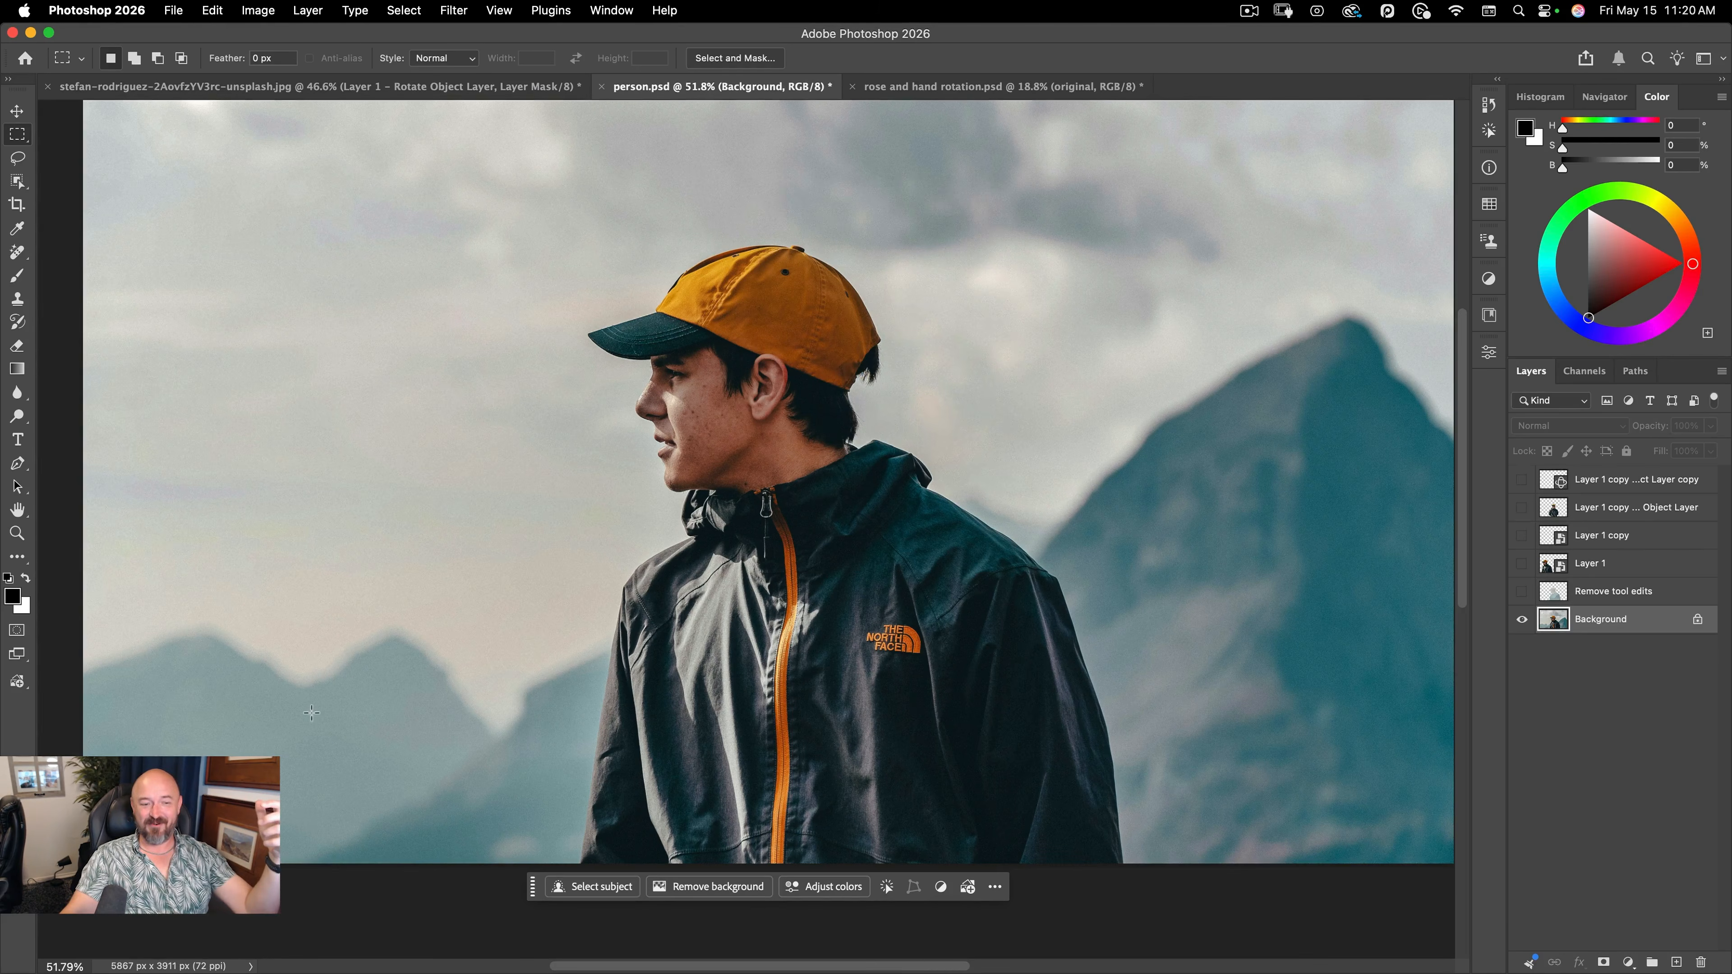